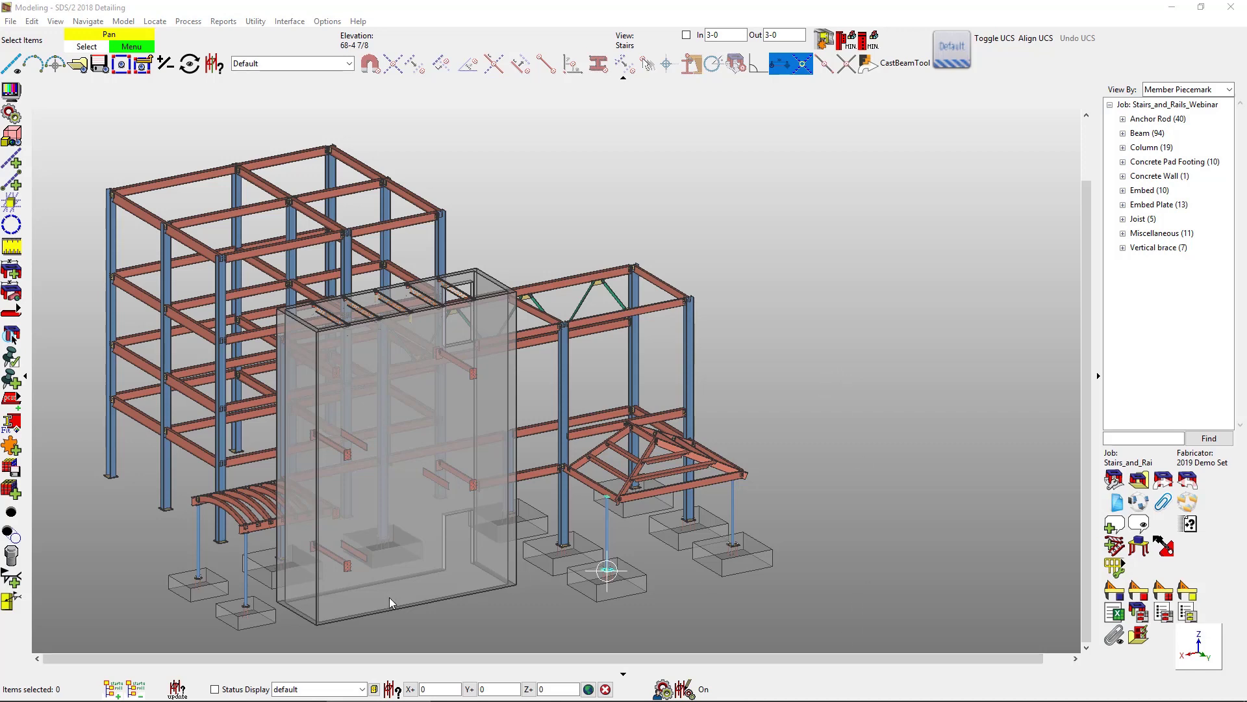
- Load the saved Stairs_Rails member selection and hide all unselected members
left_click(32, 21)
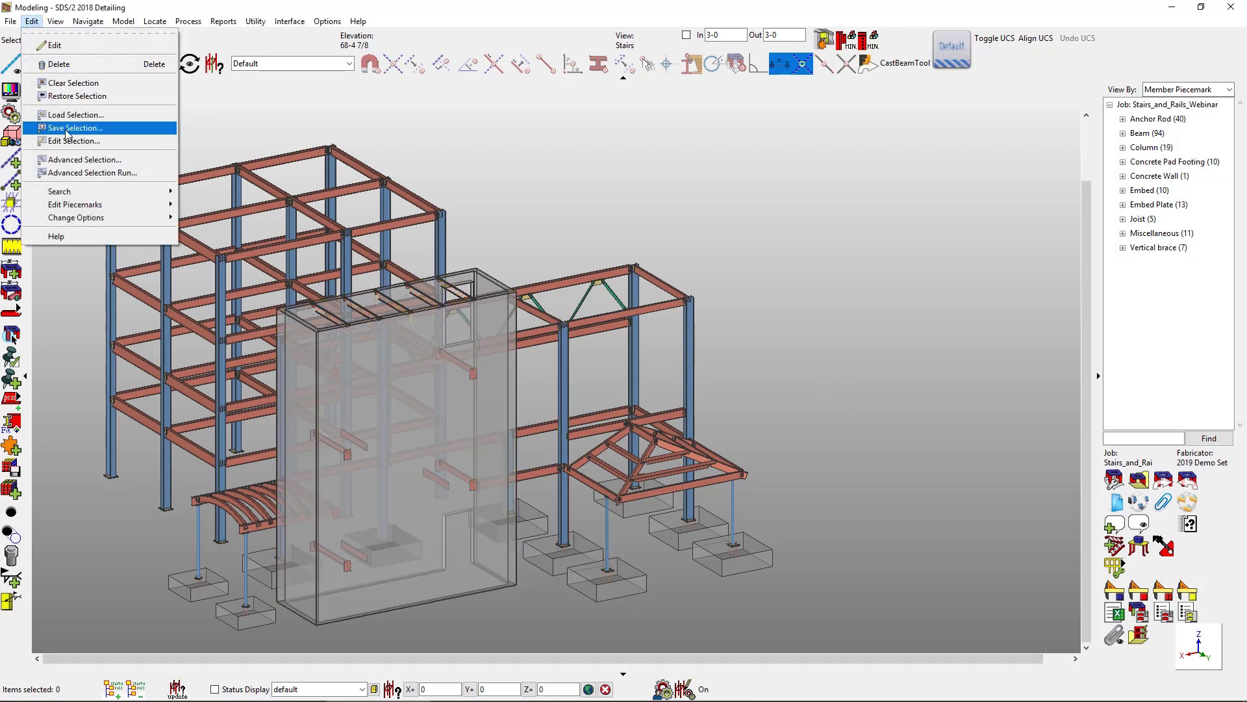
left_click(97, 117)
left_click(144, 119)
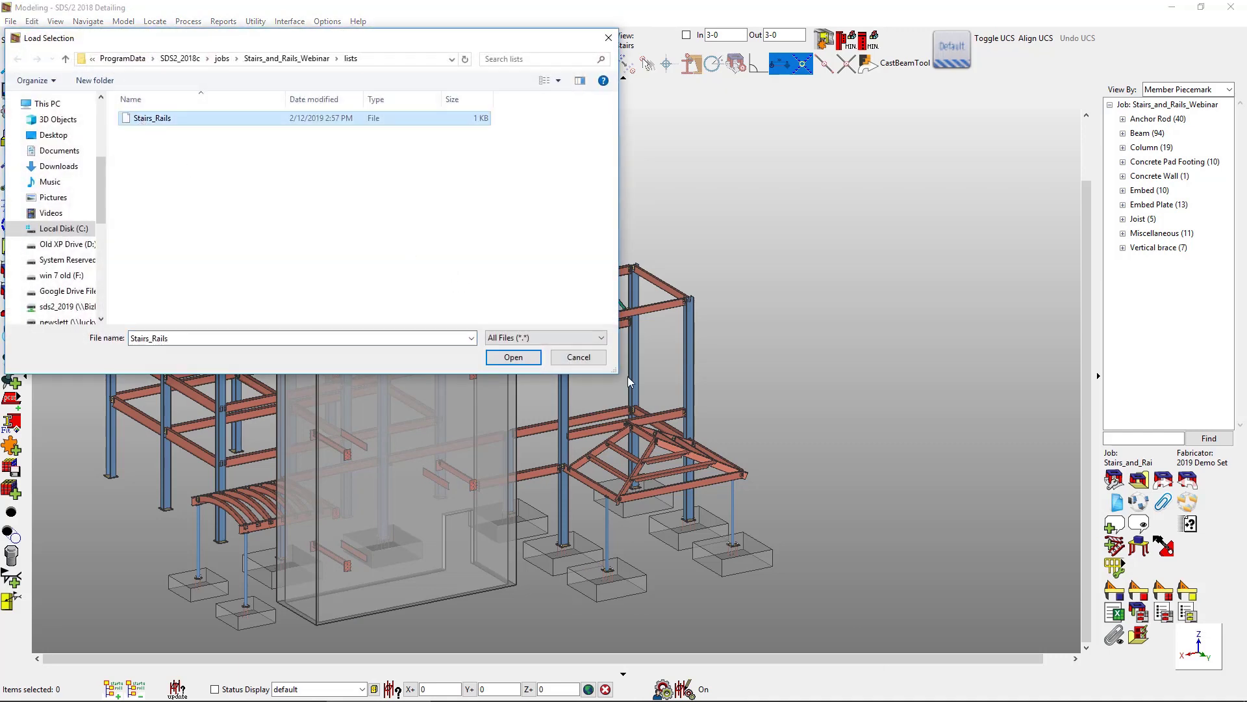
left_click(513, 361)
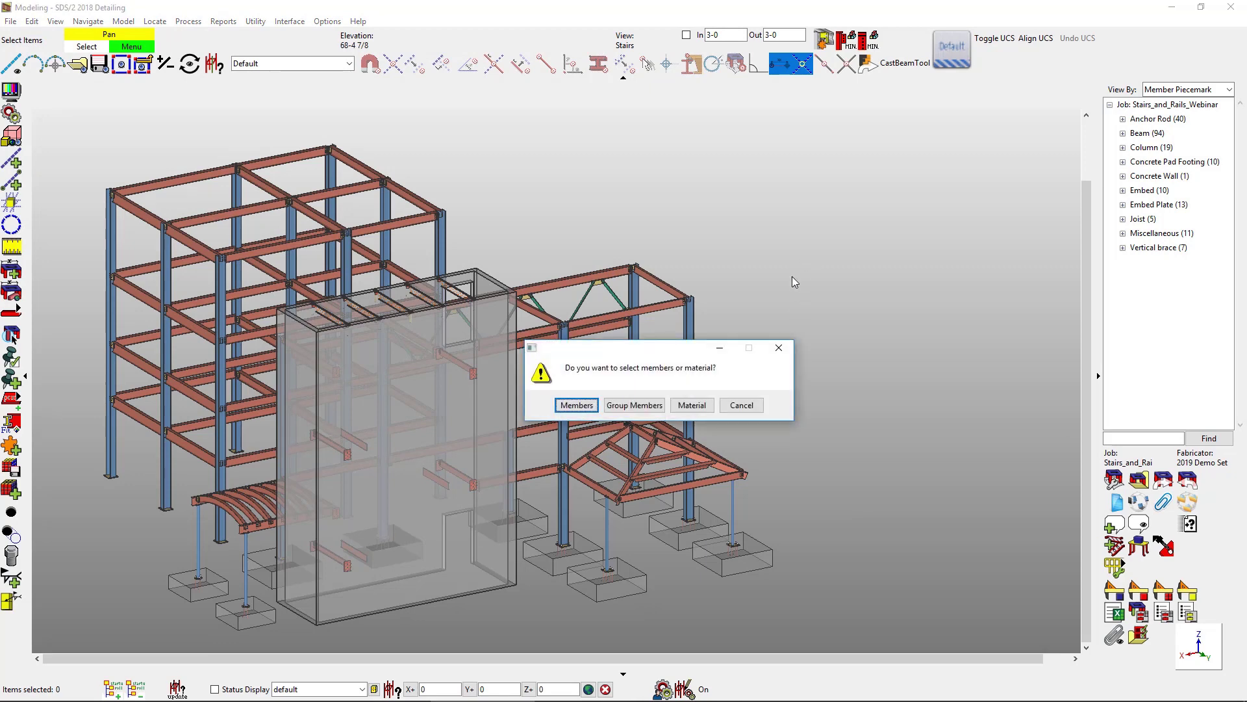
left_click(586, 412)
right_click(784, 299)
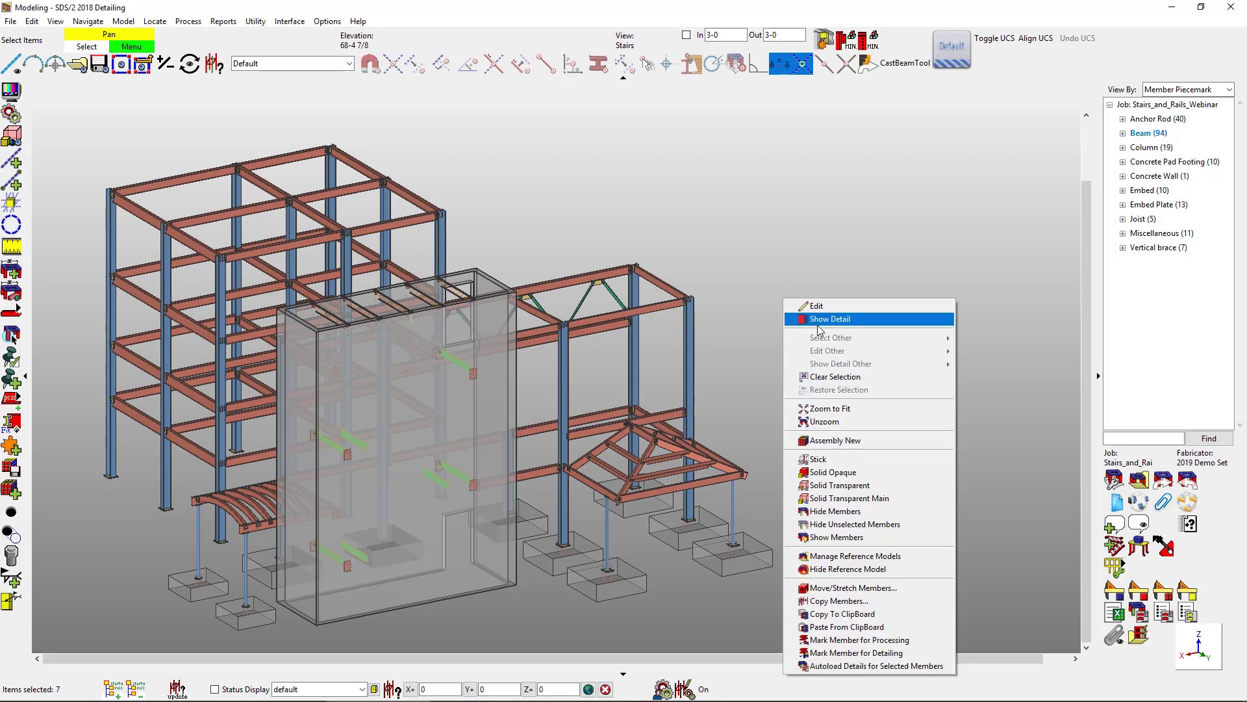
left_click(845, 523)
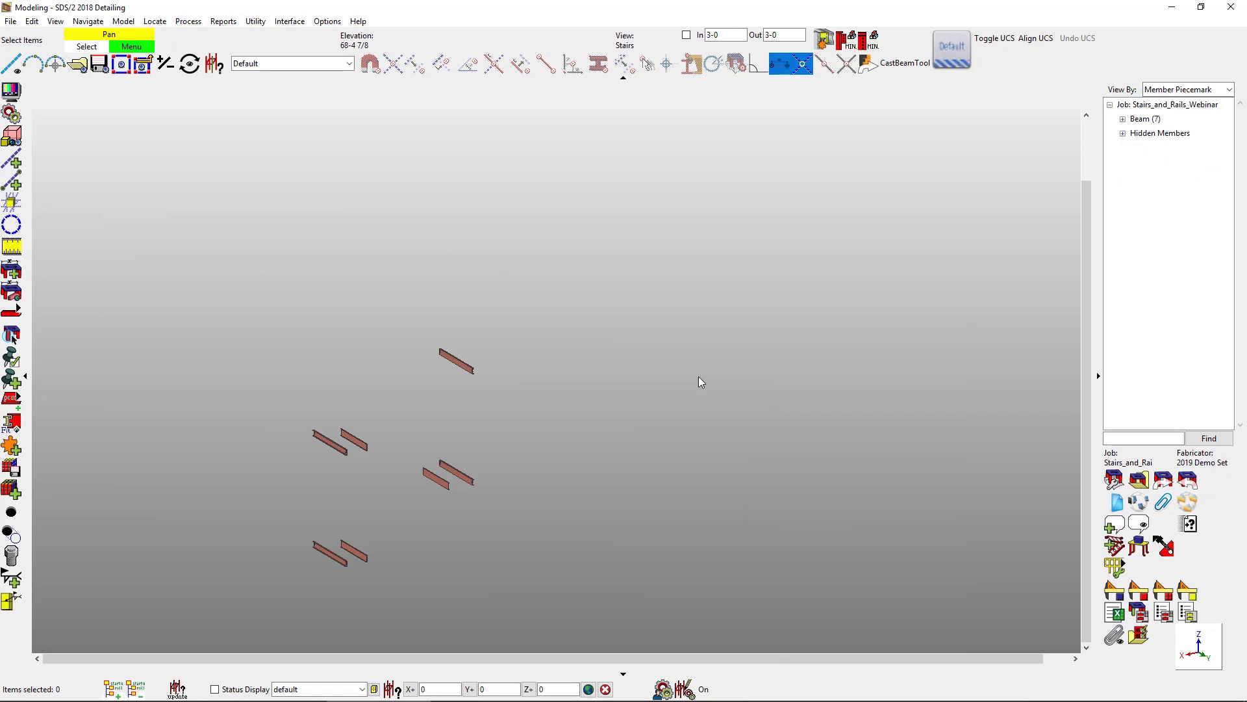
- Switch to the stairs elevation and display the ELEVATION AT GRID STAIRS reference drawing
key("Escape")
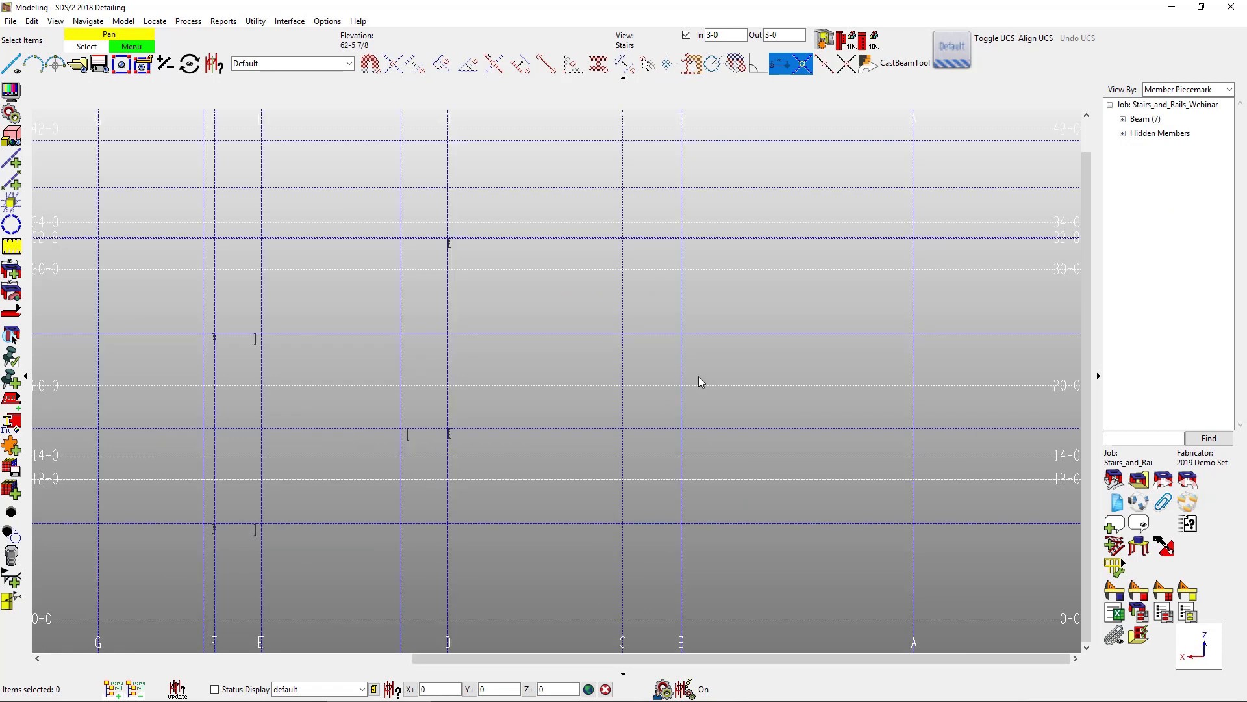
left_click(1115, 480)
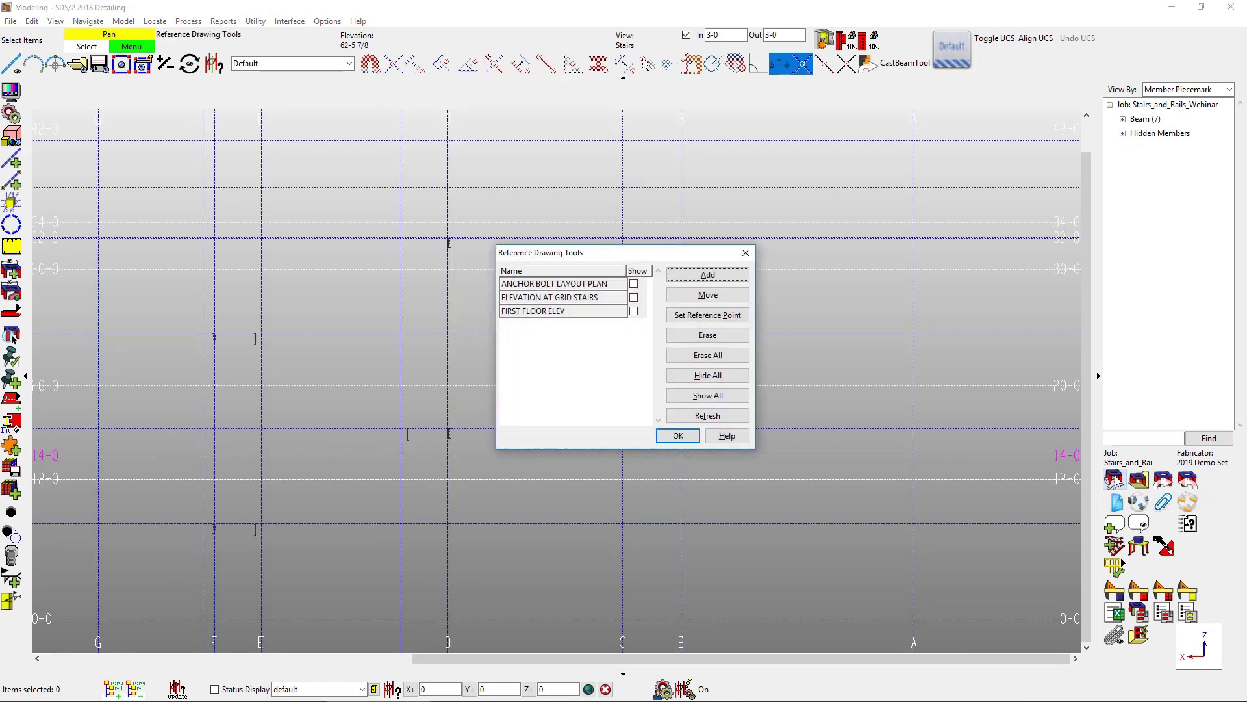
left_click(634, 297)
left_click(679, 436)
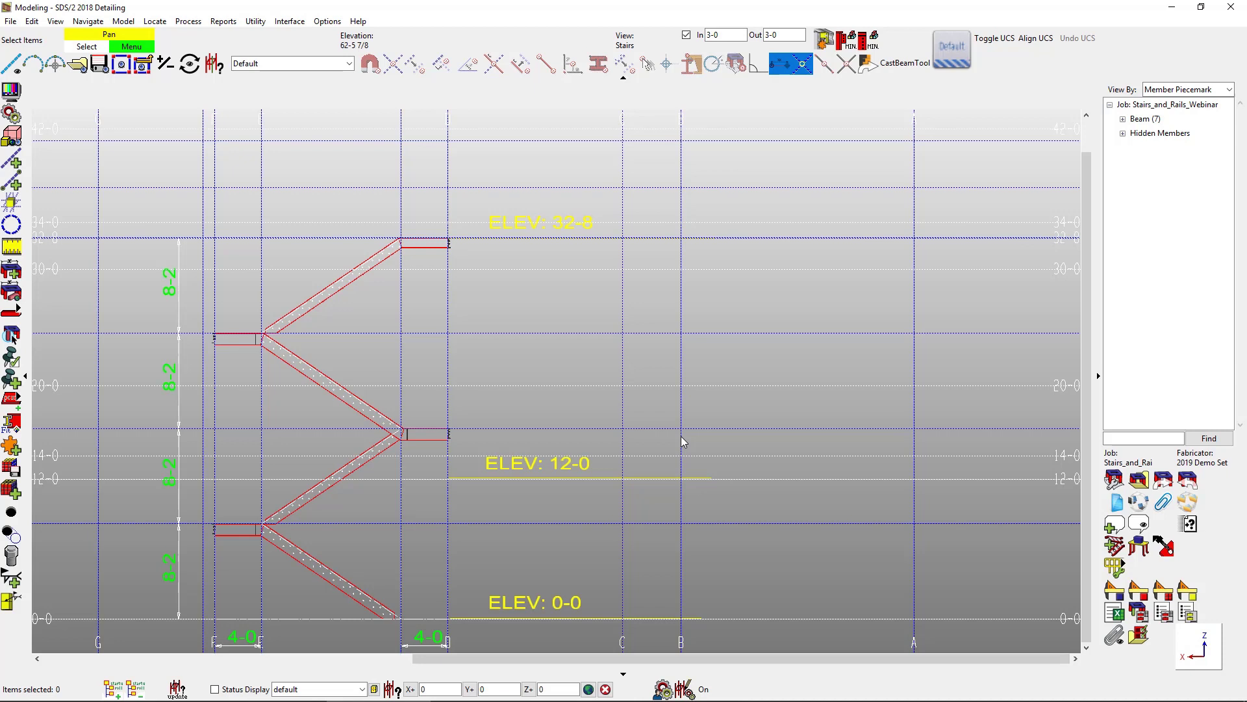
left_click(326, 22)
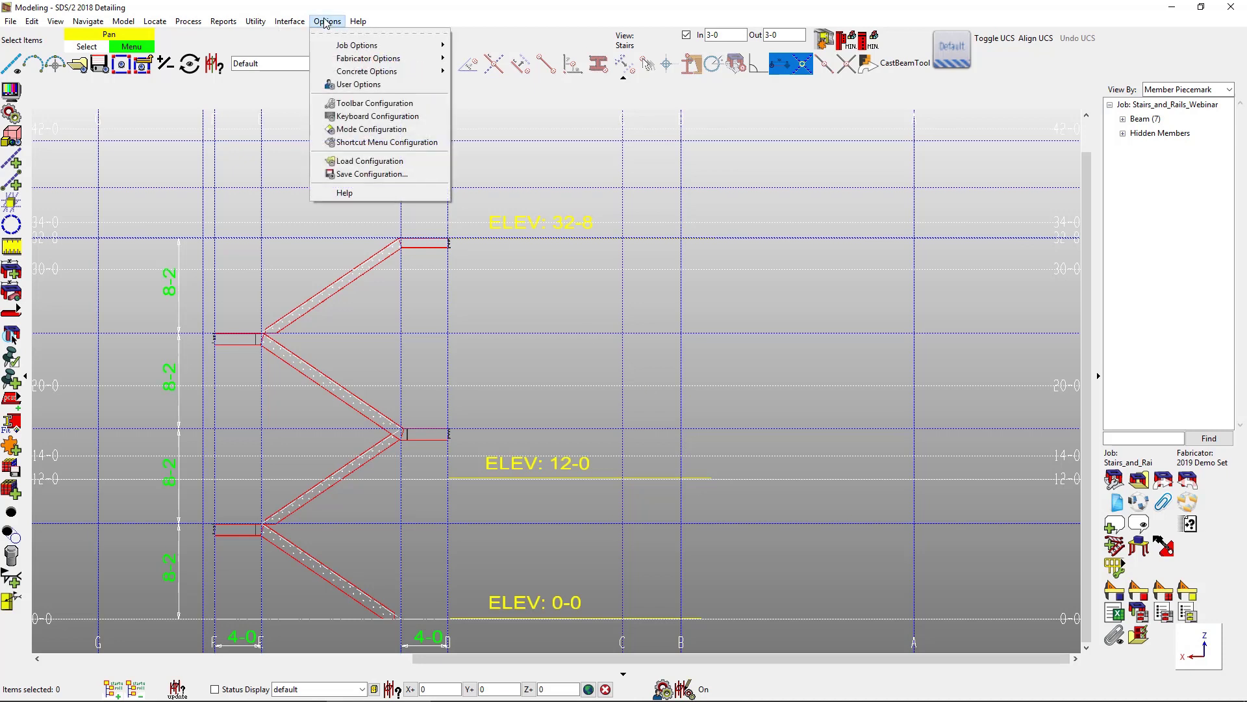
mouse_move(339, 60)
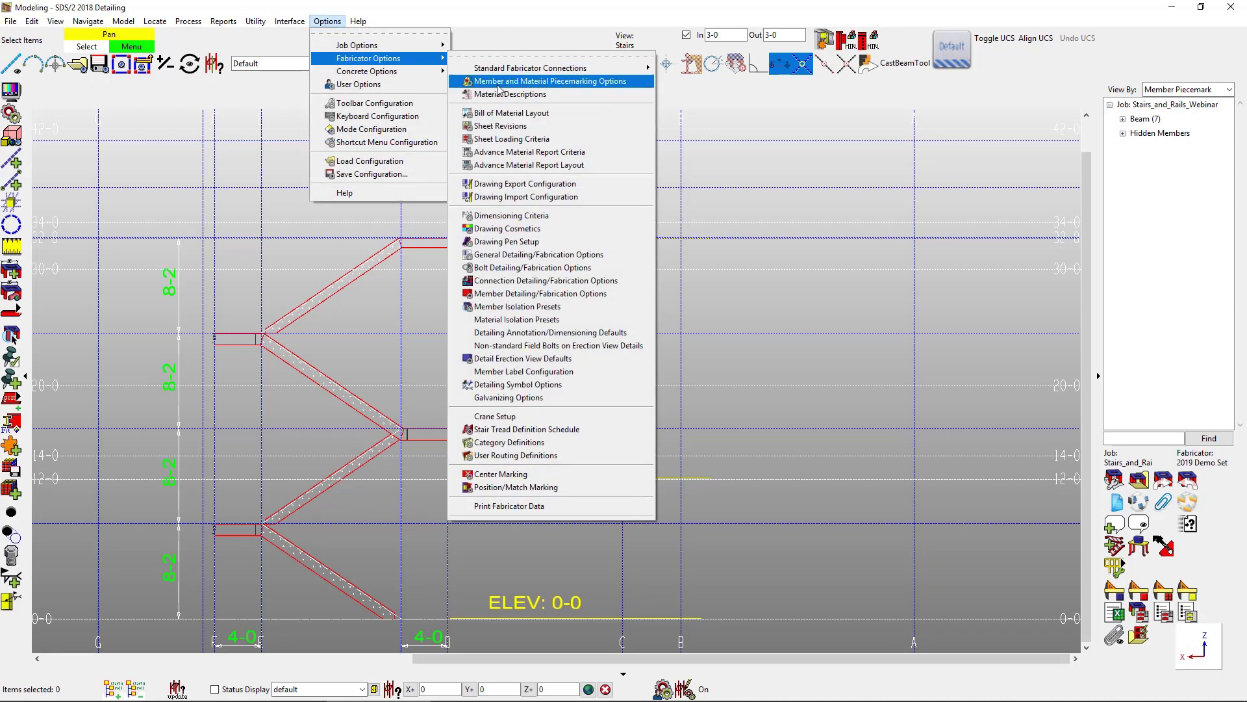
left_click(579, 430)
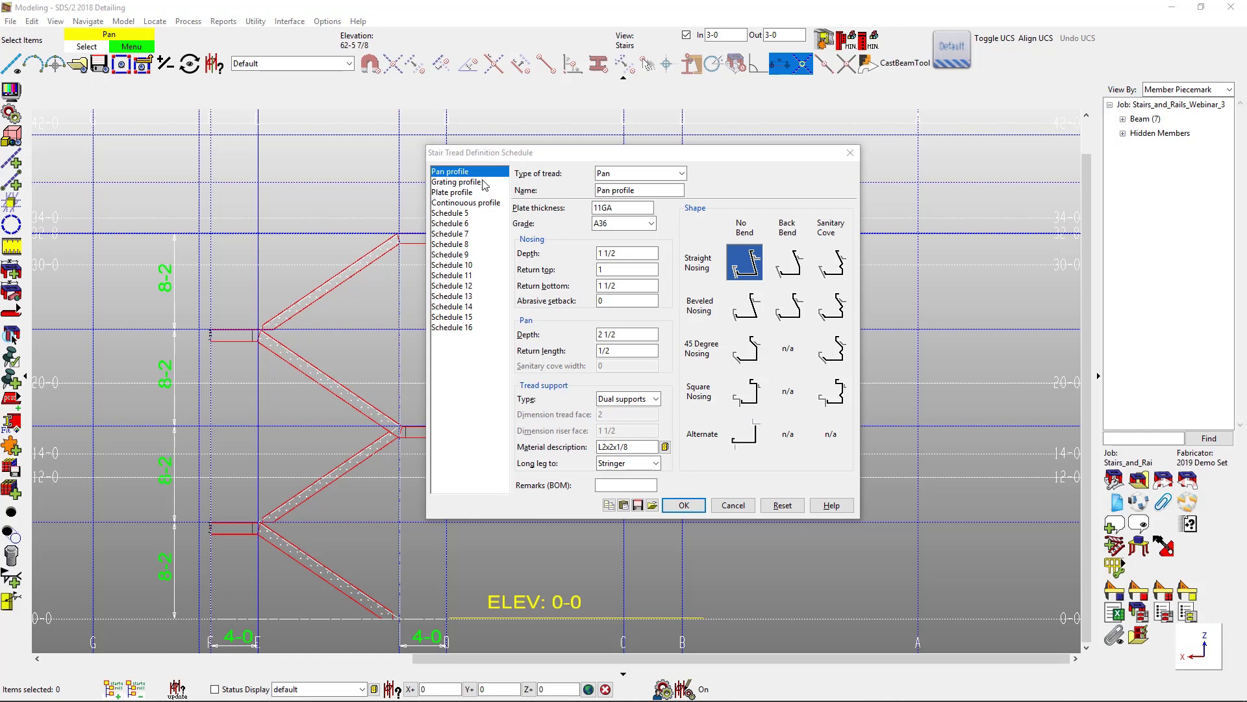
left_click(484, 183)
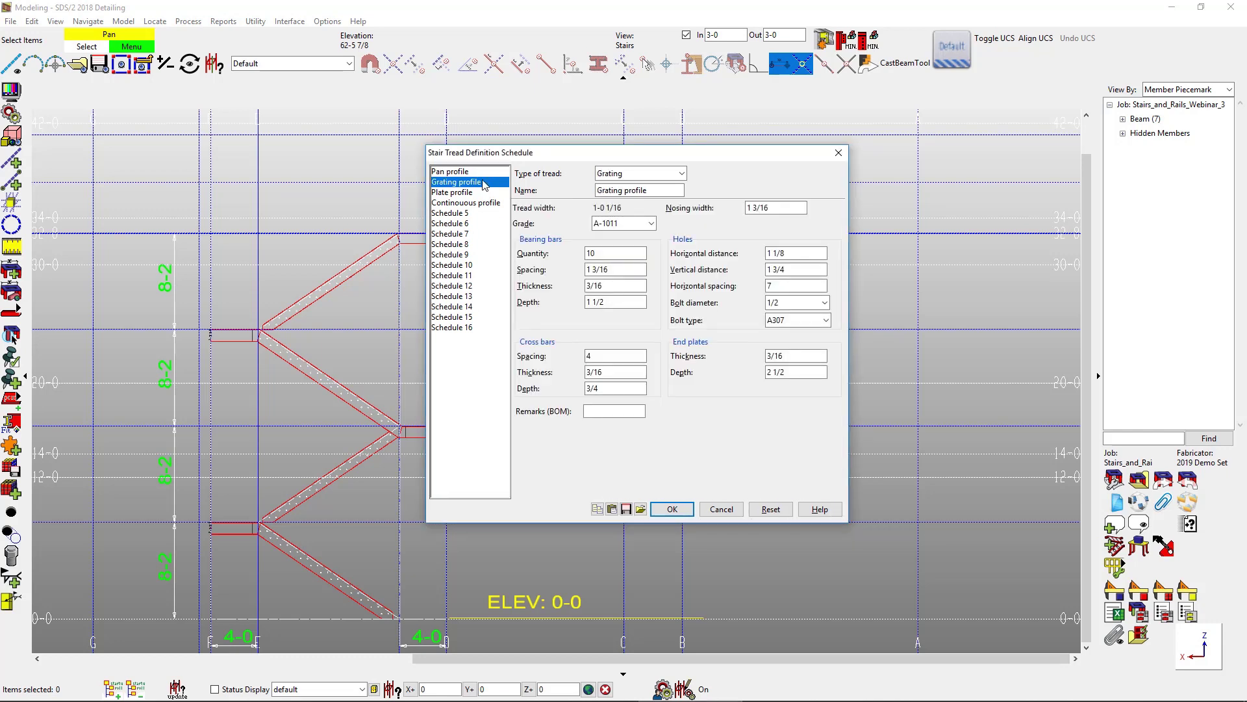
left_click(484, 194)
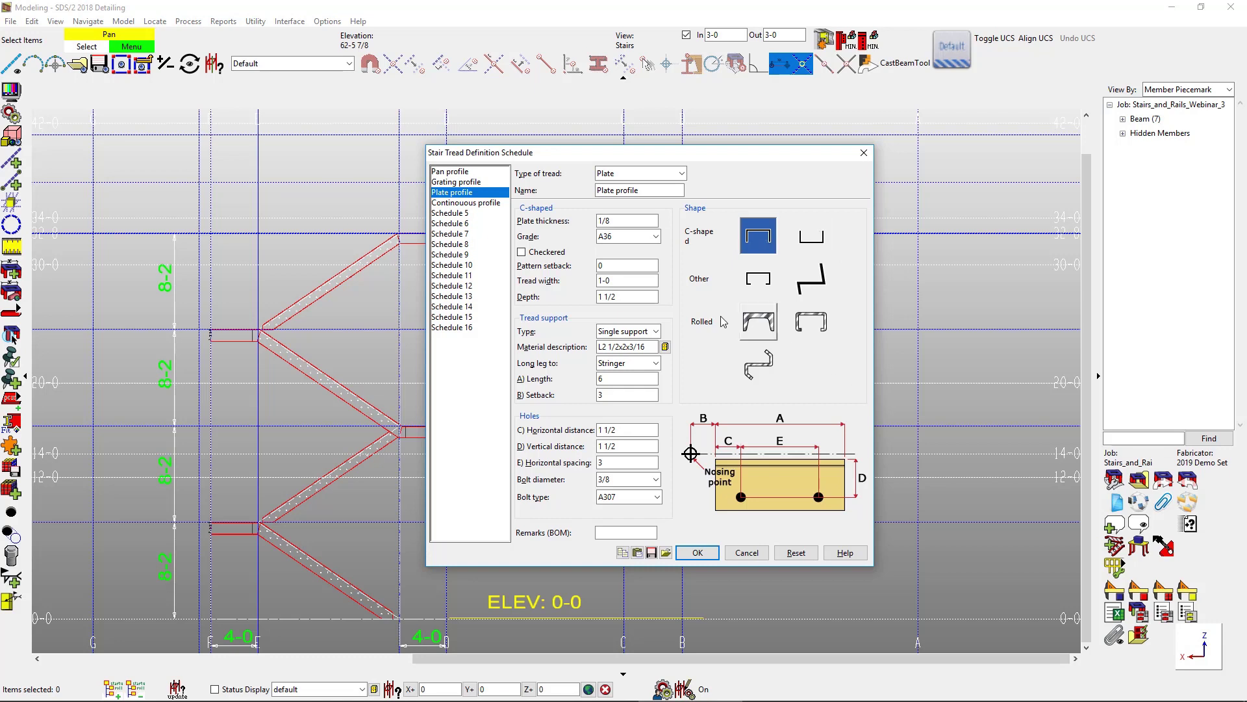
left_click(493, 204)
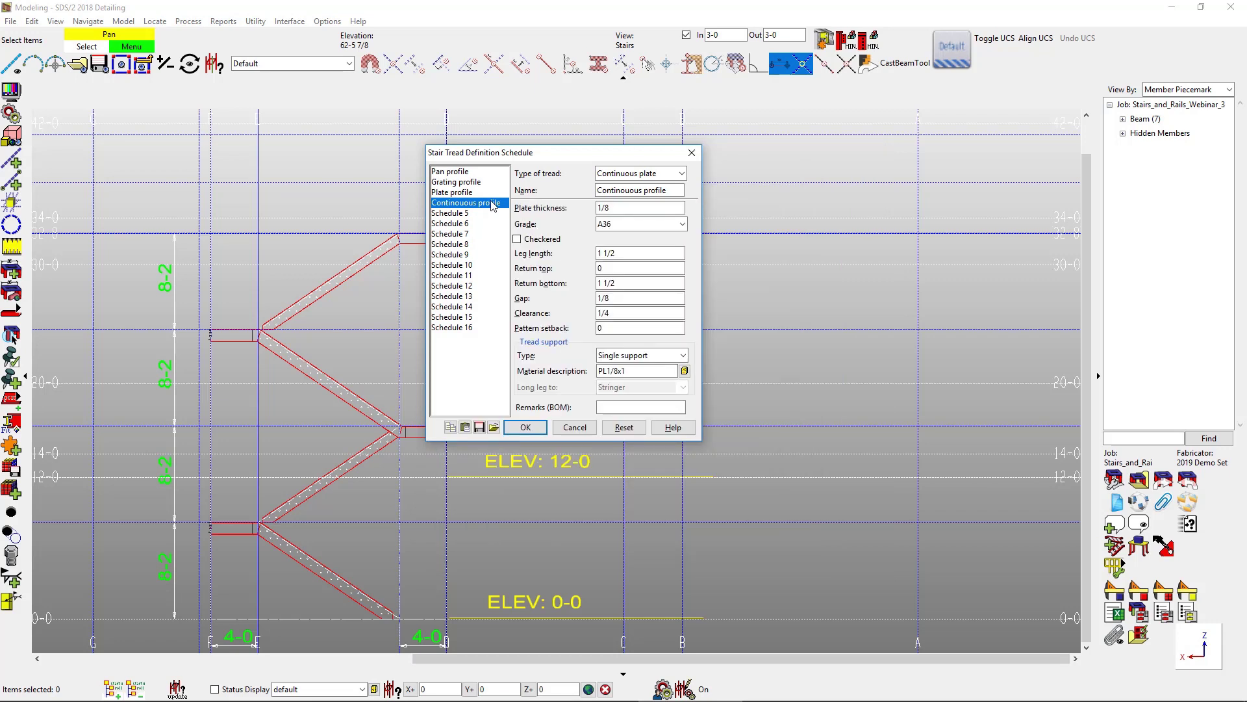
left_click(482, 215)
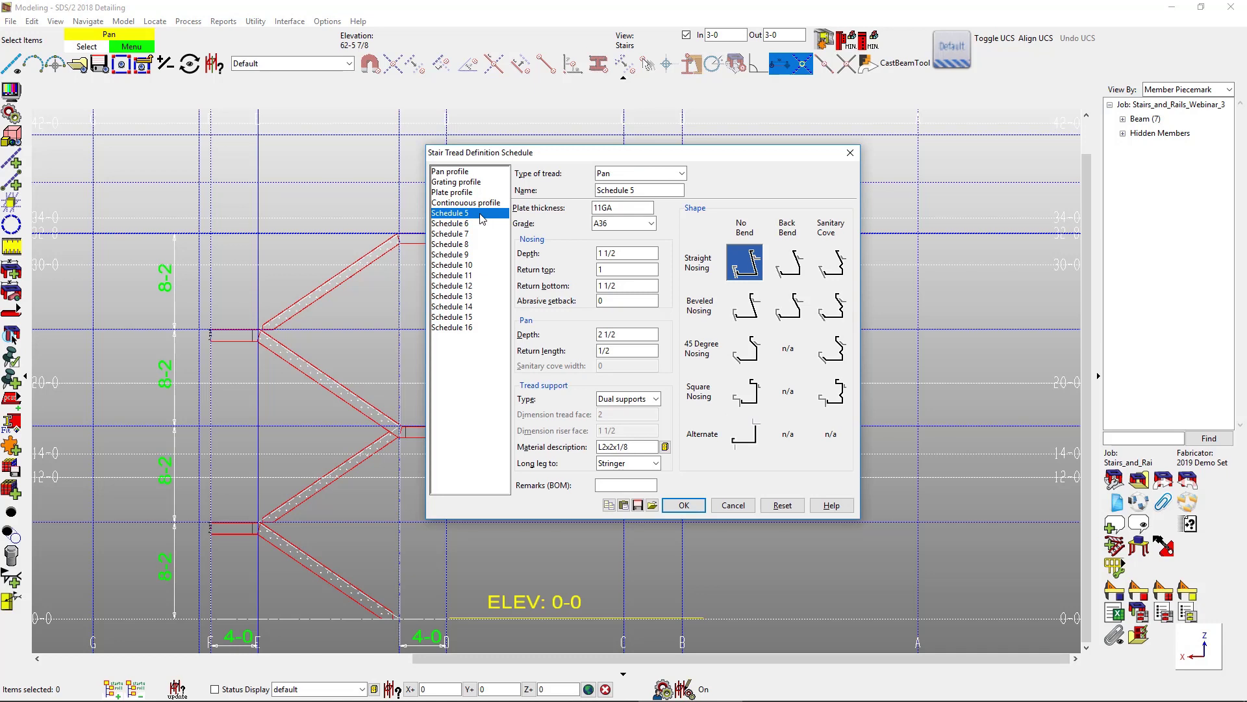
left_click(681, 174)
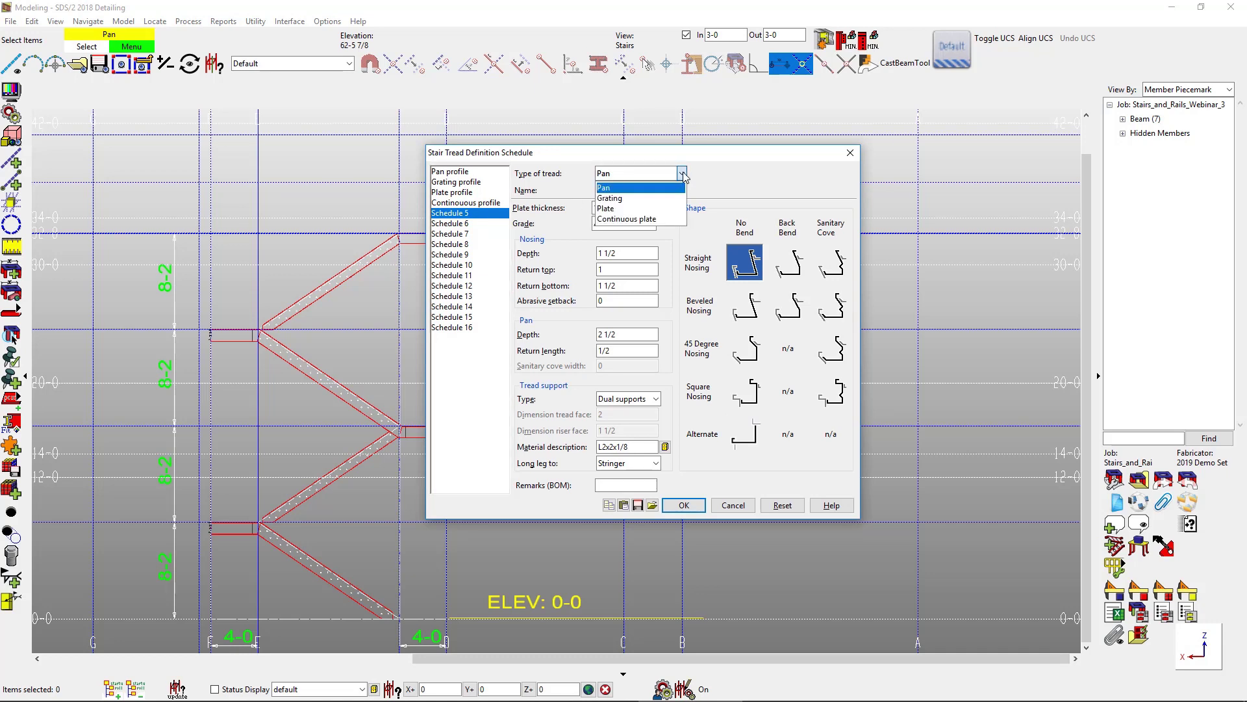
left_click(682, 174)
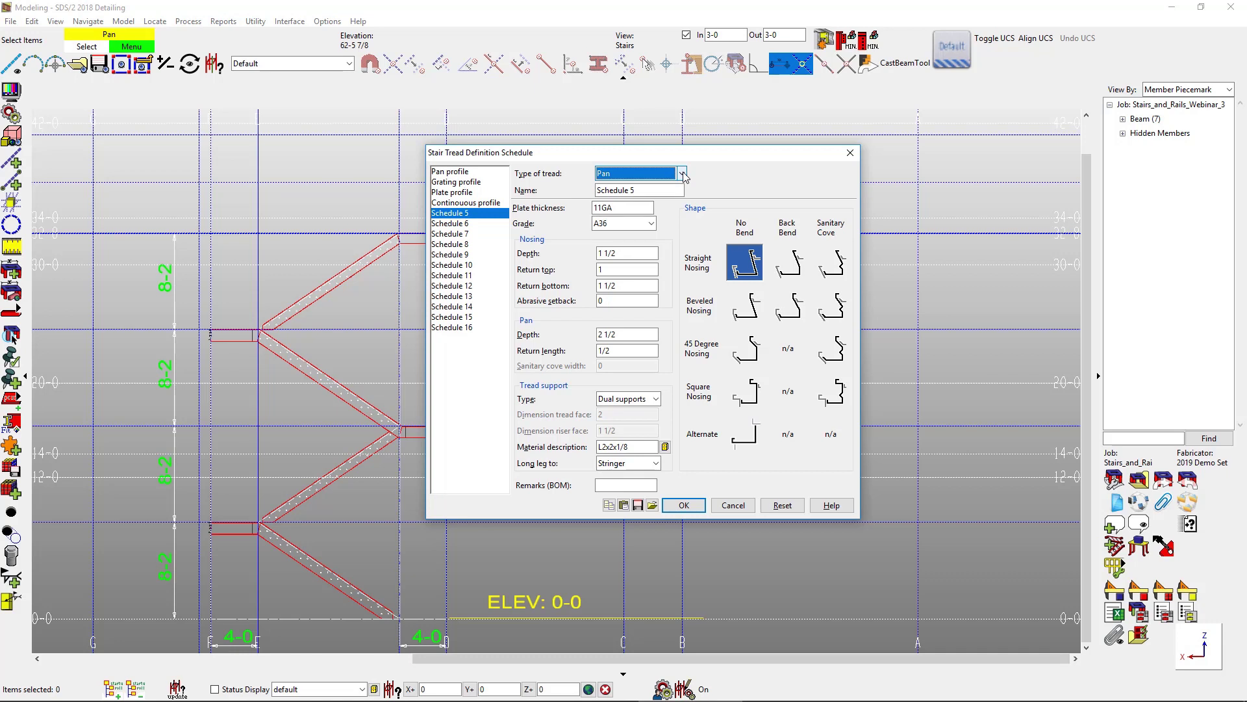
left_click(701, 509)
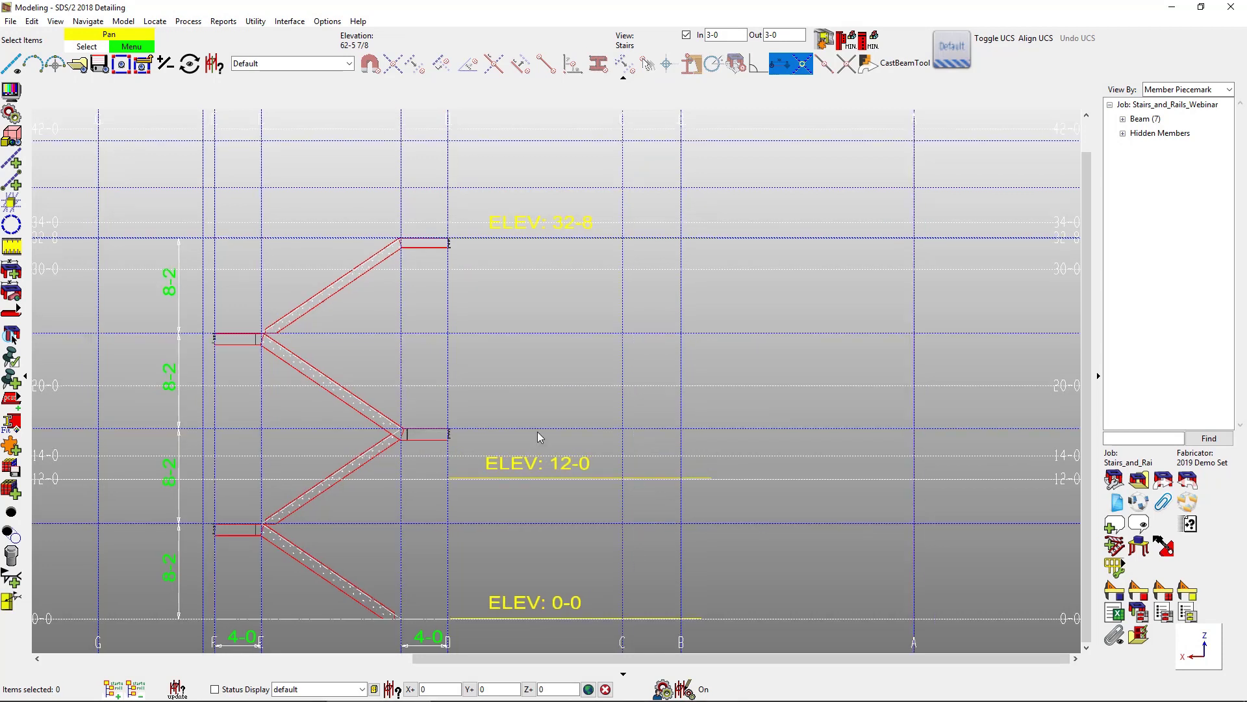
- Load Grating_Stair.frm into the Quick Stair Add settings and accept them
left_click(1122, 548)
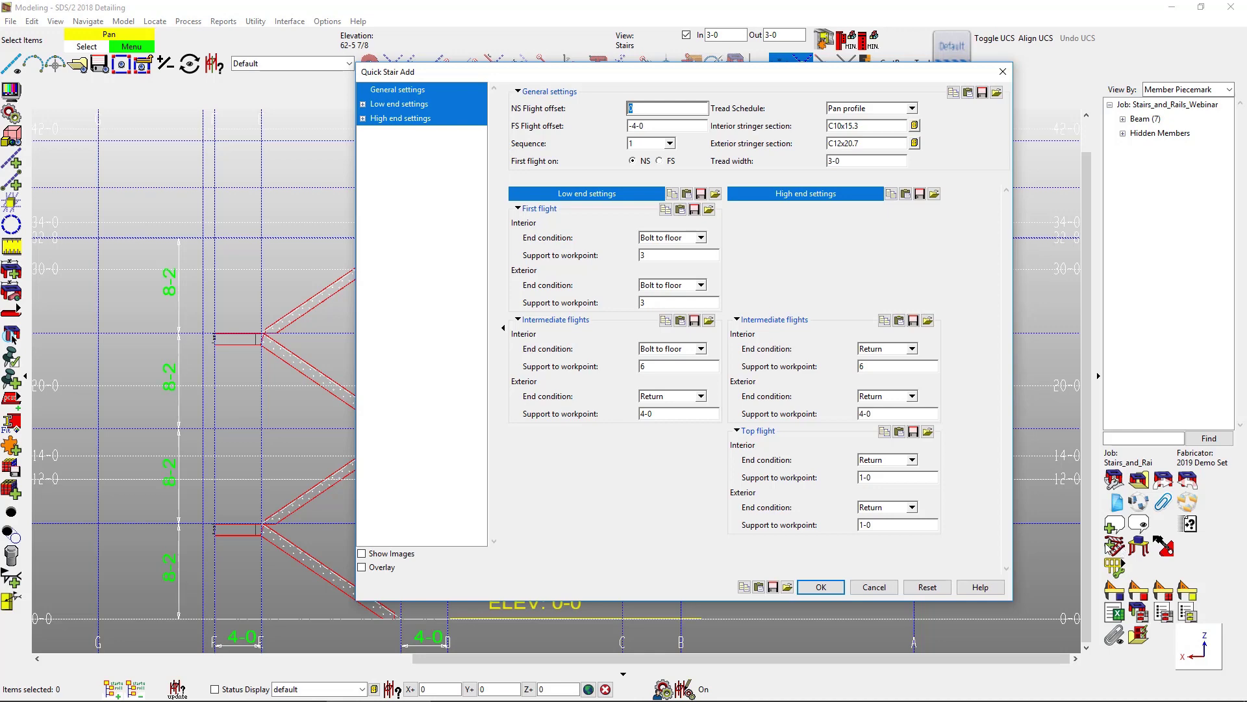
left_click(788, 587)
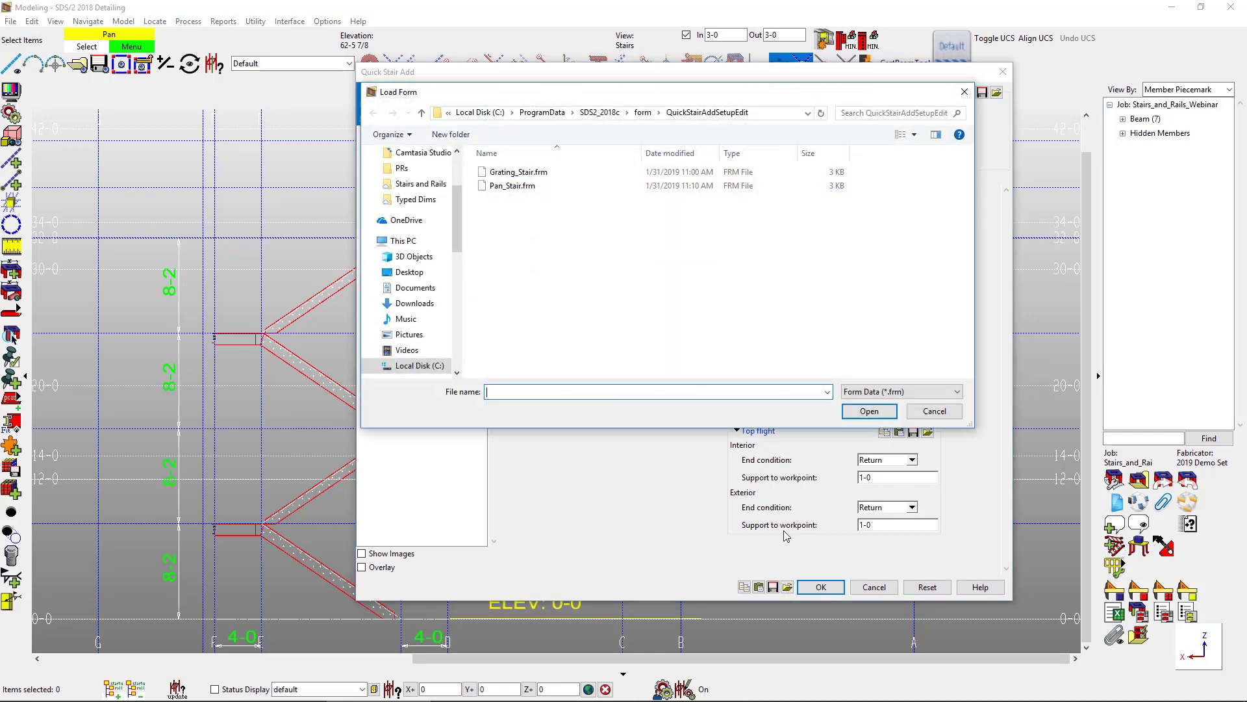
left_click(531, 174)
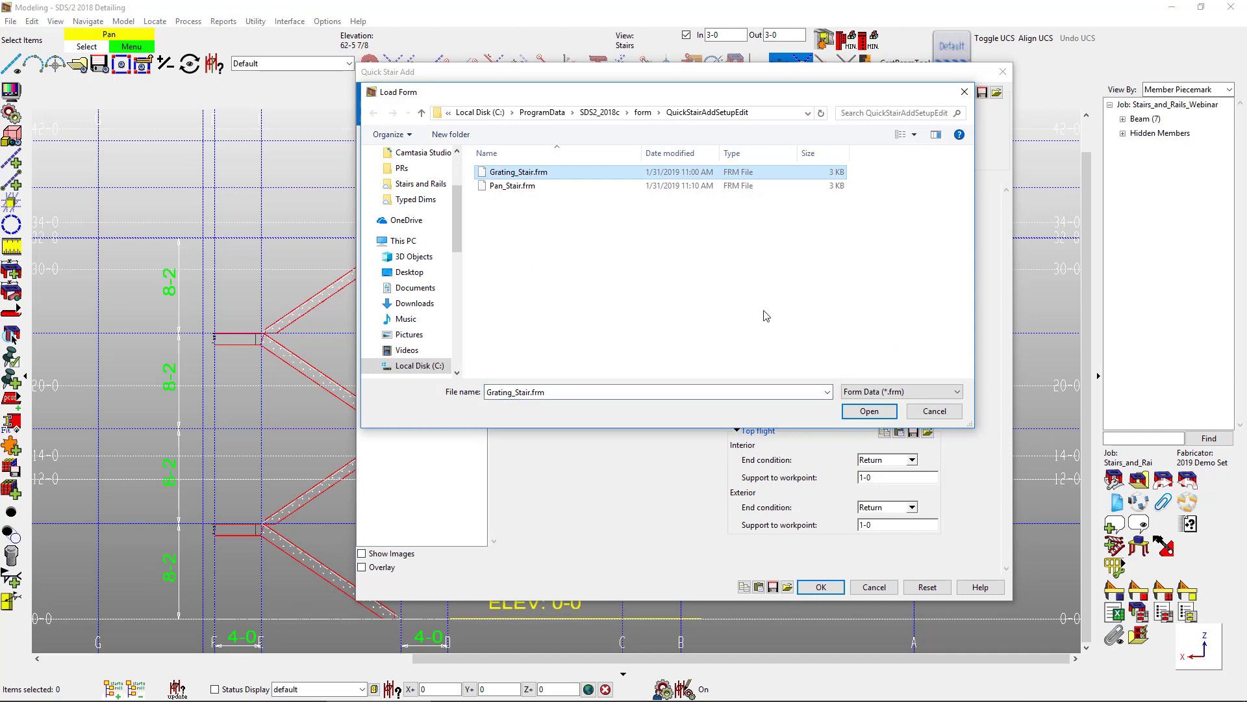
left_click(872, 412)
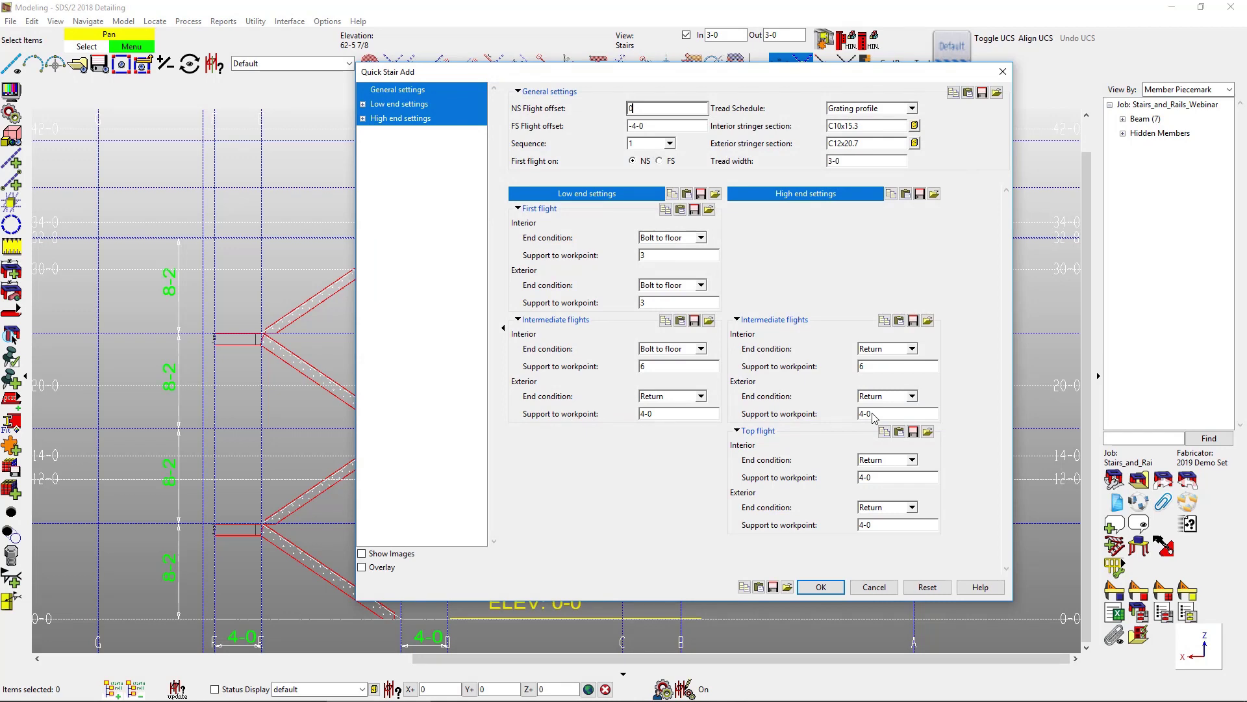
left_click(819, 587)
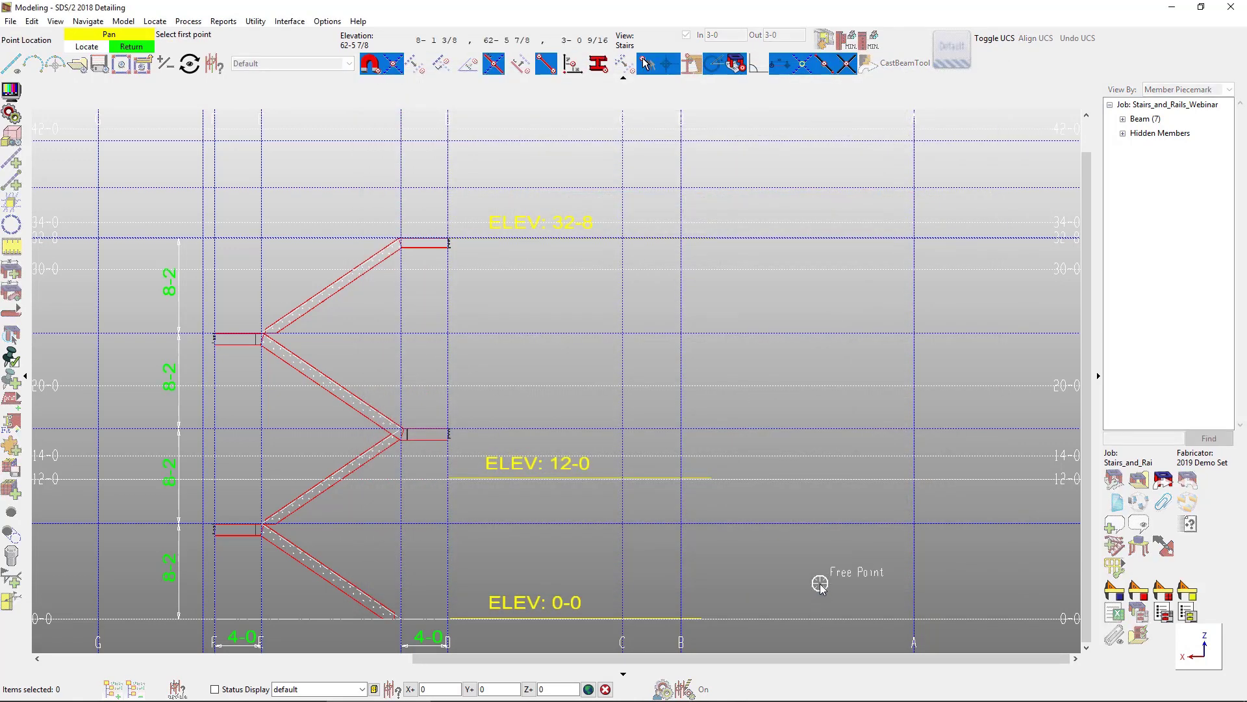
- Place a stair flight from the grid intersection up to the landing intersection
scroll(442, 643, "up", 3)
scroll(426, 647, "up", 2)
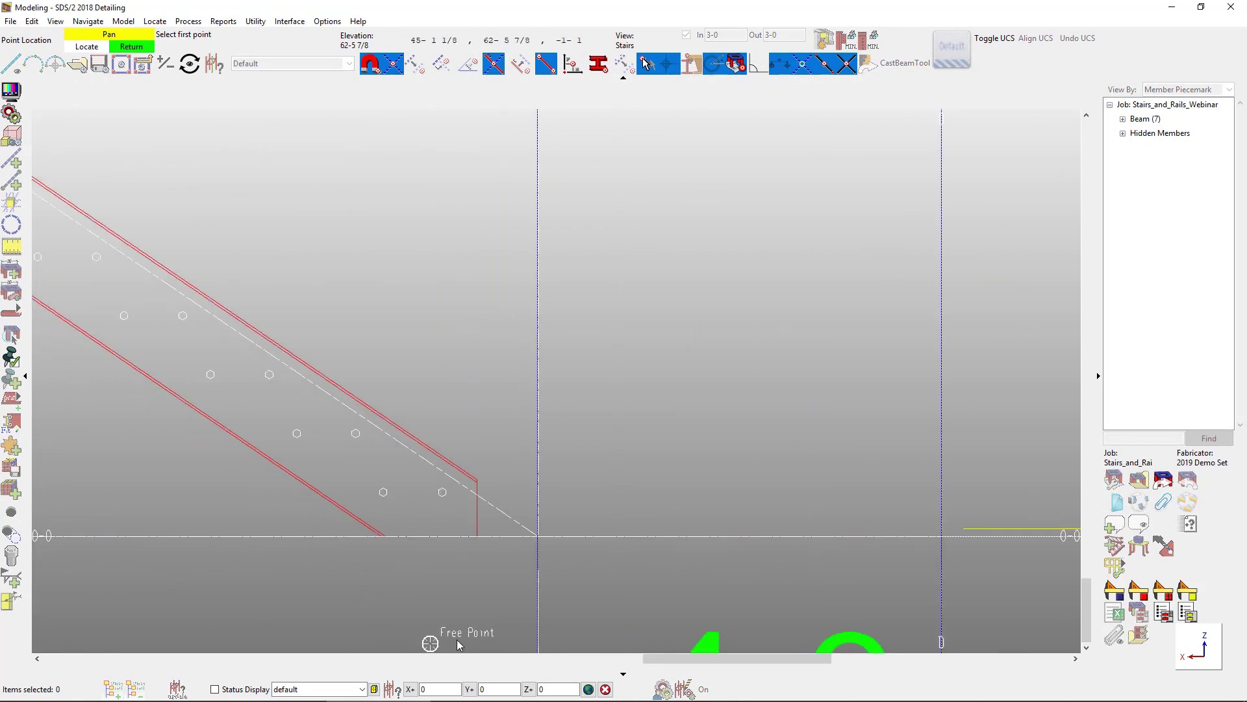
left_click(538, 536)
scroll(559, 549, "down", 4)
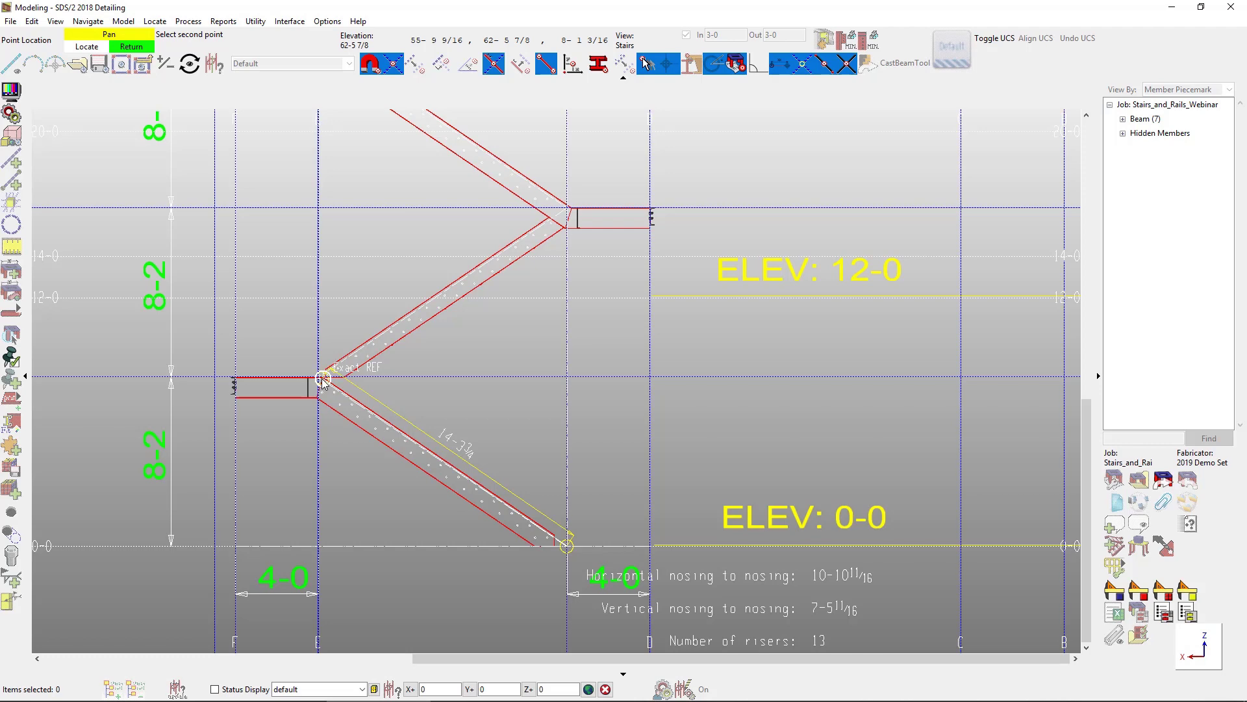
scroll(323, 380, "down", 2)
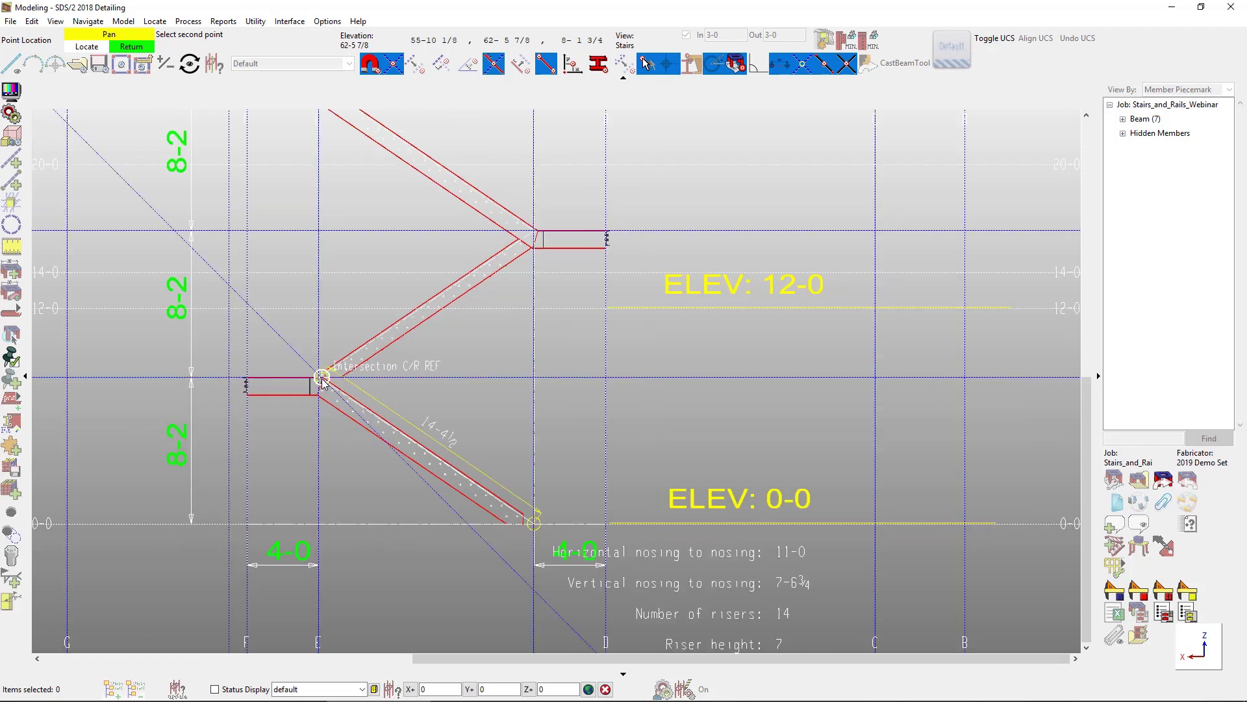
scroll(323, 380, "up", 5)
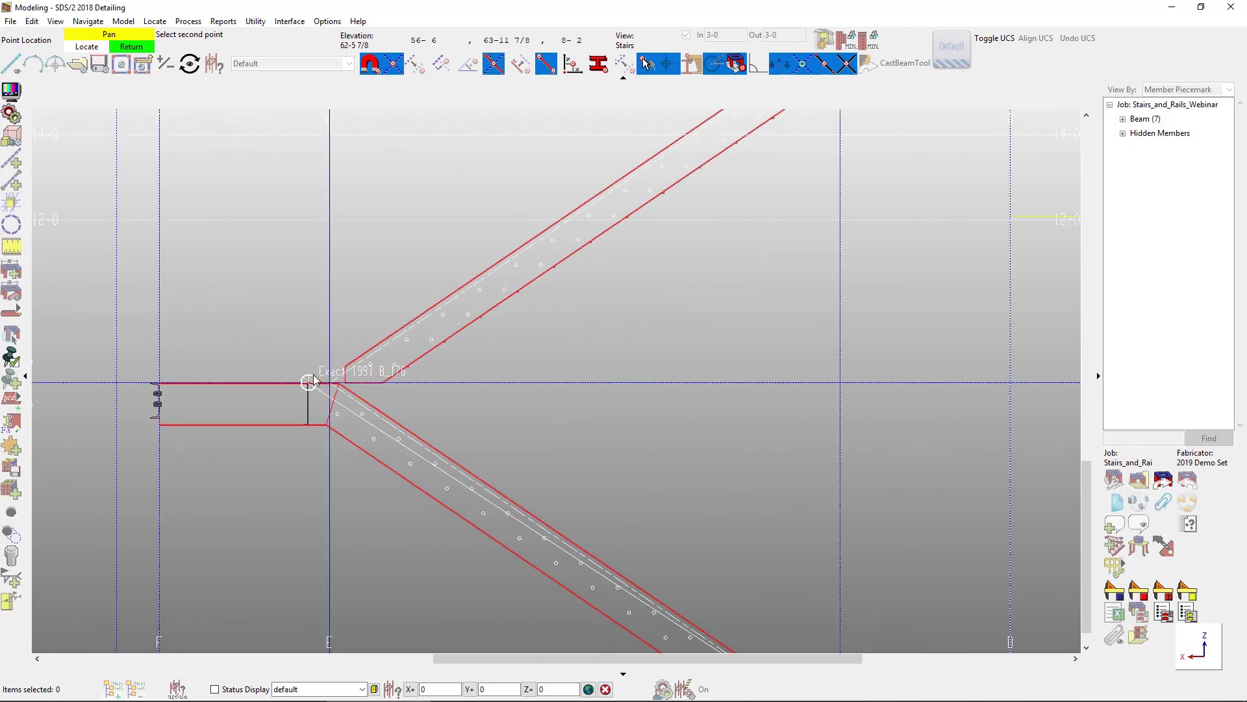
scroll(314, 375, "up", 3)
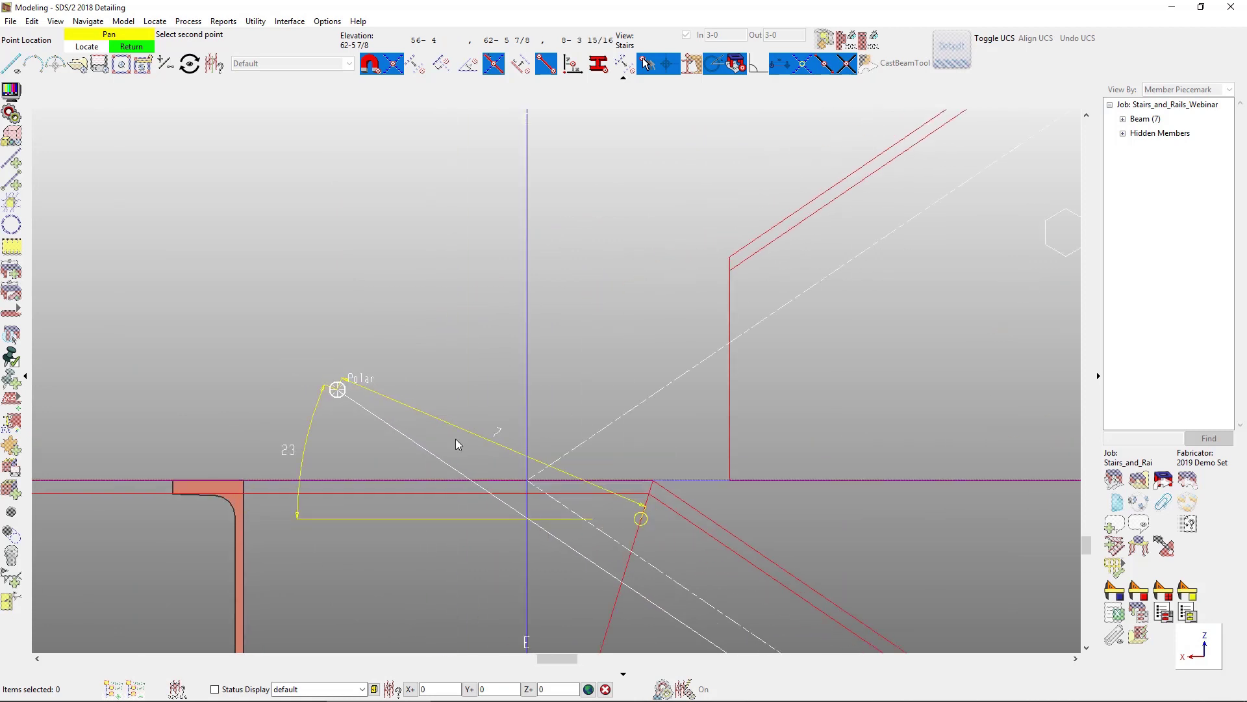
left_click(532, 481)
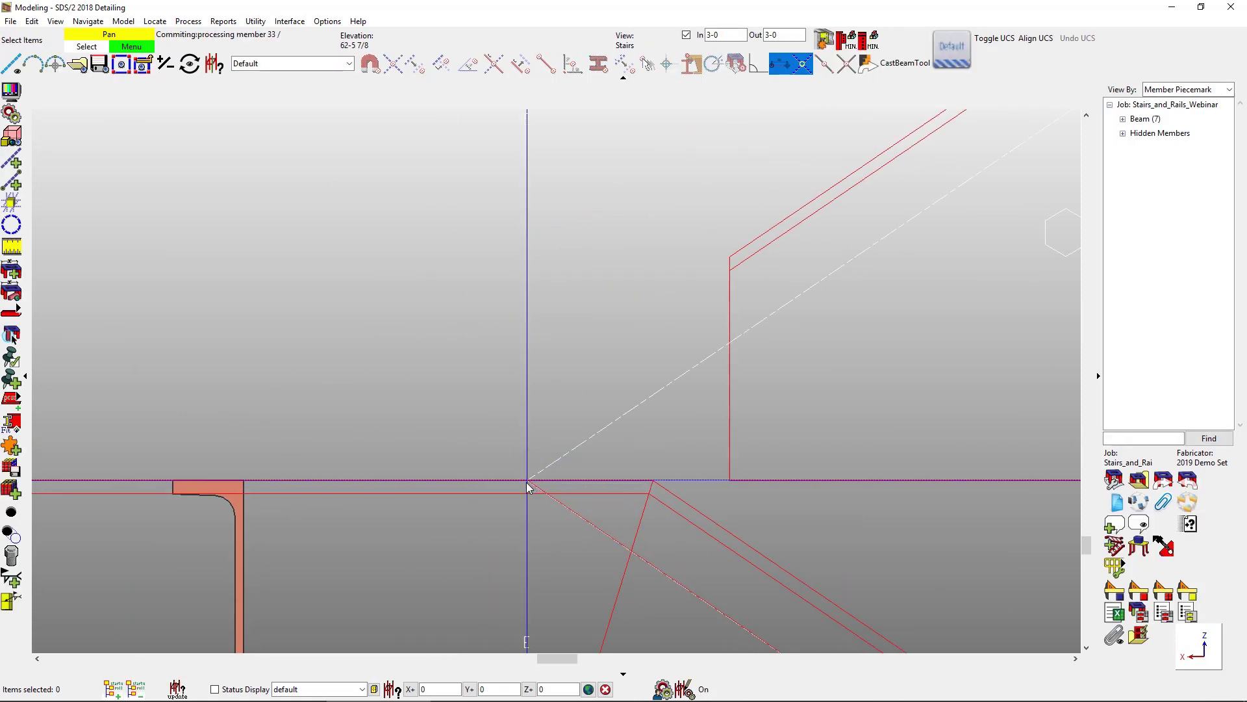
- Add the next flight between the lower and upper beam intersections and finish so members process
scroll(522, 530, "down", 5)
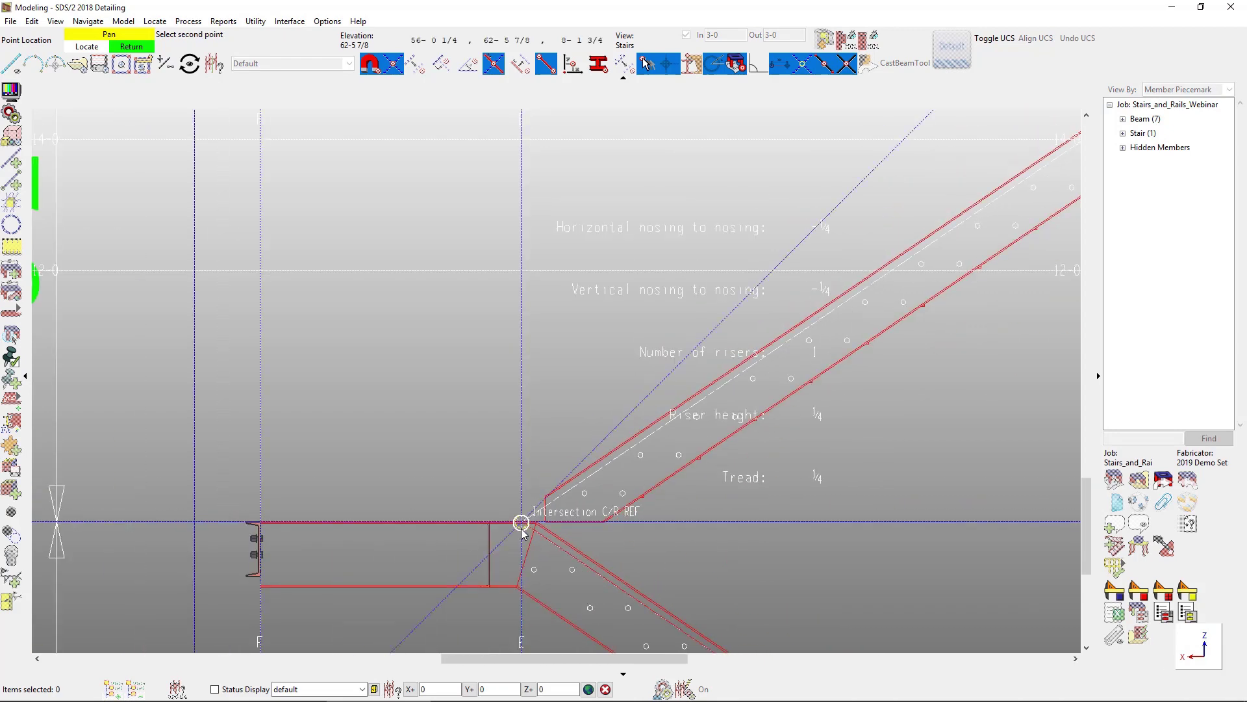
scroll(811, 333, "up", 4)
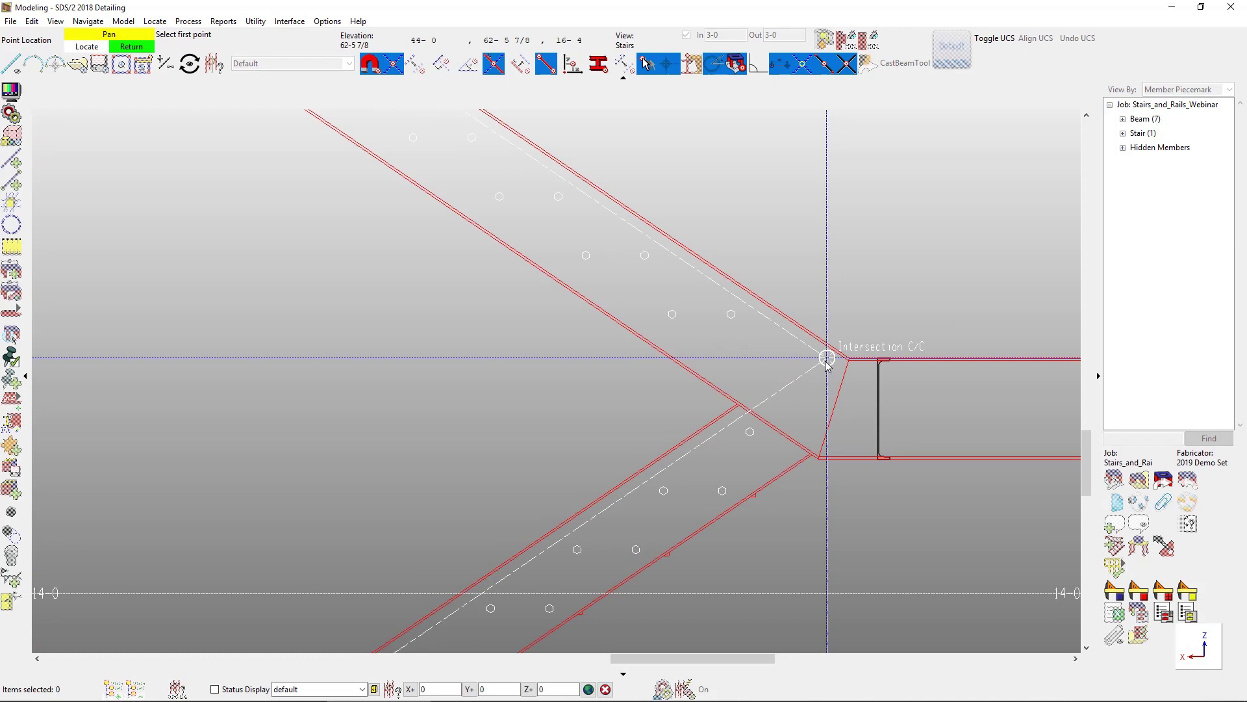
scroll(809, 468, "down", 3)
scroll(808, 458, "down", 3)
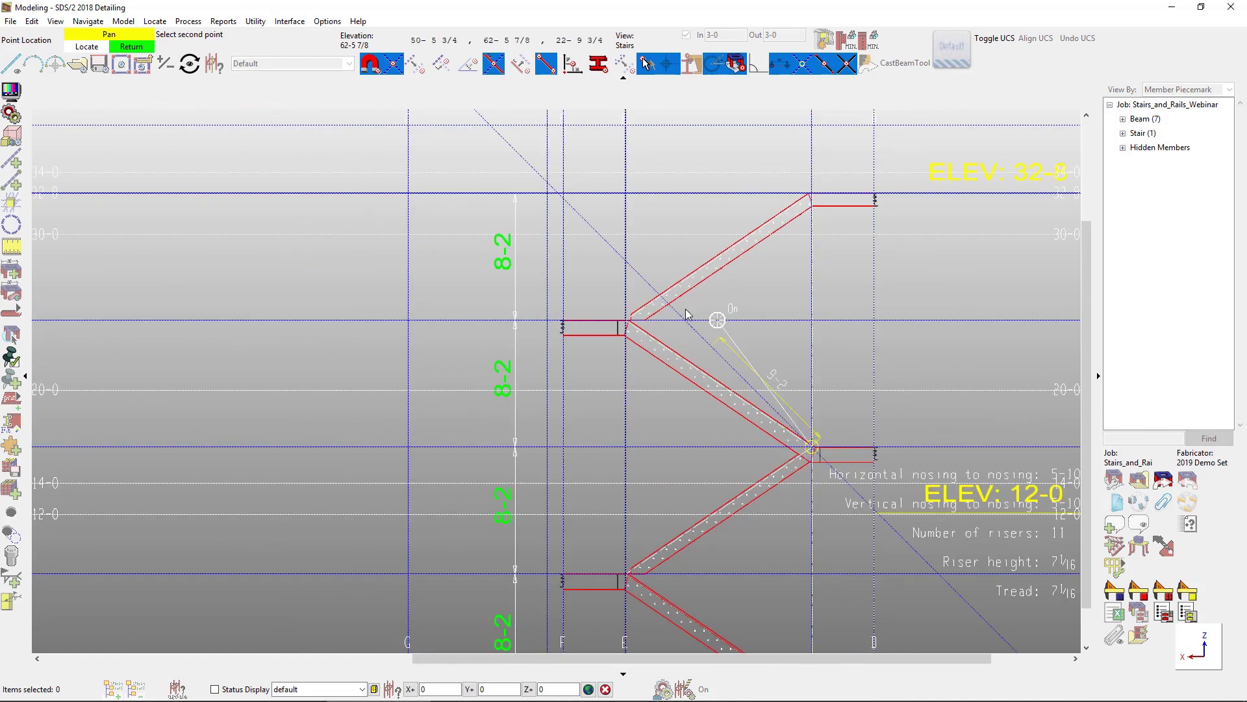
scroll(629, 313, "up", 6)
left_click(588, 436)
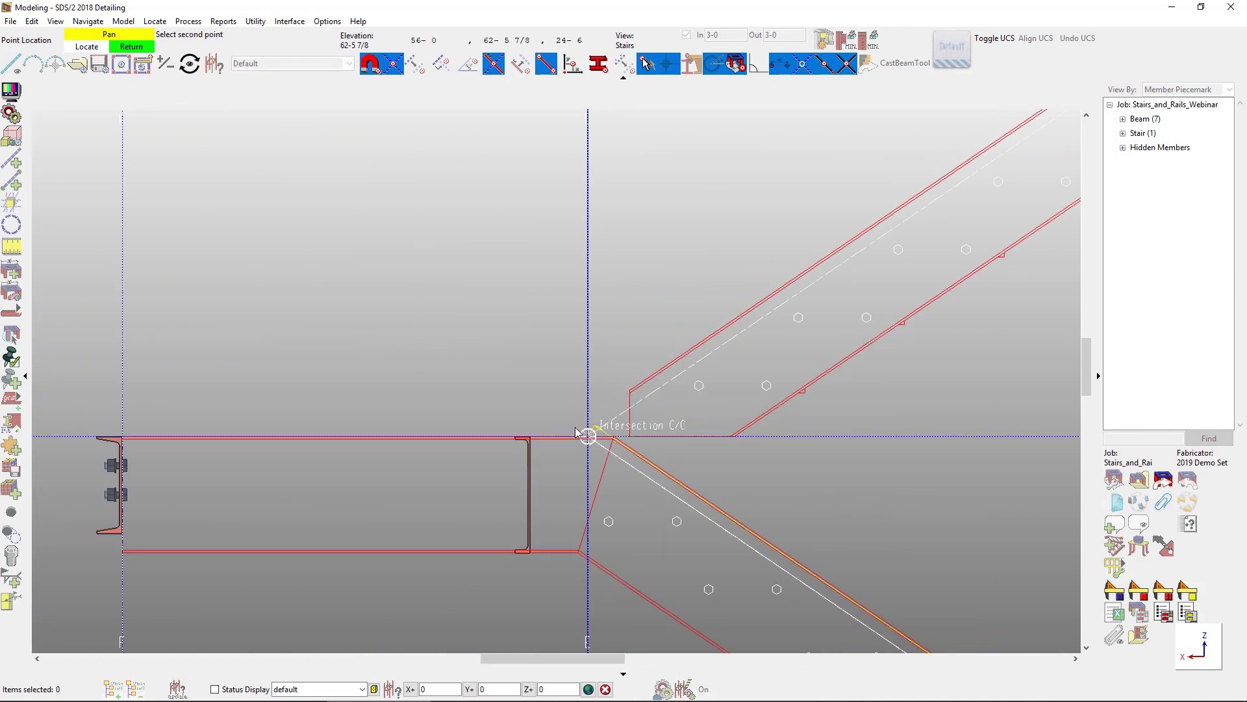
left_click(588, 436)
scroll(565, 455, "down", 6)
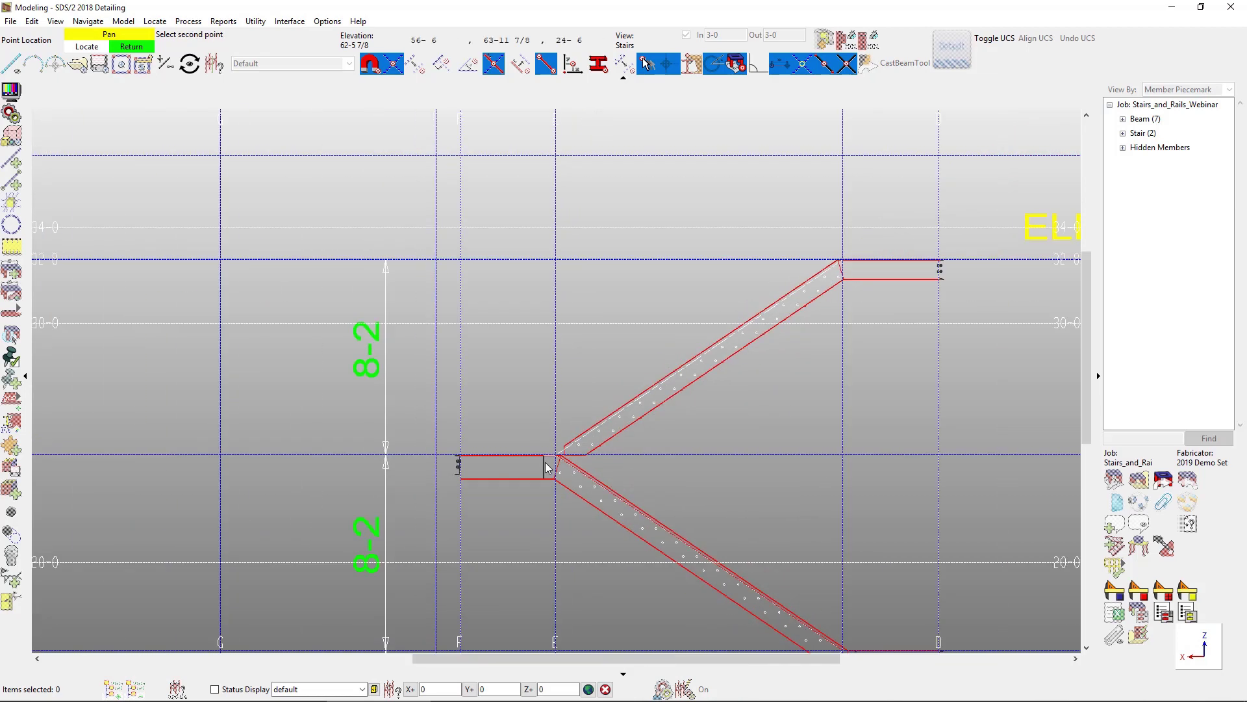
scroll(747, 336, "up", 8)
scroll(750, 335, "up", 4)
left_click(794, 375)
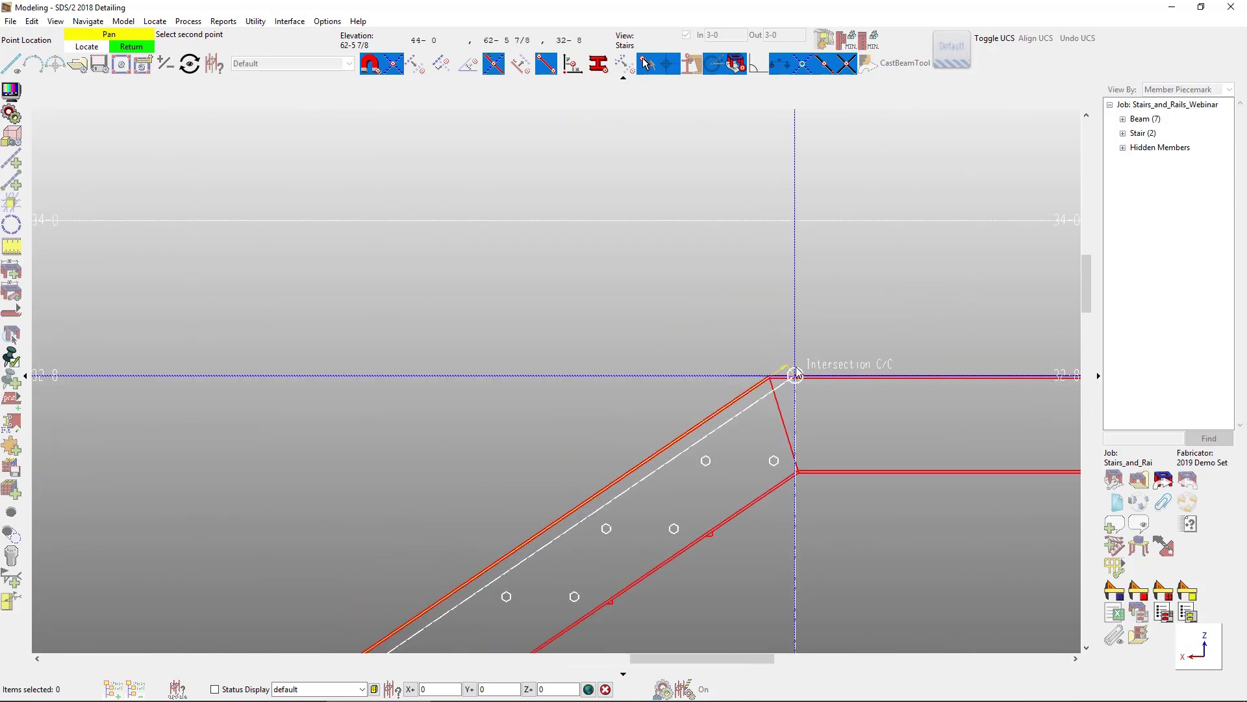
right_click(742, 458)
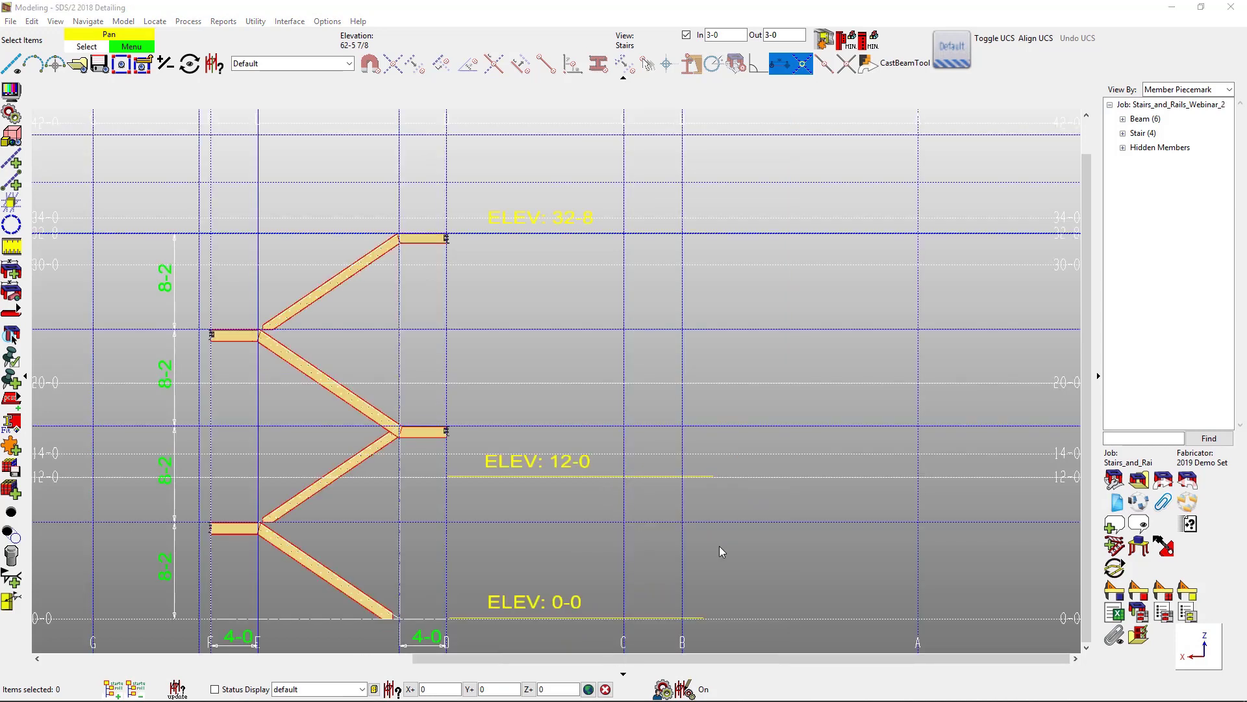
left_click(1114, 479)
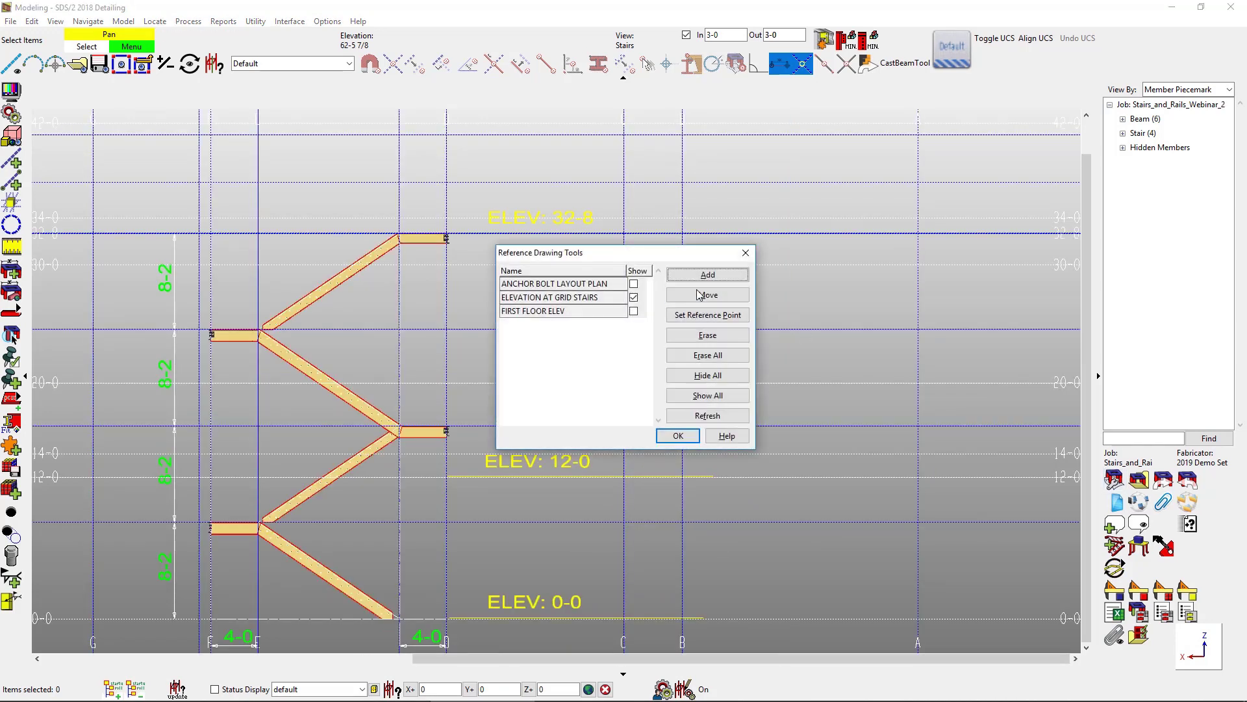
- Hide the ELEVATION AT GRID STAIRS reference drawing and view the stairs isometrically at 8-0 depth
left_click(633, 297)
left_click(678, 435)
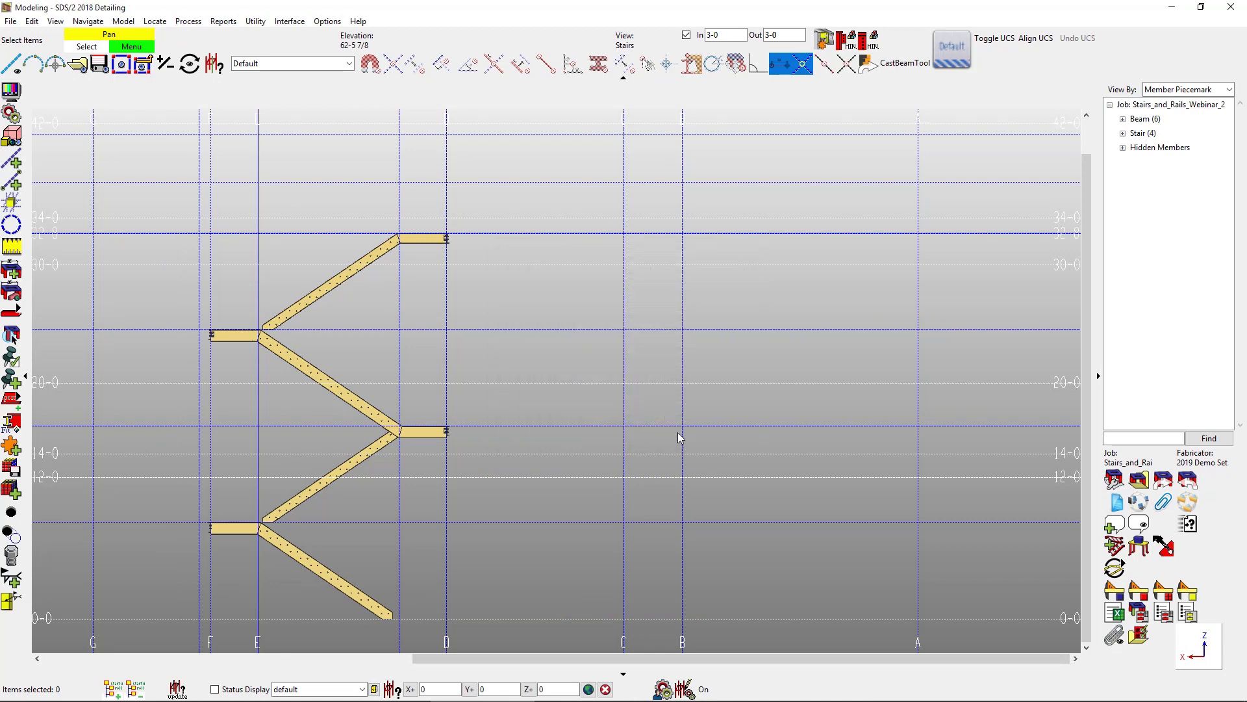
middle_click_drag(513, 365, 714, 103, "shift")
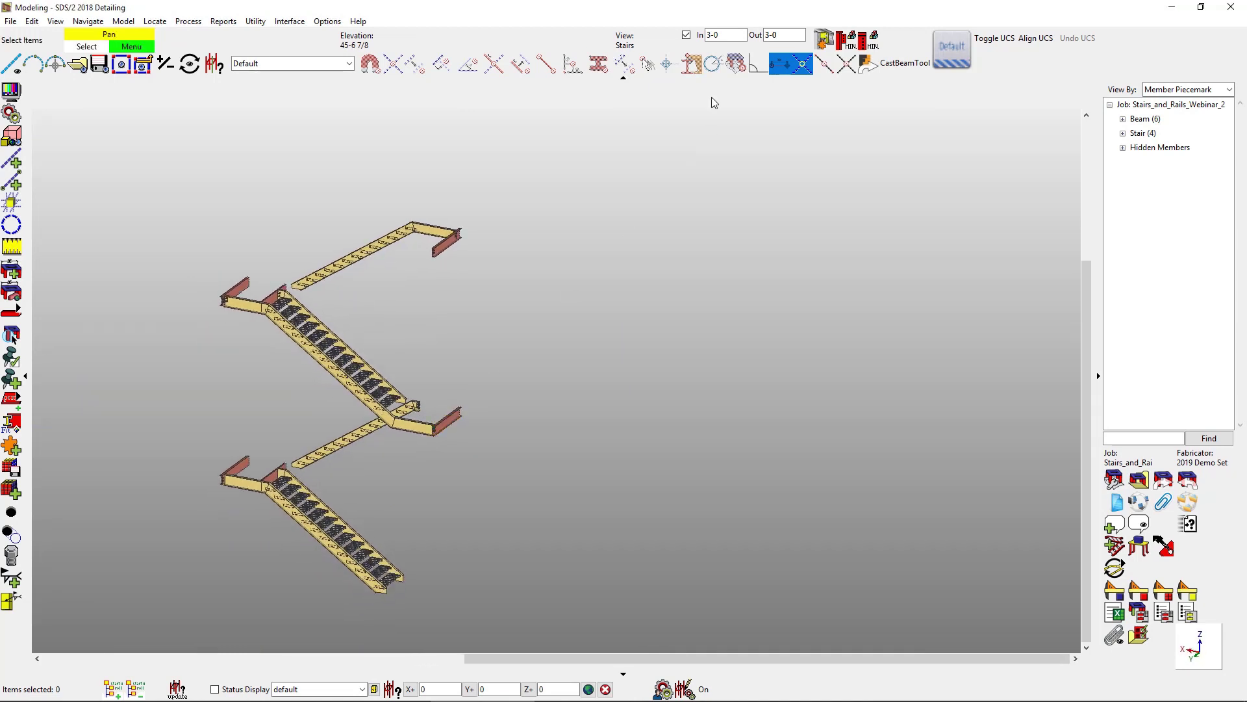
double_click(711, 35)
type("8-0")
key("Return")
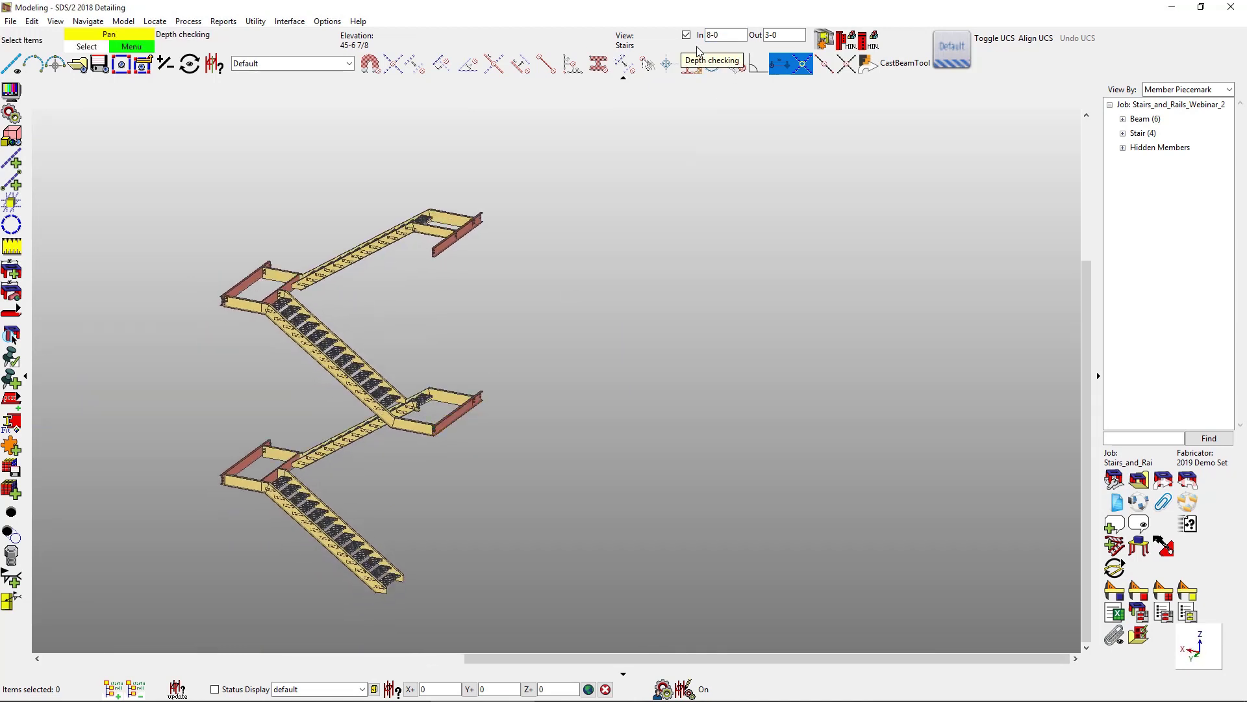
- Start adding a rail to a stair stringer
scroll(301, 442, "up", 5)
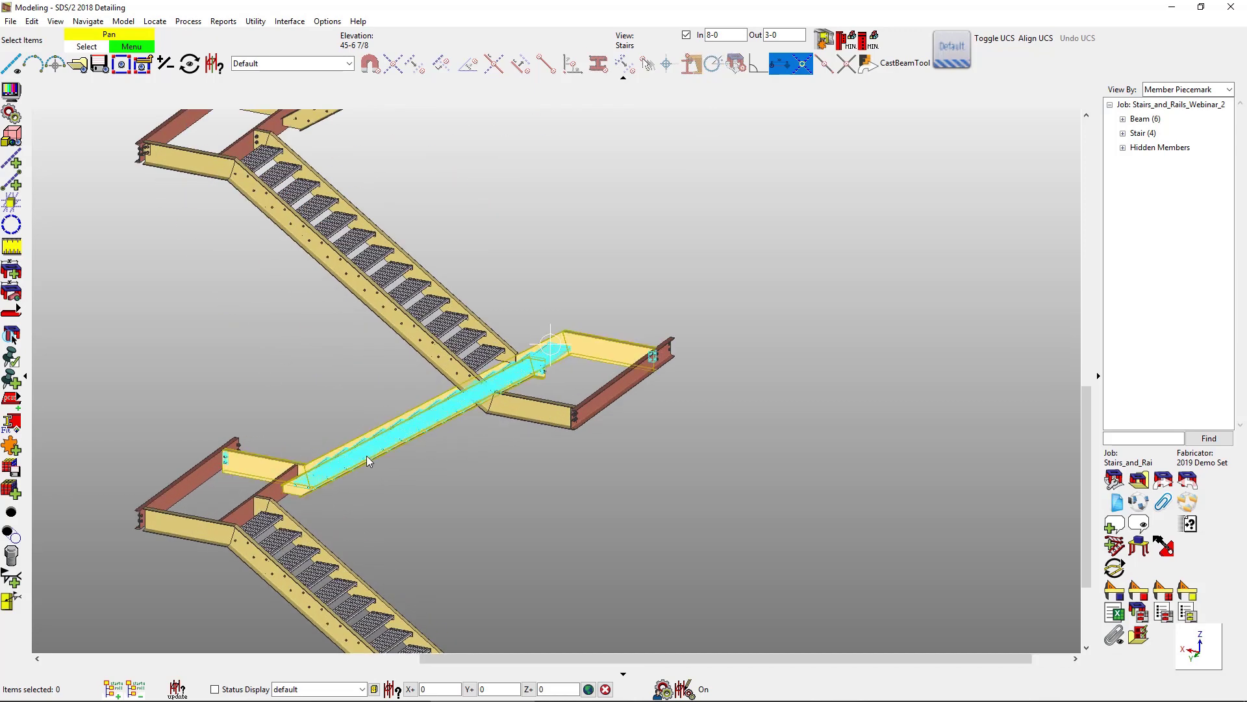
left_click(1137, 569)
left_click(1161, 569)
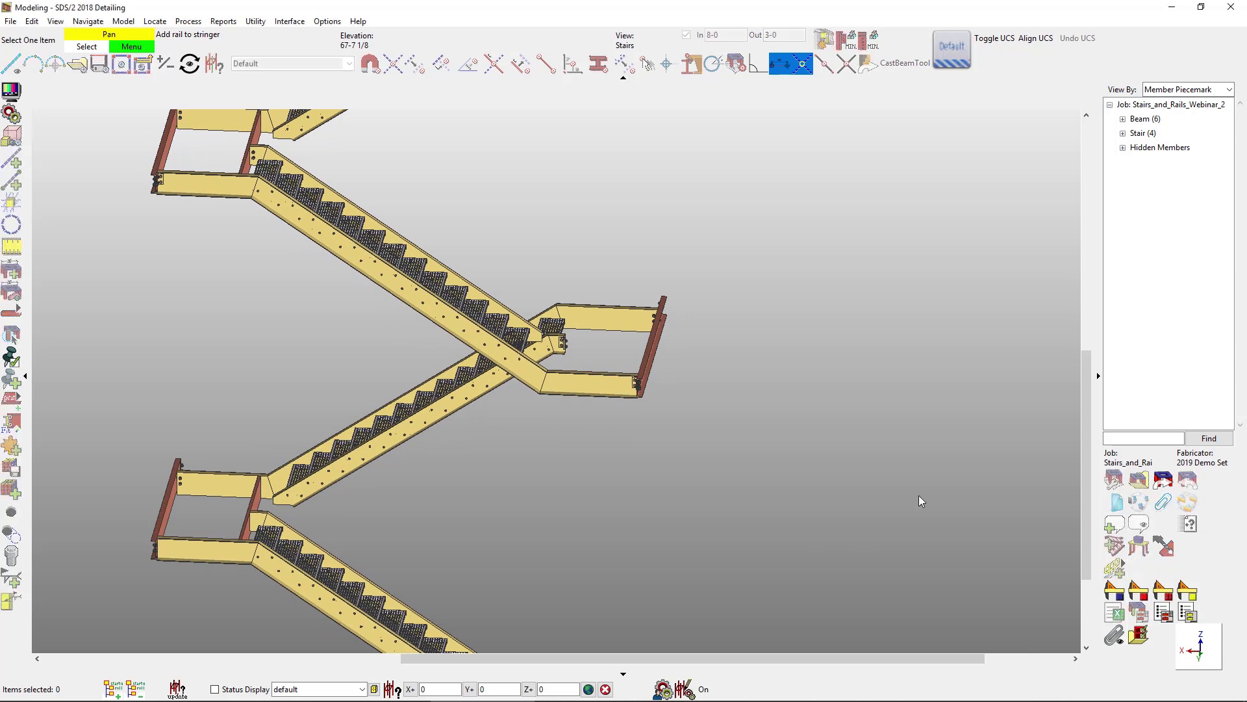
- Add a rake rail to the middle stringer using the HR_Quick_Tube_Cable_Intermediate form
left_click(444, 380)
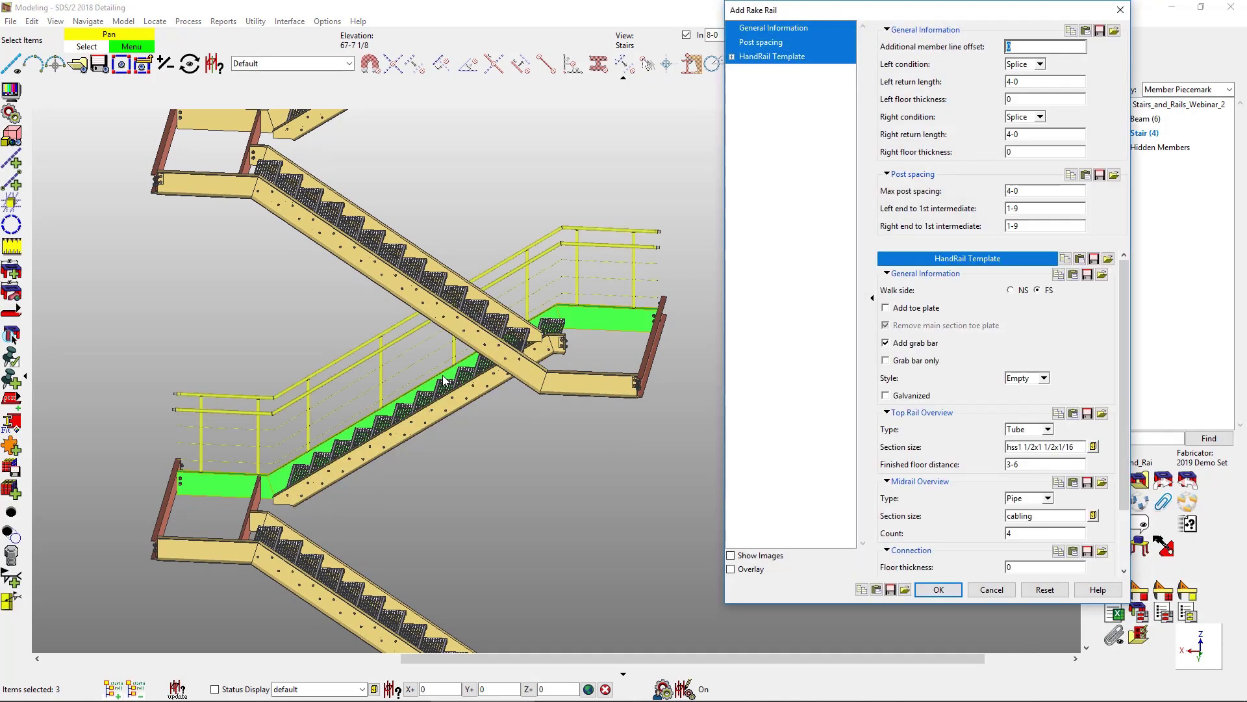
left_click(905, 590)
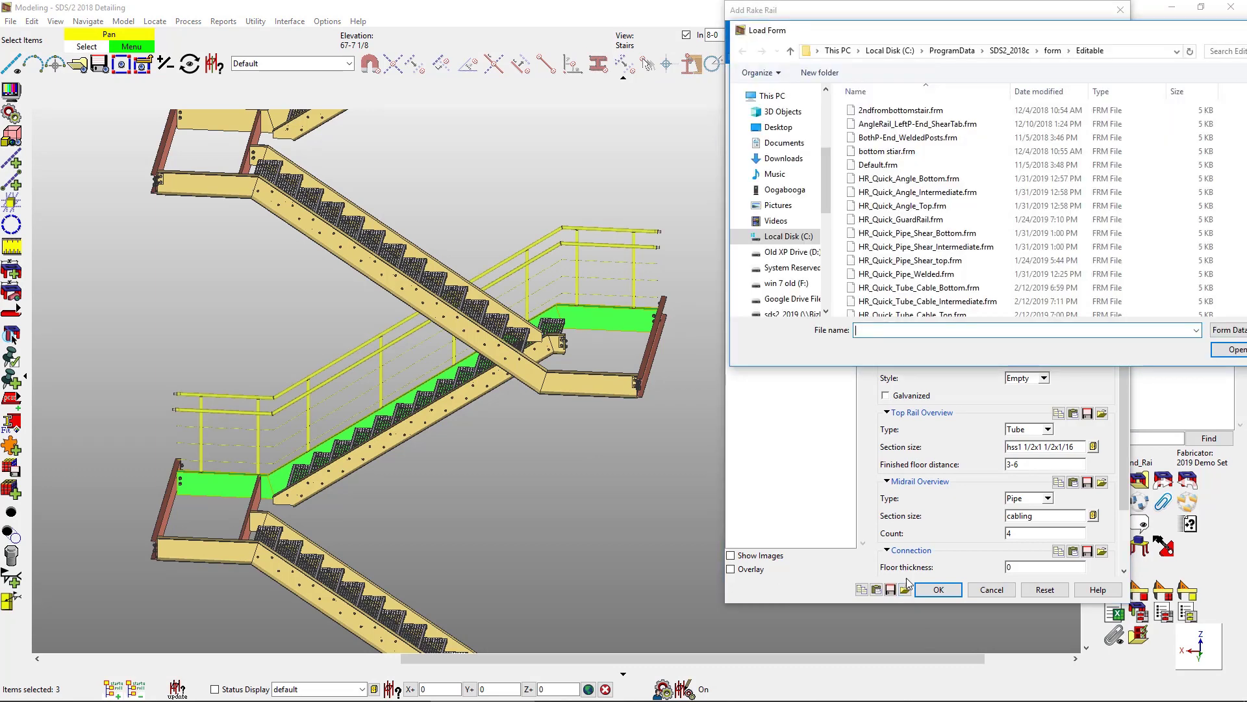
scroll(934, 211, "down", 2)
left_click(984, 229)
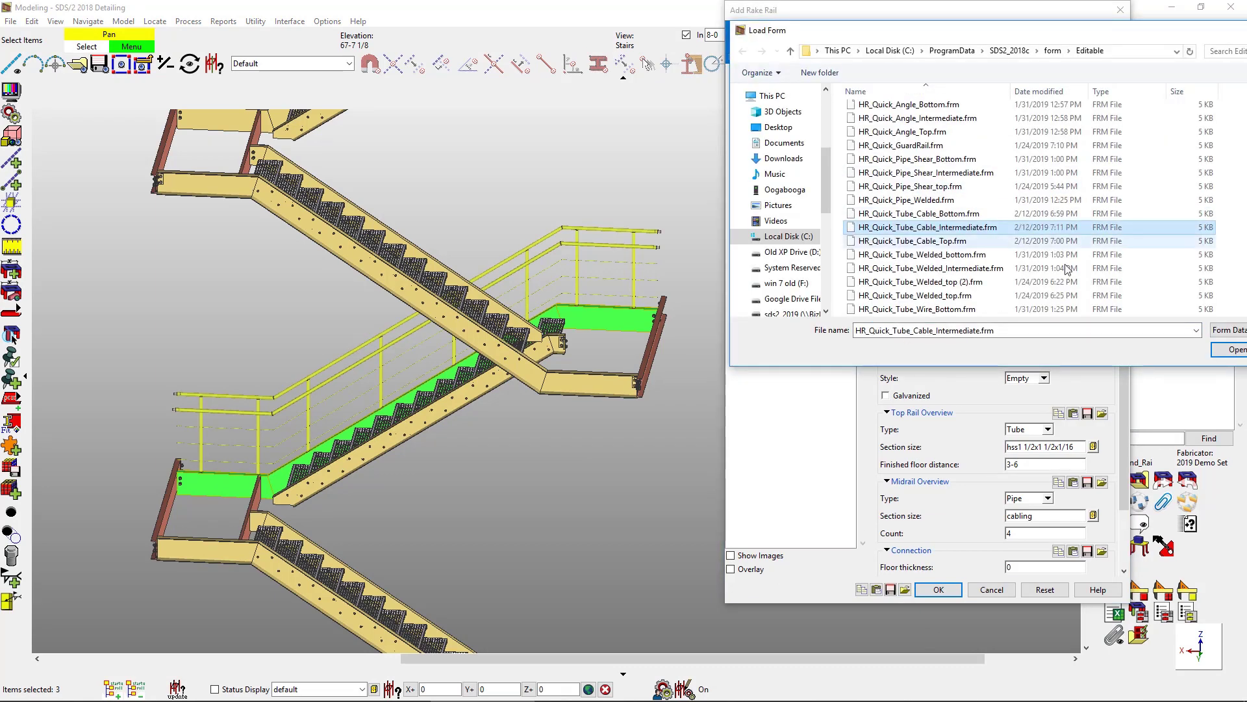
left_click(1228, 350)
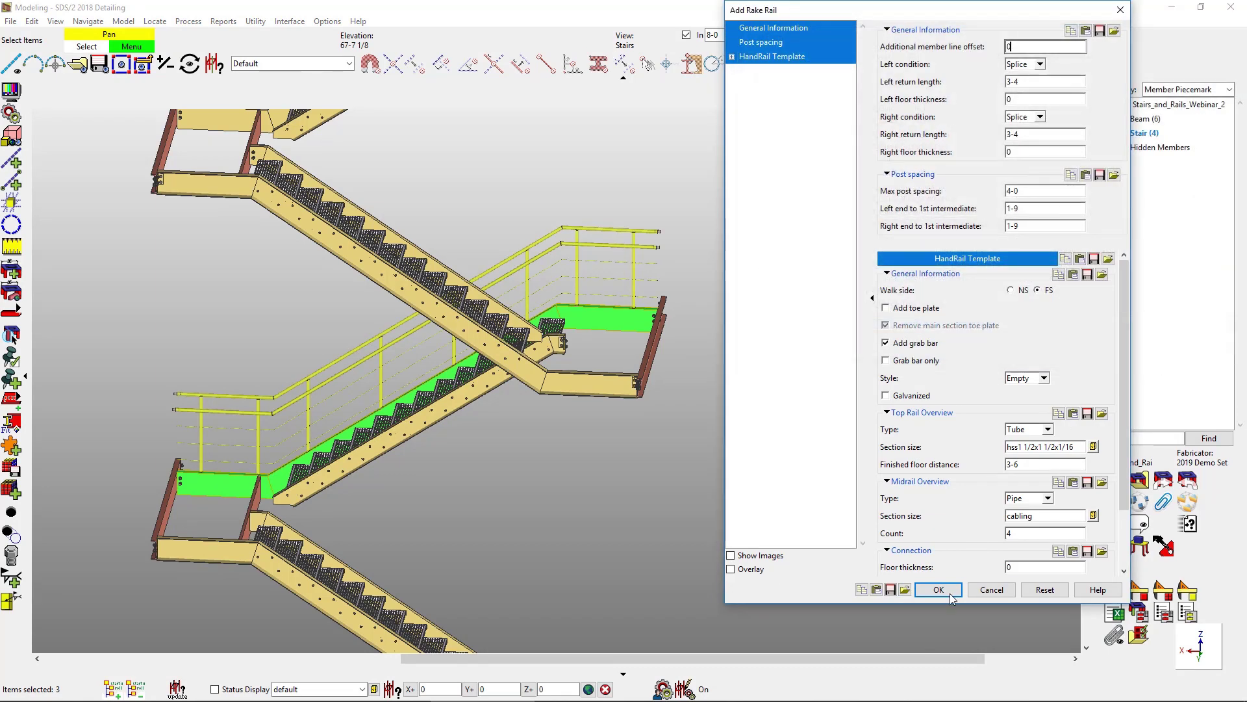
left_click(939, 590)
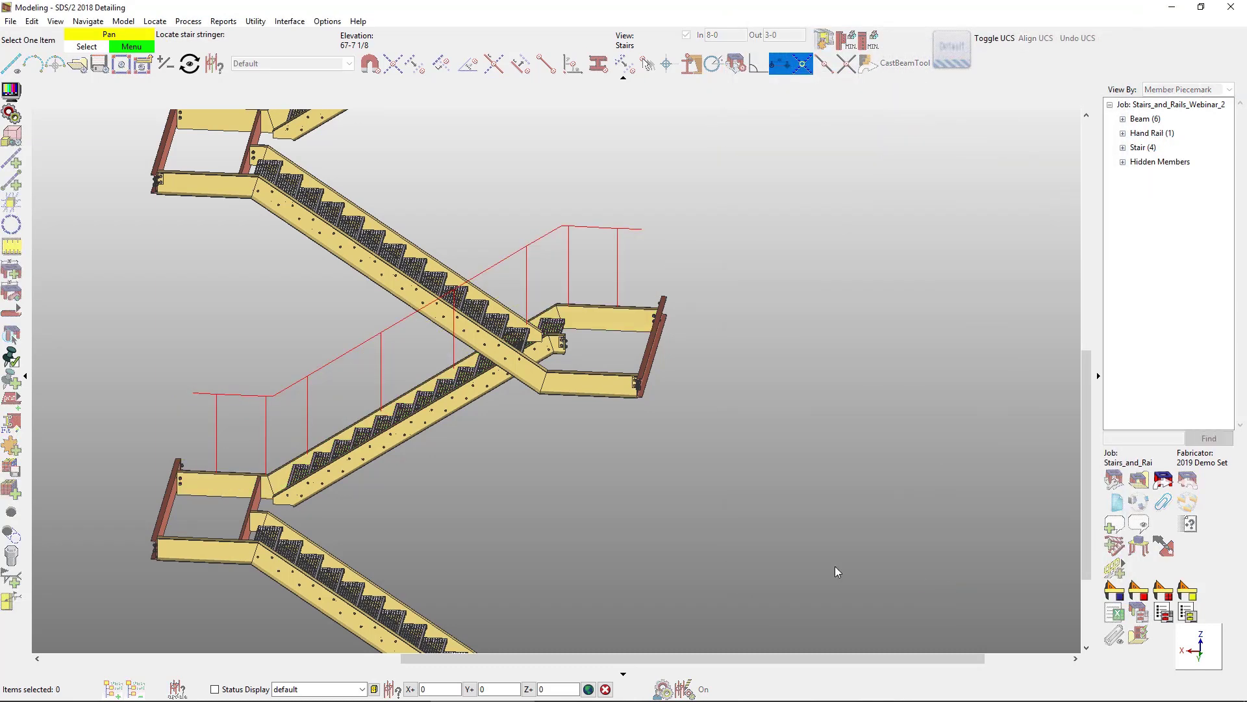
- Add a rake rail to the lower stringer using the HR_Quick_Tube_Cable_Bottom form
left_click(326, 599)
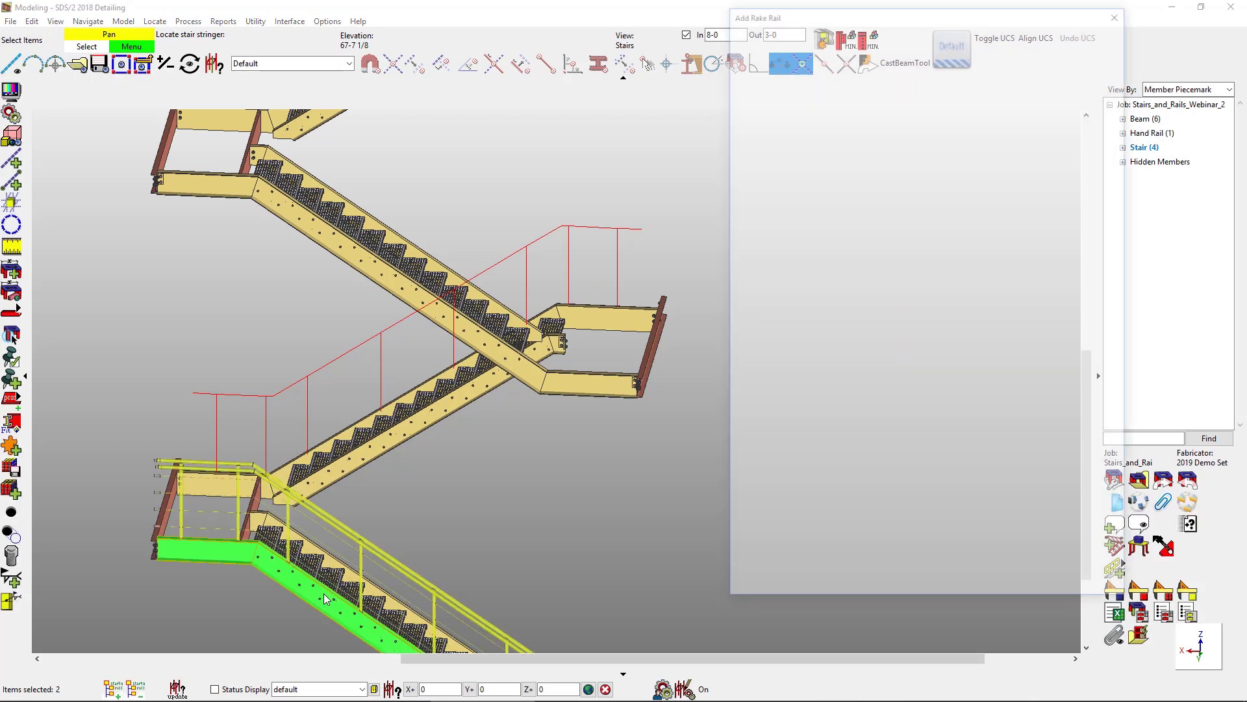
left_click(905, 590)
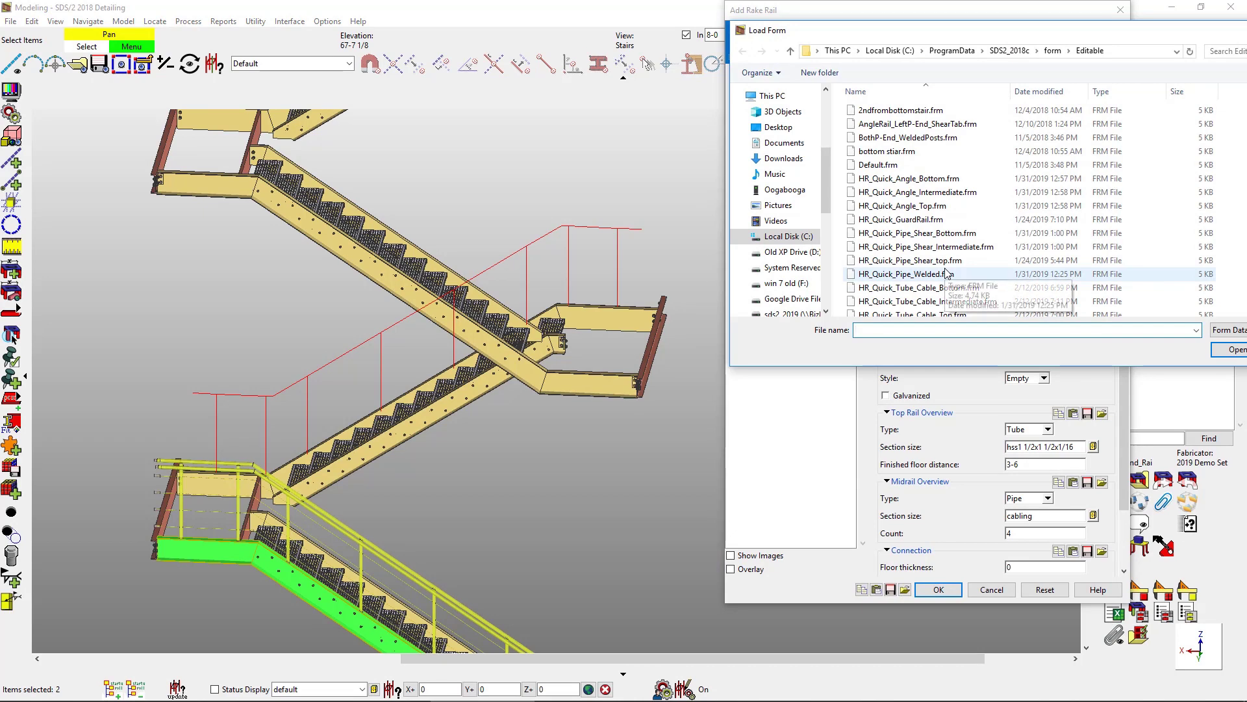
left_click(945, 287)
left_click(1224, 351)
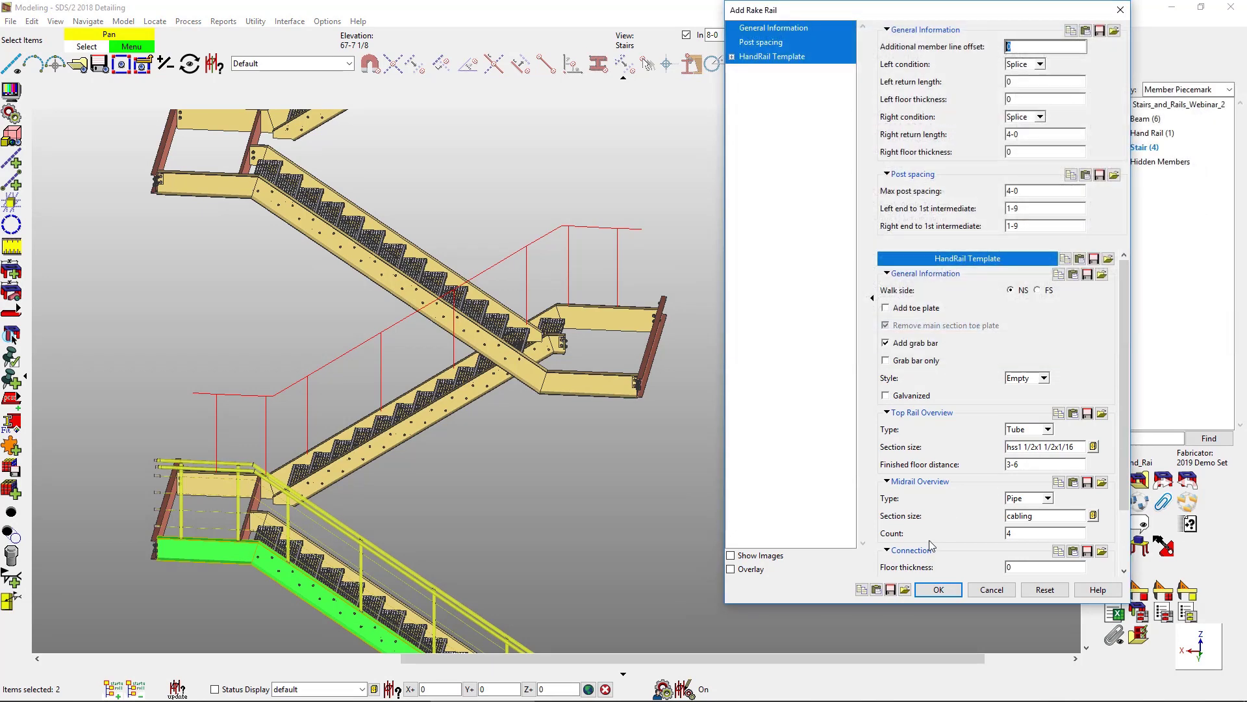
left_click(938, 589)
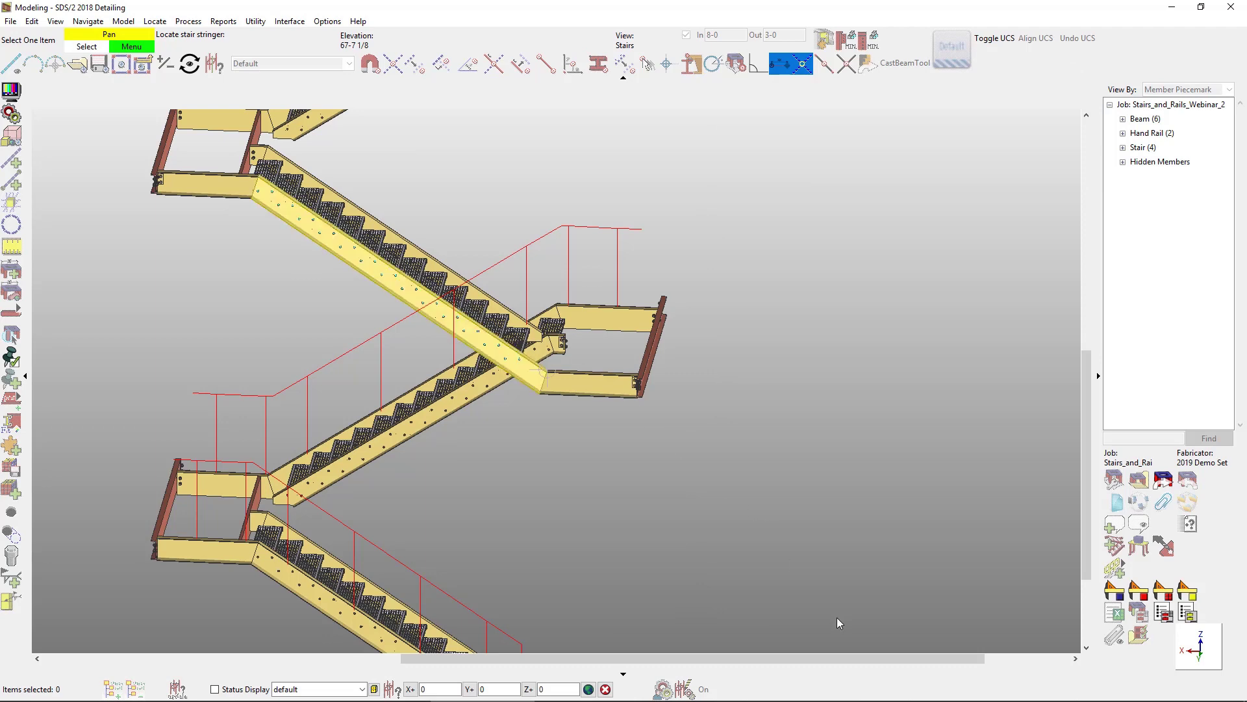
- Add a rake rail to the upper stringer using the HR_Quick_Tube_Cable_Intermediate form
left_click(851, 629)
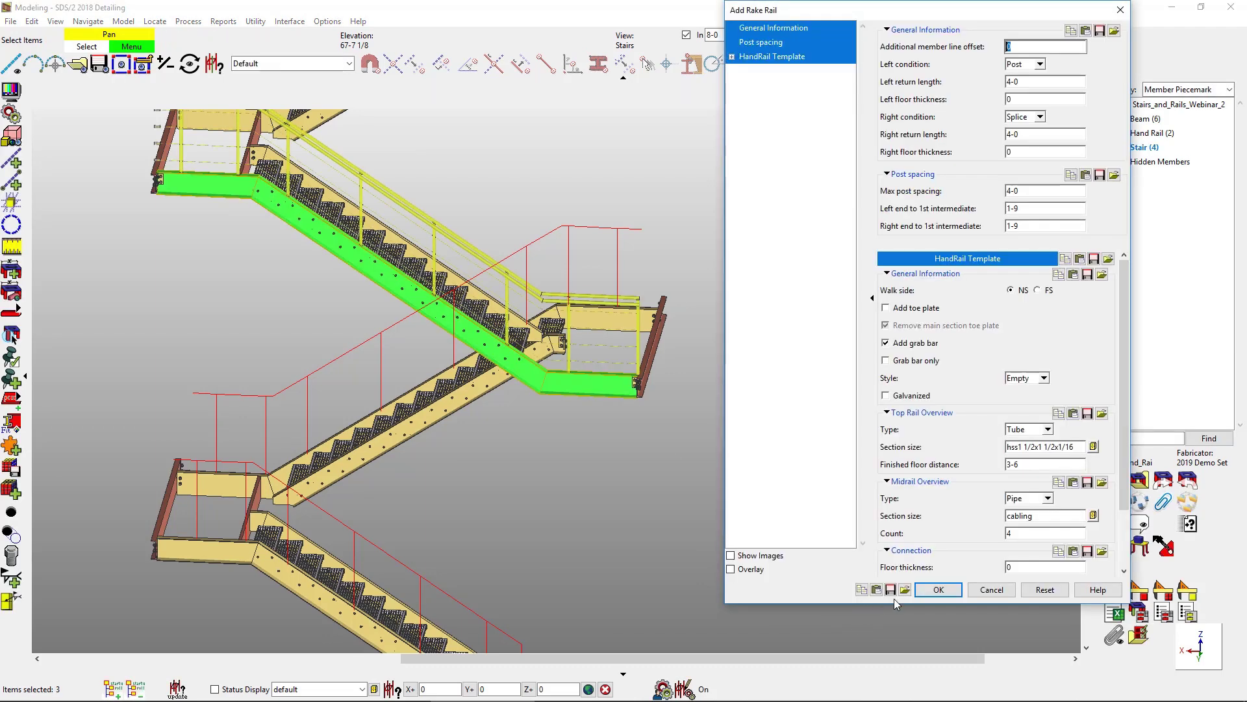
left_click(906, 589)
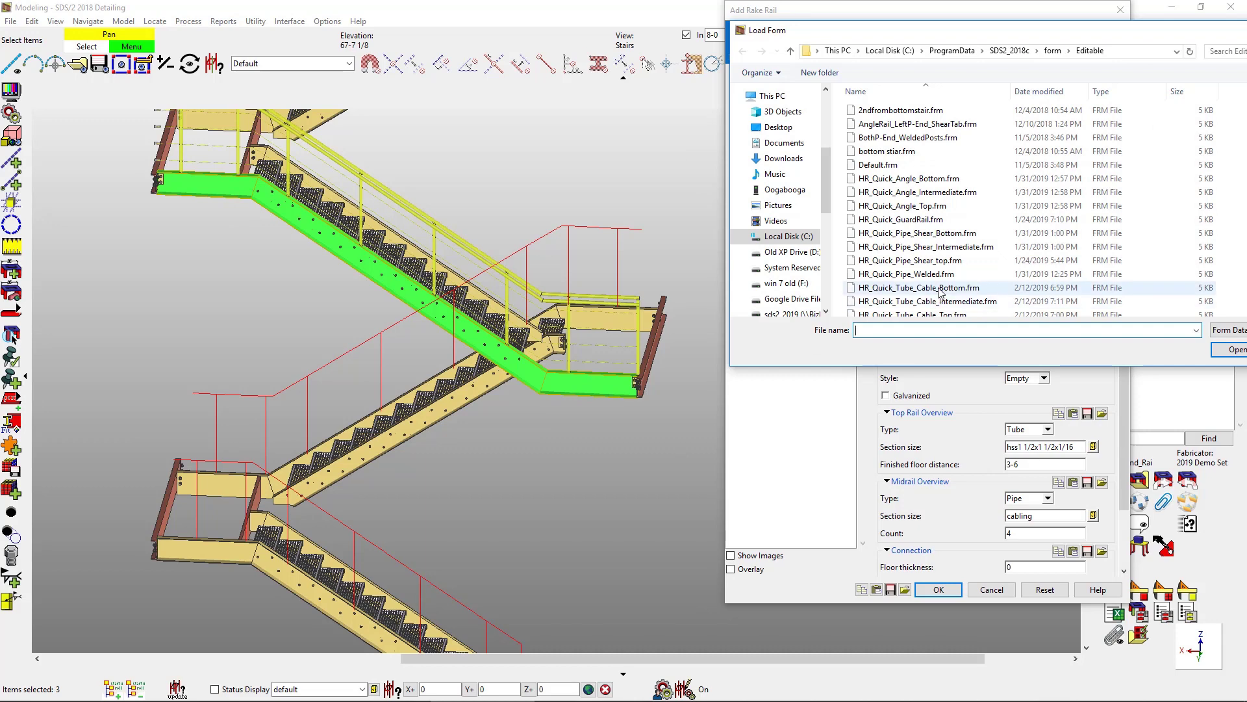
double_click(933, 301)
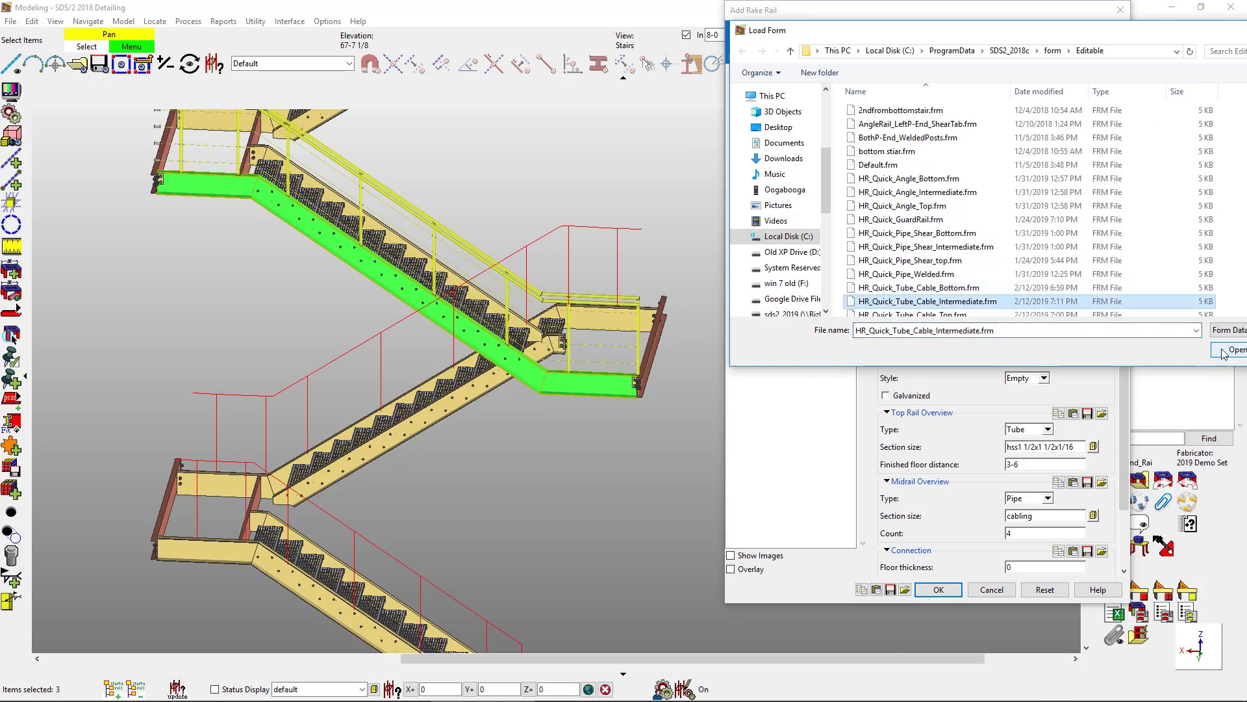
left_click(938, 590)
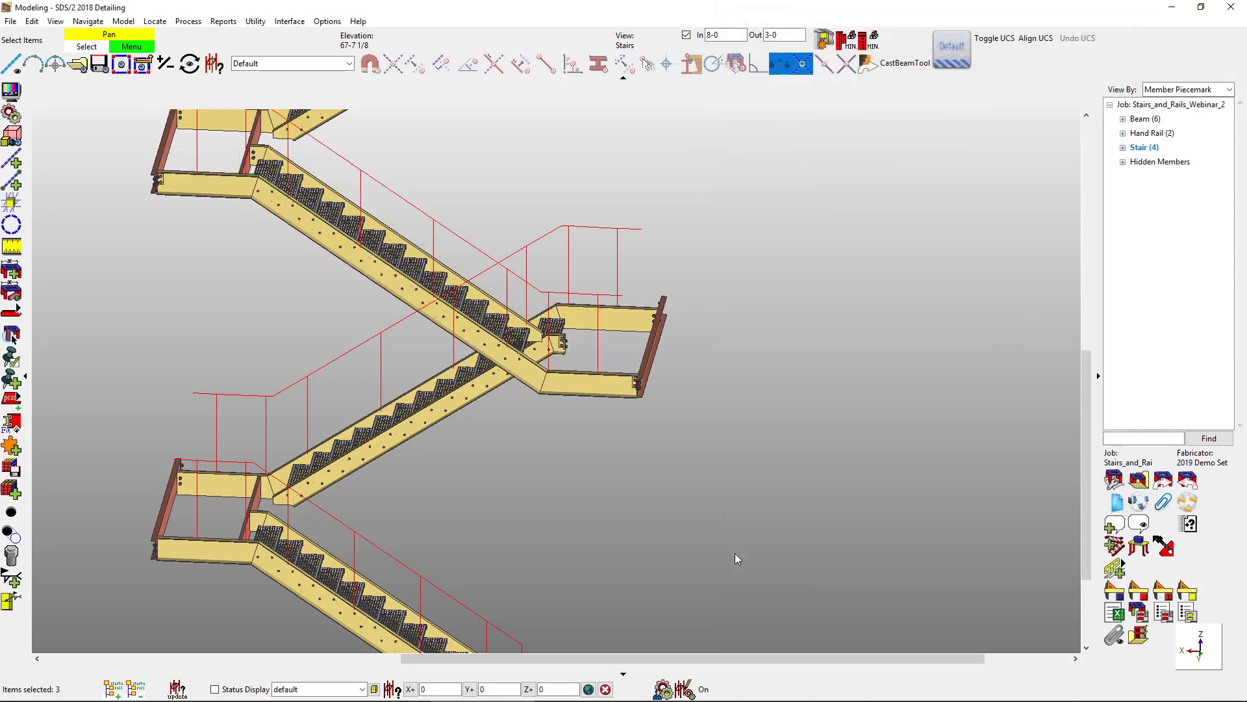
- Give the top flight a rake rail from HR_Quick_Tube_Cable_Top and finish the rail command
scroll(735, 552, "down", 5)
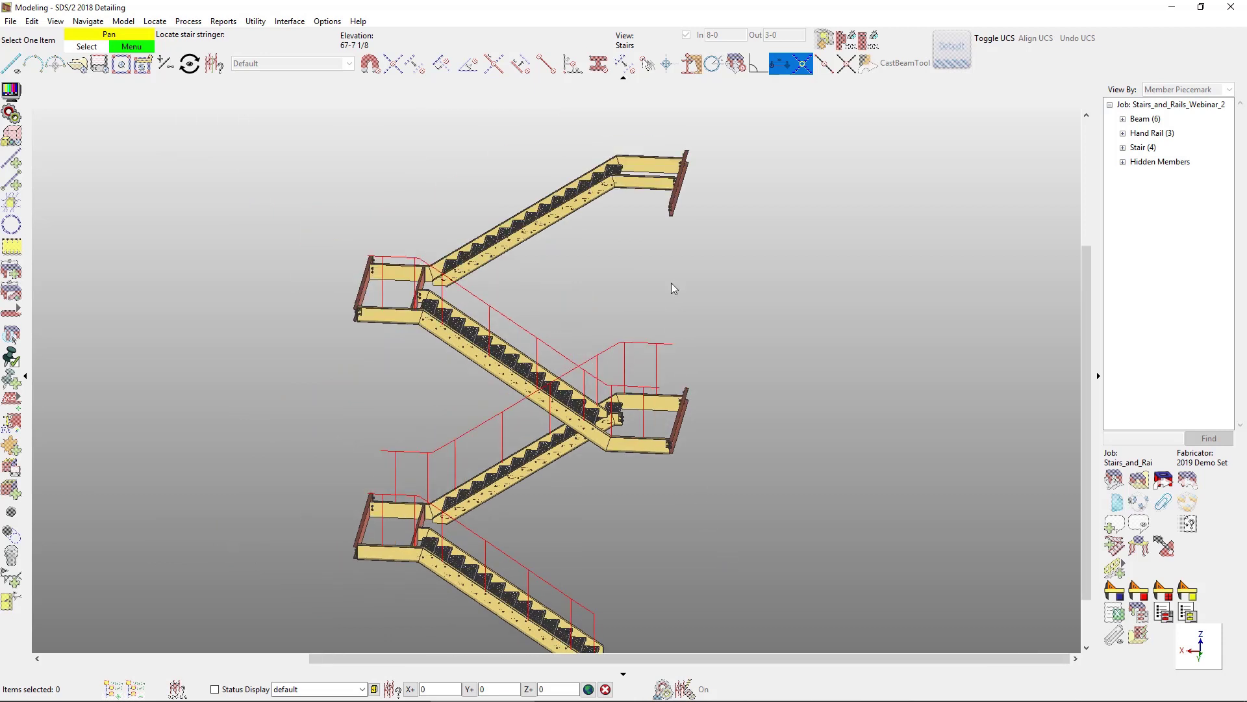
left_click(648, 168)
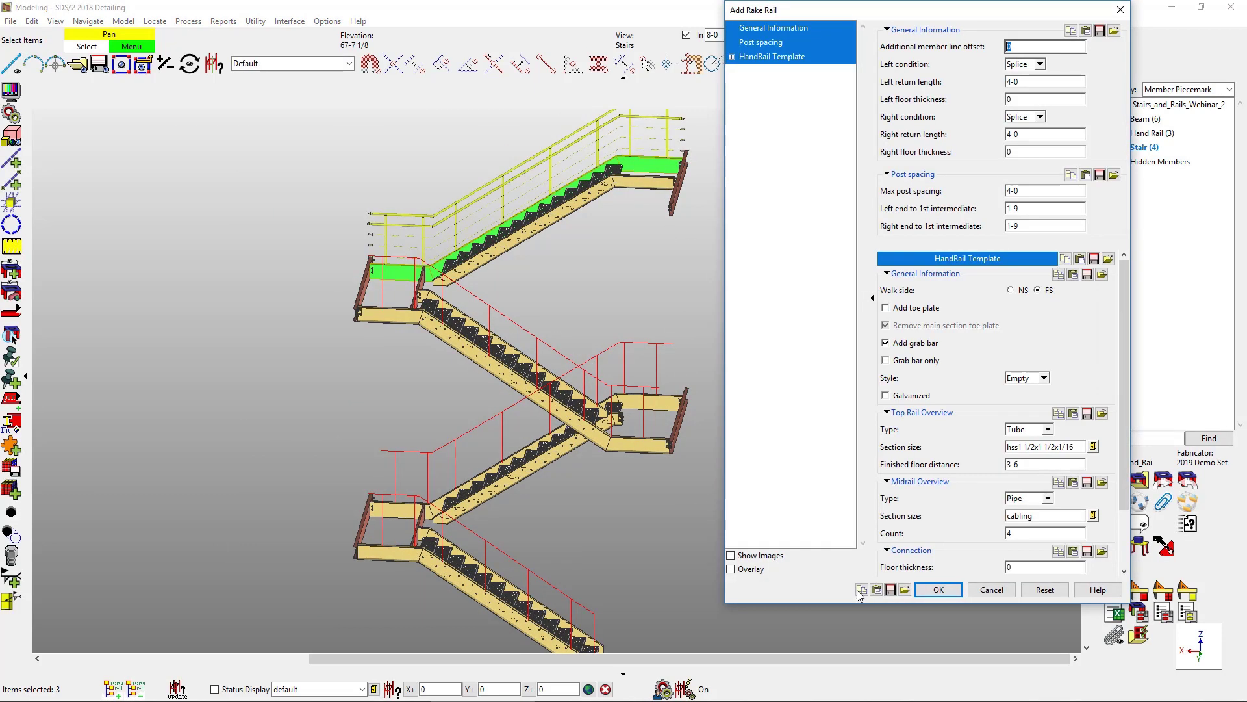
left_click(905, 589)
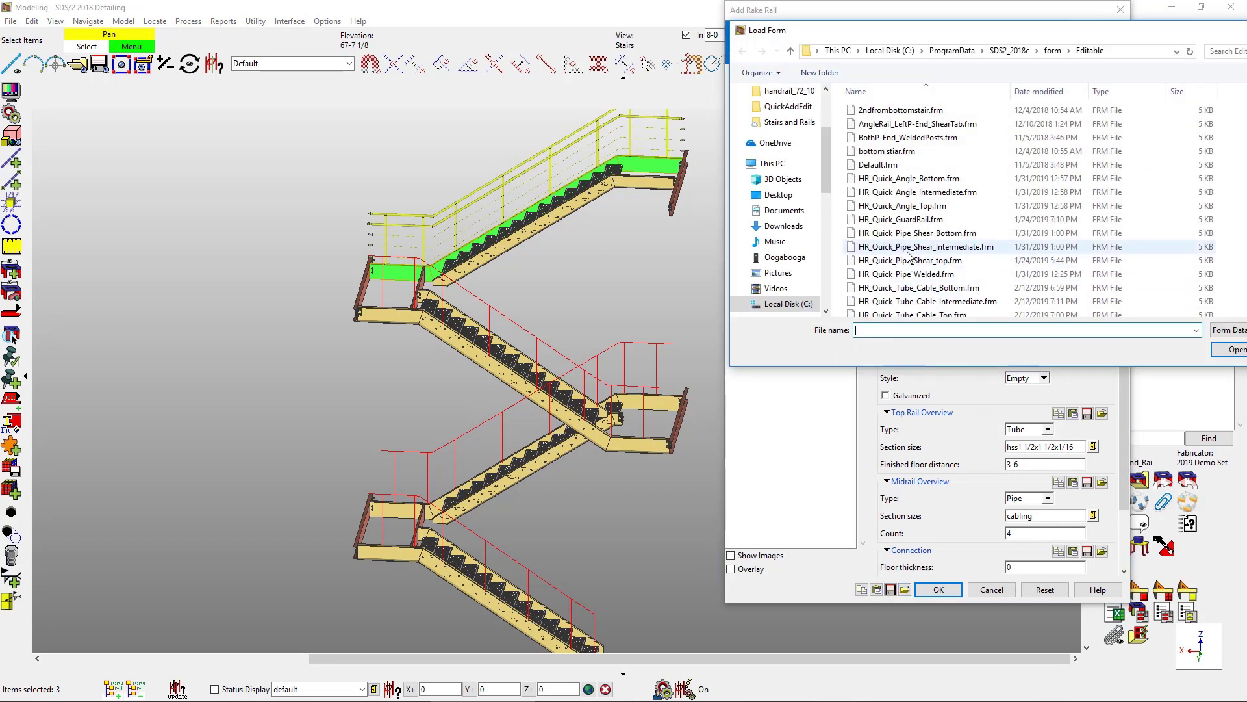
scroll(910, 259, "down", 2)
left_click(929, 282)
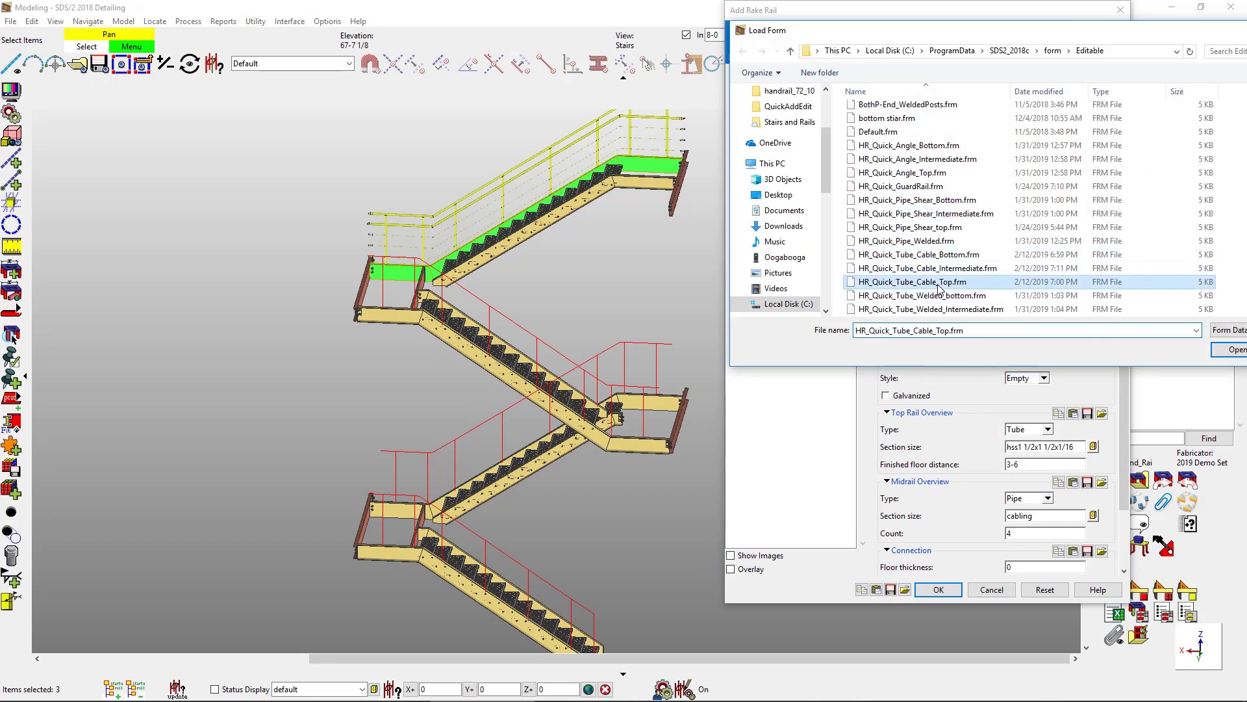
left_click(1229, 349)
left_click(940, 590)
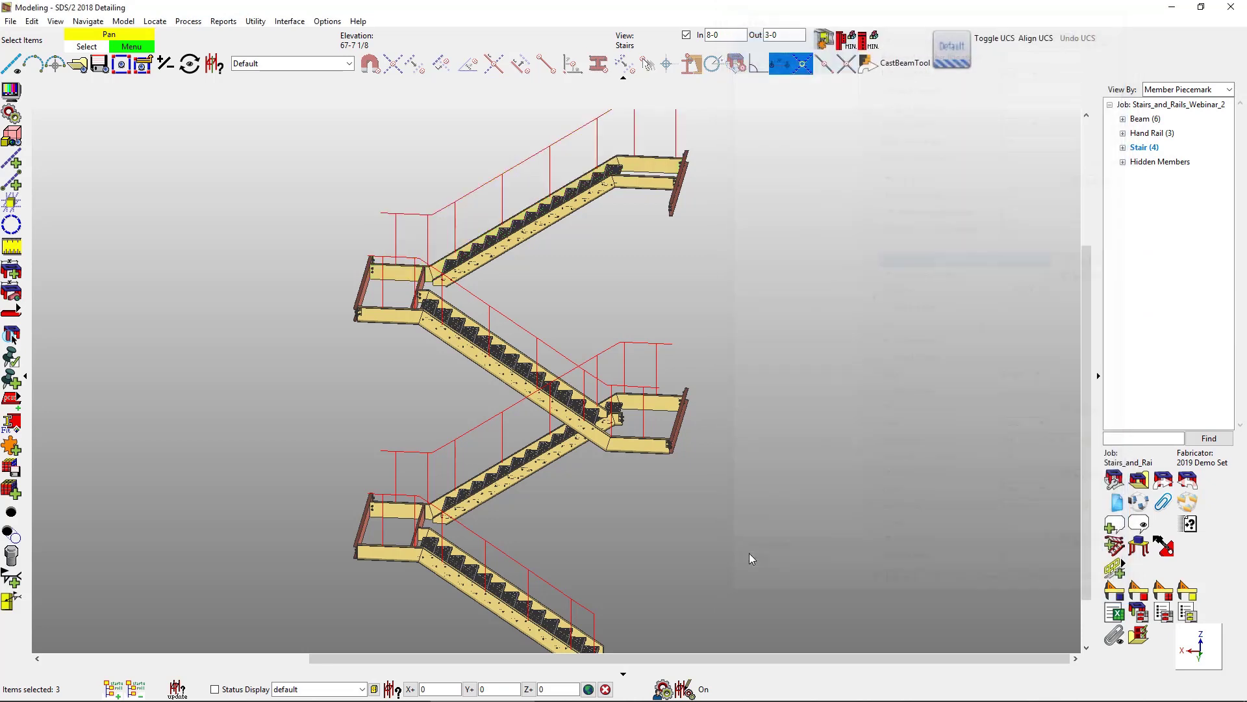
right_click(749, 554)
left_click(780, 567)
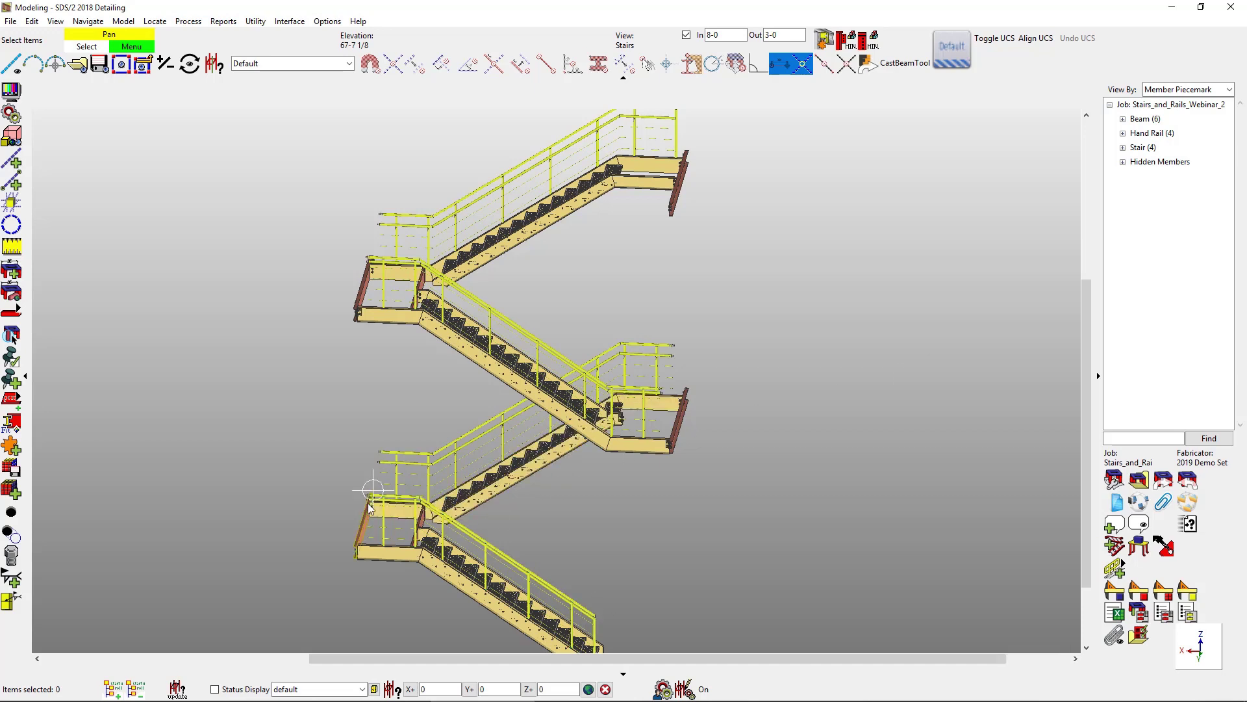
- Continue a flat rail from the lower landing handrail, picking both spliced ends
scroll(376, 502, "up", 5)
middle_click_drag(375, 501, 346, 378)
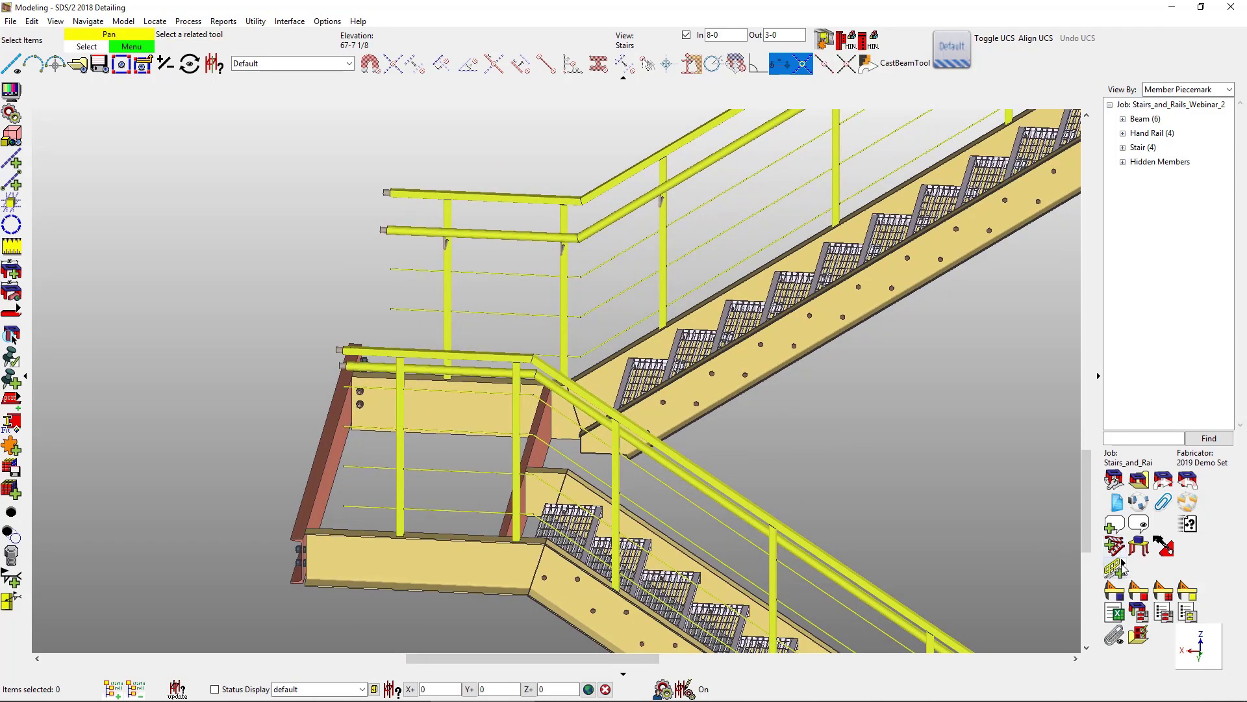
left_click(1116, 566)
left_click(593, 387)
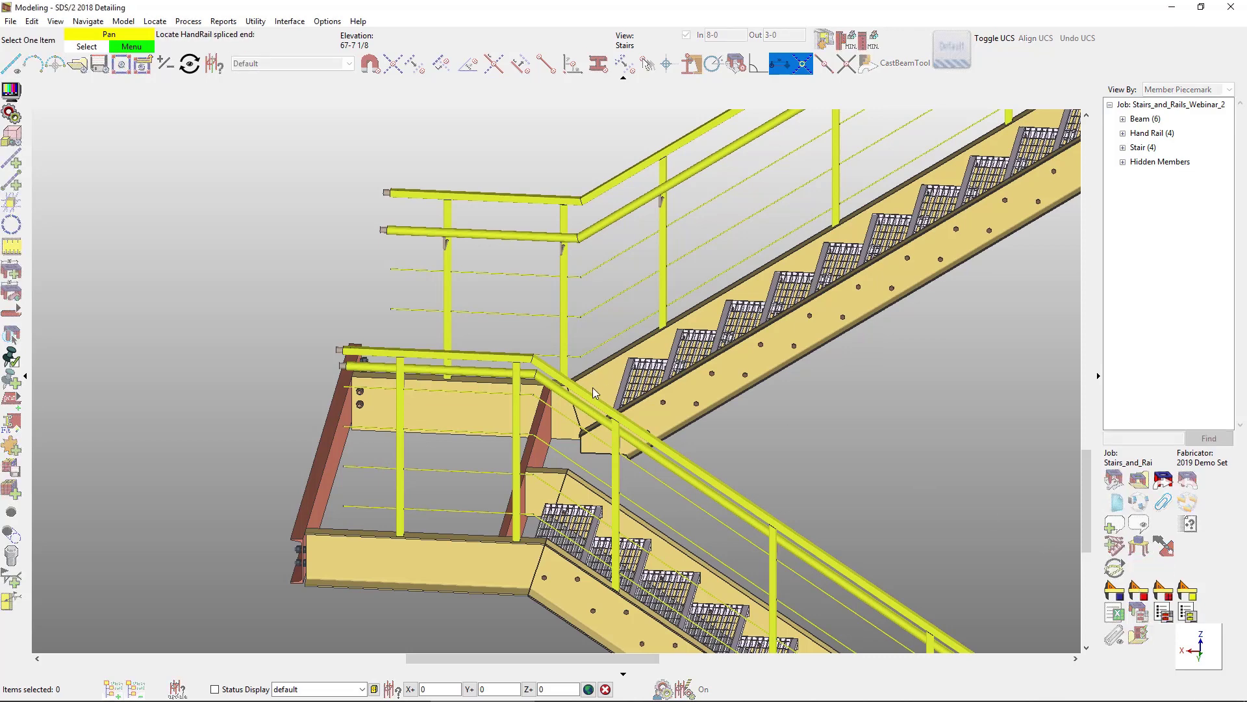
left_click(576, 393)
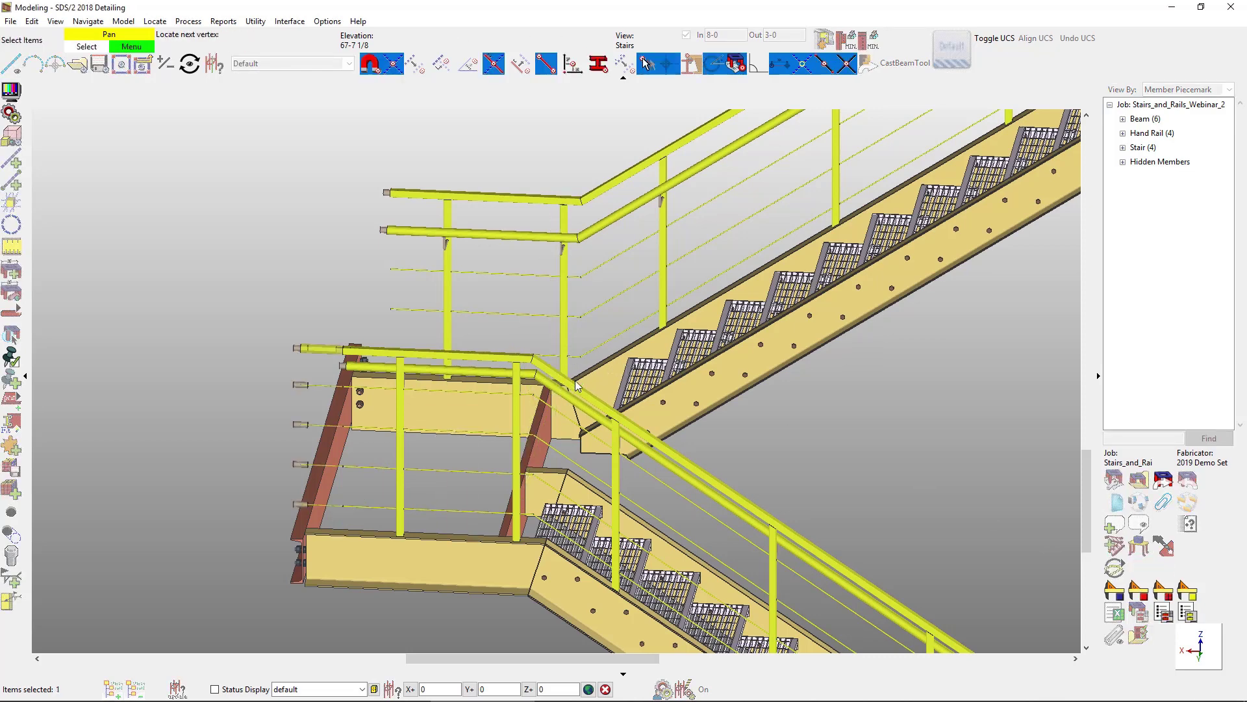
left_click(625, 170)
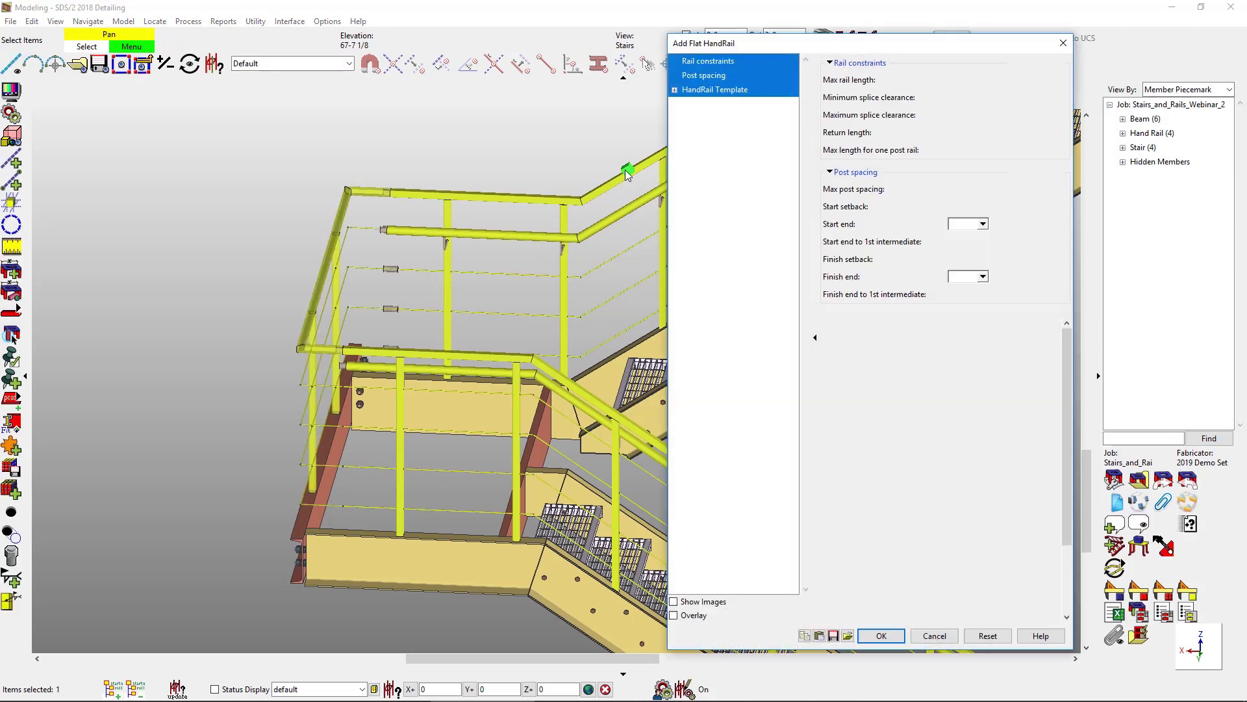
- Load the Tube_Cable form and create the flat guard rail around the lower landing
left_click(848, 635)
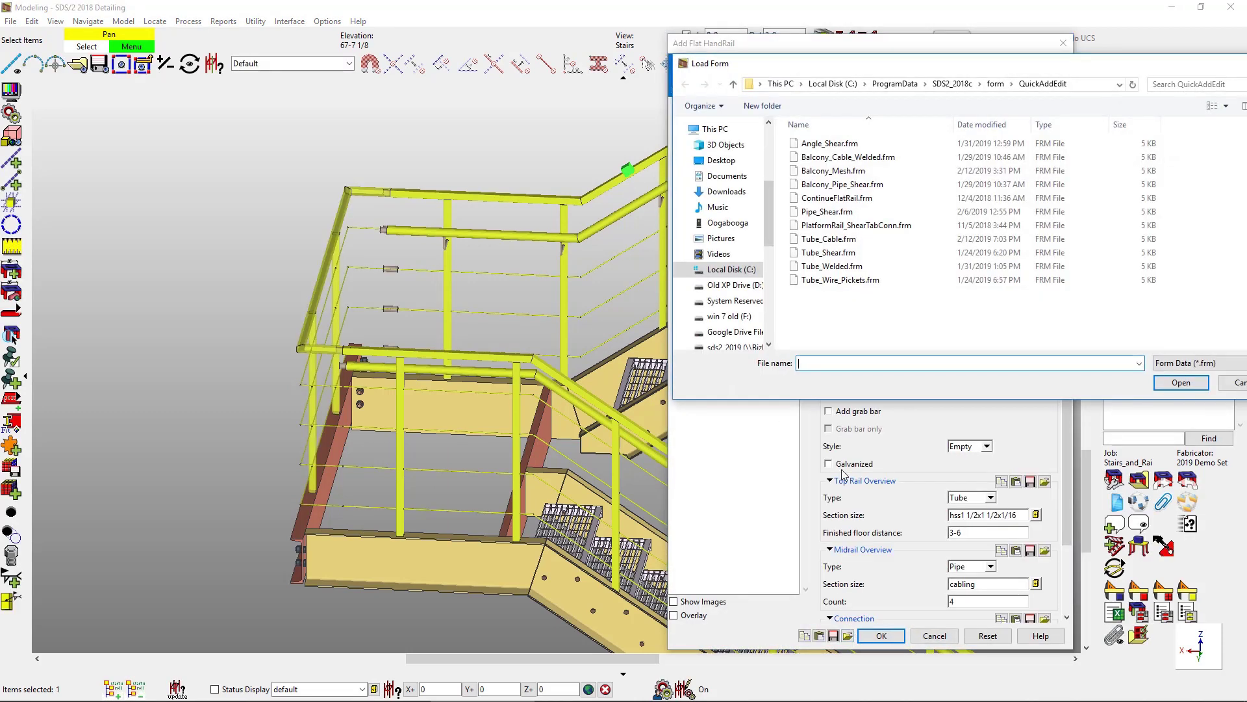
left_click(842, 239)
double_click(842, 240)
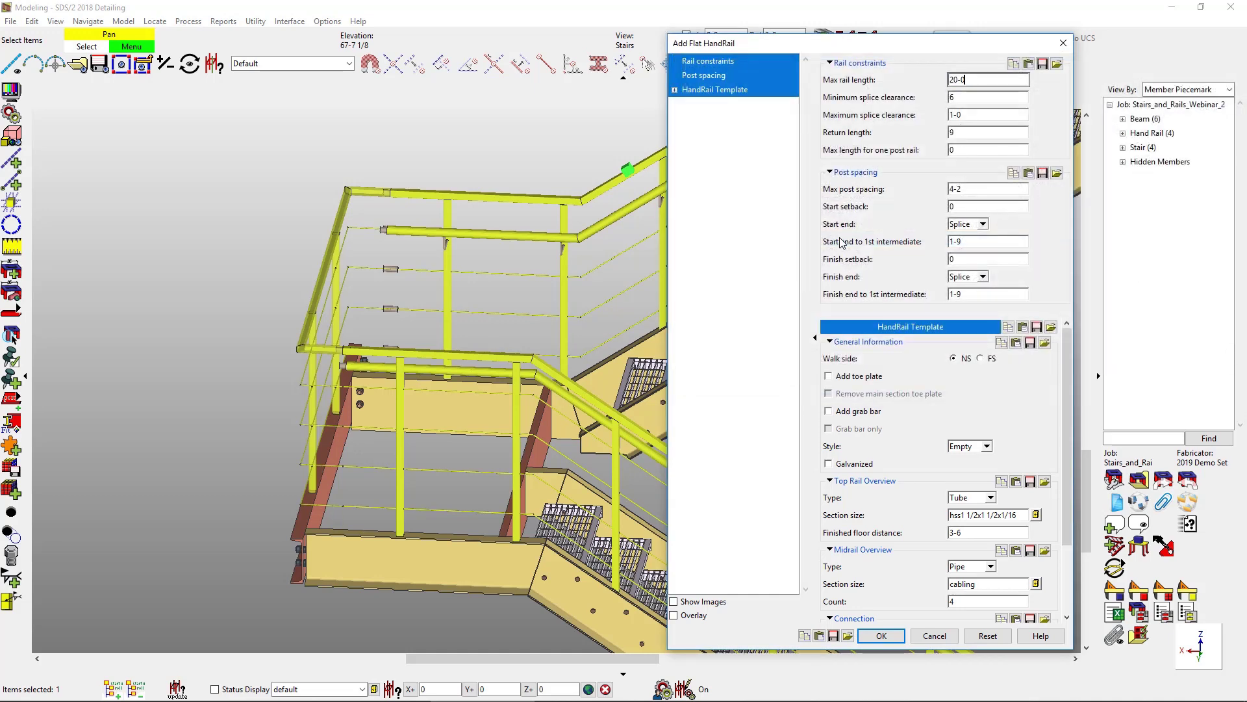
left_click(881, 636)
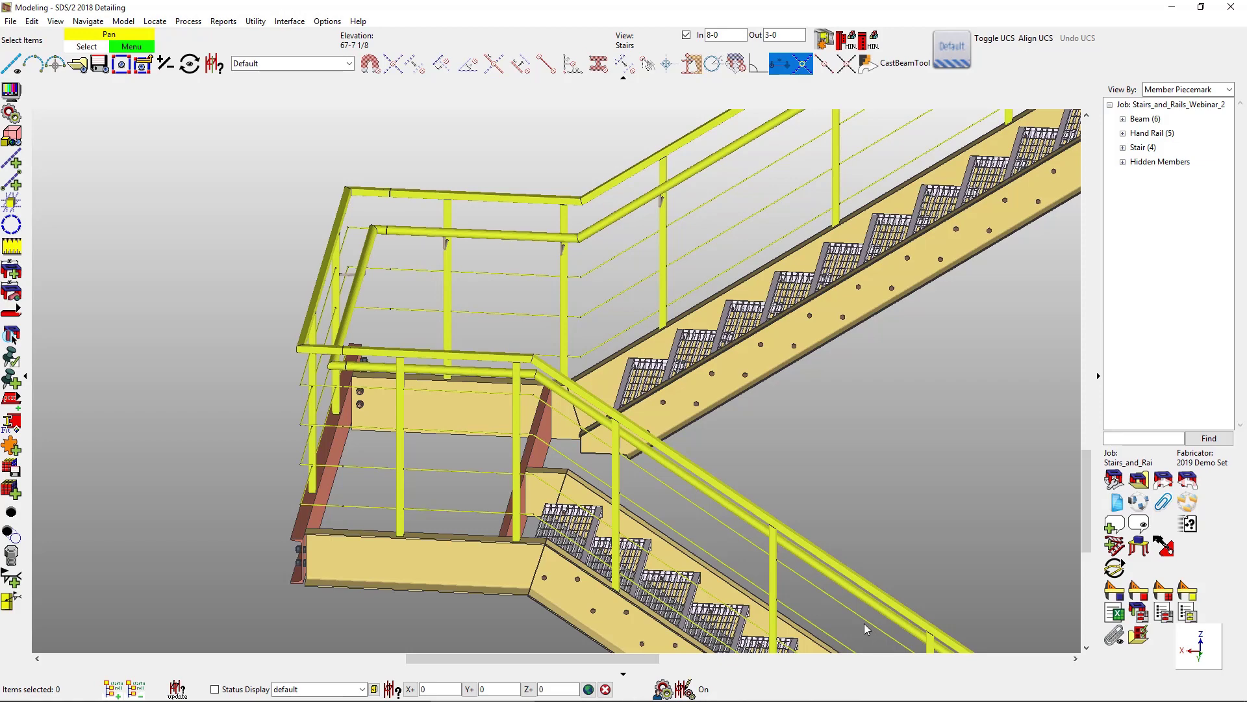
middle_click_drag(765, 530, 696, 515)
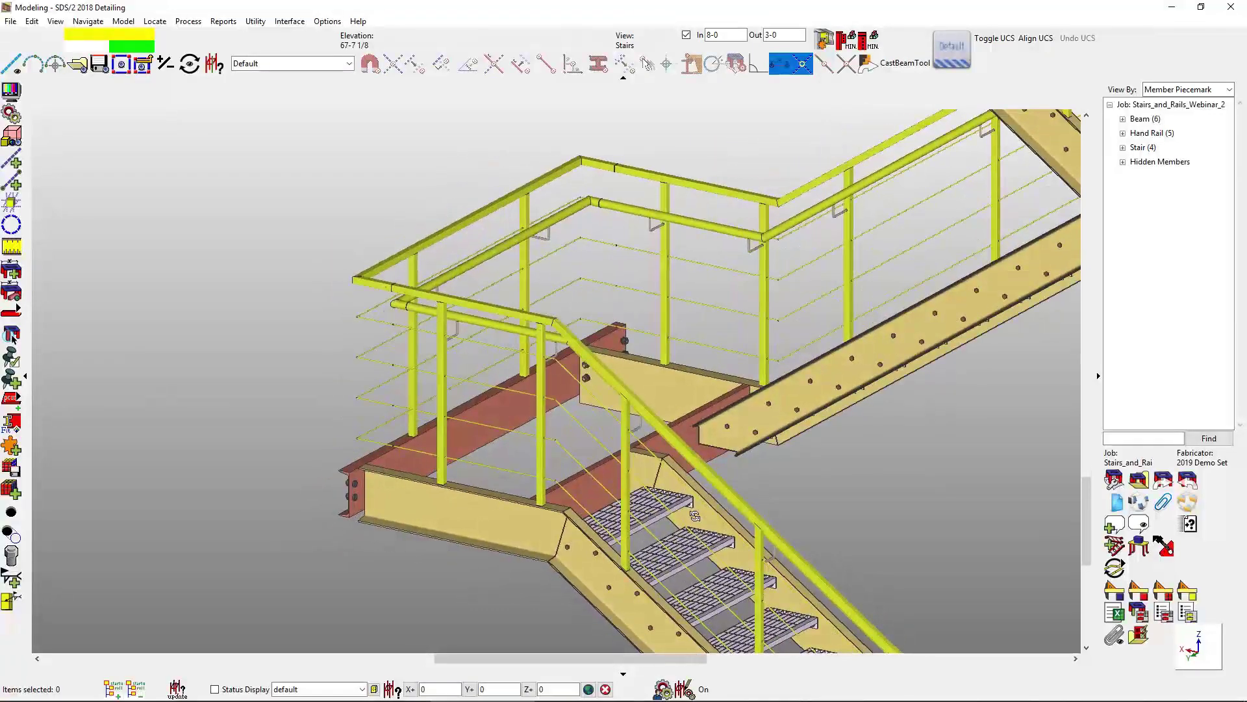
- Continue a flat Tube_Cable guard rail from the middle landing's sloped handrail
scroll(695, 516, "down", 5)
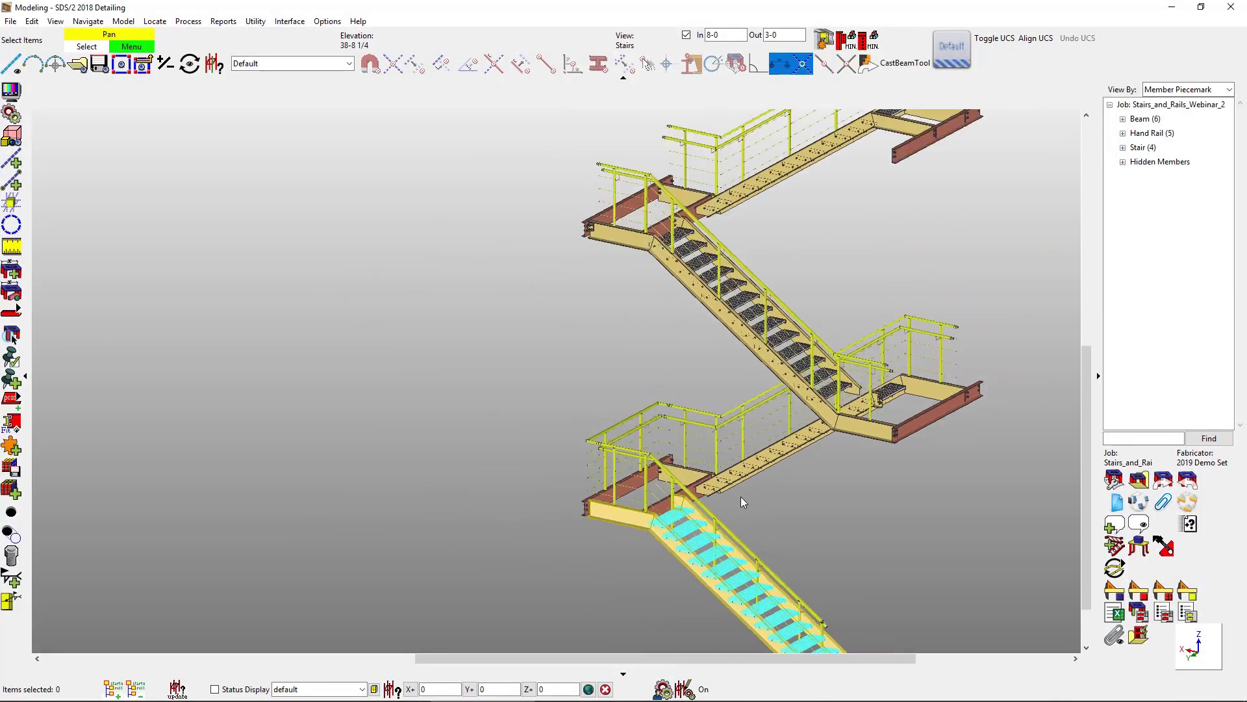
scroll(1030, 289, "up", 4)
left_click(1114, 568)
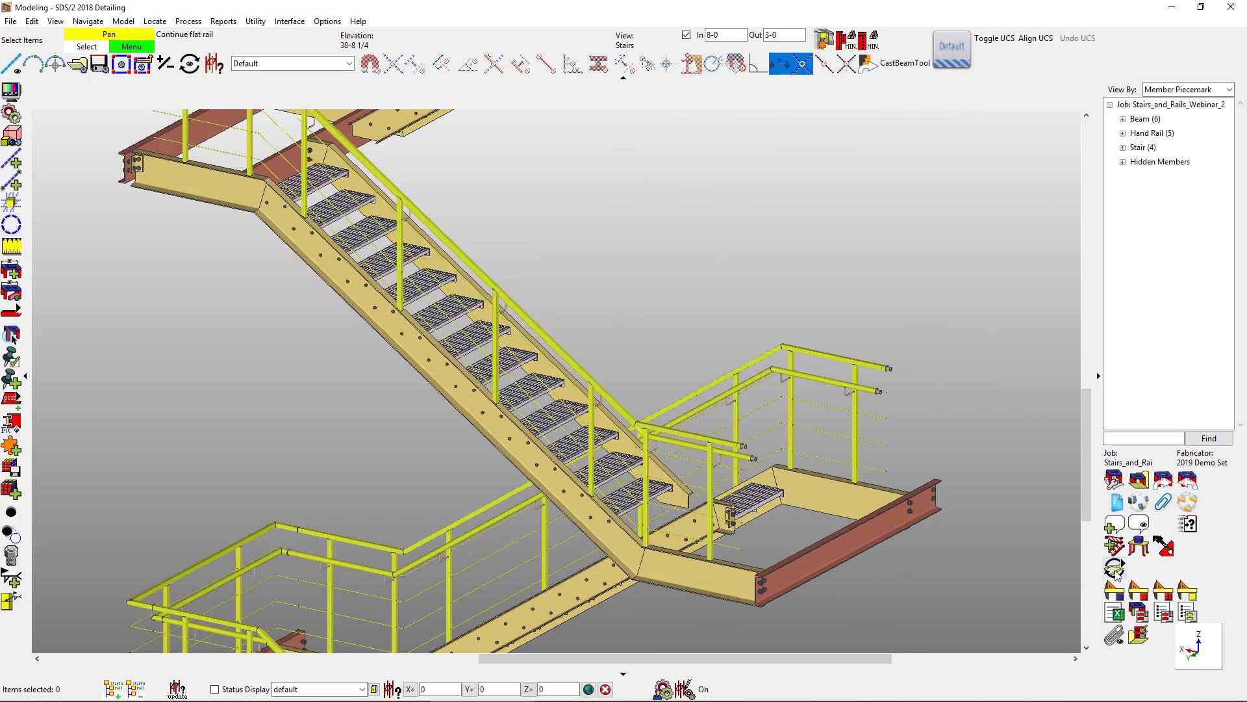
left_click(755, 359)
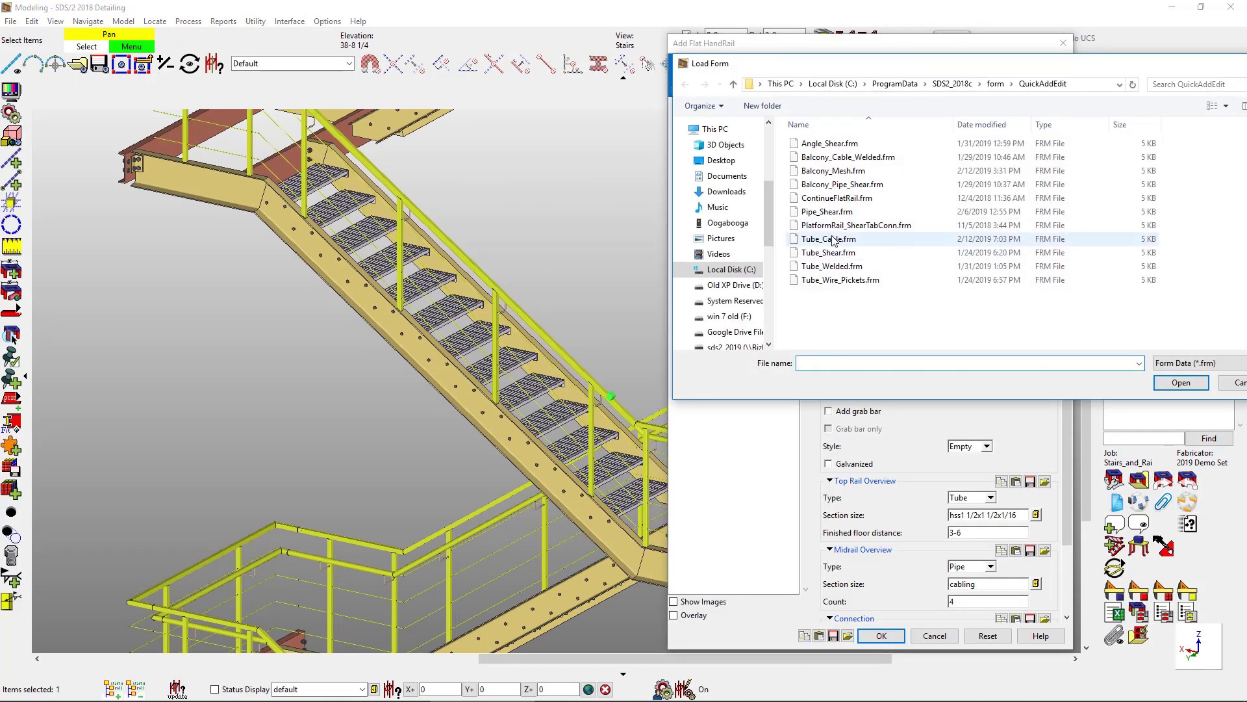
double_click(832, 239)
left_click(881, 636)
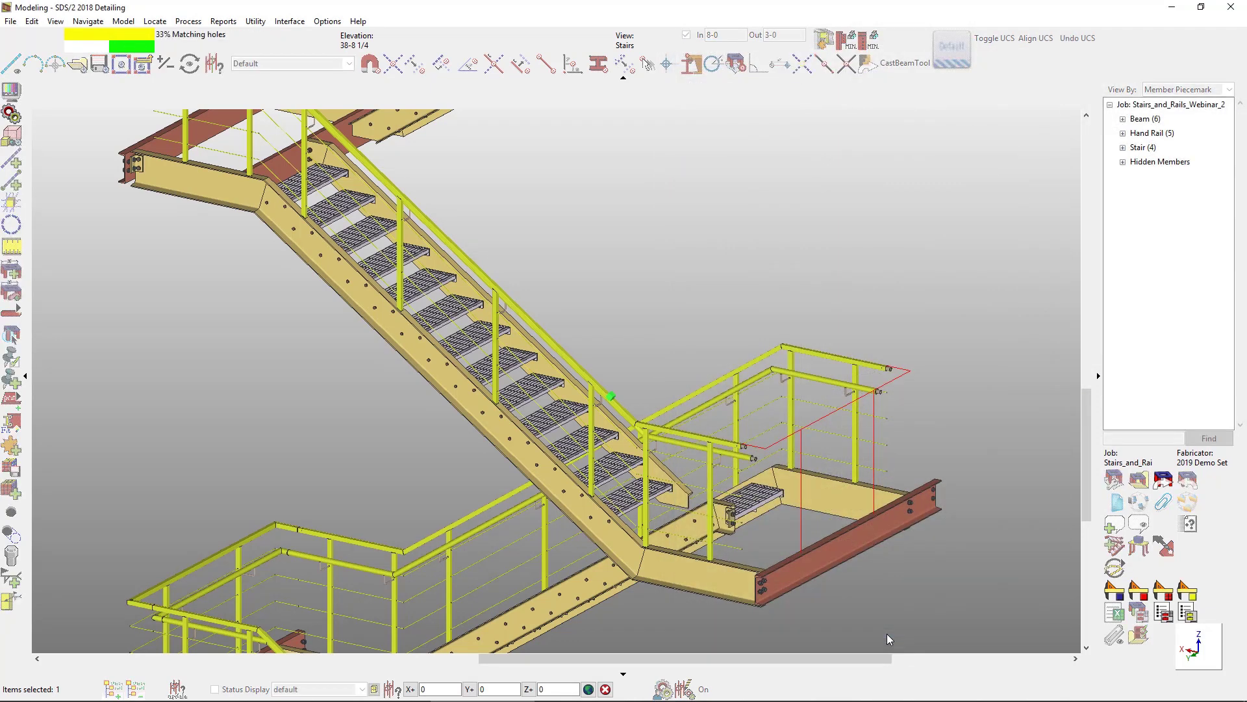
scroll(887, 633, "down", 2)
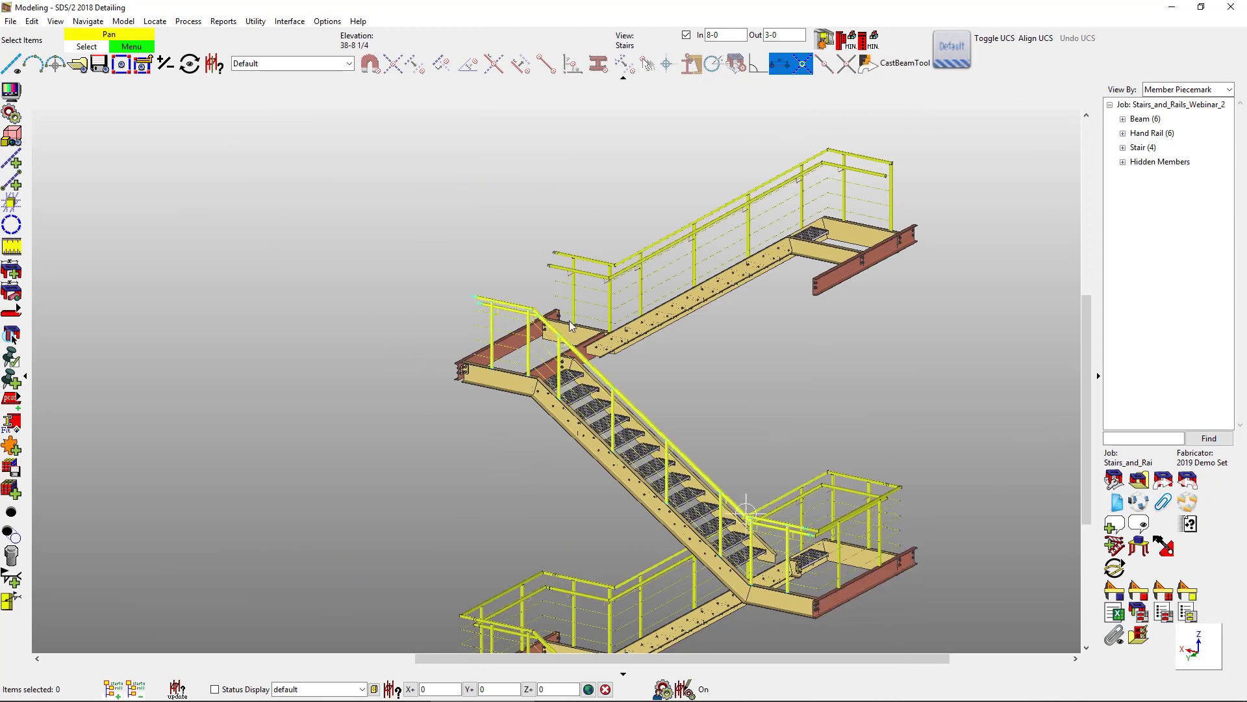
scroll(524, 260, "up", 4)
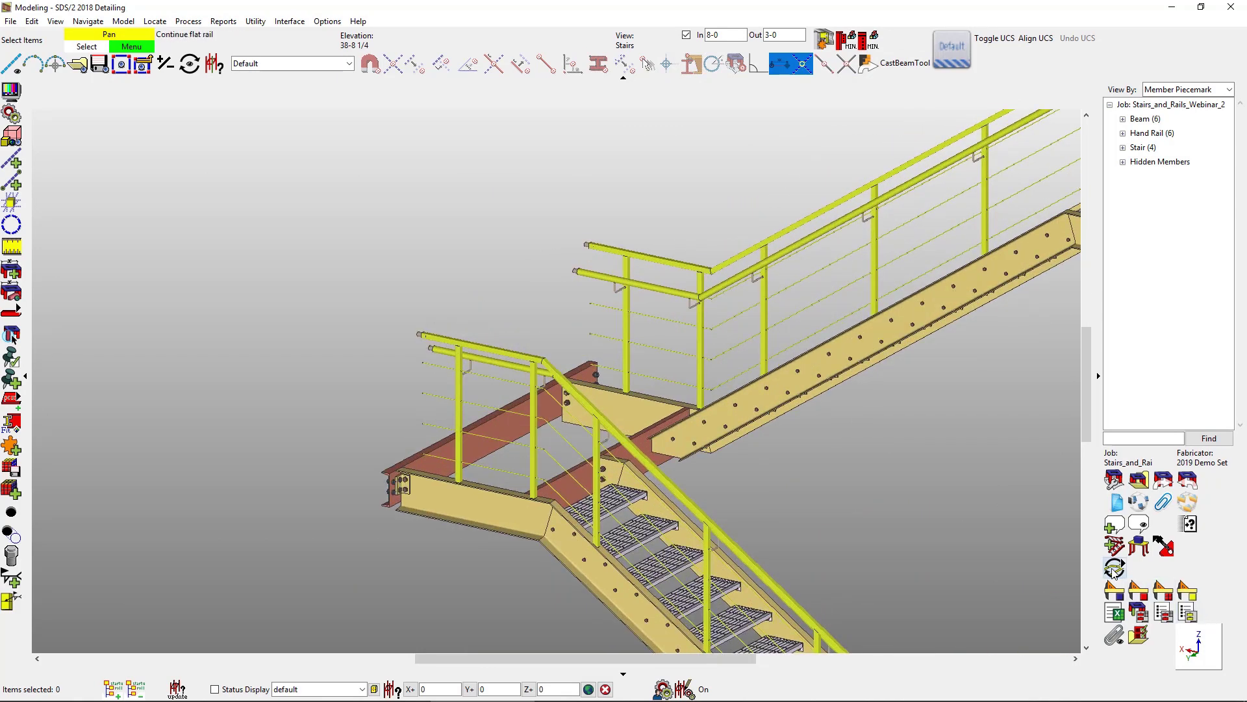
left_click(1115, 569)
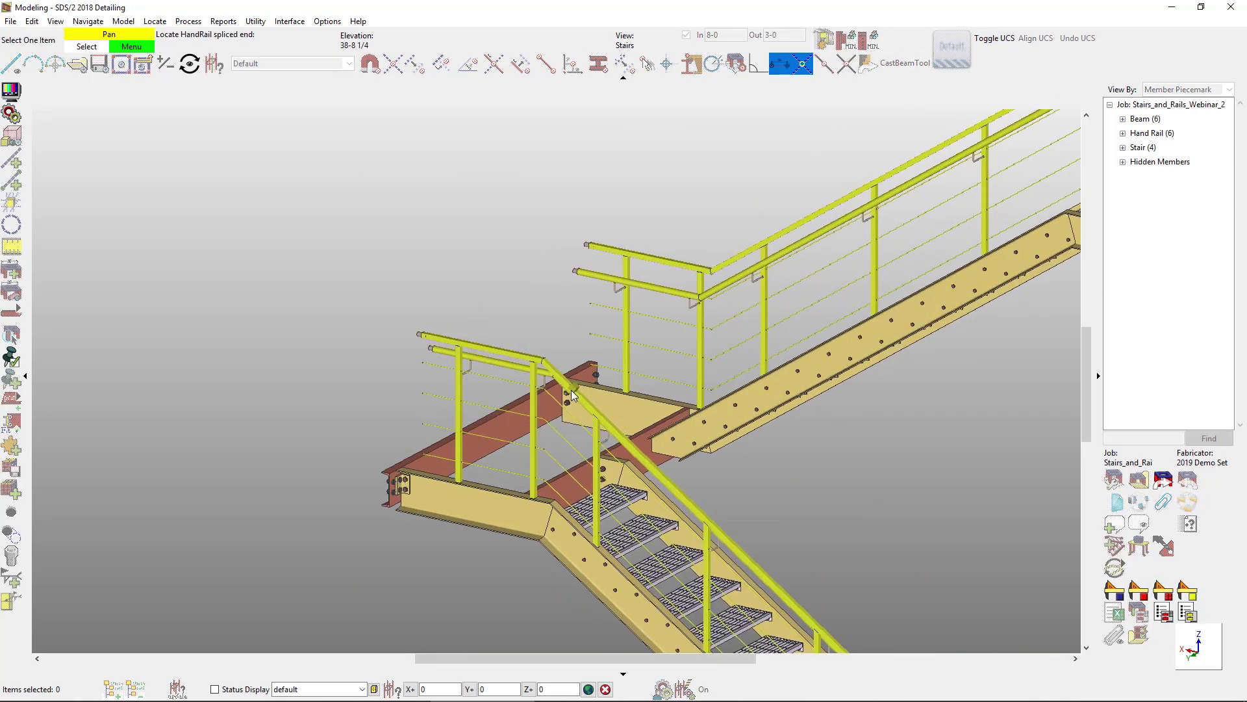
- Join the upper landing's lower and upper spliced handrail ends with a flat Tube_Cable guard rail
left_click(572, 388)
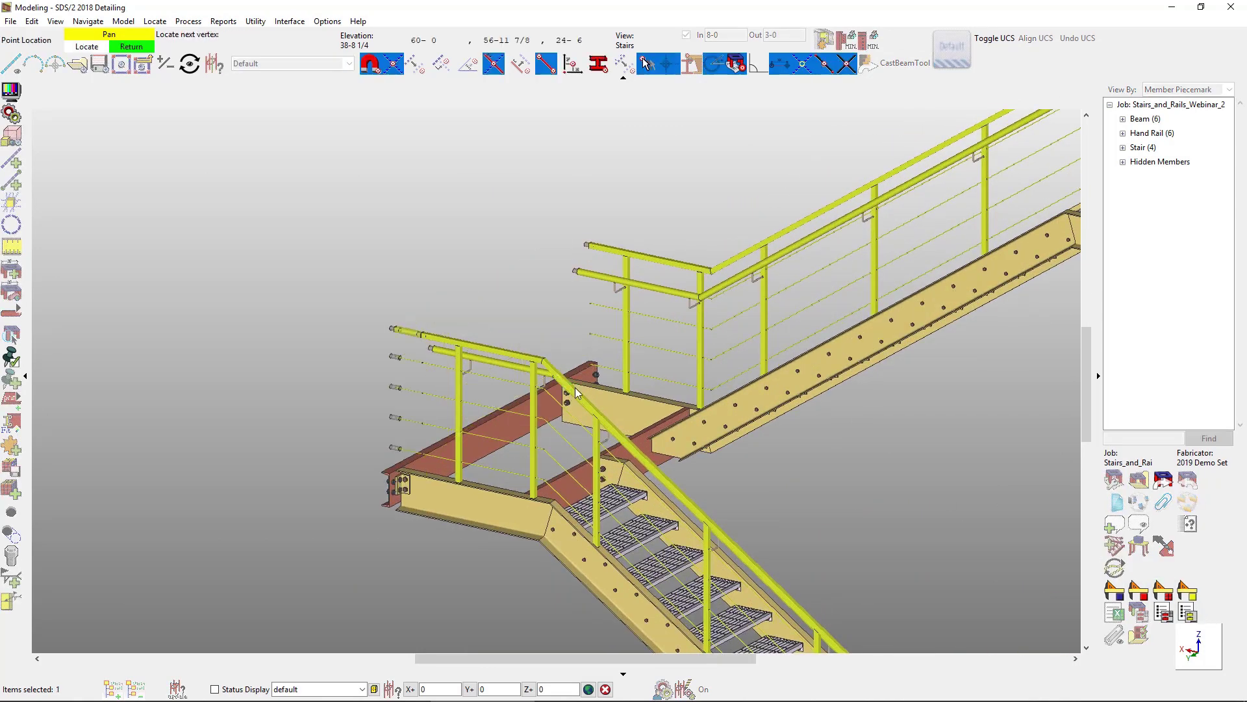
left_click(739, 253)
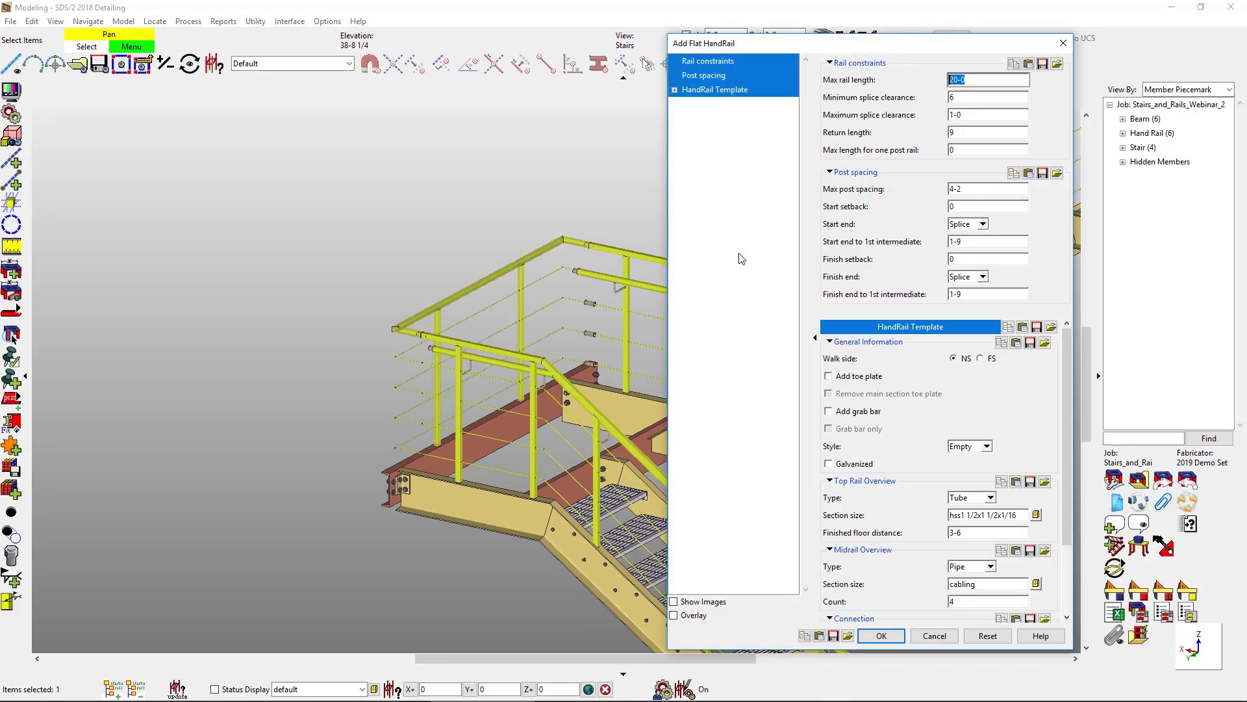
left_click(848, 636)
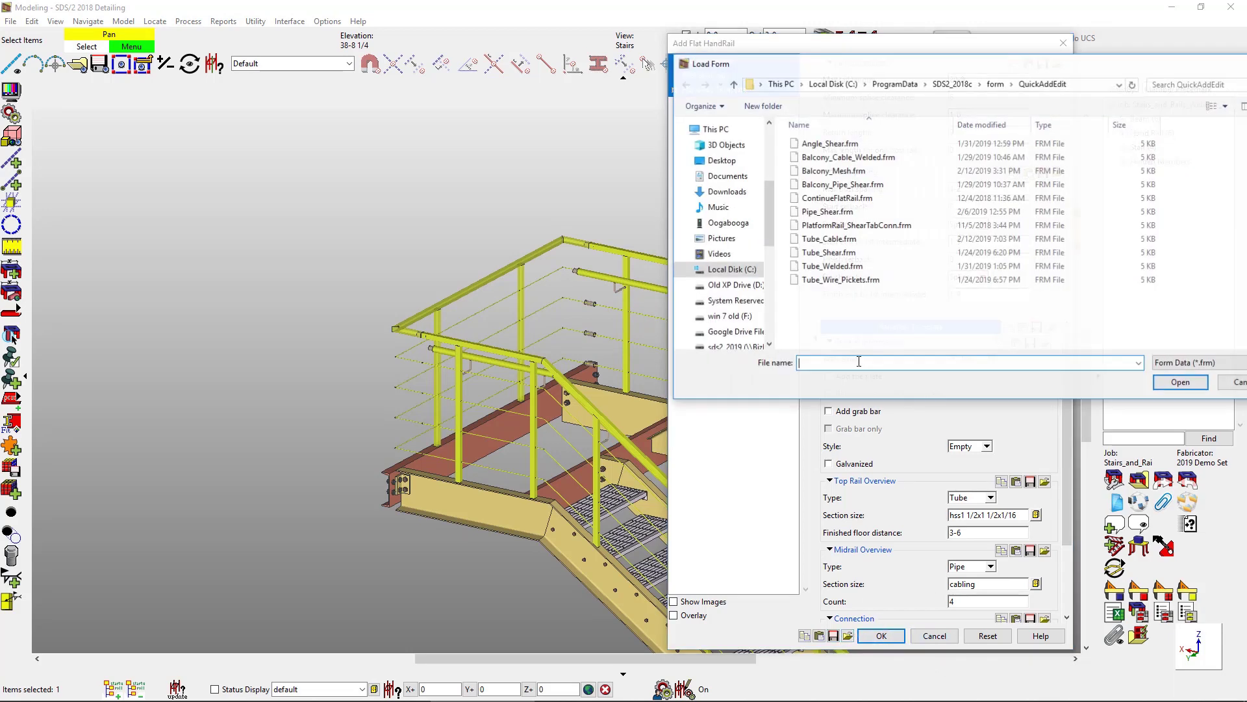
double_click(849, 239)
left_click(895, 638)
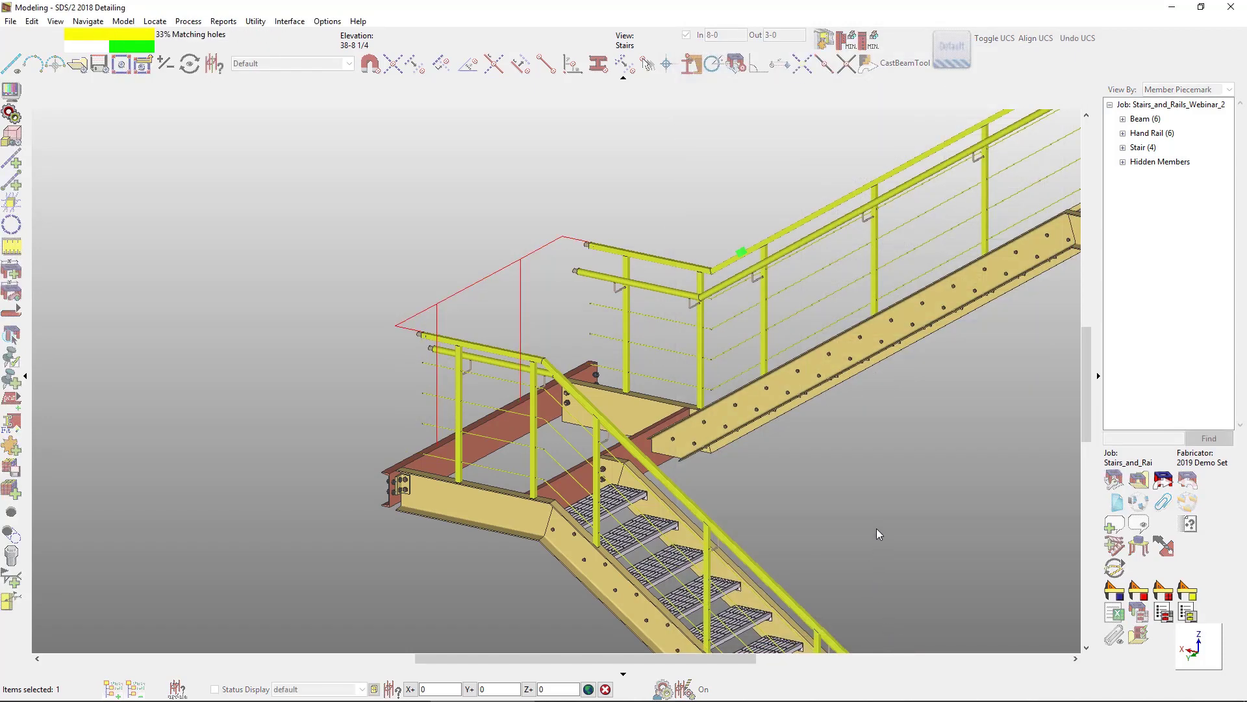
scroll(877, 534, "down", 5)
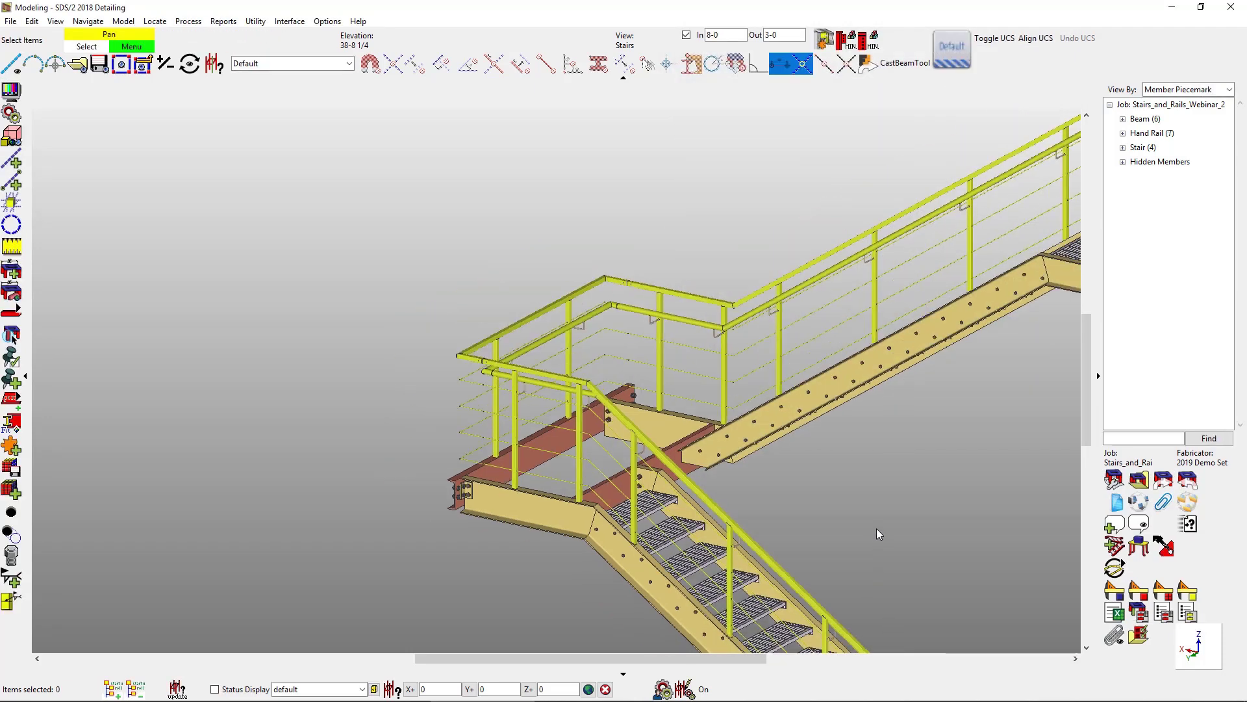
middle_click_drag(876, 534, 641, 321)
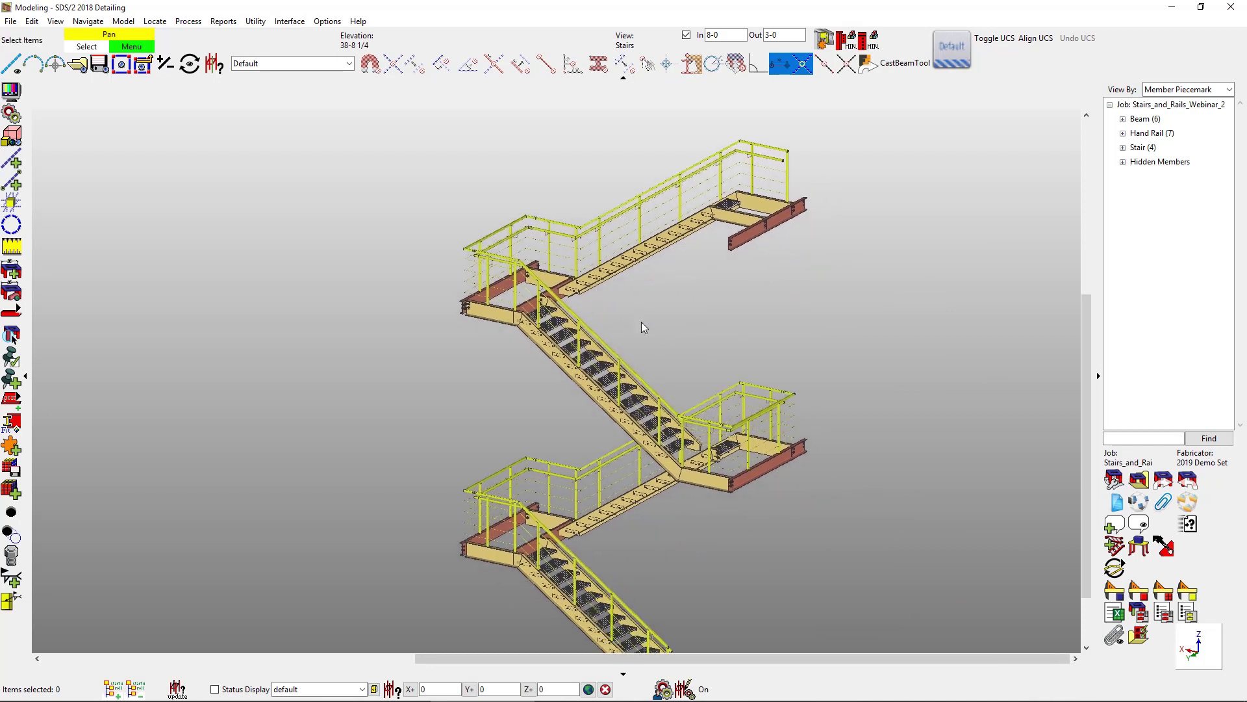
- Select the lower, middle and upper flat landing rails
left_click(468, 487)
left_click(754, 416, "shift")
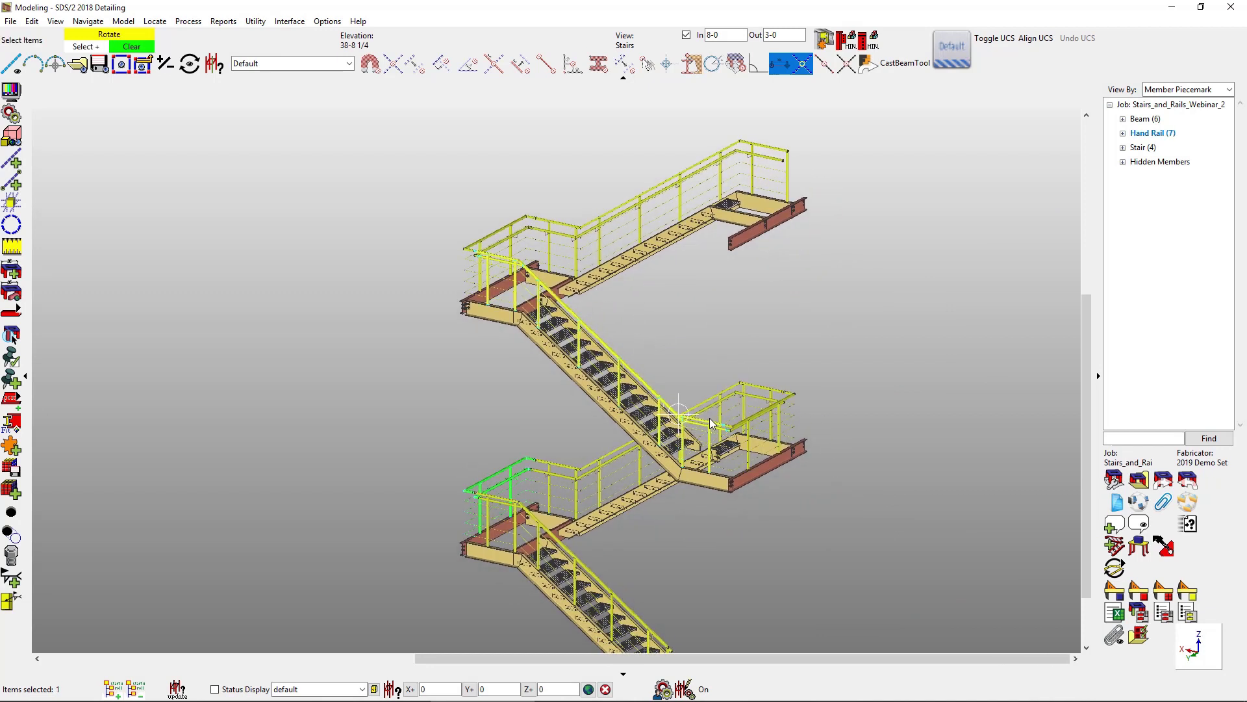
left_click(497, 237, "shift")
- Set the Left end to 1st intermediate post distance to 0 in the rail spacing settings
left_click(1115, 568)
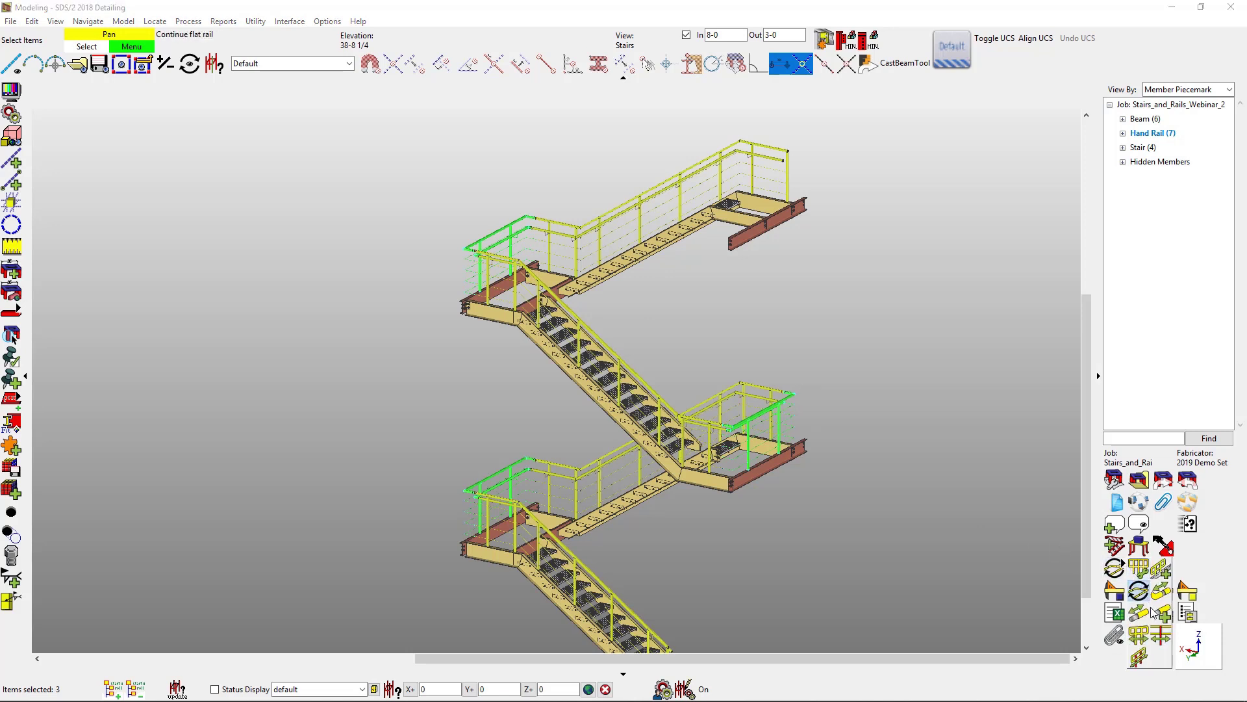
left_click(1138, 656)
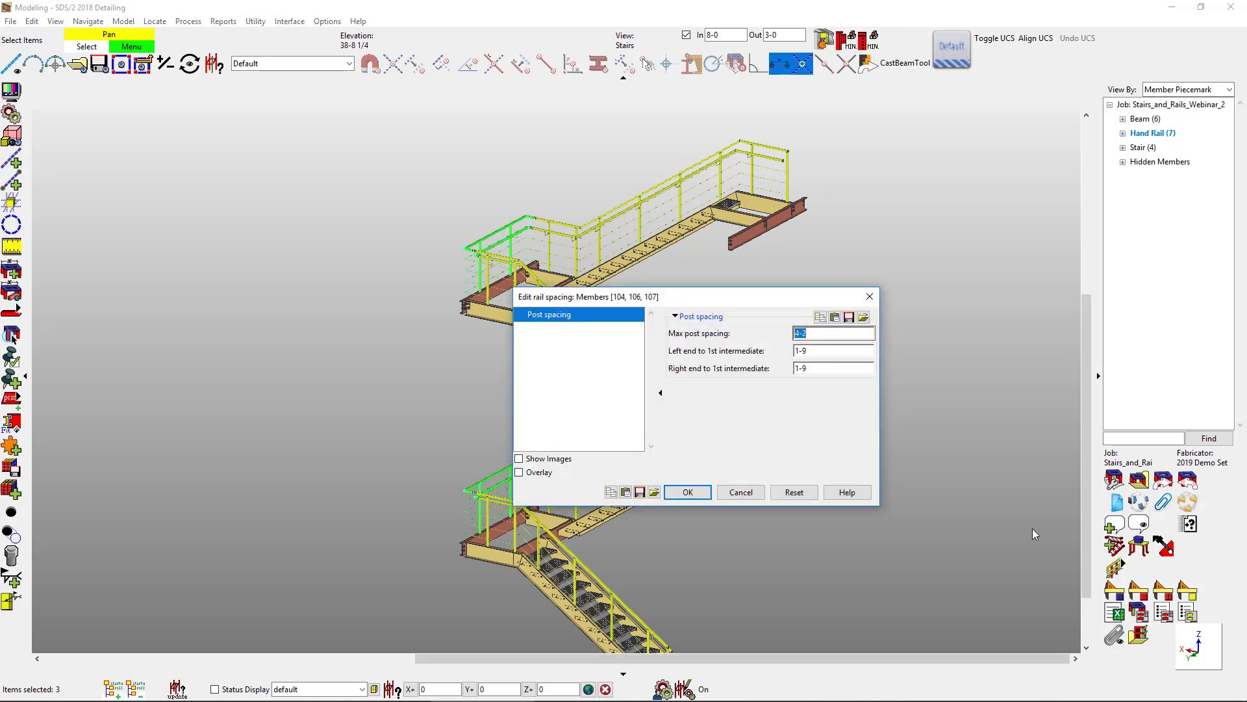
key("Tab")
type("0")
key("Tab")
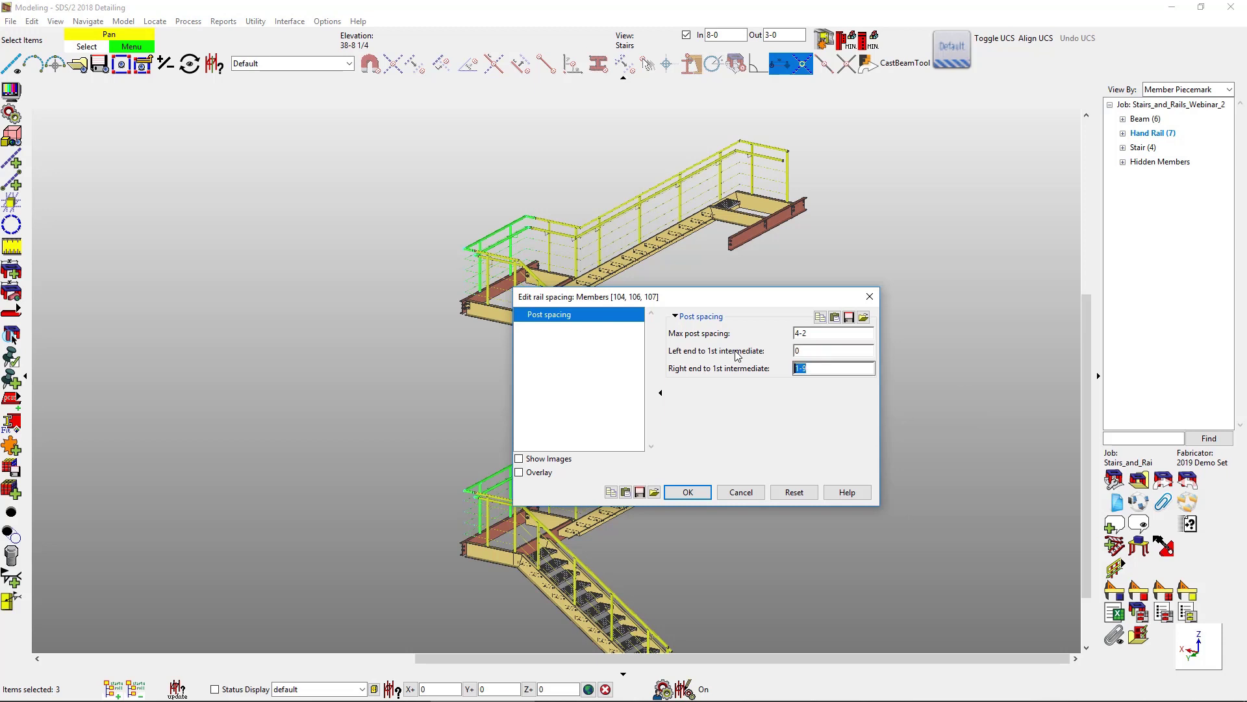
key("Return")
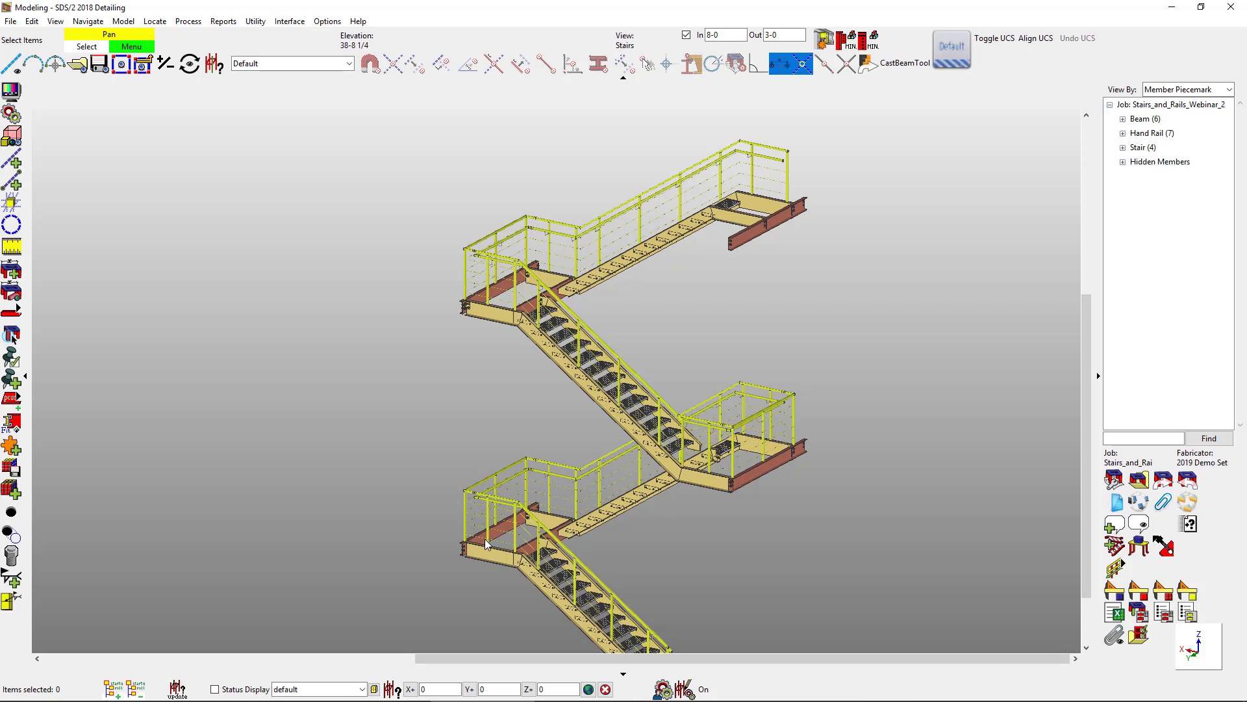
- Relocate three posts of the lower landing's flat guard rail to new points along its rail line
scroll(469, 500, "up", 3)
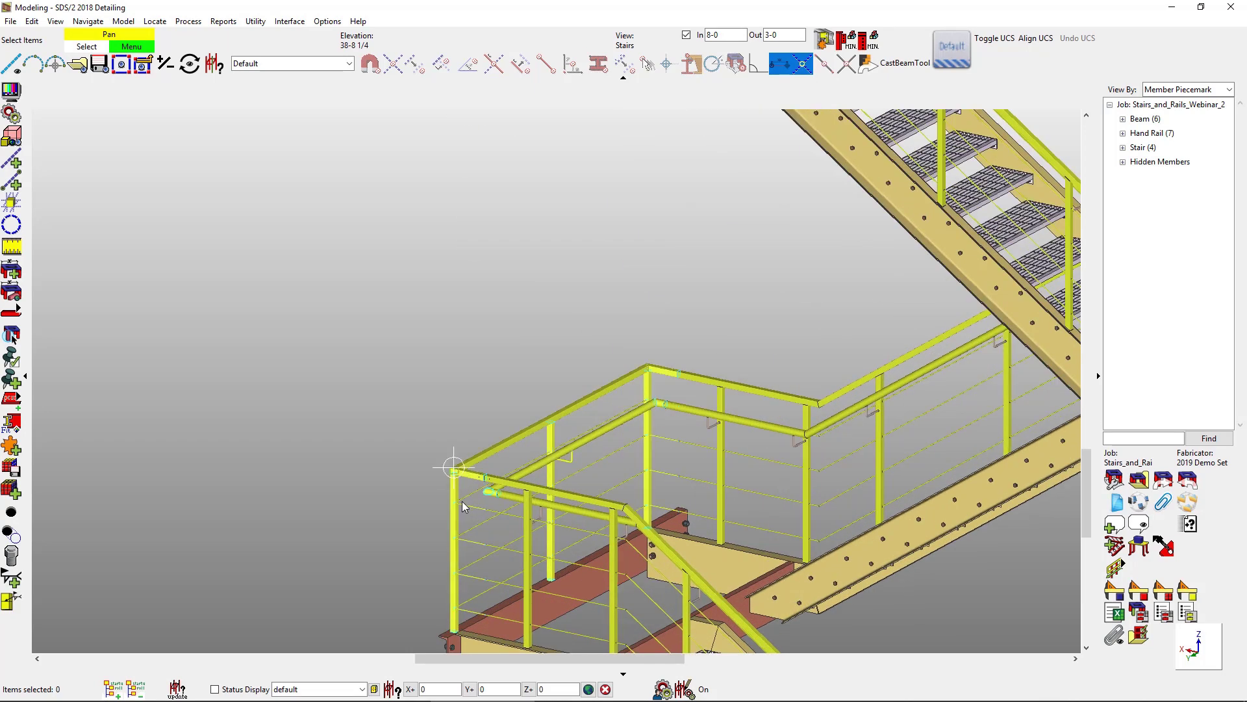
scroll(462, 501, "up", 1)
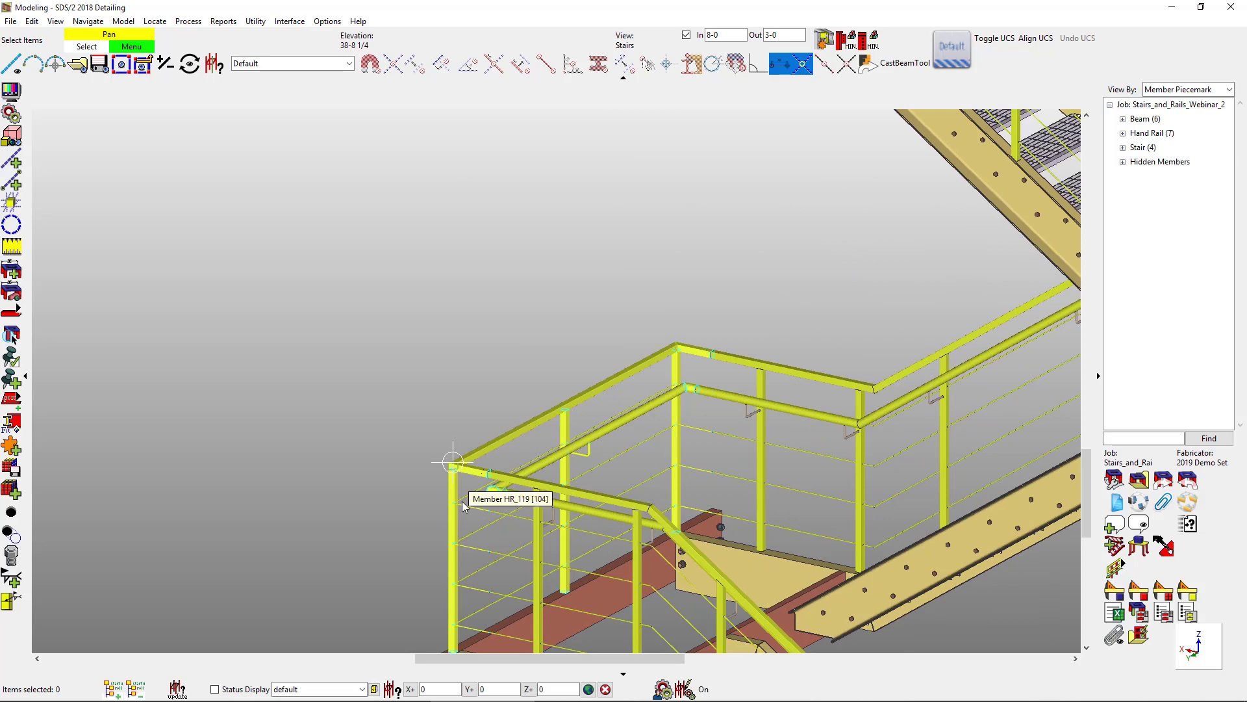
middle_click_drag(462, 501, 385, 349)
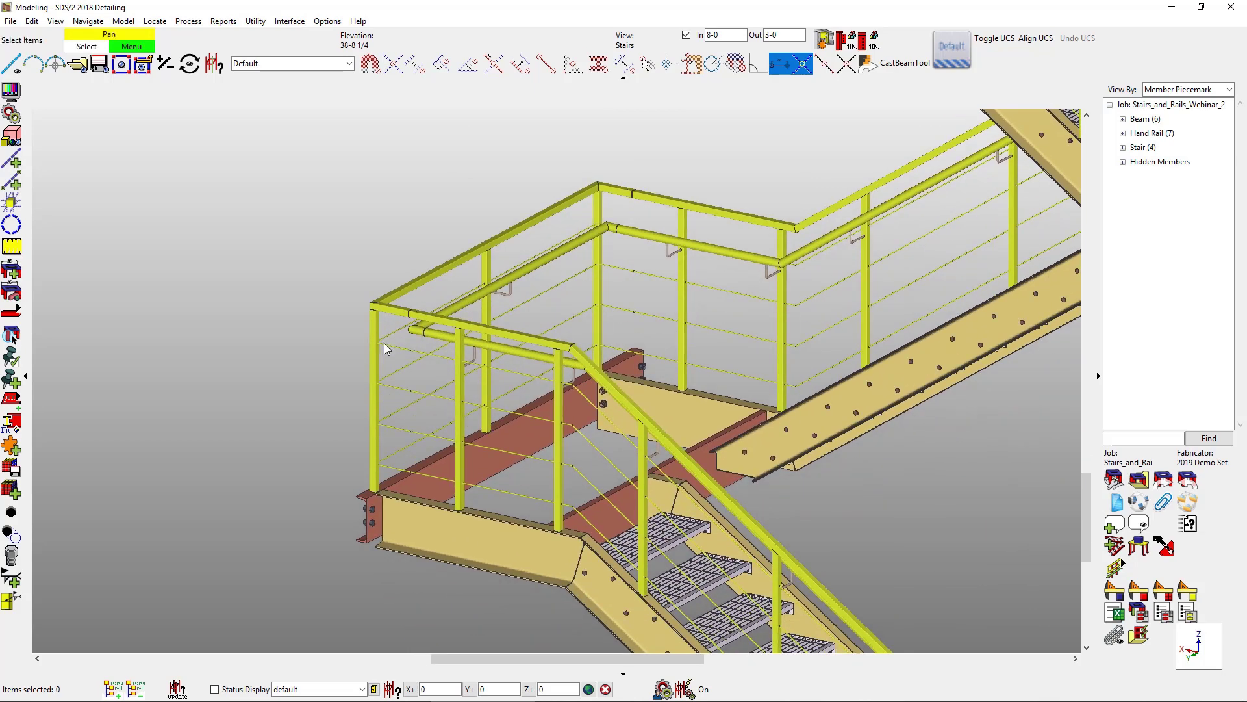
mouse_move(1124, 568)
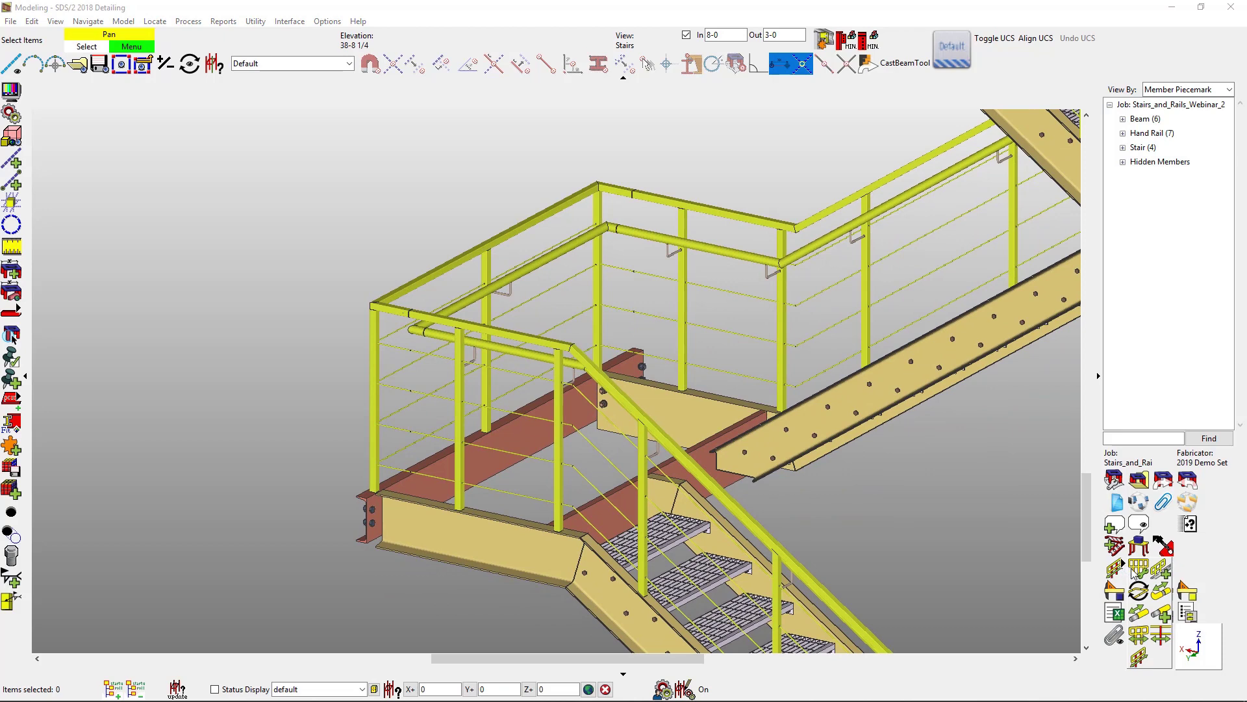
left_click(1161, 635)
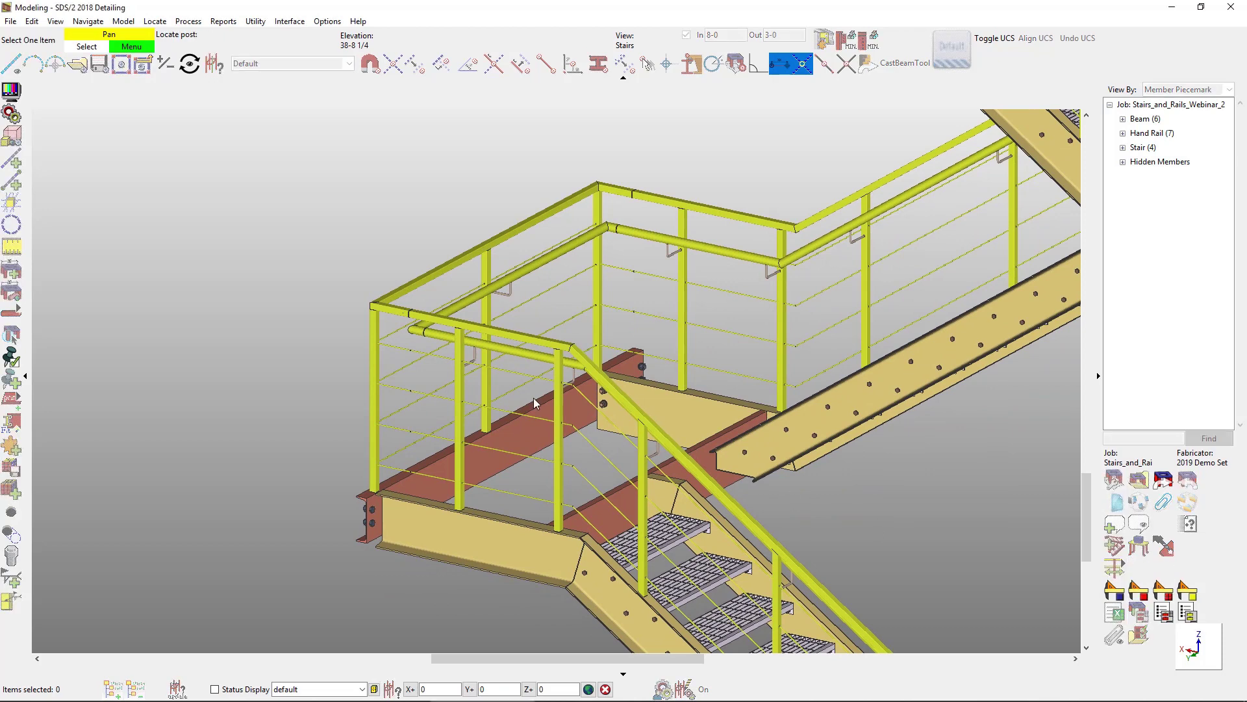
left_click(557, 403)
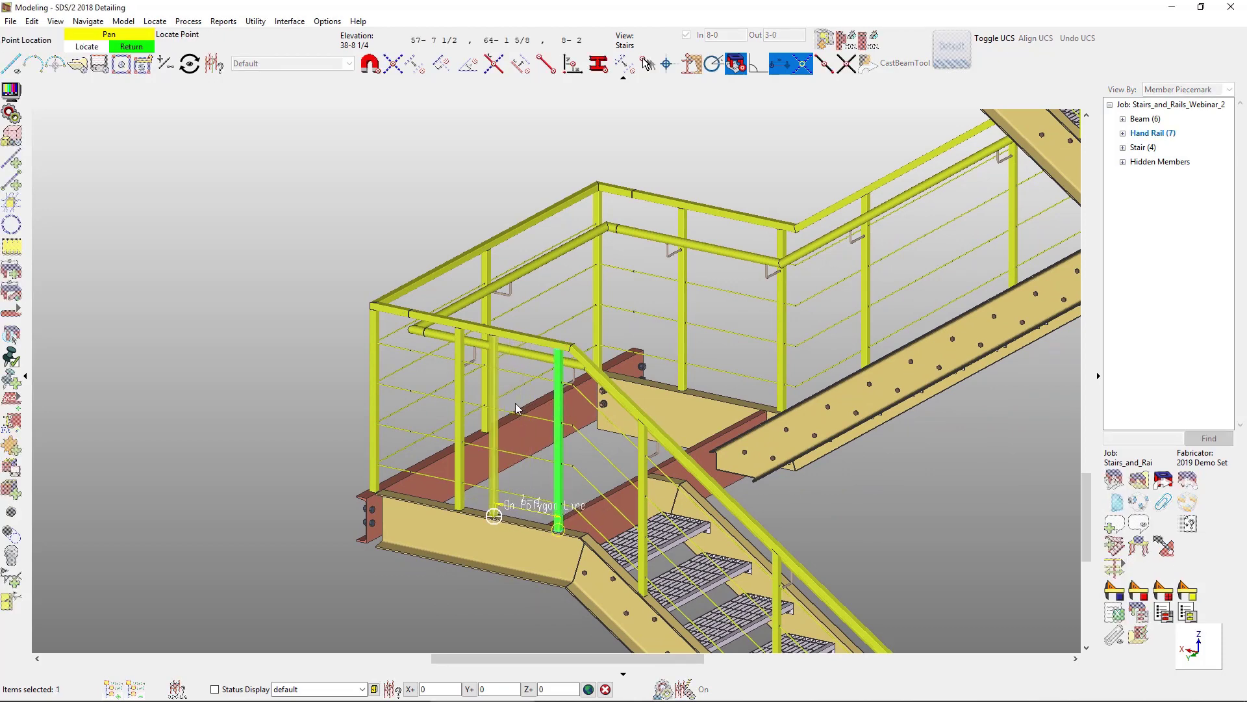
left_click(530, 410)
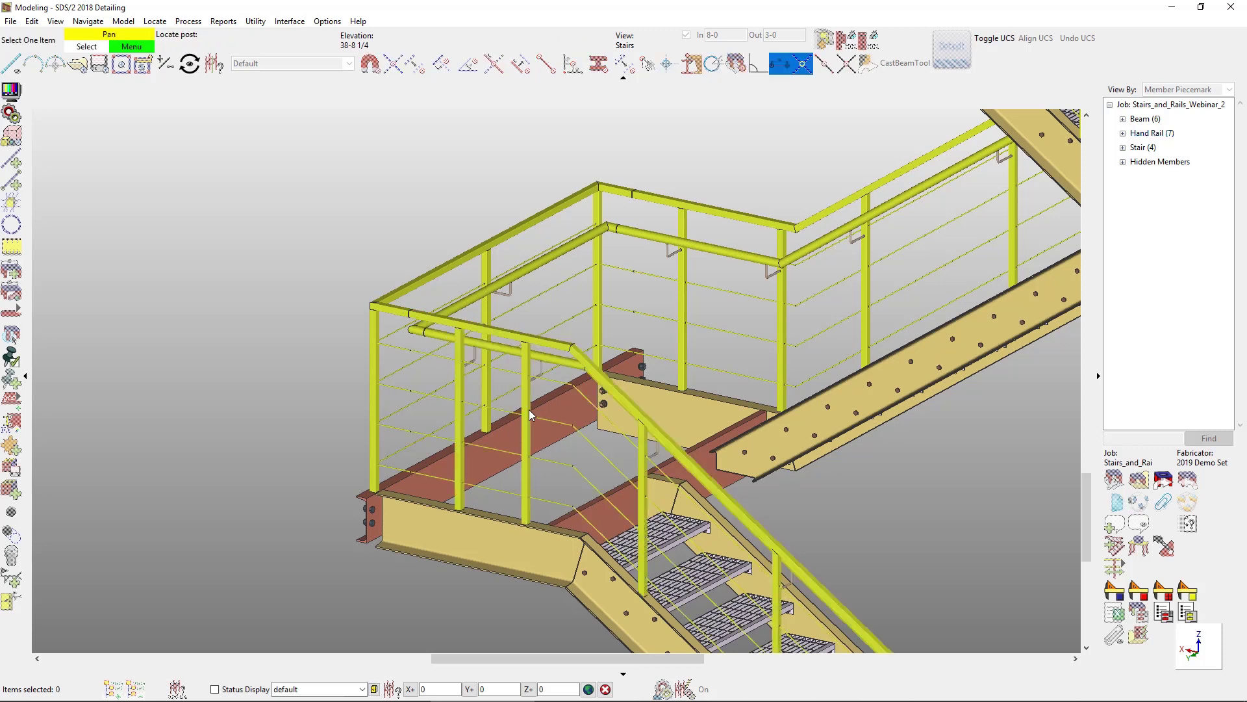
left_click(528, 410)
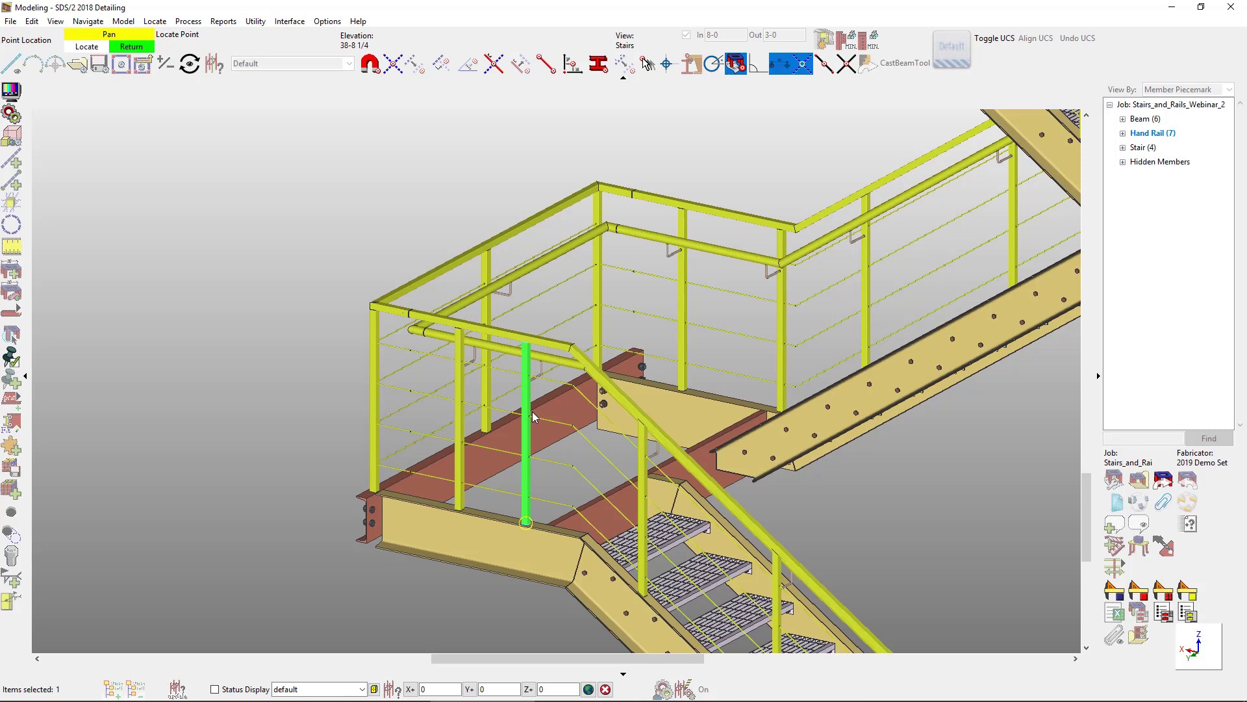
left_click(651, 499)
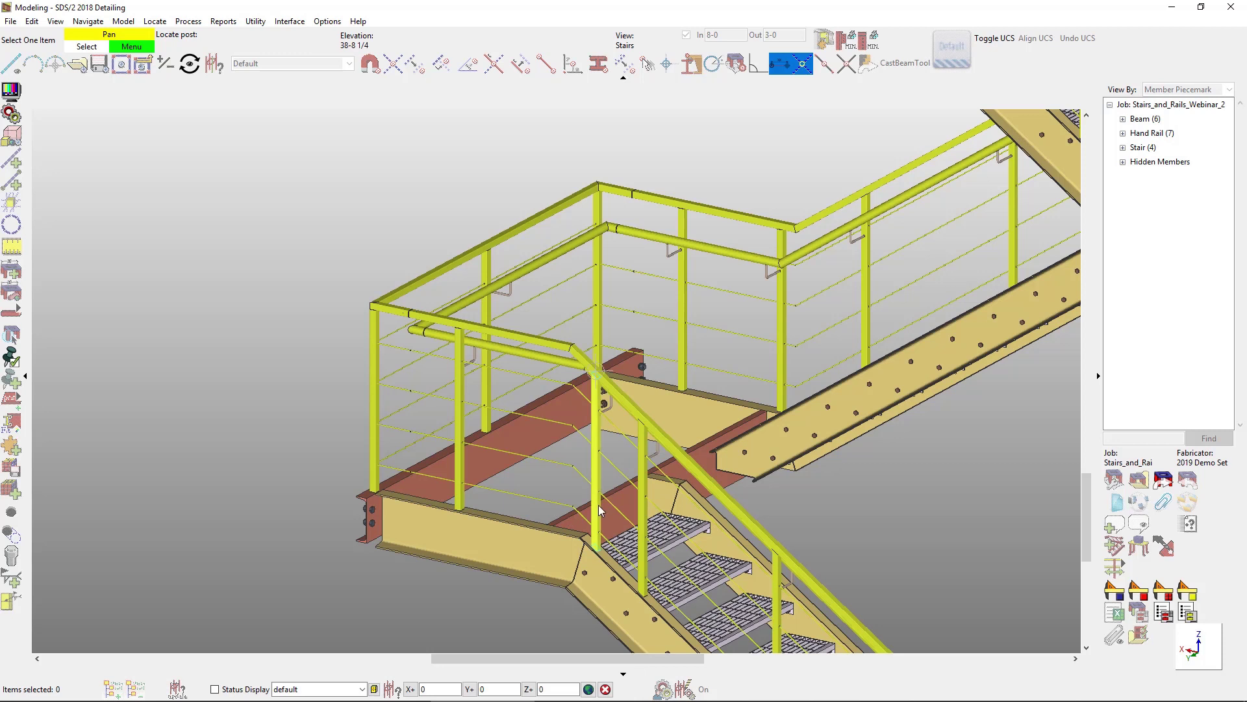
left_click(598, 505)
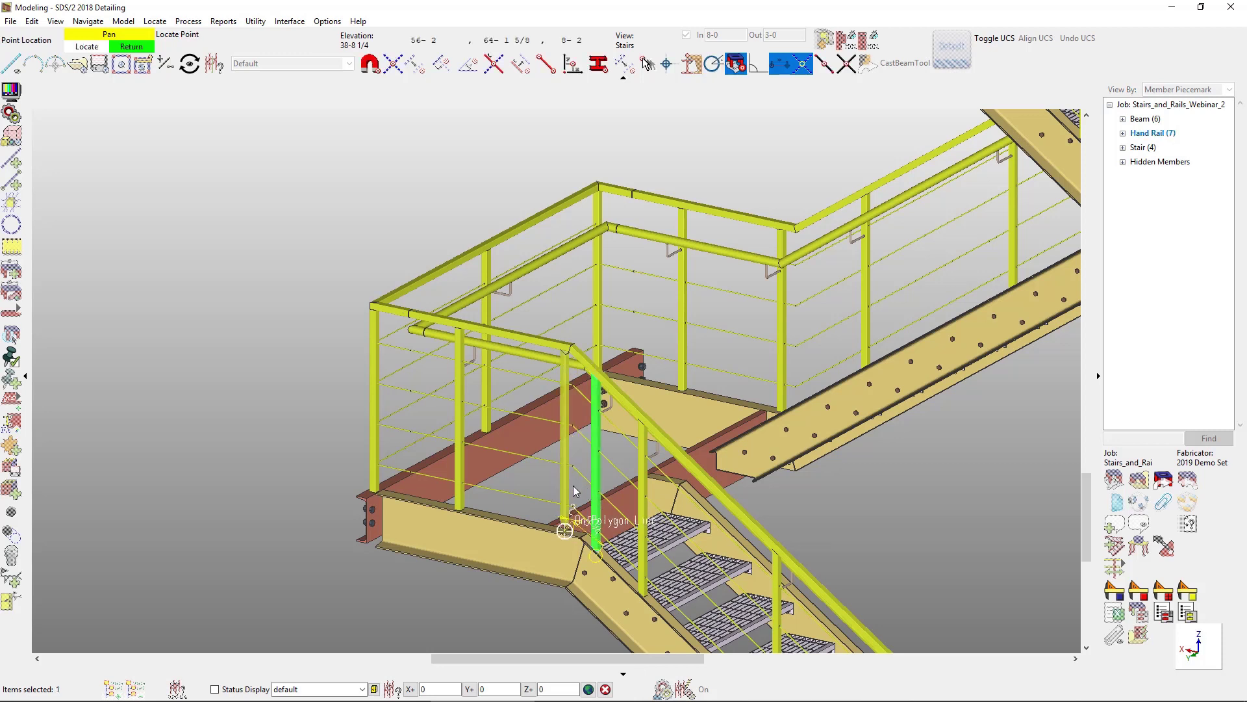
left_click(574, 485)
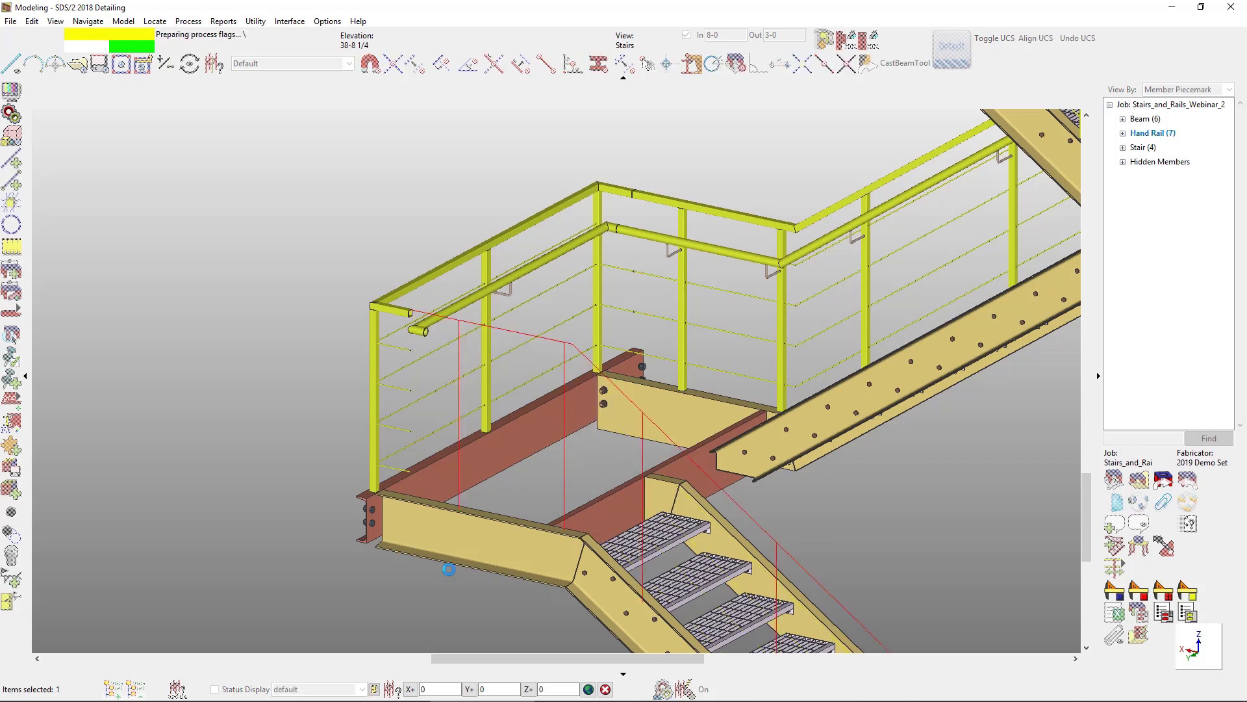
middle_click_drag(747, 552, 436, 289)
- Give the stair-flight handrail HR_109 a left-end grab bar setback of -6
right_click(672, 343)
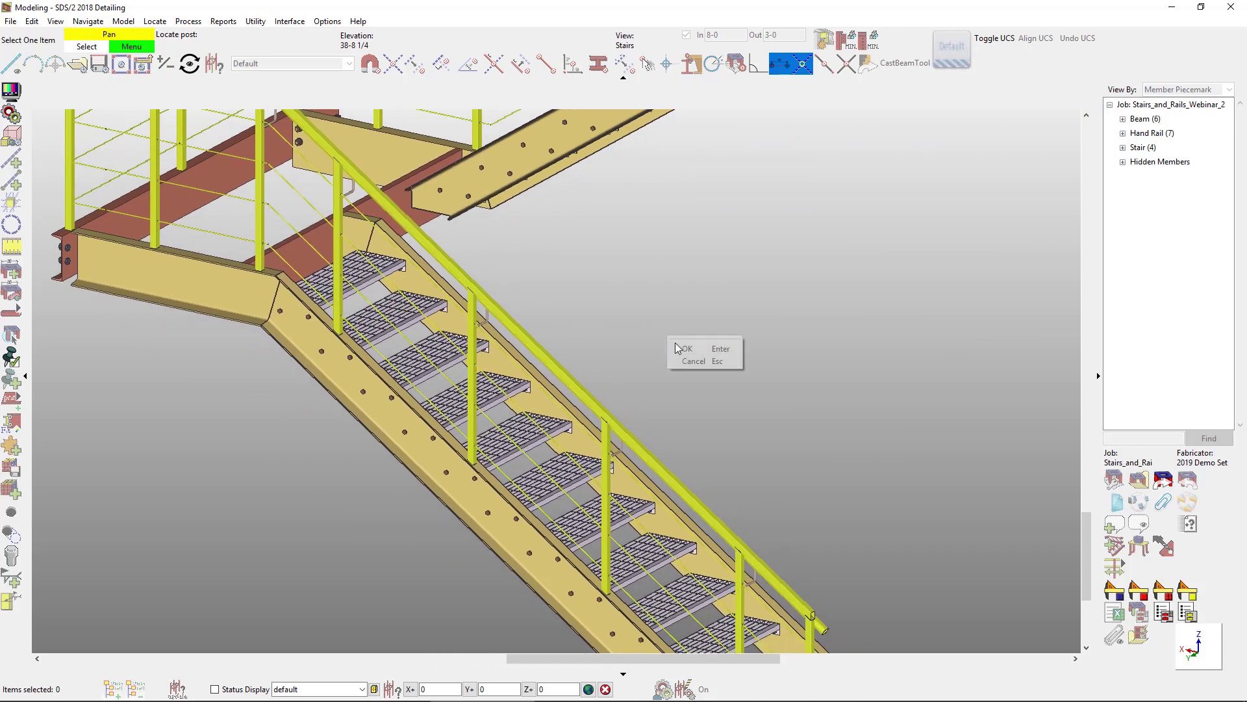
left_click(690, 349)
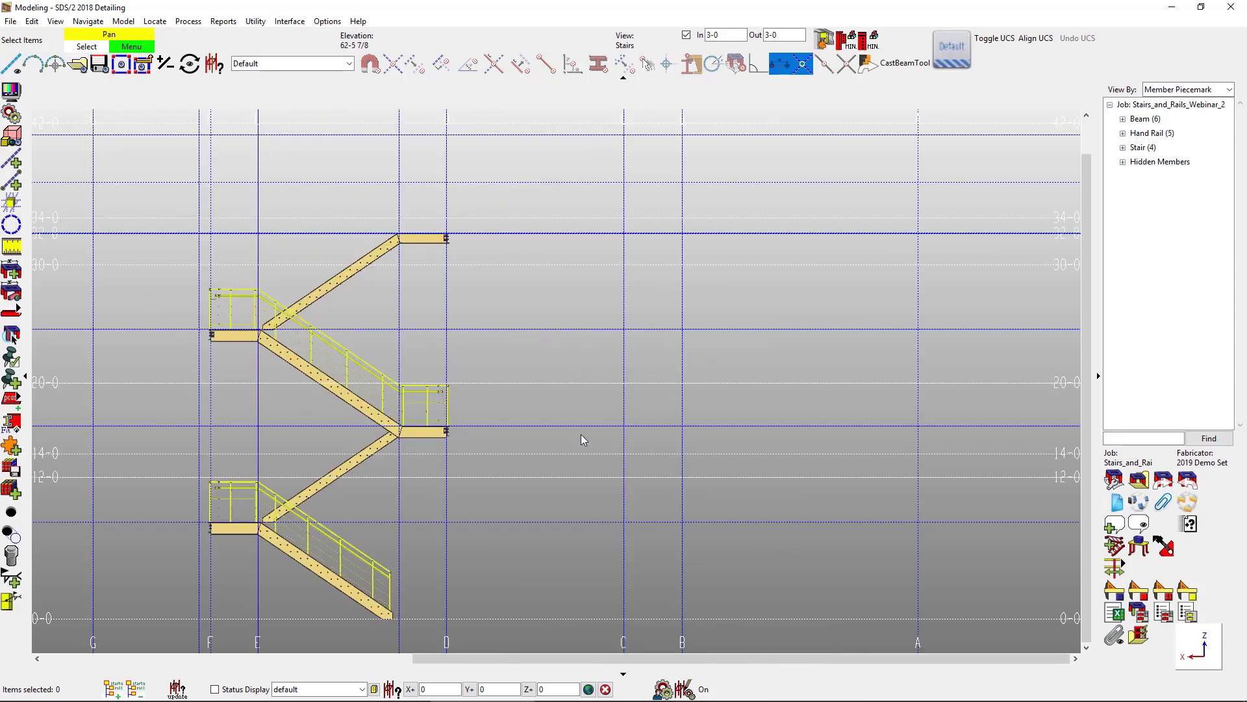
scroll(396, 562, "up", 5)
middle_click_drag(403, 568, 455, 458)
scroll(514, 407, "up", 3)
double_click(509, 388)
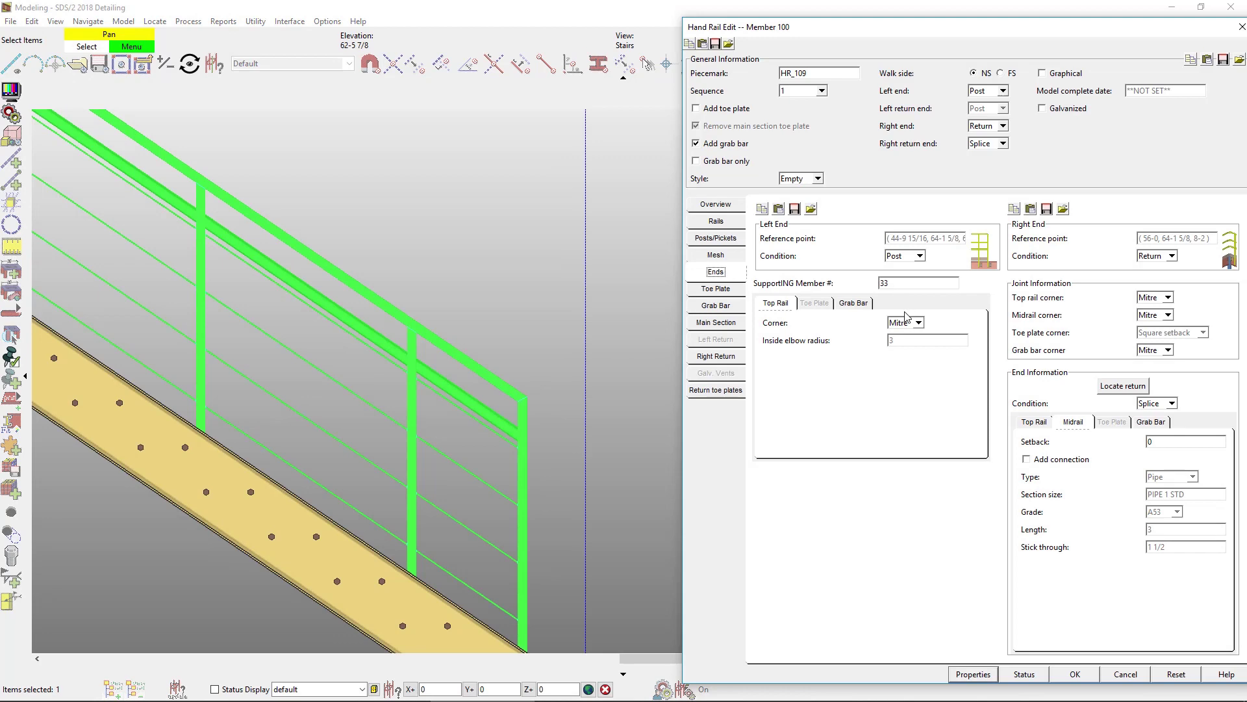
left_click(855, 304)
left_click(897, 340)
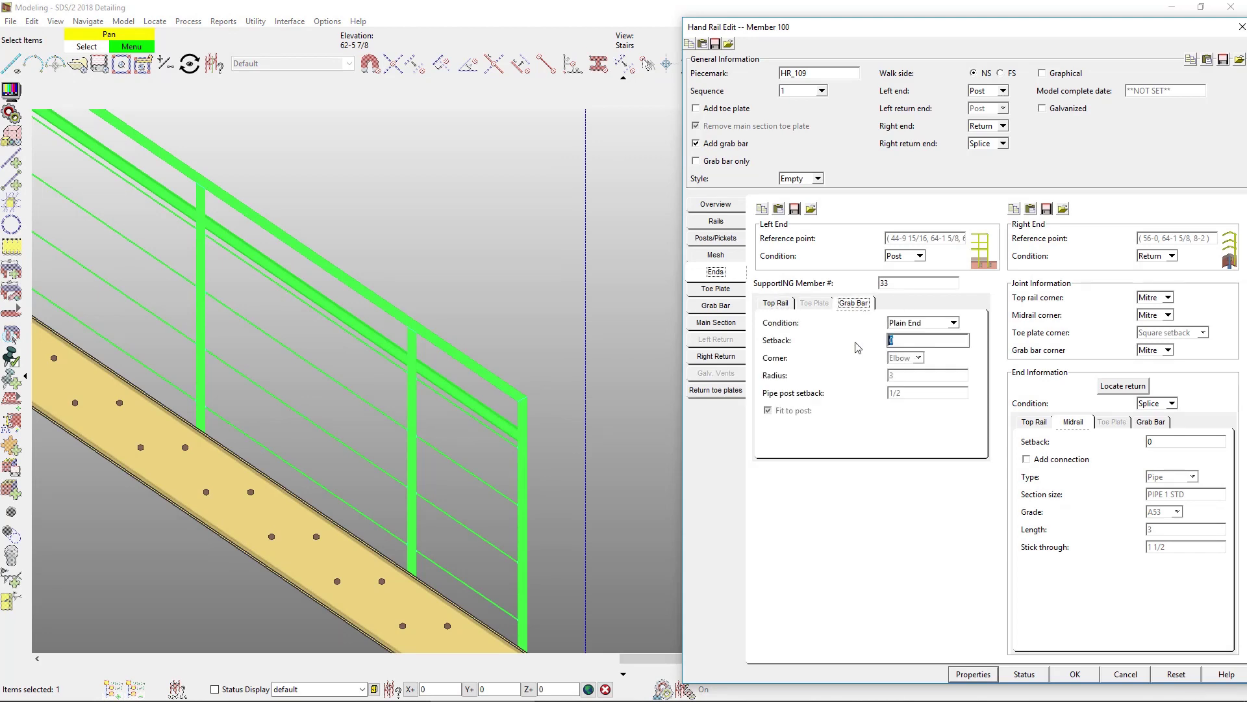
left_click(1075, 674)
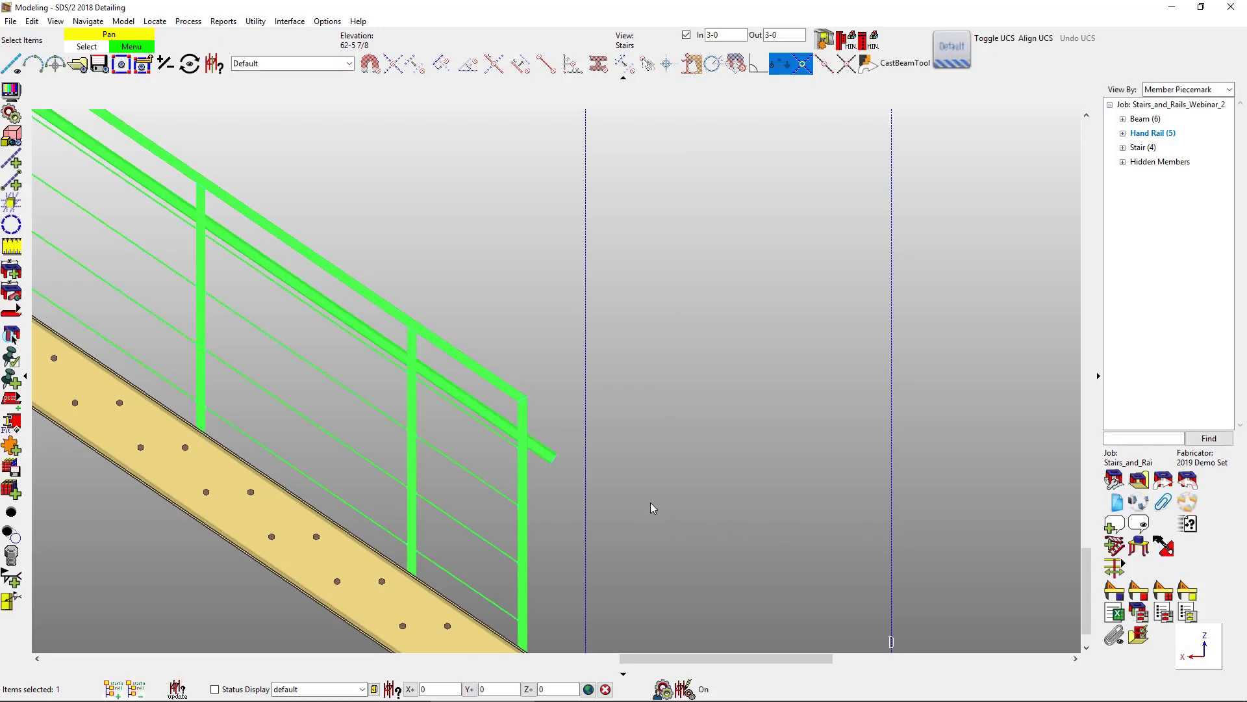
left_click(649, 502)
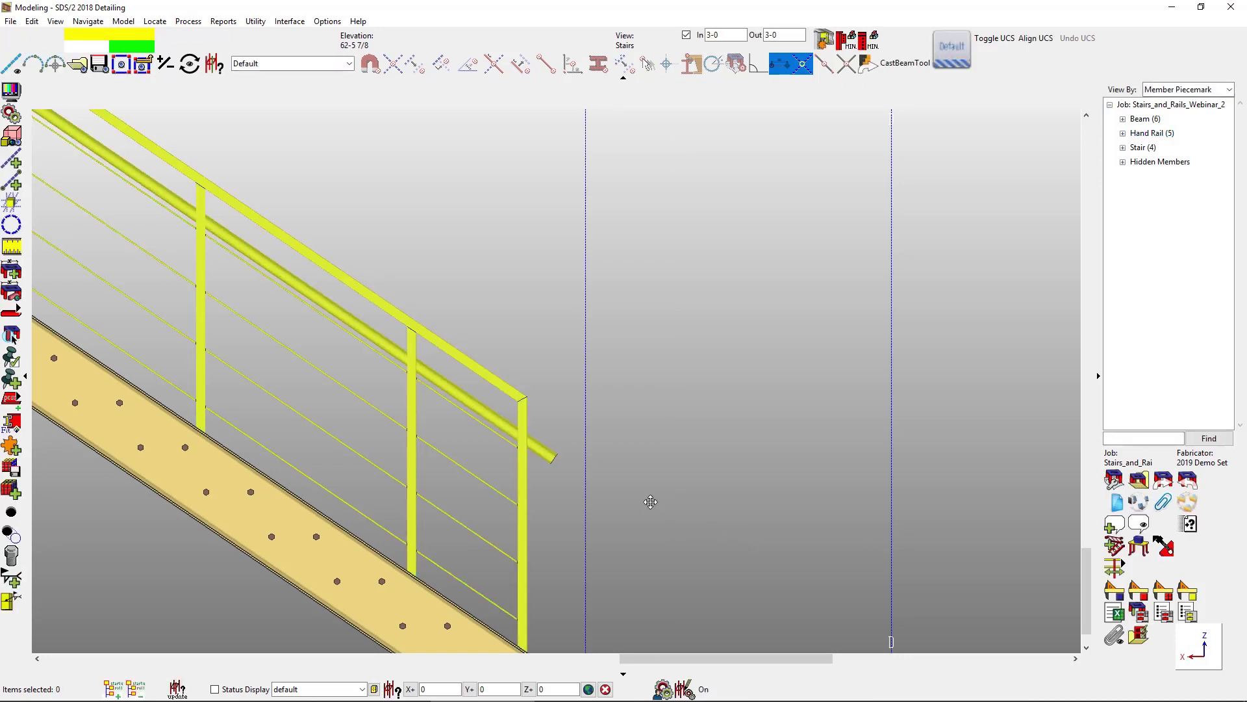
- Attach a HandrailReturn assembly to the handrail's bottom end at the grid intersection
middle_click_drag(650, 502, 591, 381)
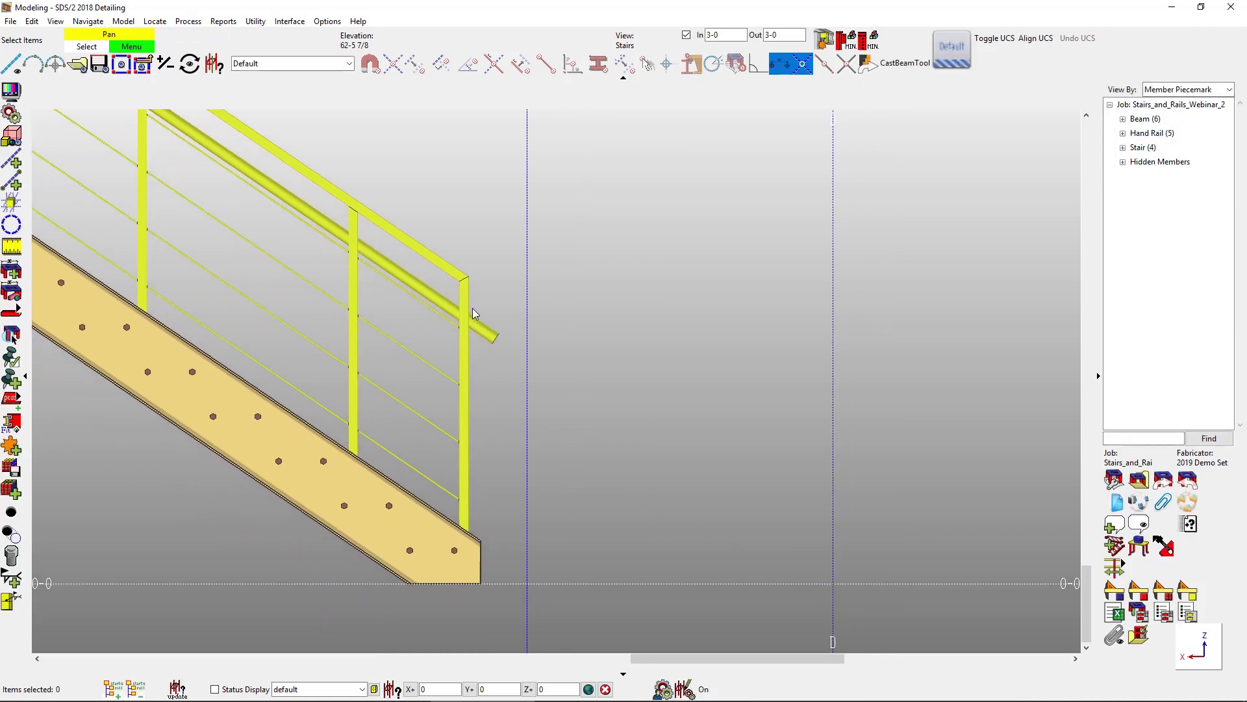
left_click(417, 249)
right_click(417, 251)
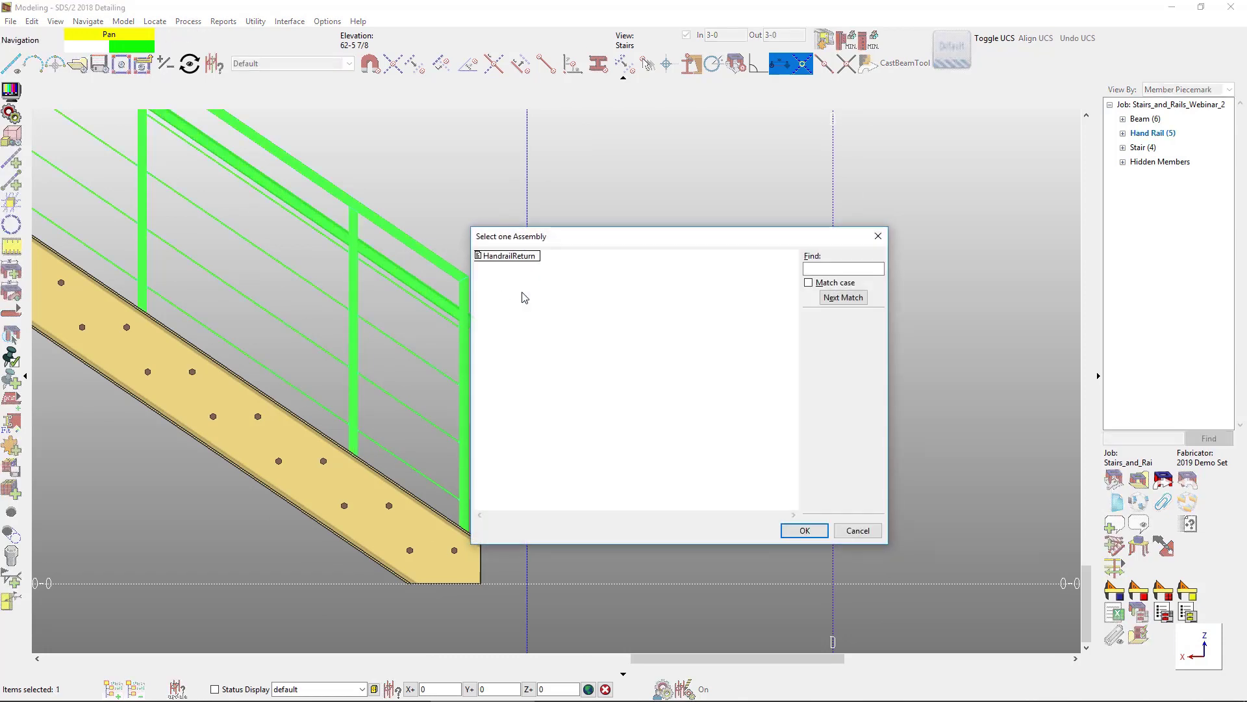
left_click(501, 257)
left_click(805, 530)
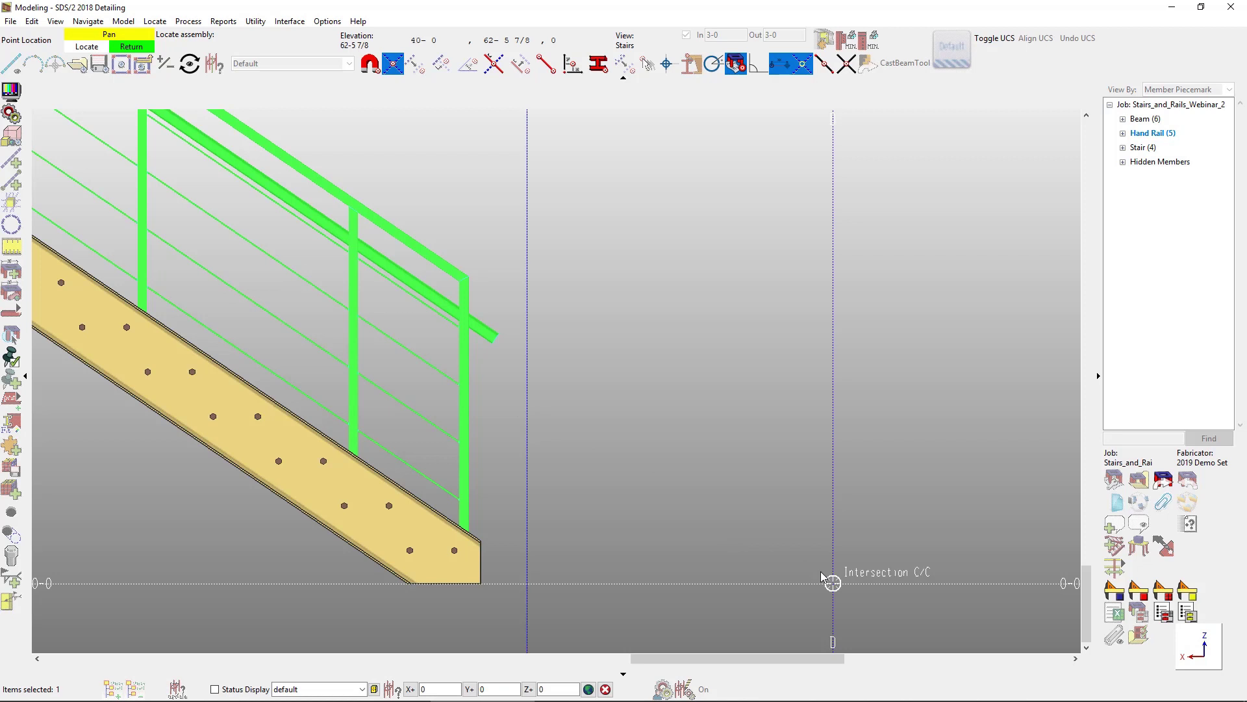
left_click(855, 587)
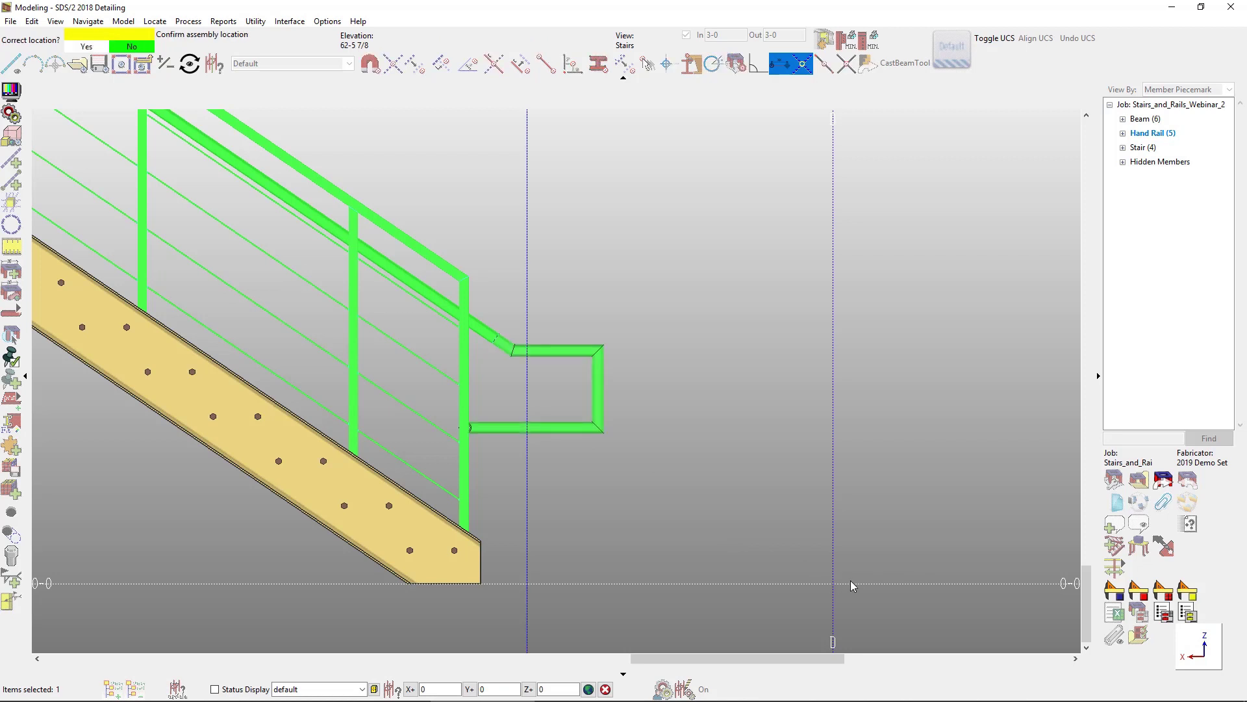
right_click(657, 473)
left_click(824, 95)
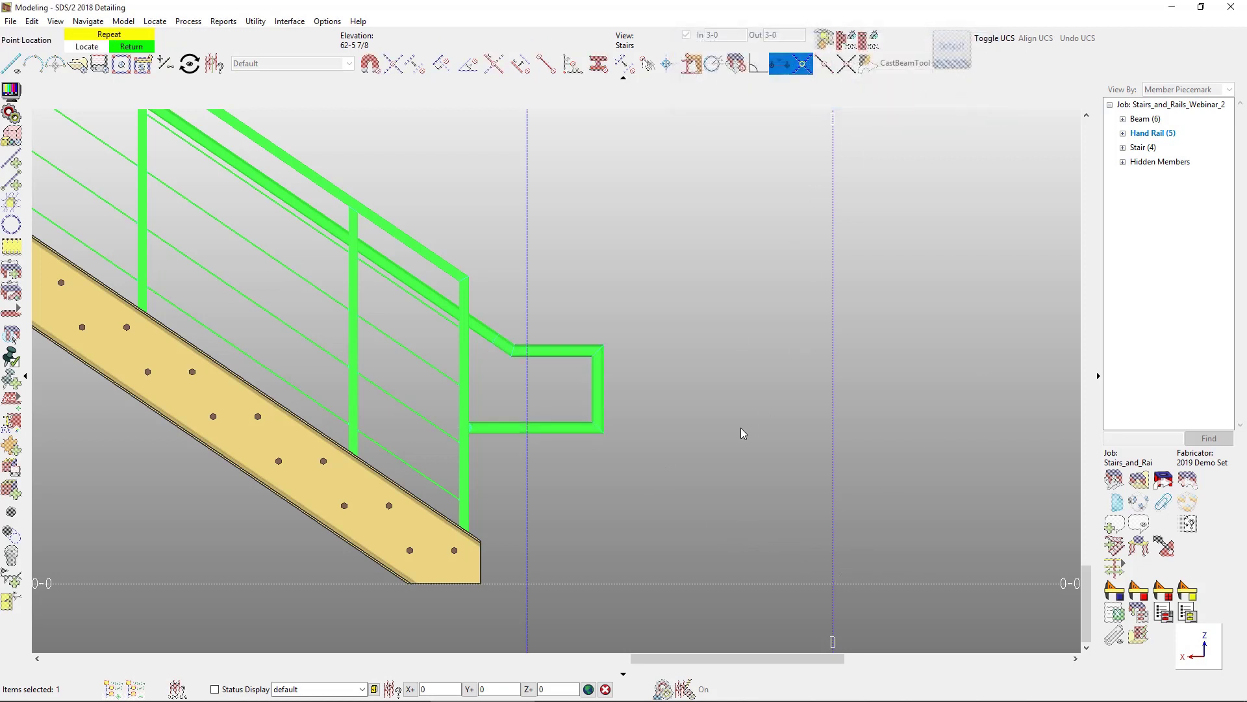
left_click(639, 435)
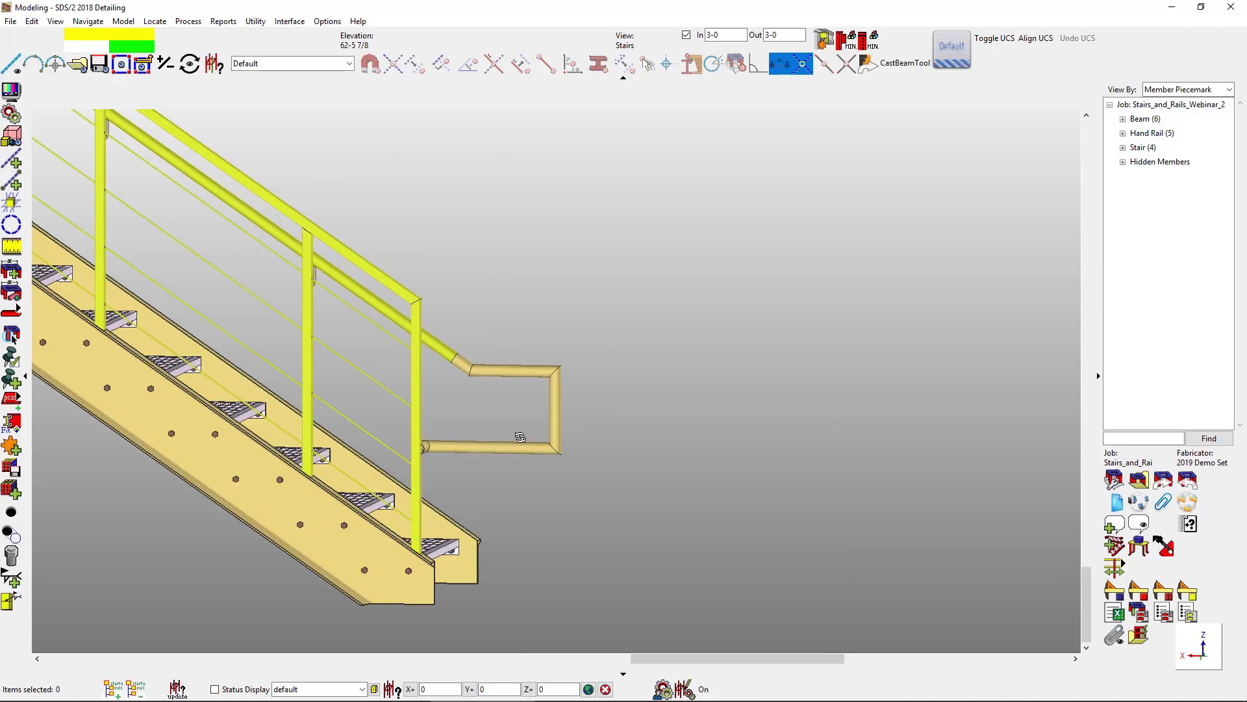
middle_click_drag(520, 436, 664, 358)
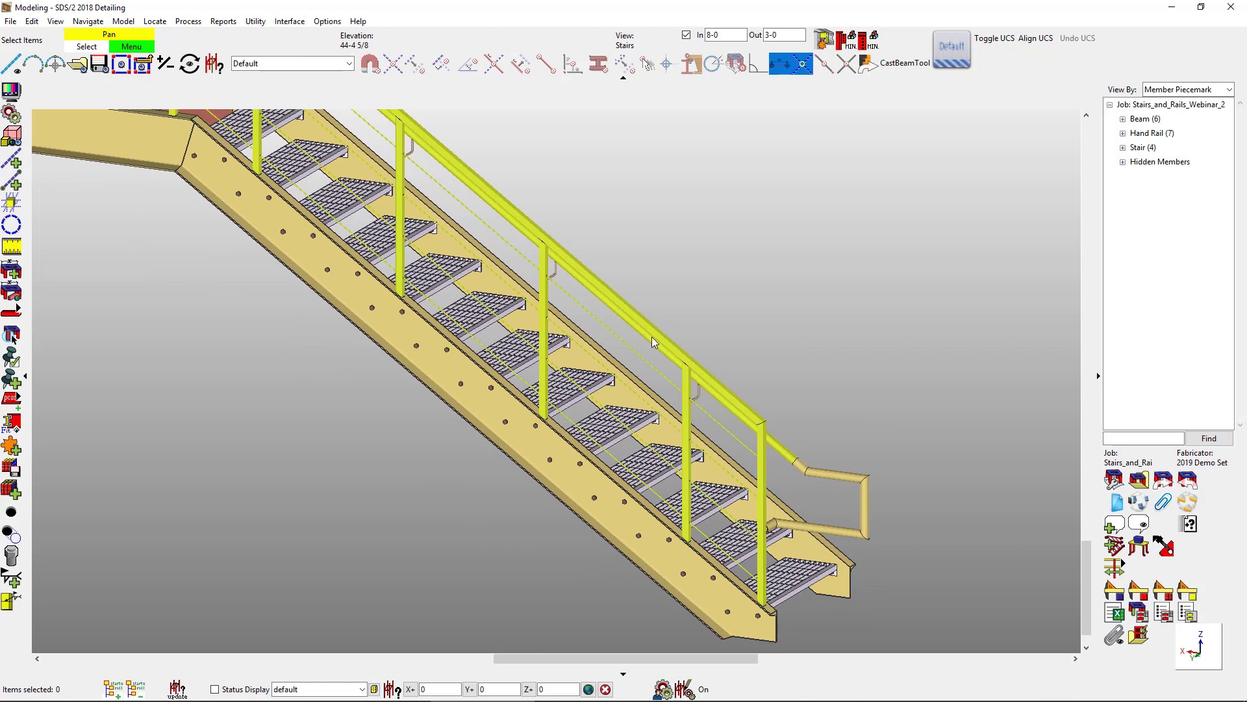
- Mark the stair handrail Galvanized so its posts and grab bar get vent holes, then inspect them
double_click(653, 337)
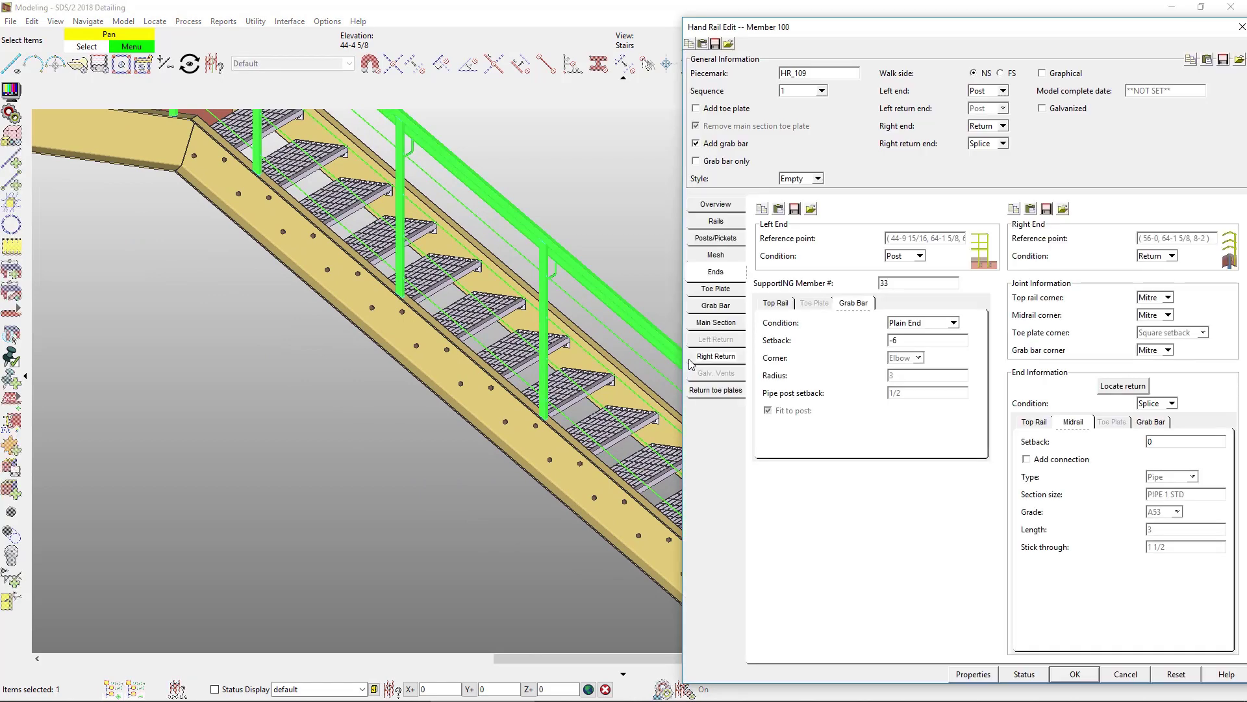
left_click(1063, 111)
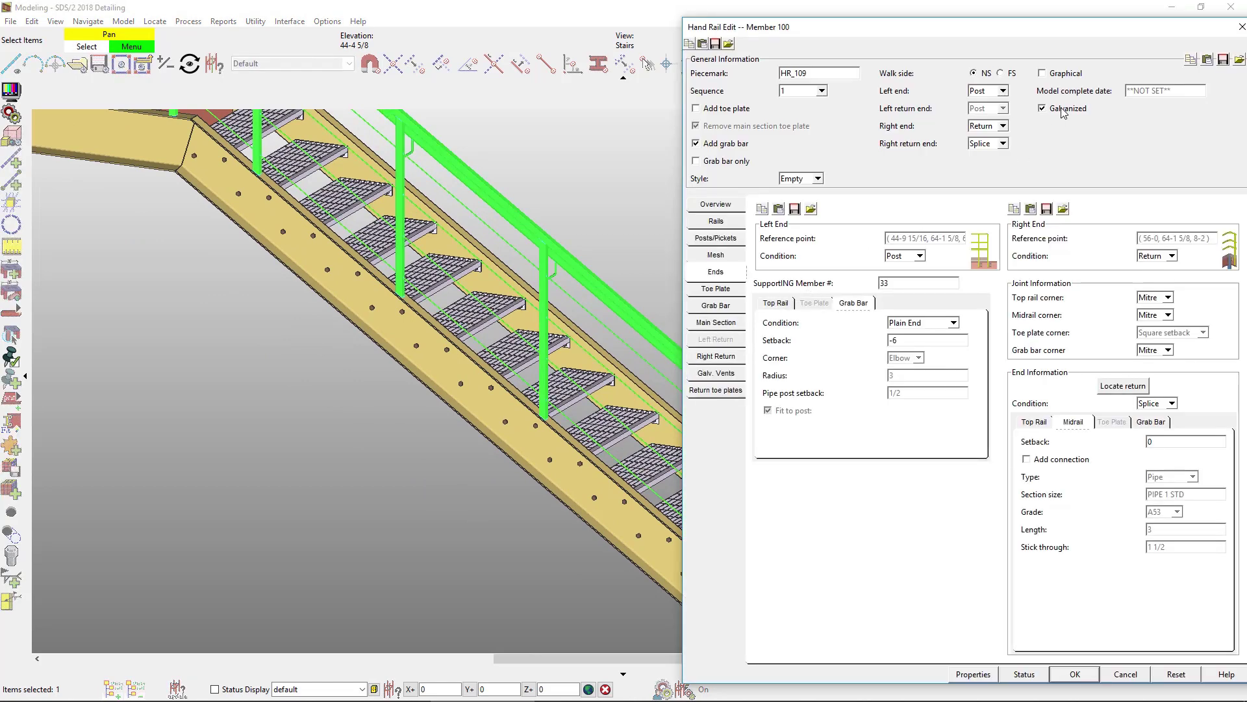
left_click(731, 374)
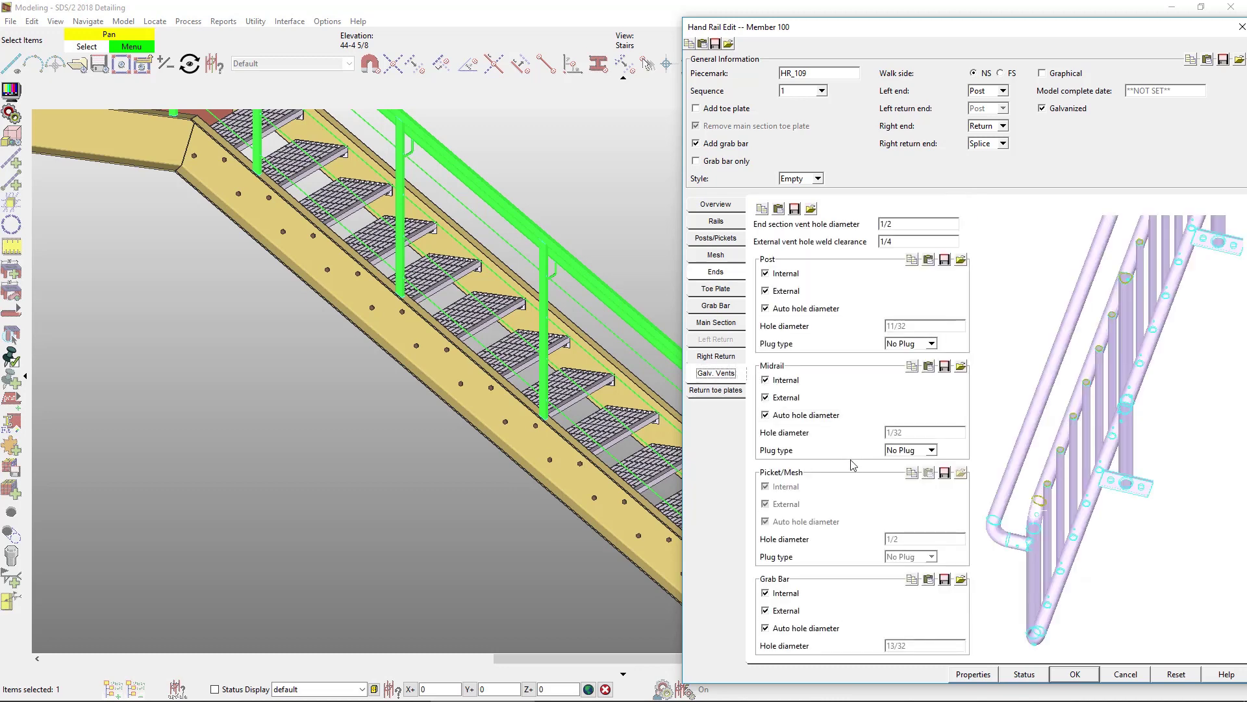
left_click(1076, 674)
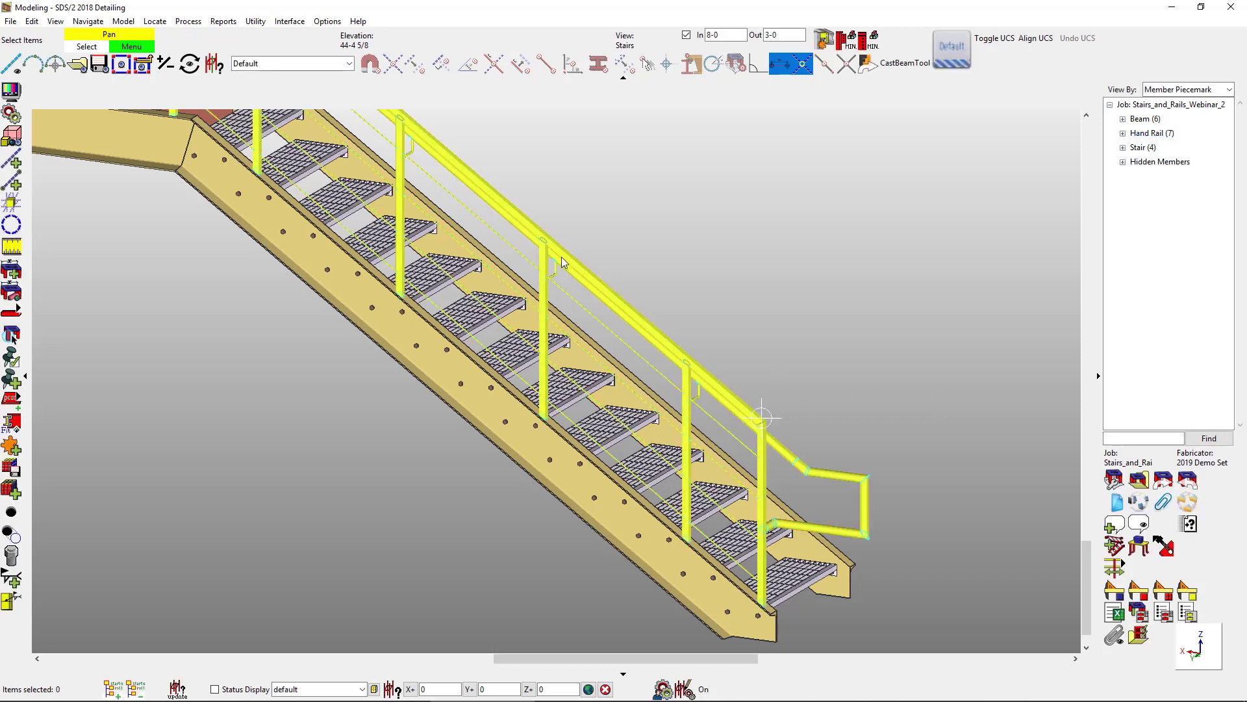
scroll(537, 229, "up", 5)
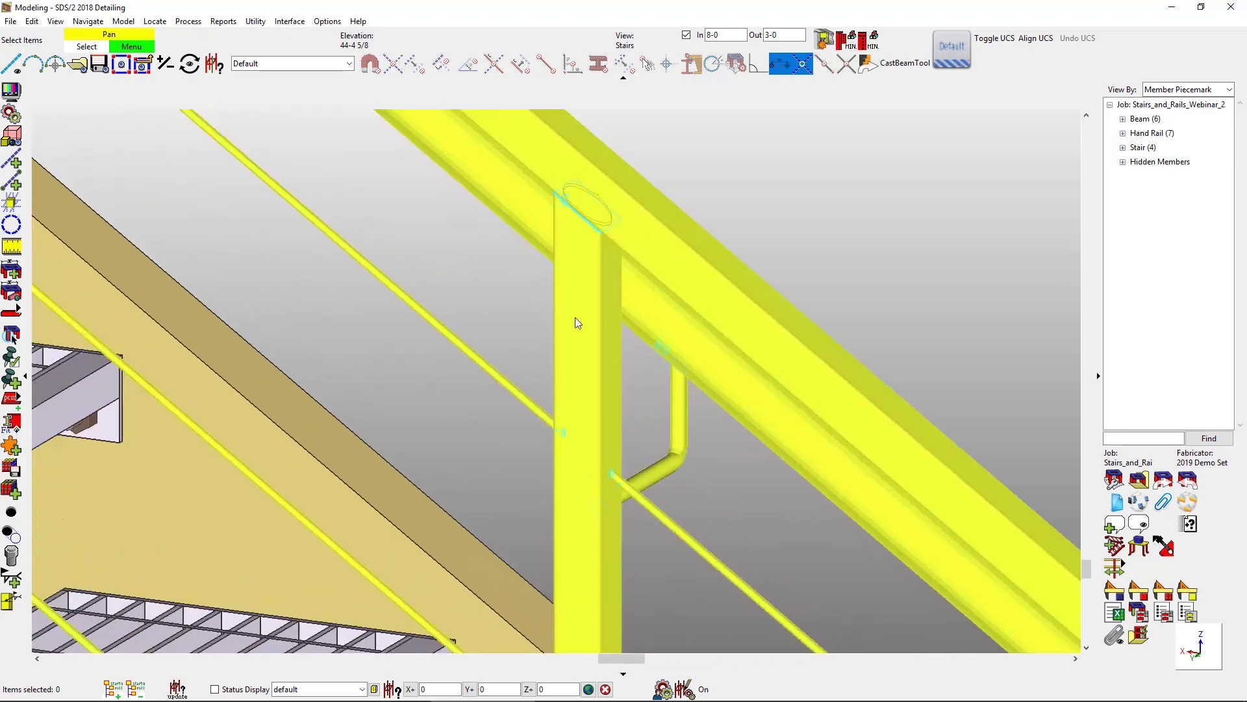
middle_click_drag(575, 317, 798, 273)
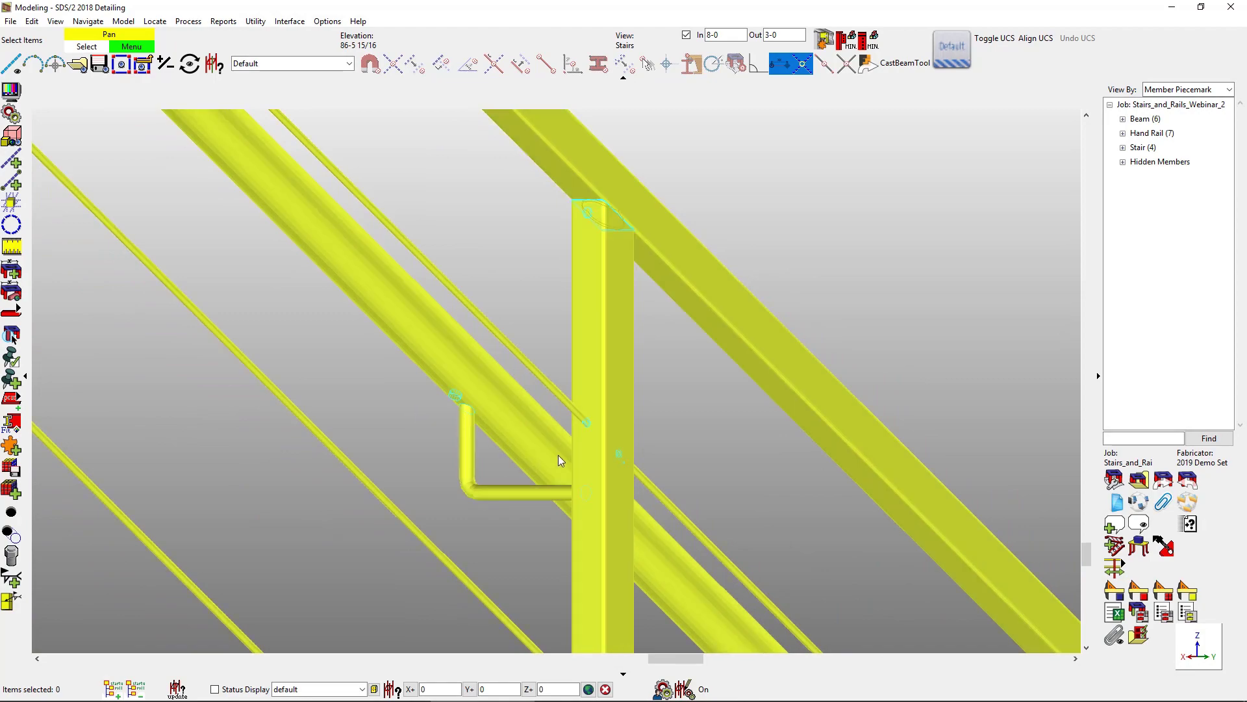
middle_click_drag(629, 382, 565, 470, "shift")
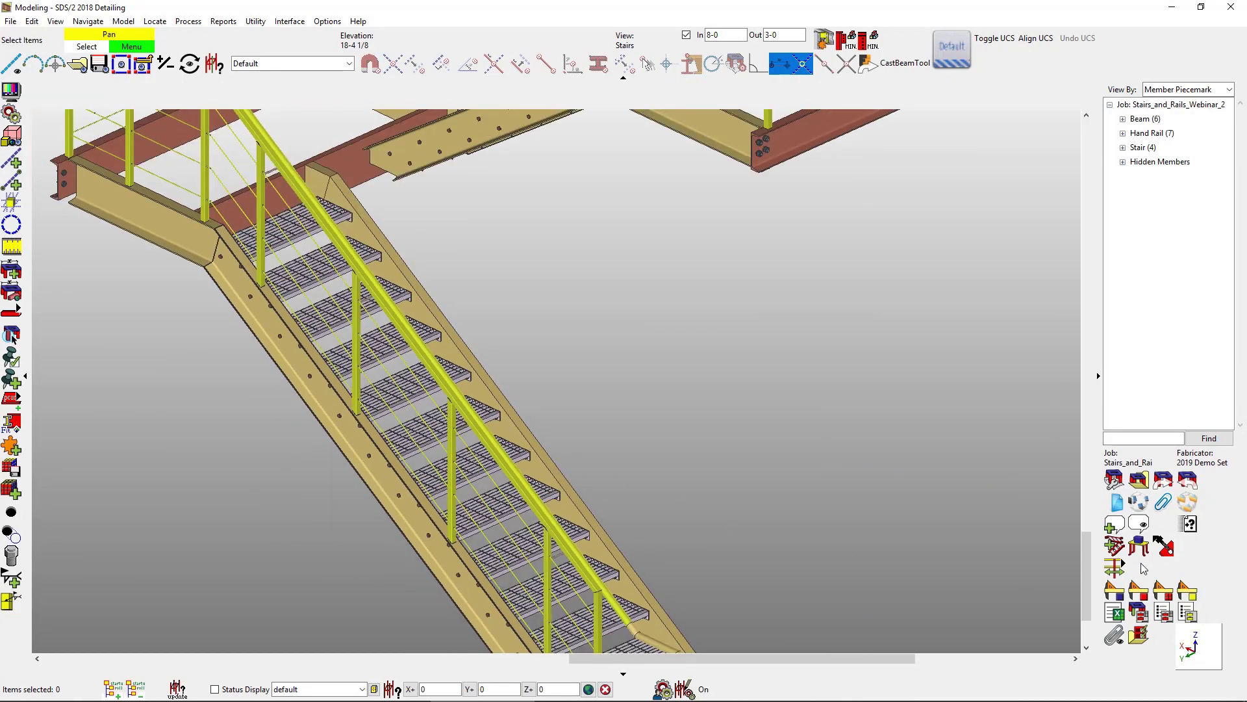
- Add a grab-bar-only rake rail offset 5 along the lower flight's stringer
left_click(1115, 567)
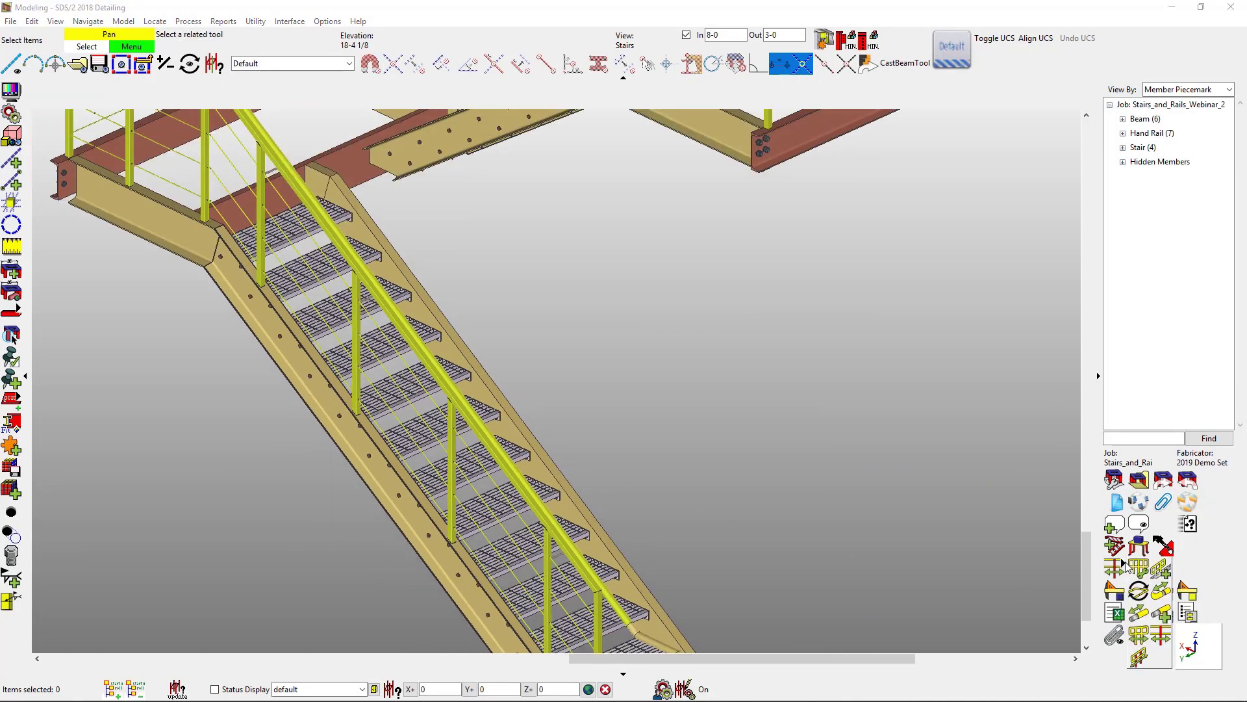
left_click(1163, 569)
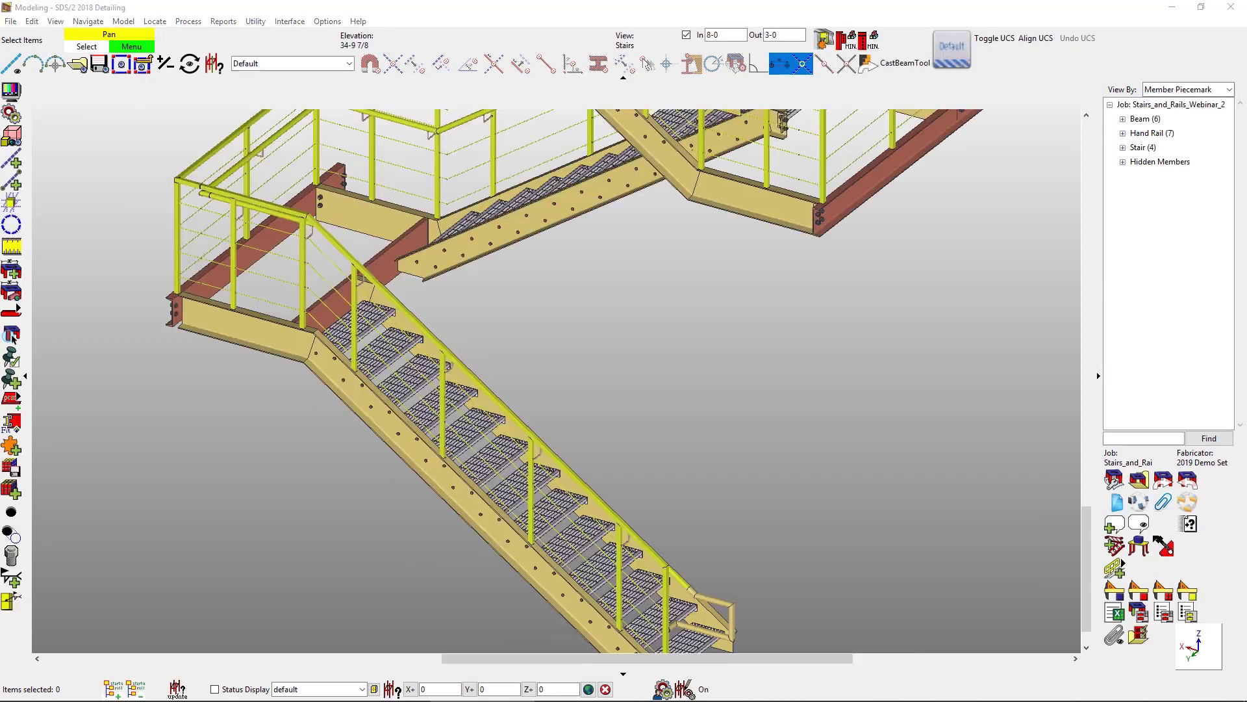
scroll(564, 498, "down", 2)
left_click(1115, 569)
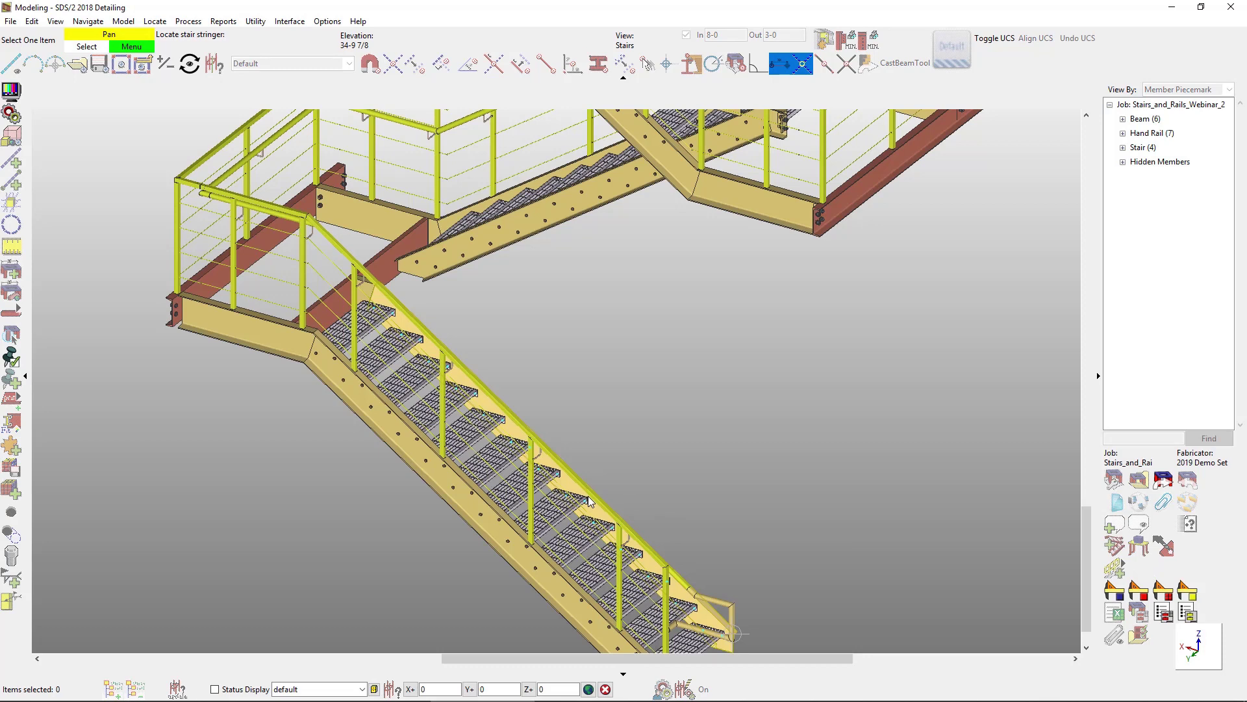
left_click(655, 561)
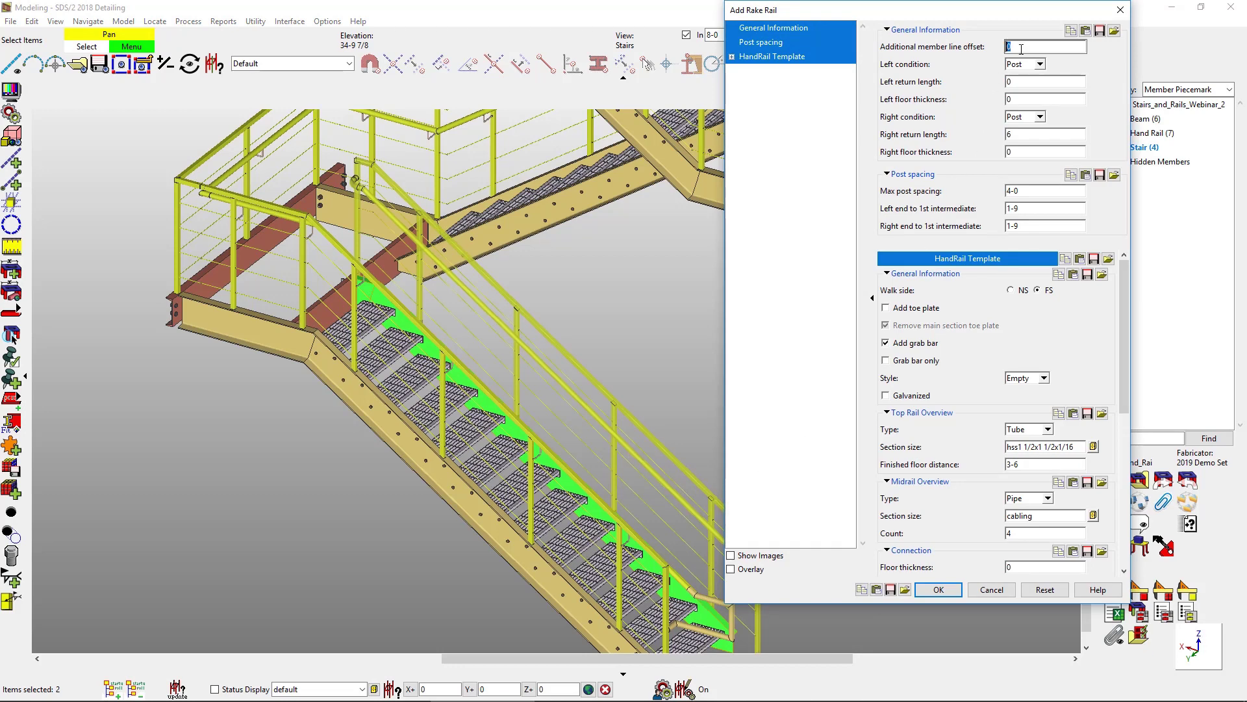
type("5")
key("Tab")
left_click(934, 590)
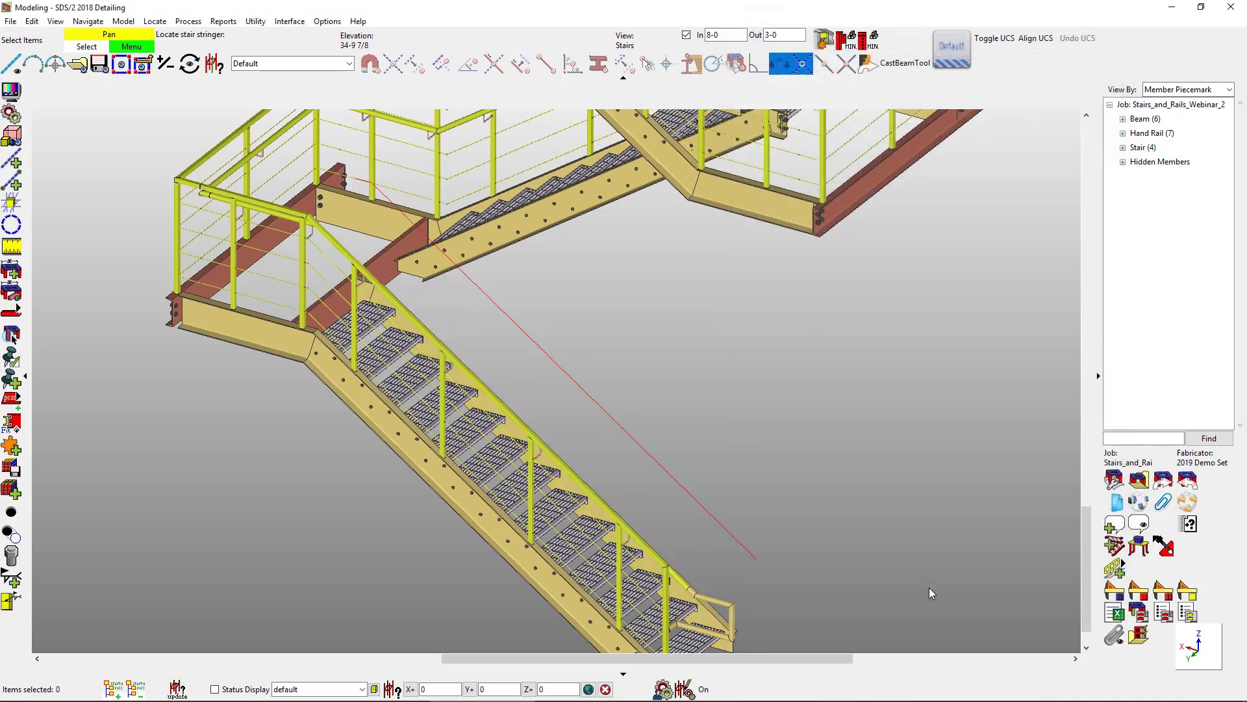
right_click(781, 479)
left_click(802, 493)
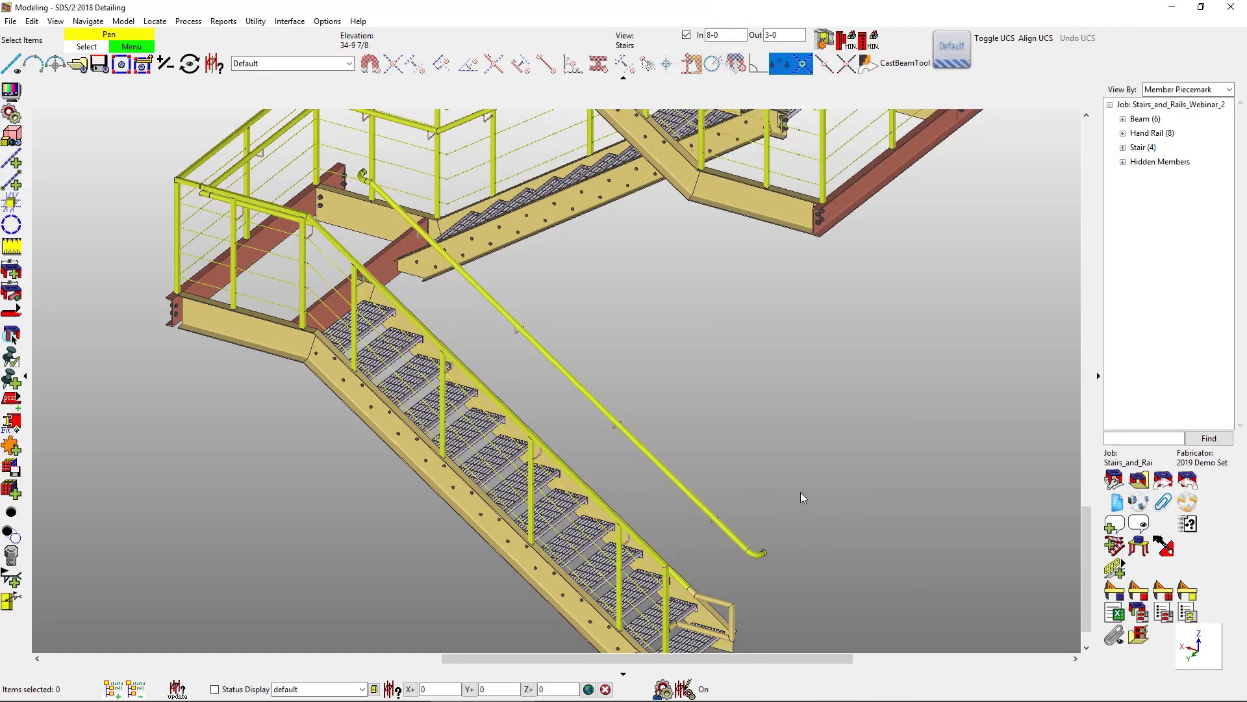
- Orbit around the new wall rail to inspect its bent end returns
scroll(757, 536, "up", 3)
middle_click_drag(749, 556, 551, 255)
scroll(693, 552, "down", 5)
scroll(522, 232, "up", 3)
scroll(551, 255, "down", 5)
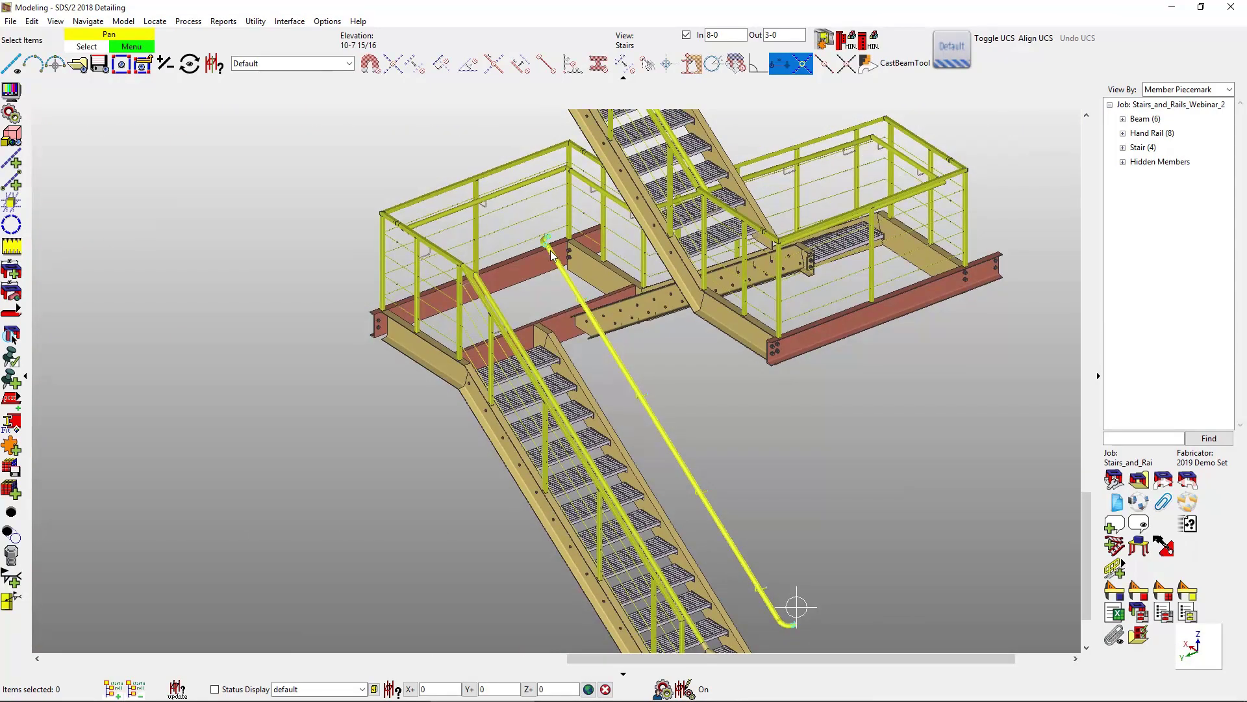
middle_click_drag(551, 250, 717, 253)
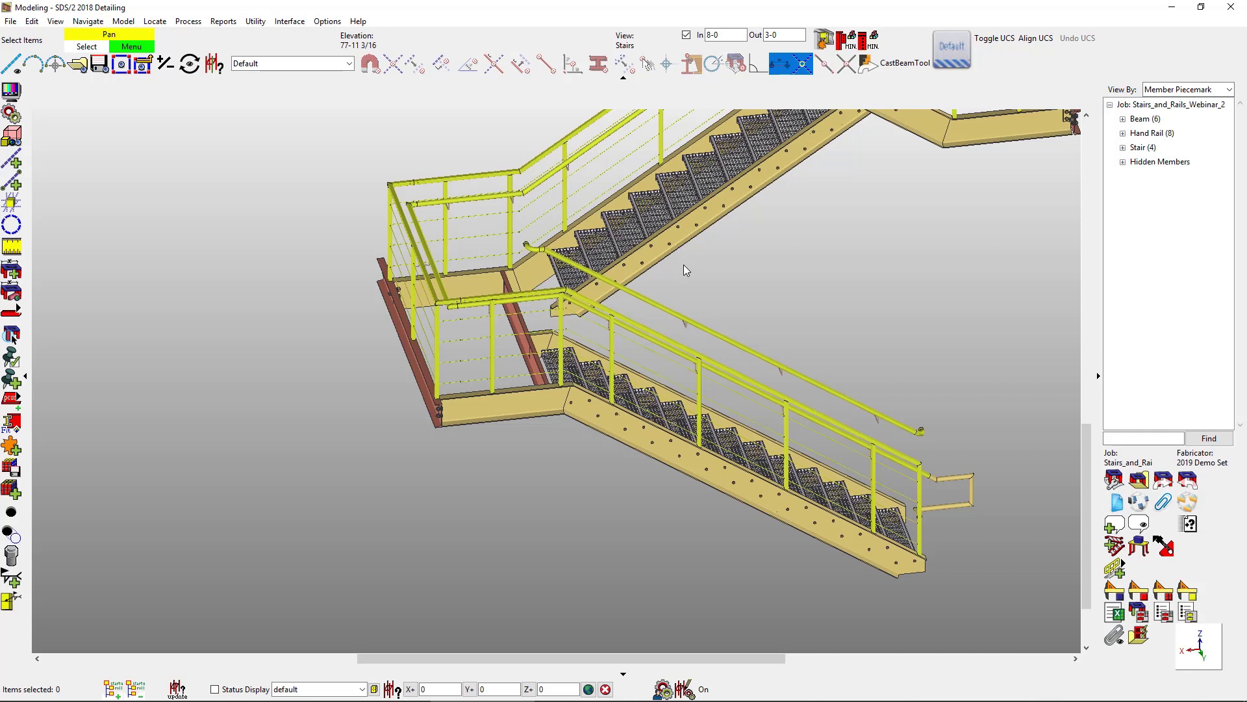
- Set all 36 stair tower member ends to auto pins using the Member Ends filter
scroll(683, 264, "down", 5)
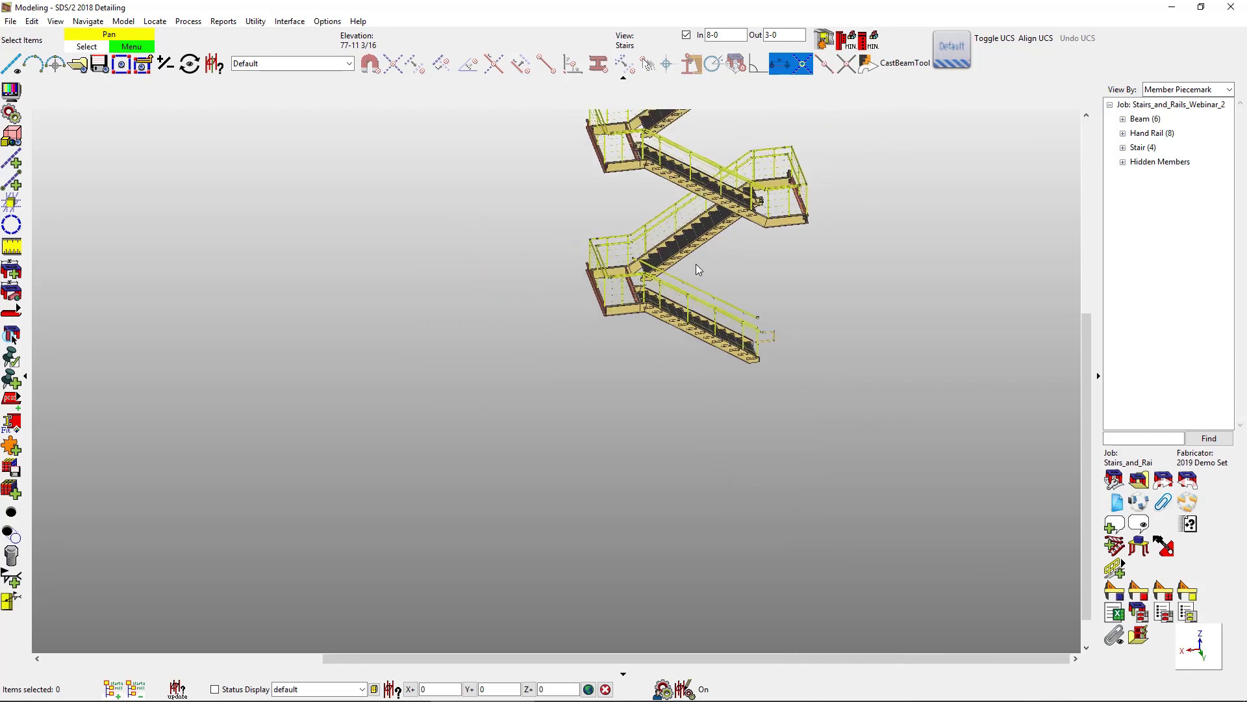
left_click(322, 65)
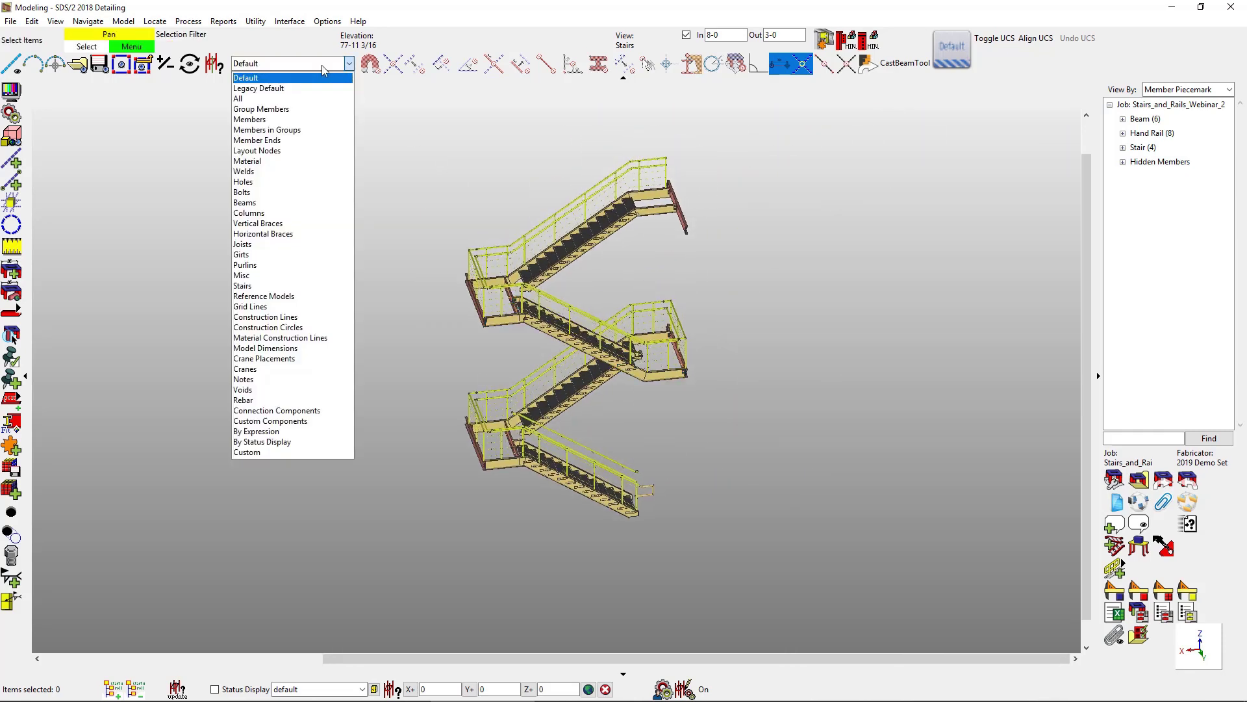
left_click(312, 141)
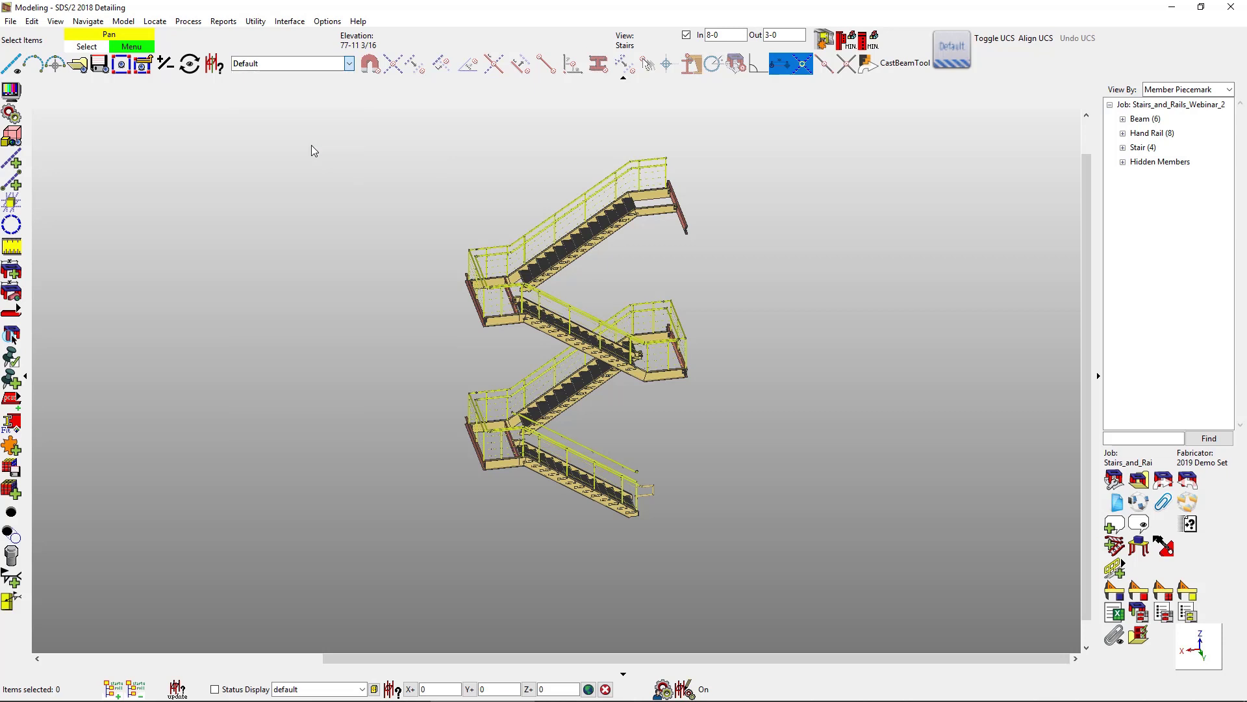
left_click_drag(689, 459, 422, 125)
left_click(422, 125)
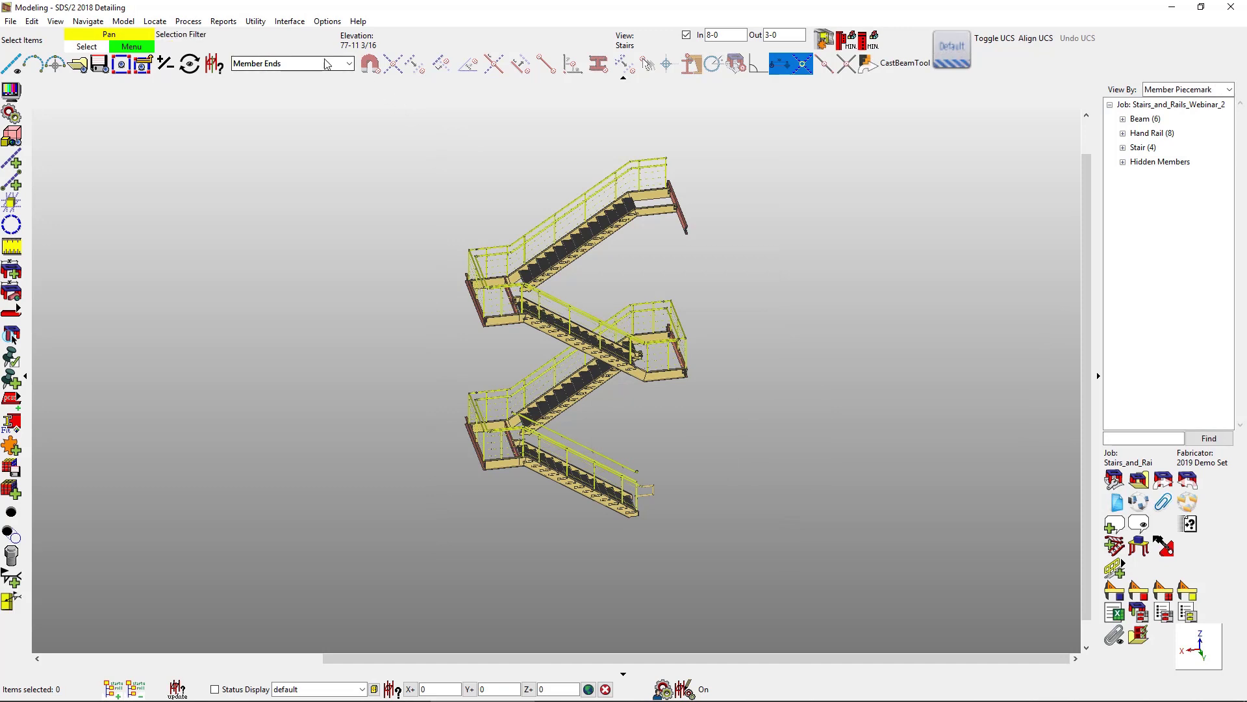
left_click_drag(715, 570, 404, 131)
right_click(424, 154)
left_click(436, 172)
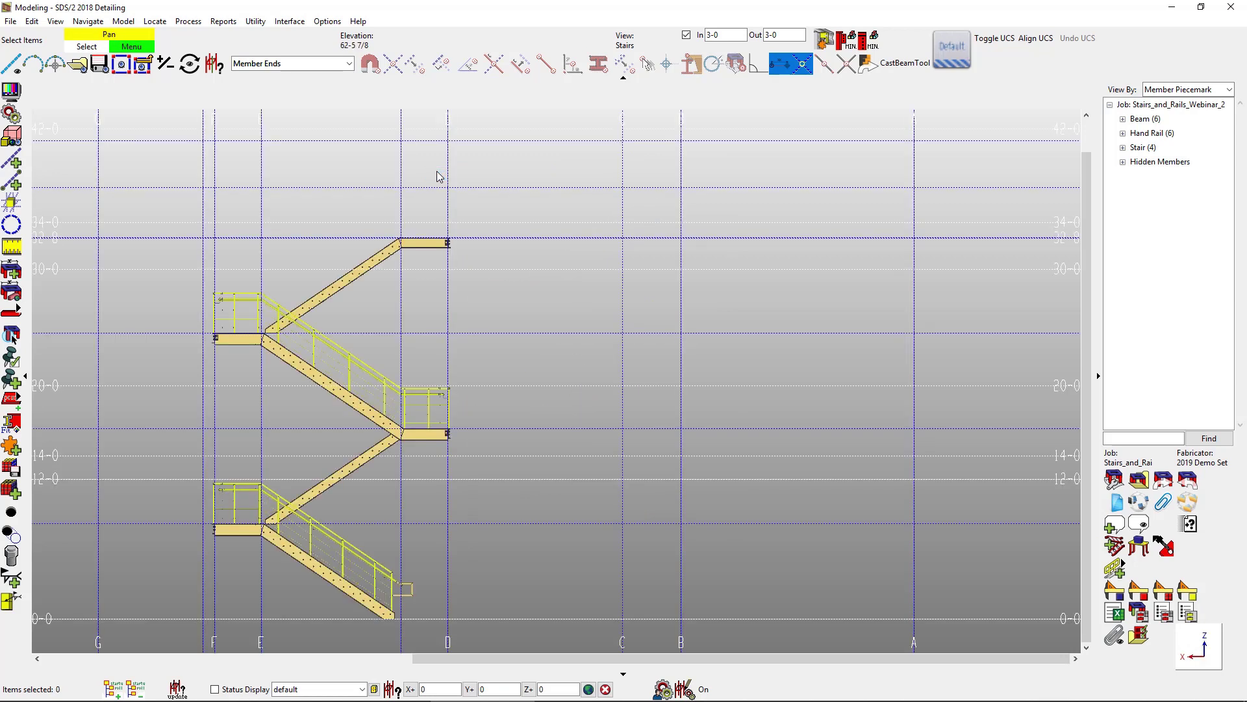
- Set the near view depth to 8-0 and restore the Default selection filter
double_click(735, 36)
type("8-0")
key("Tab")
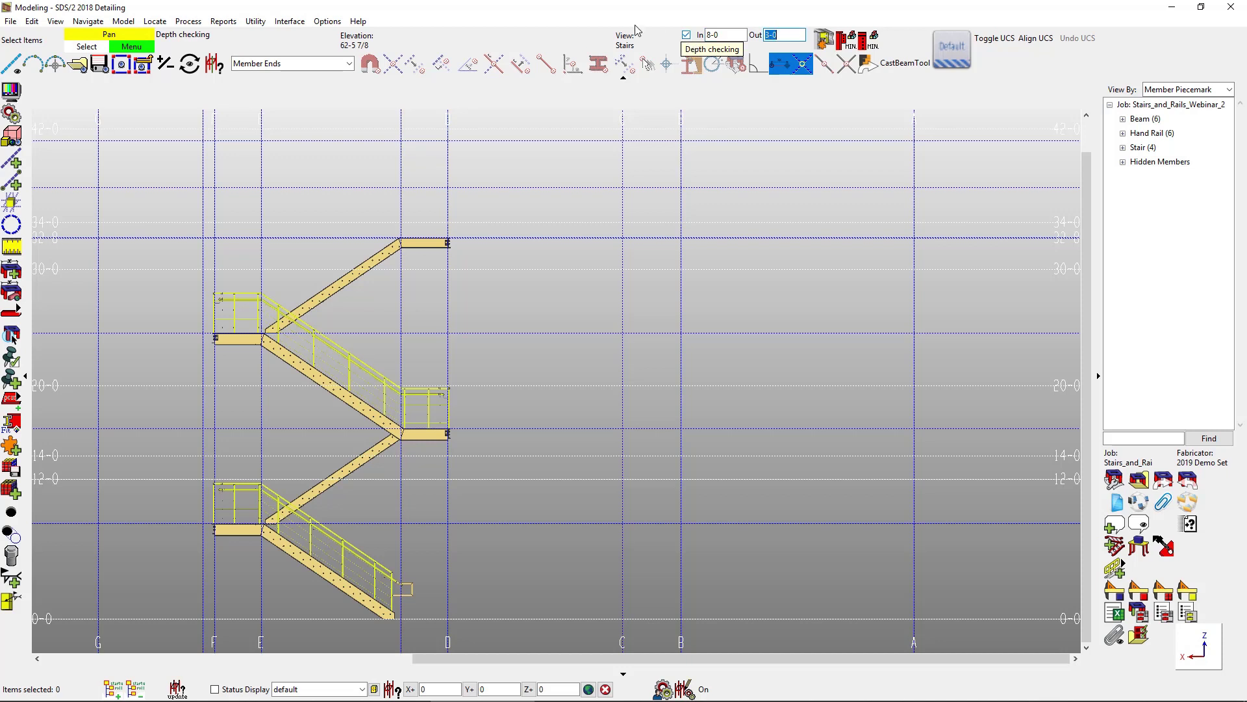
left_click(329, 63)
left_click(330, 81)
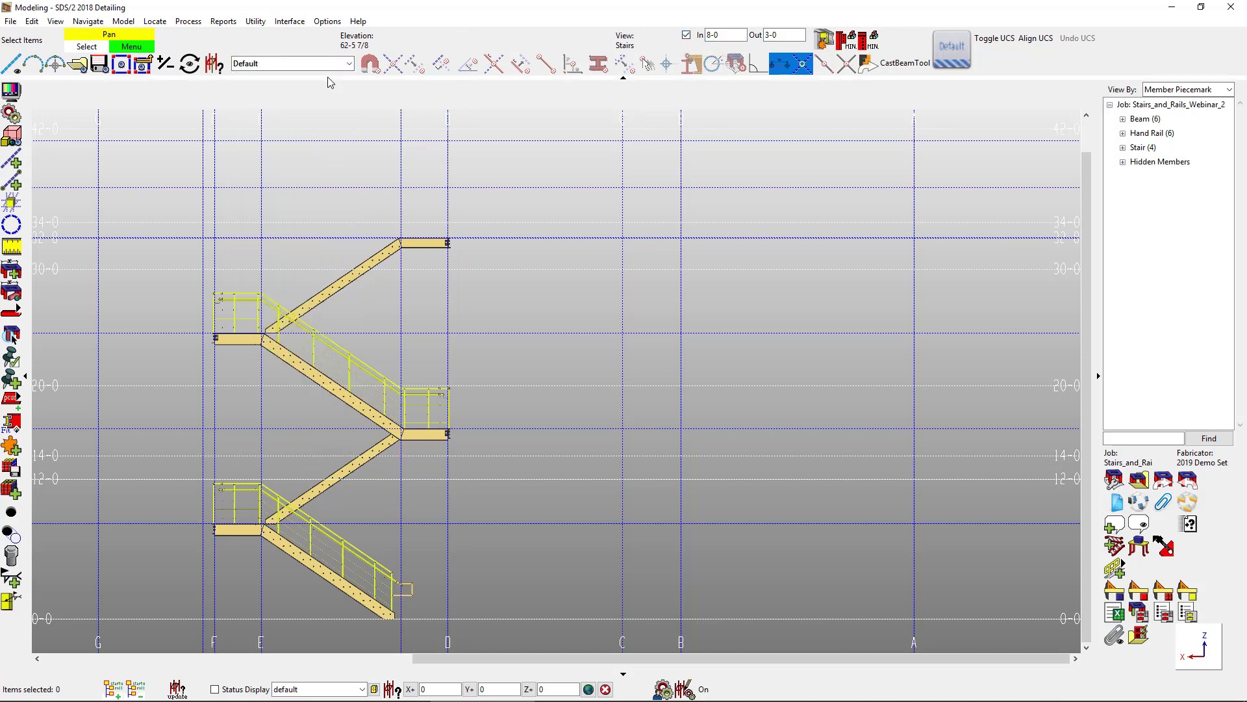
- Shift the elevation view with Move View, using the six horizontal grids and two points
left_click(10, 21)
mouse_move(30, 47)
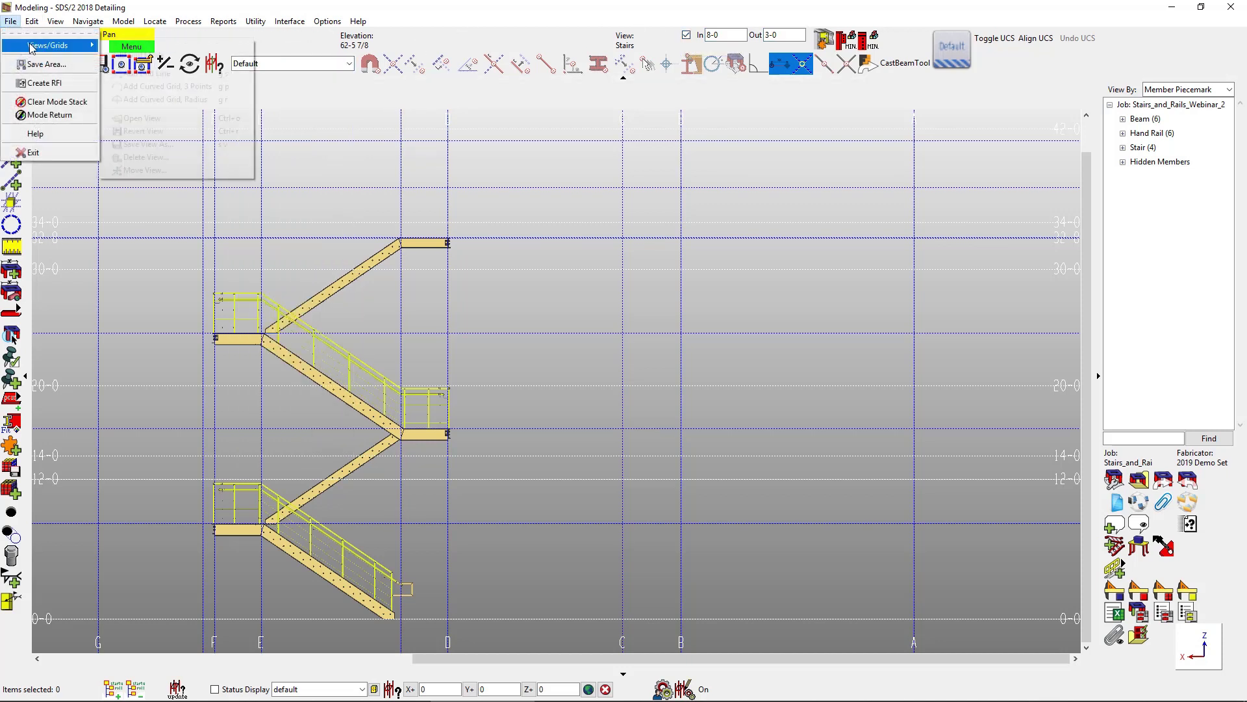
left_click(156, 170)
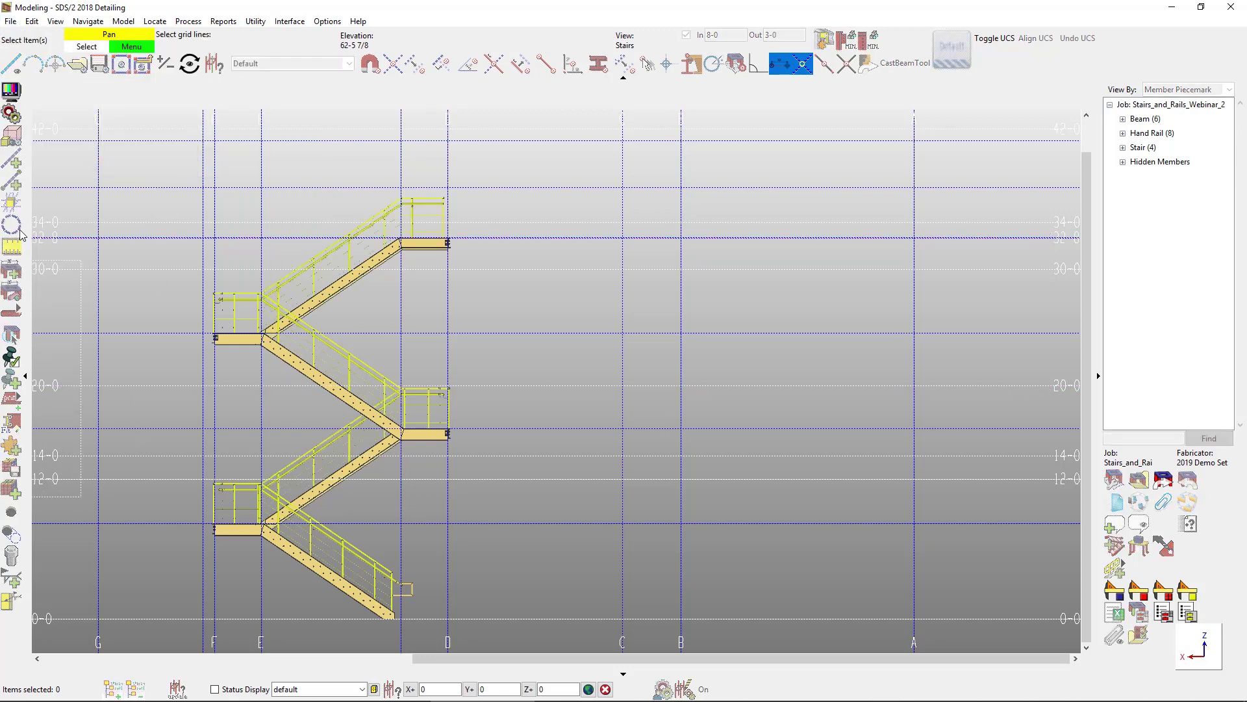
left_click_drag(19, 234, 20, 215)
right_click(85, 209)
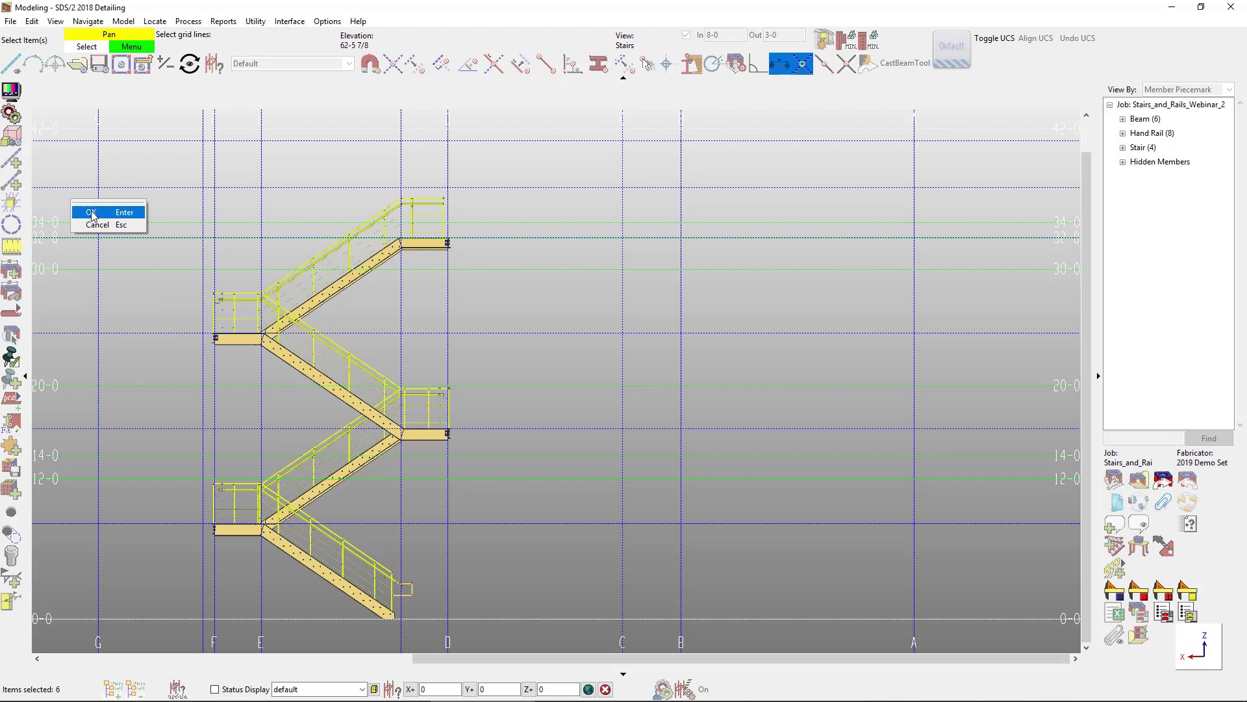
left_click(92, 213)
left_click(205, 222)
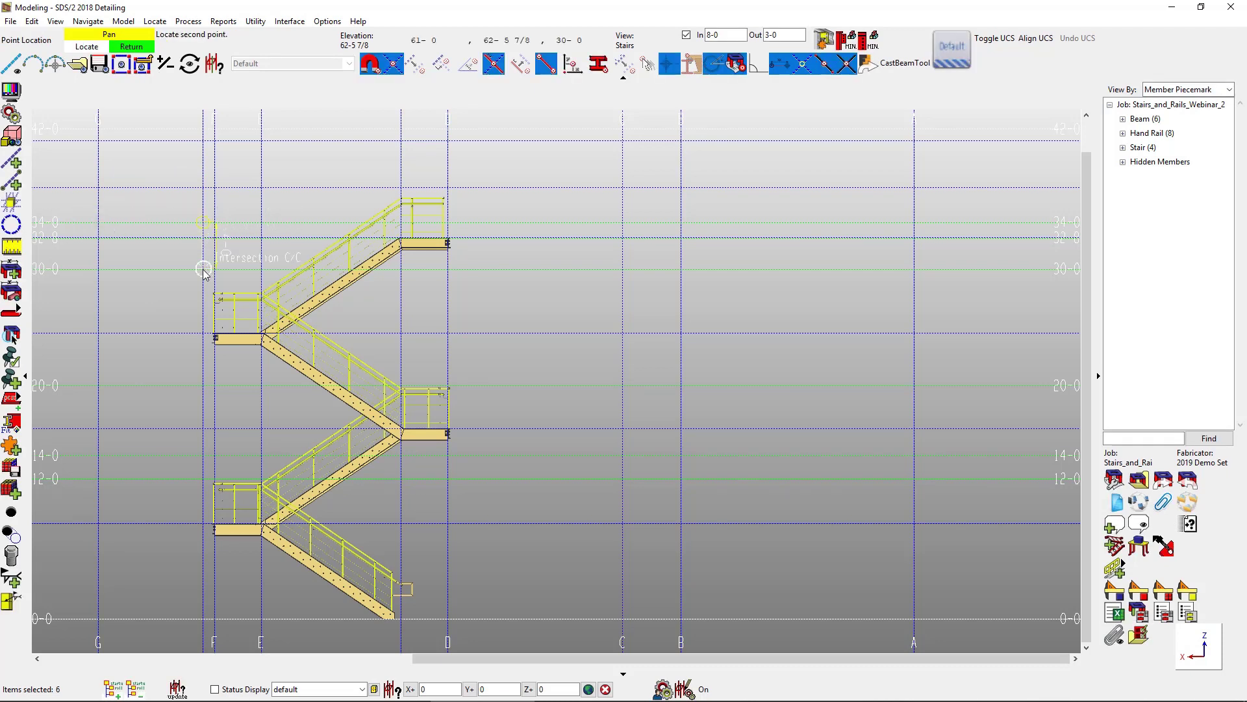
left_click(204, 269)
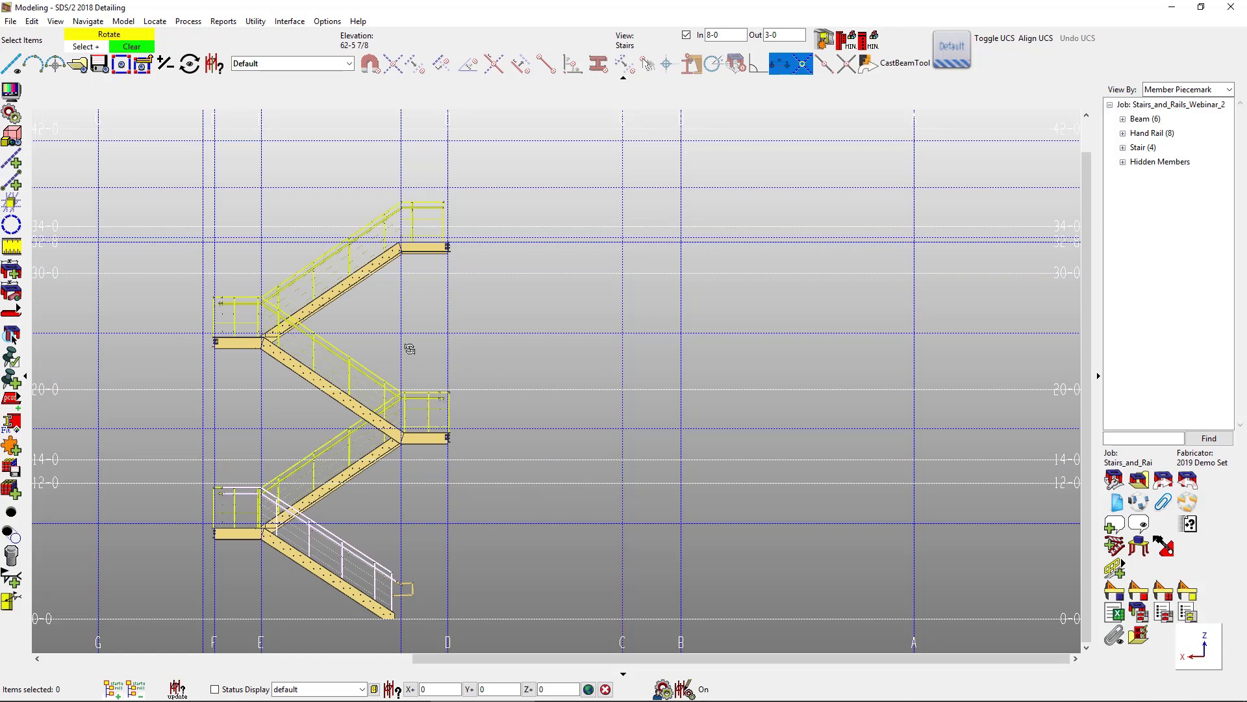
middle_click_drag(409, 348, 520, 397)
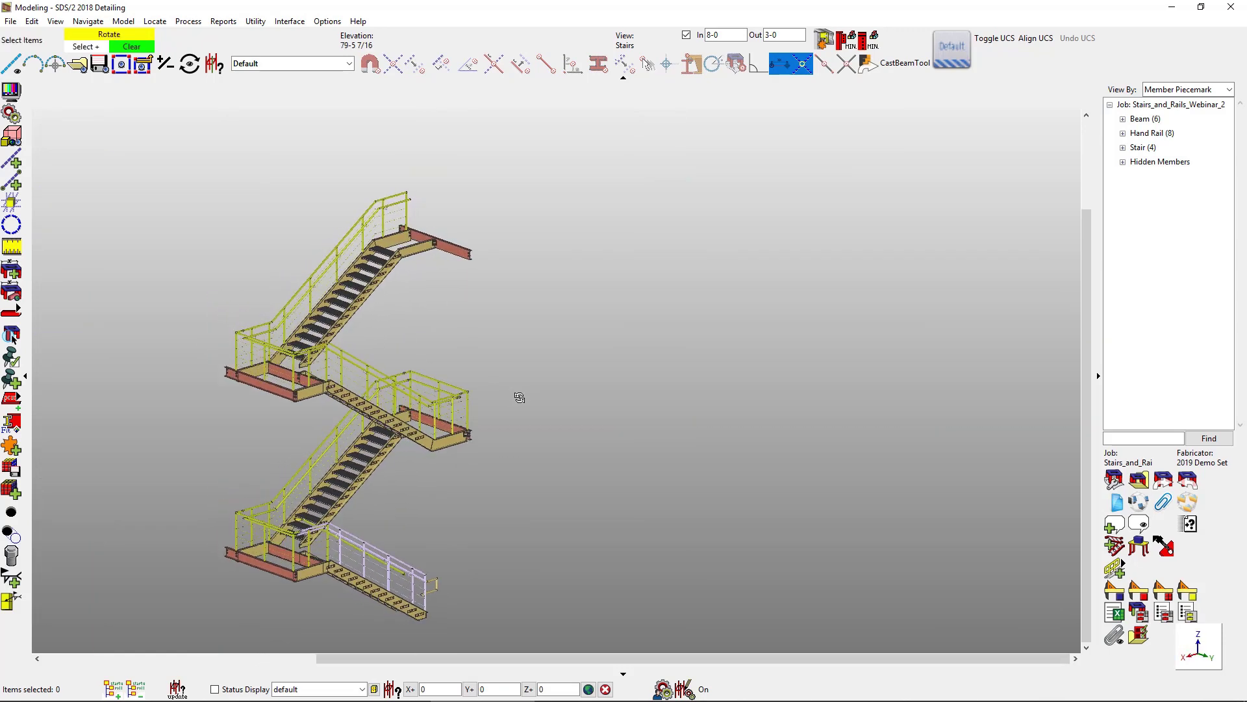
scroll(262, 503, "up", 5)
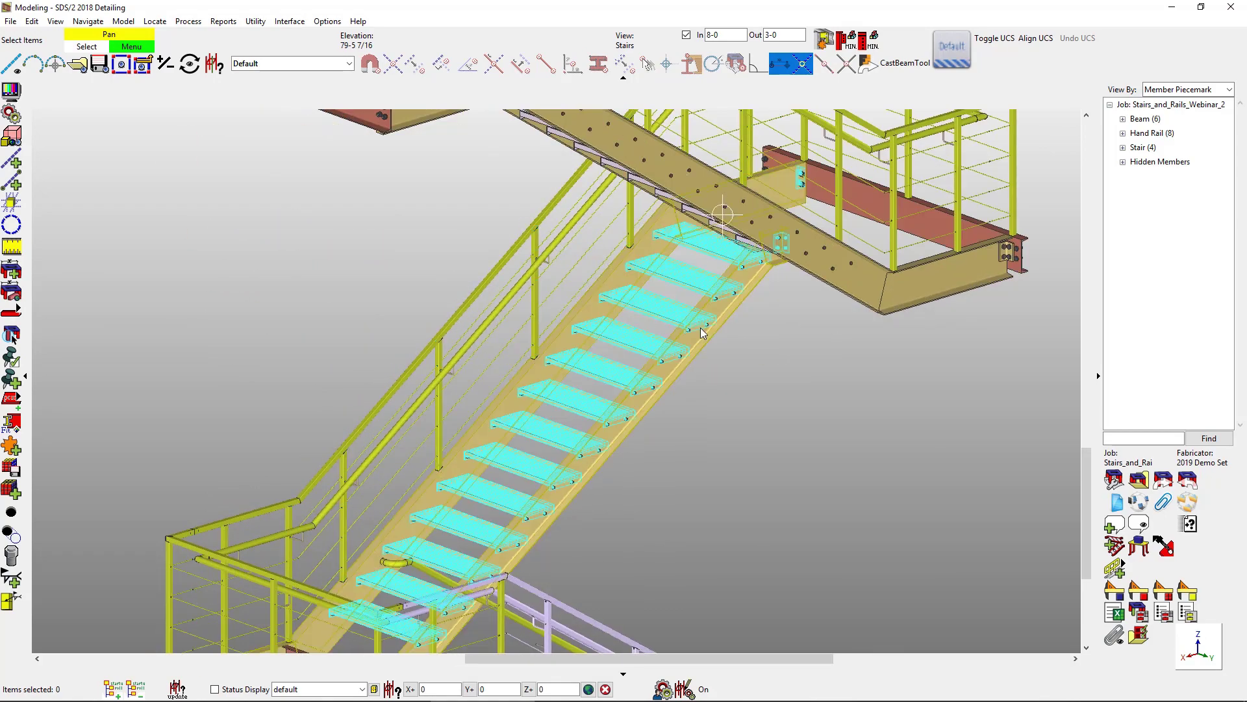
- Detail the stair now, accepting Member Annotations and Dimensioning, to generate drawing S_5
middle_click_drag(700, 327, 638, 557)
right_click(638, 558)
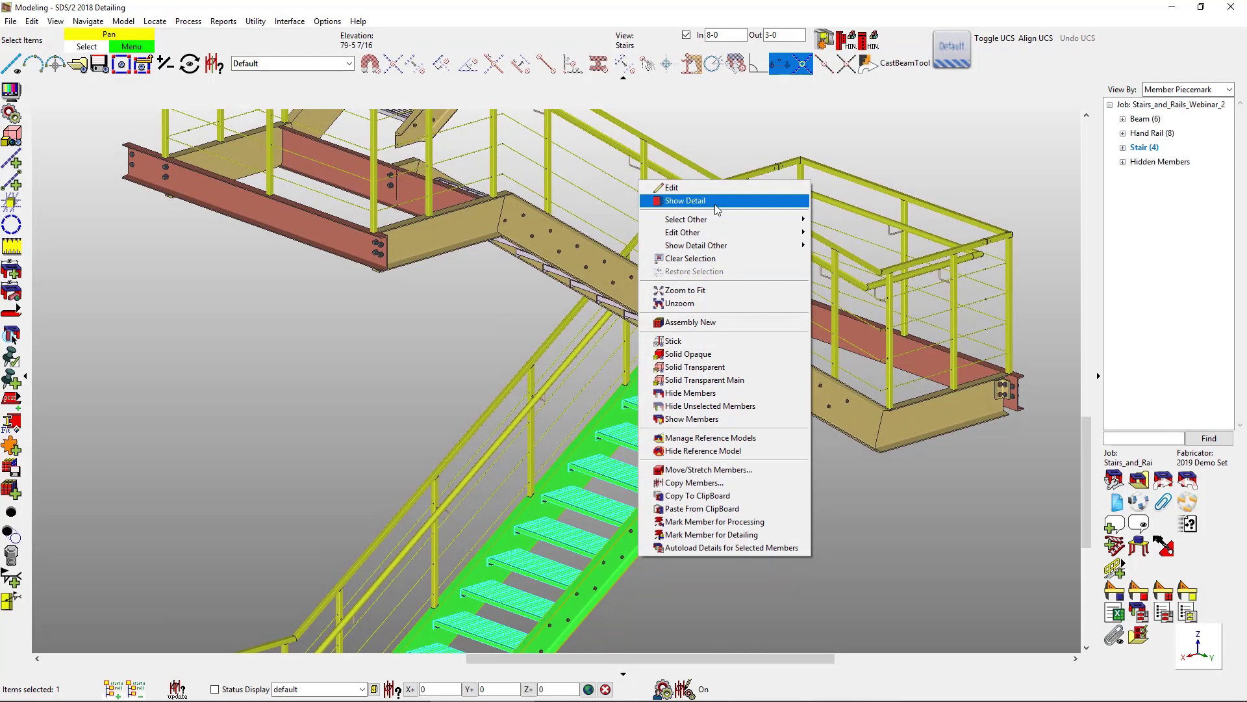
left_click(715, 204)
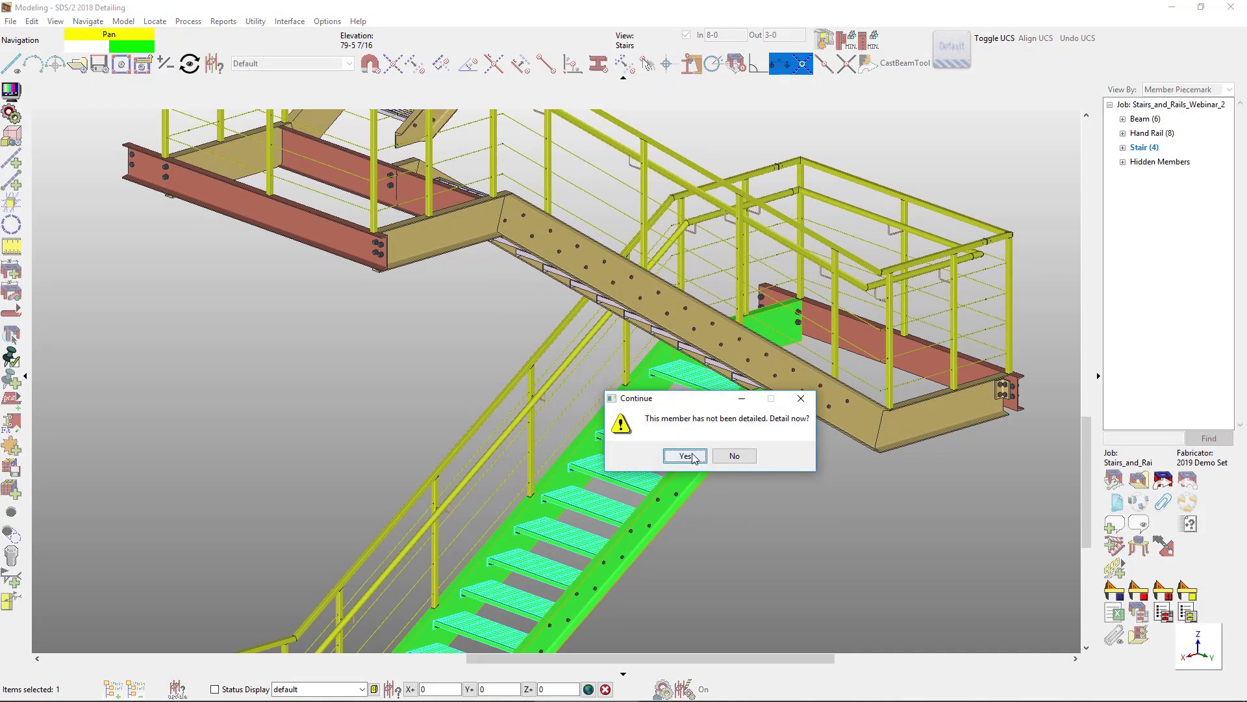
left_click(686, 456)
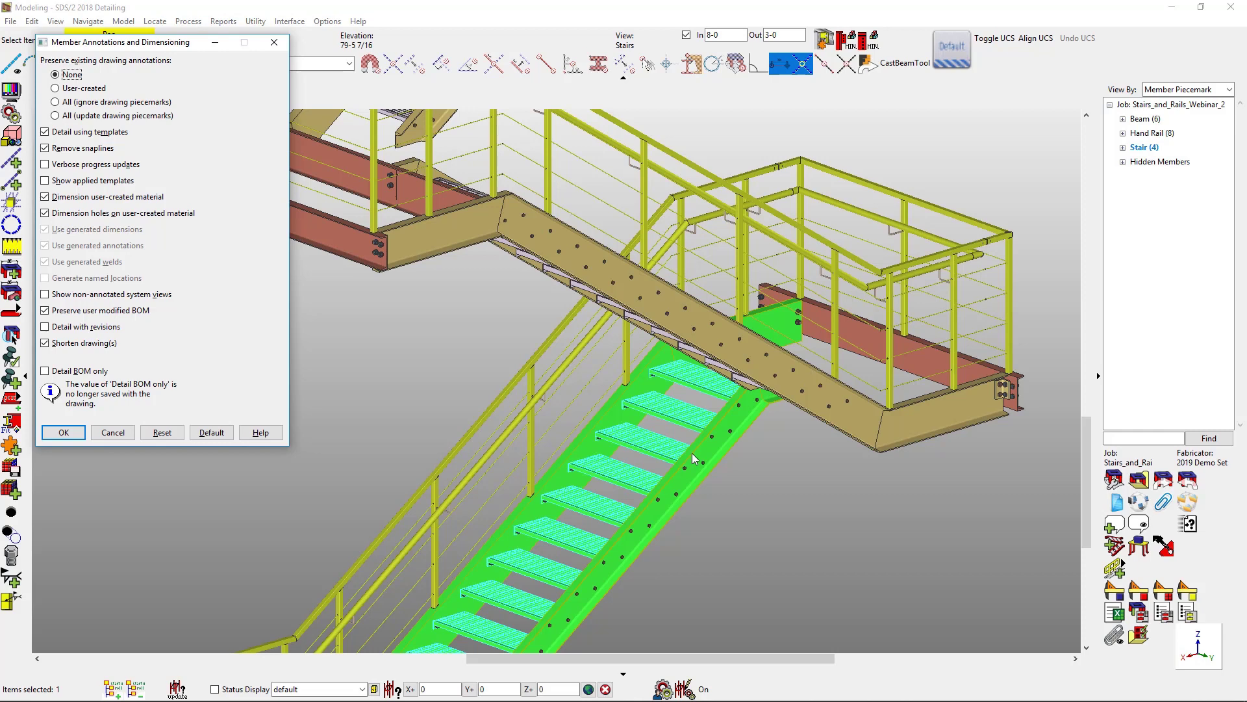
left_click(64, 432)
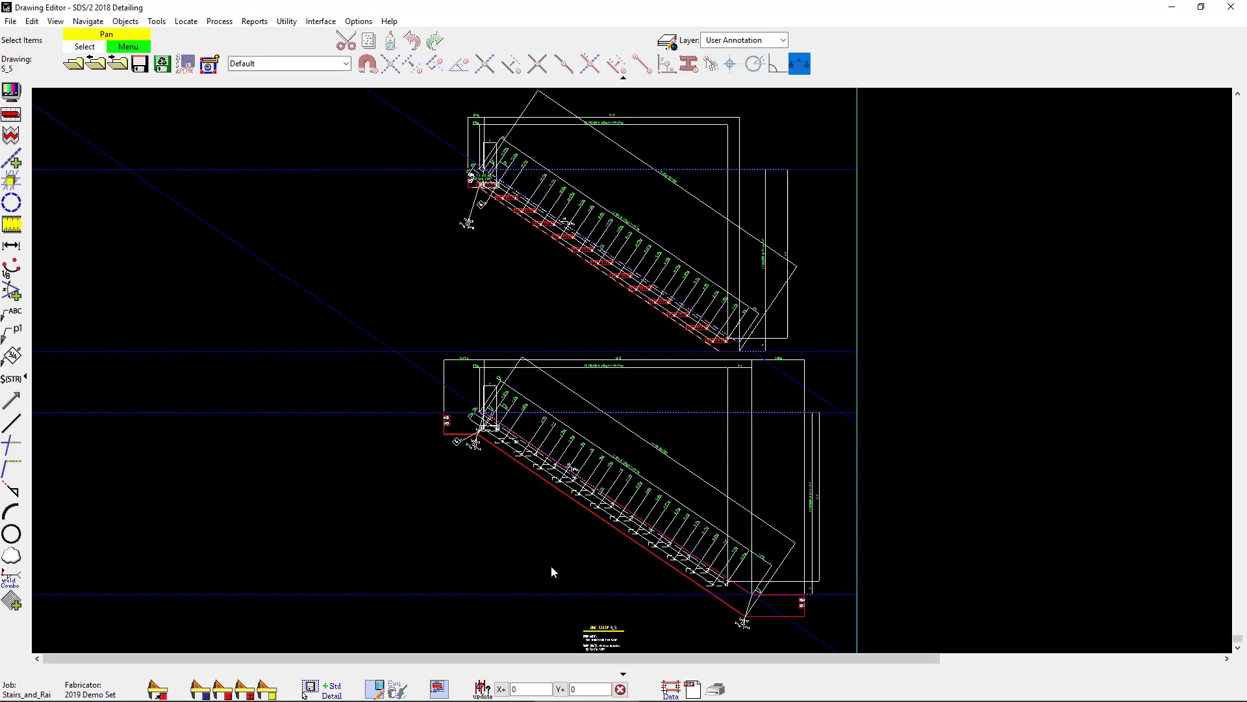
- Review the stair's tread dimensions and accept the drawing's bill of material
scroll(555, 562, "up", 5)
middle_click_drag(621, 474, 496, 534)
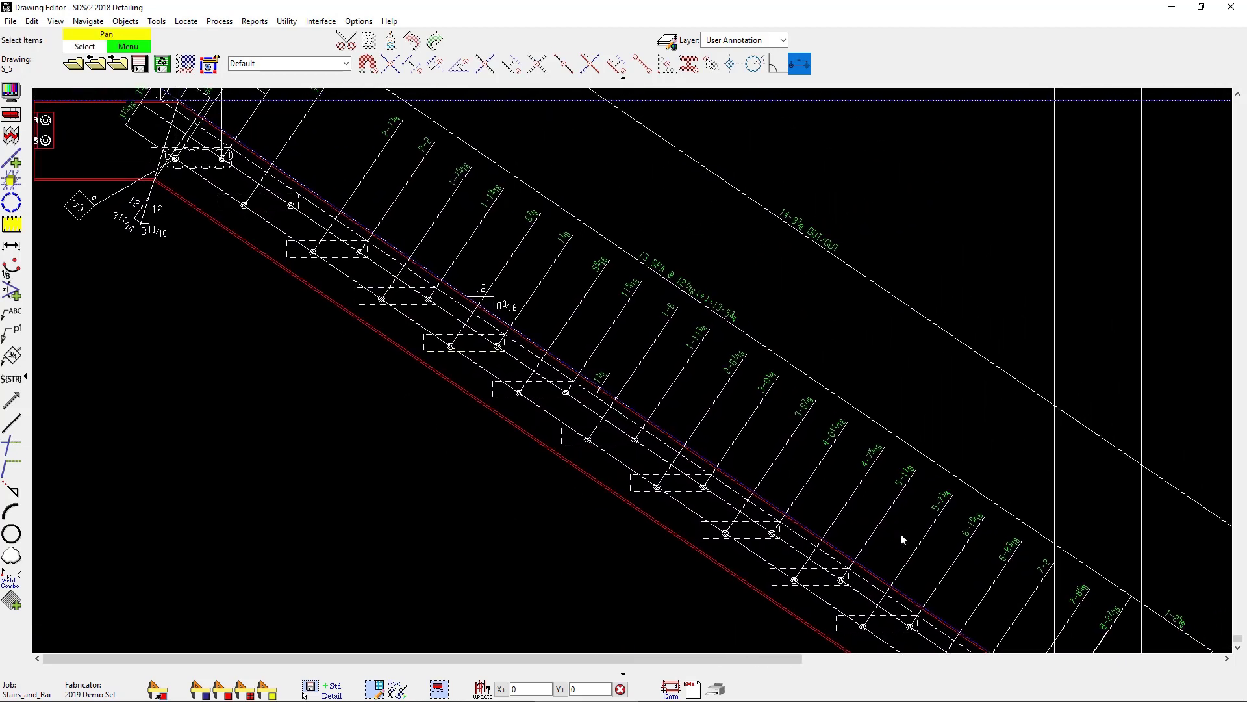
middle_click_drag(888, 529, 736, 459)
scroll(741, 474, "down", 1)
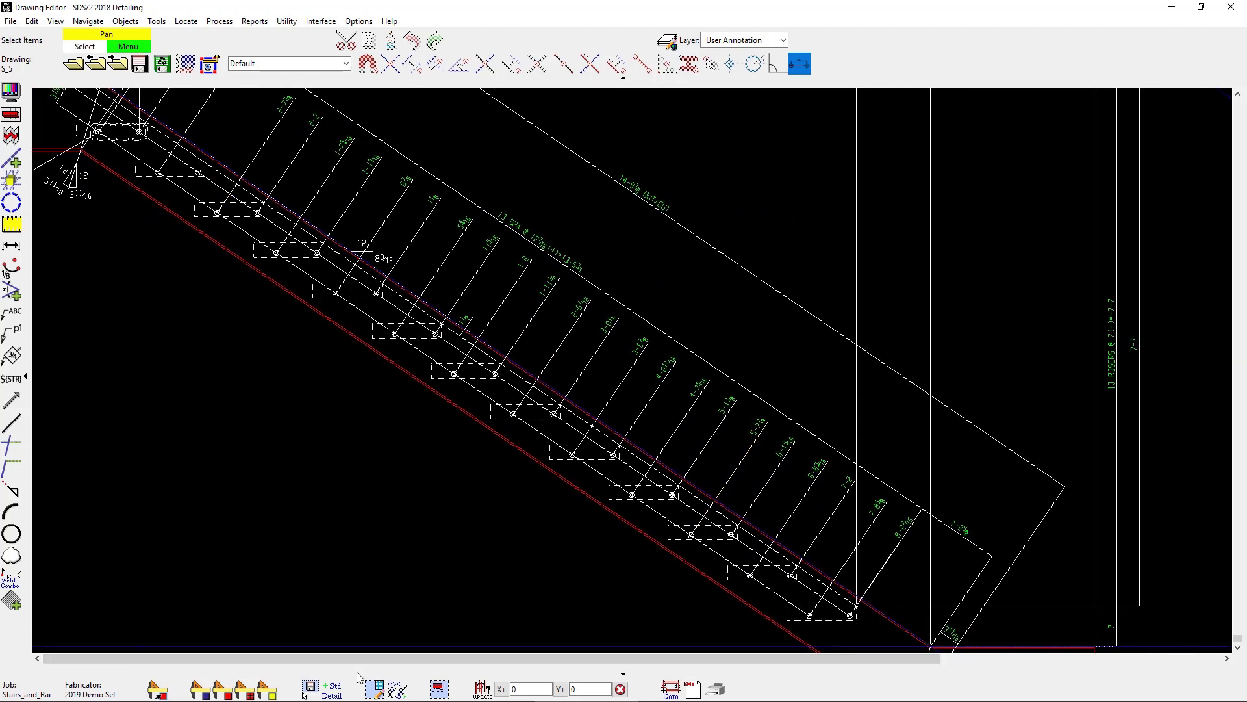
left_click(375, 689)
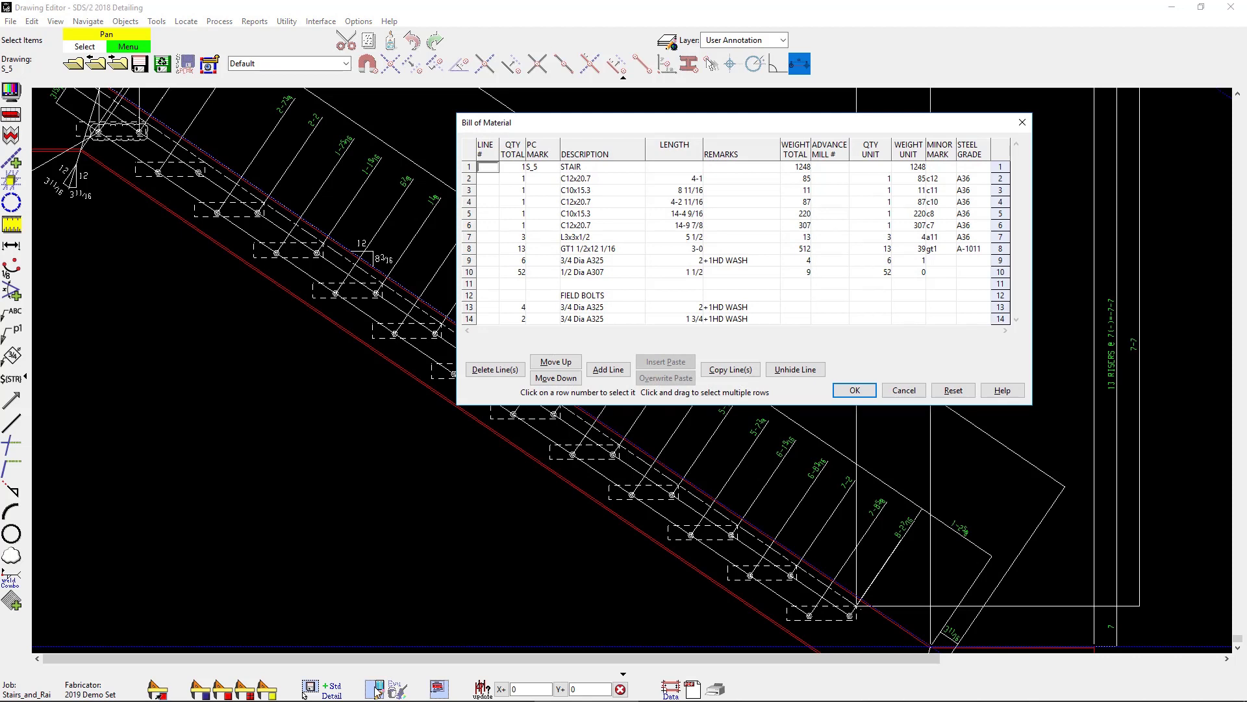
left_click(855, 390)
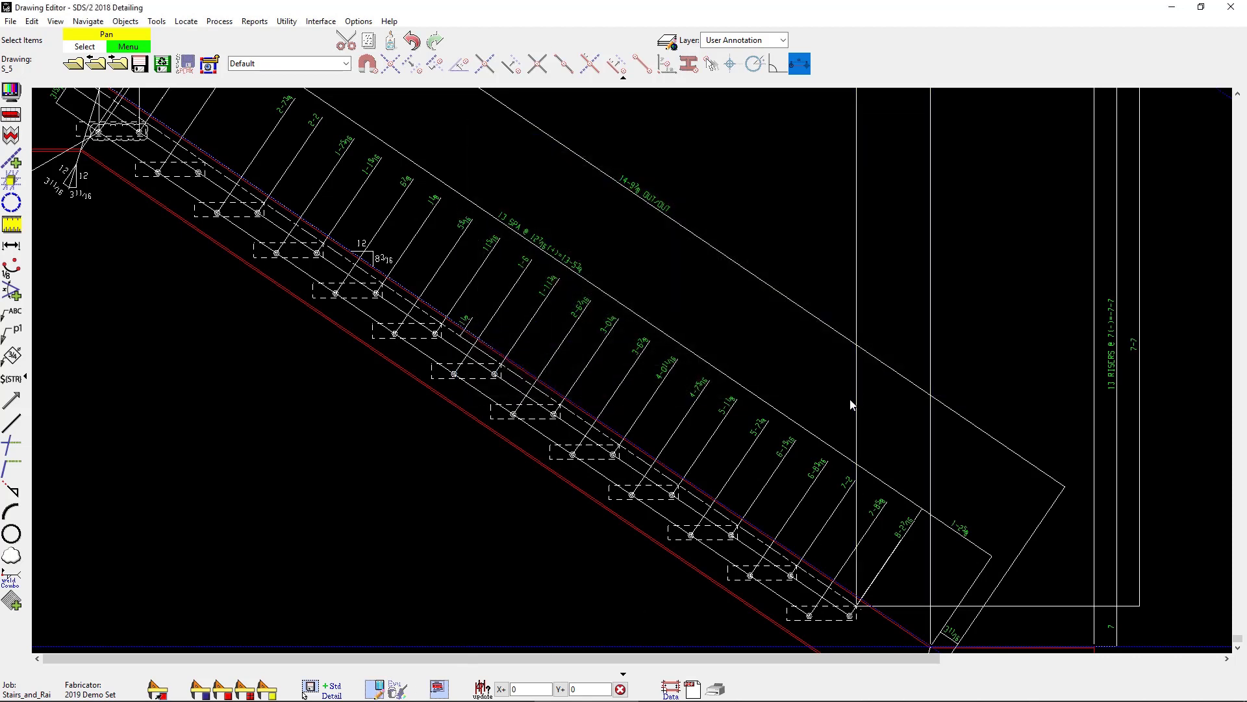
- Detail the member drawings from the lower stair view, then set drawing S_5 aside
scroll(816, 369, "down", 1)
middle_click_drag(816, 369, 768, 697)
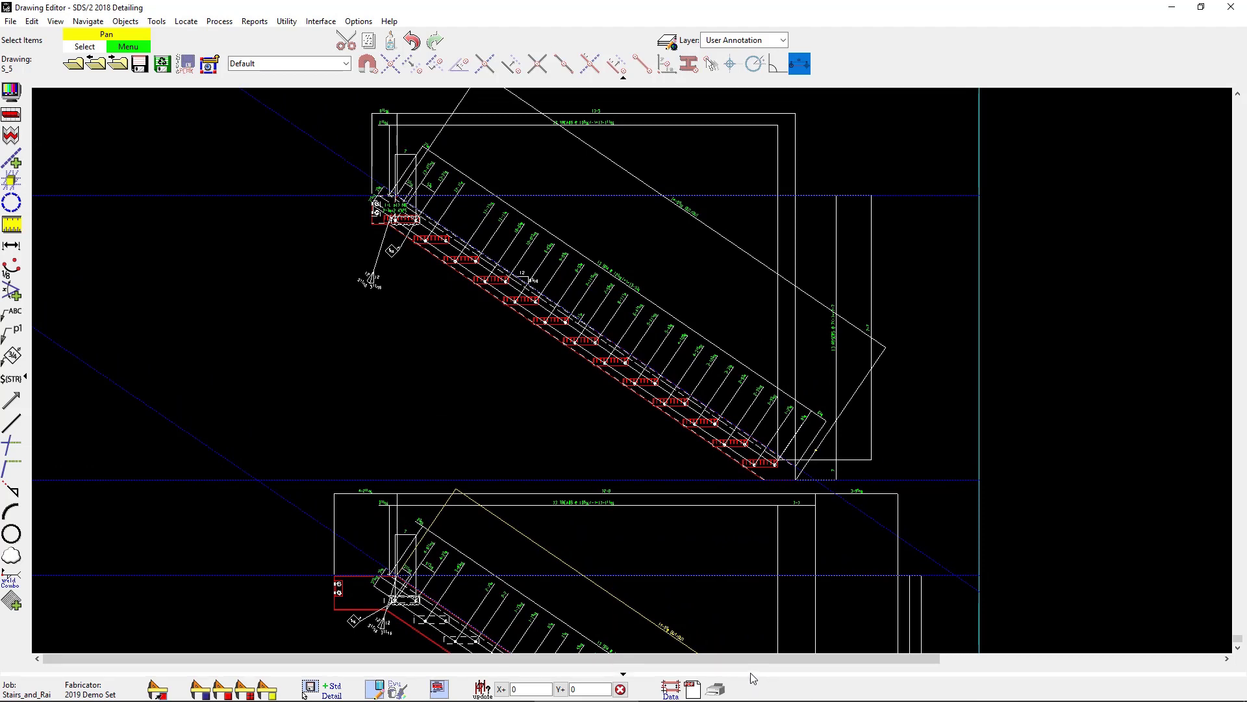
left_click(225, 691)
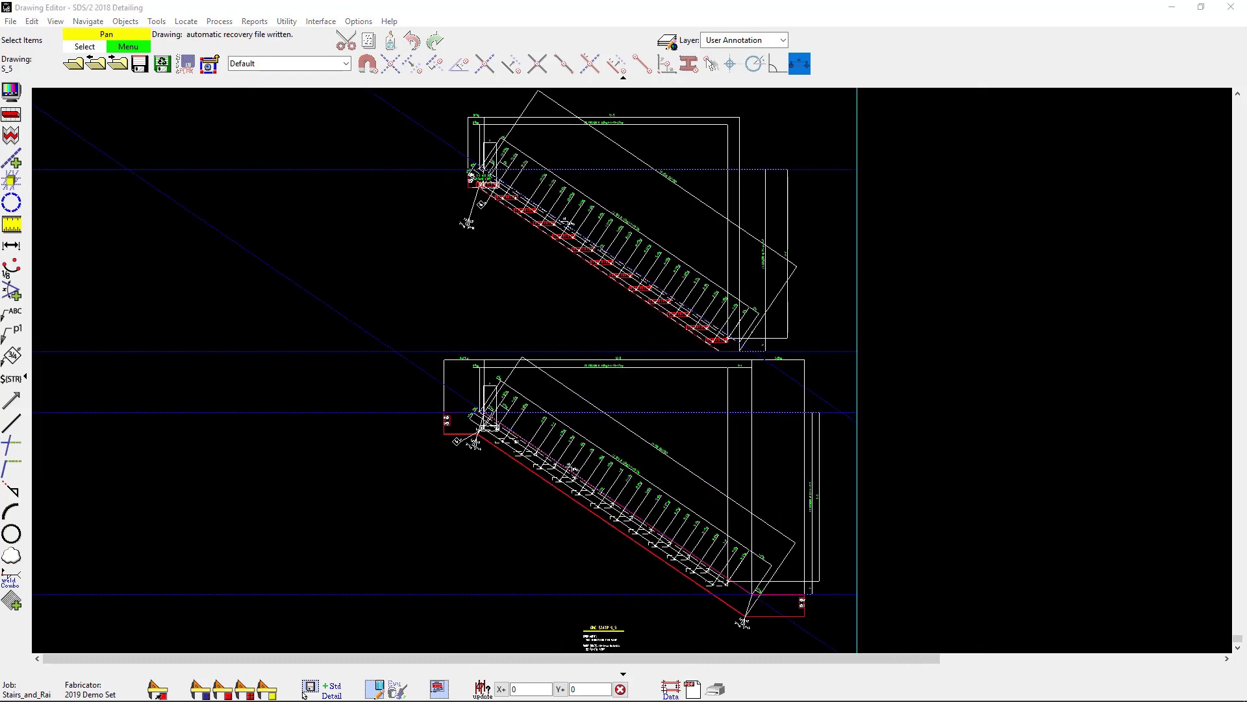
left_click(1172, 8)
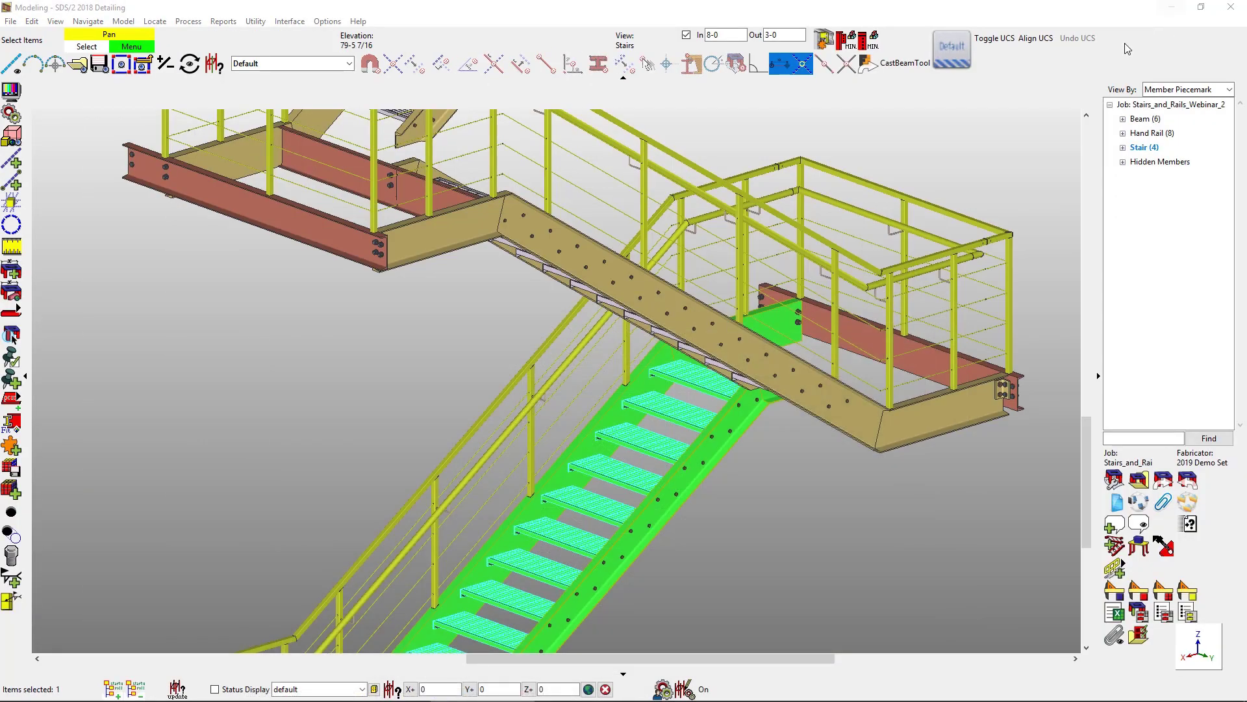
- Show all members at a 25-0 near depth to reveal the adjoining steel frame
left_click(838, 577)
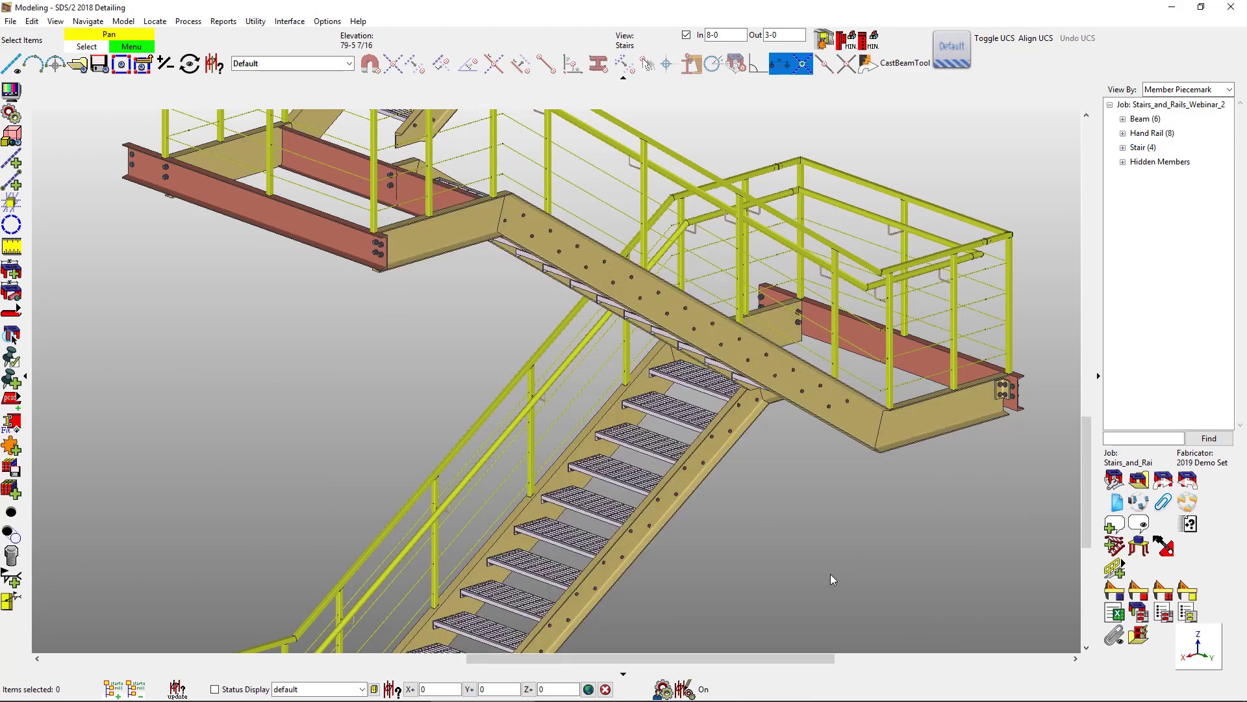
scroll(830, 575, "down", 3)
right_click(830, 574)
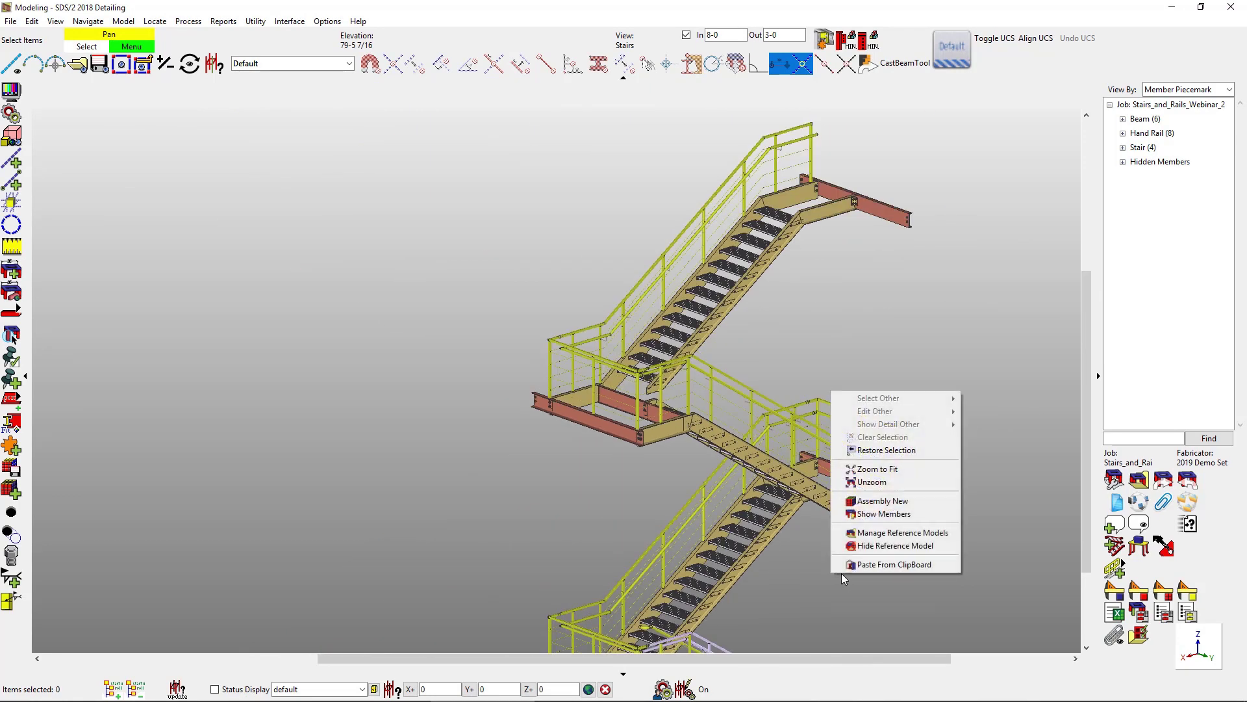
left_click(898, 514)
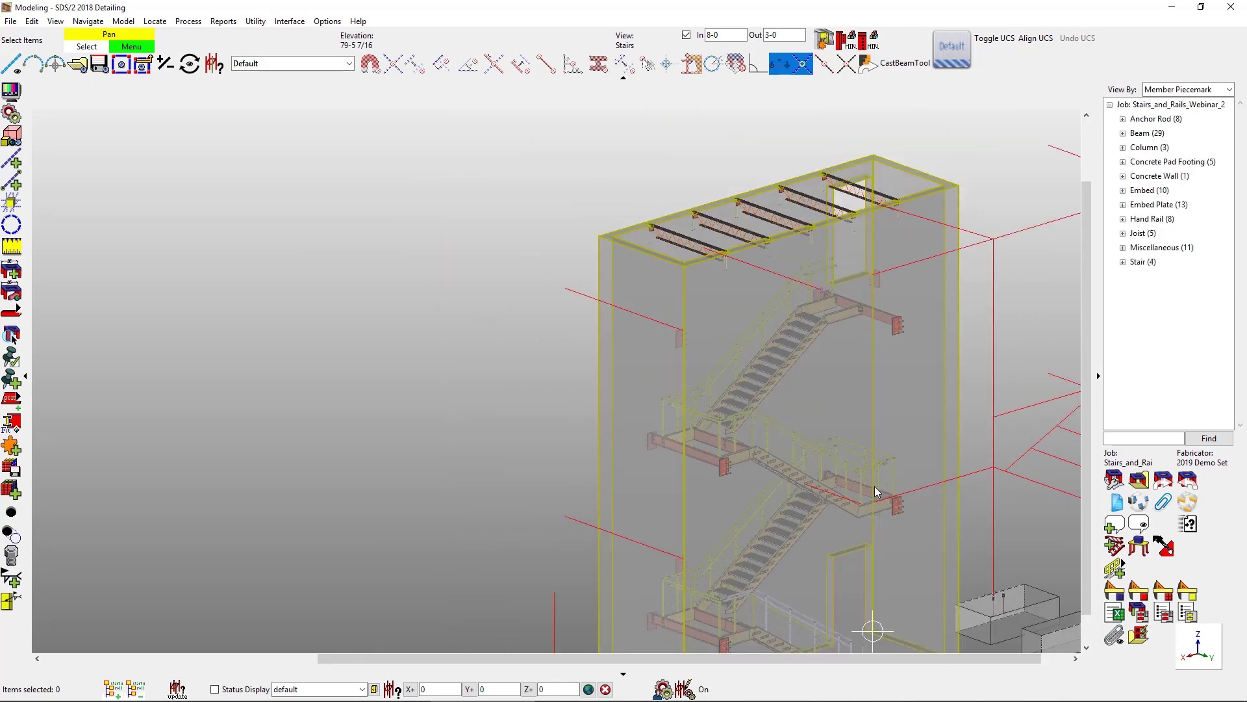
double_click(722, 34)
type("25-0")
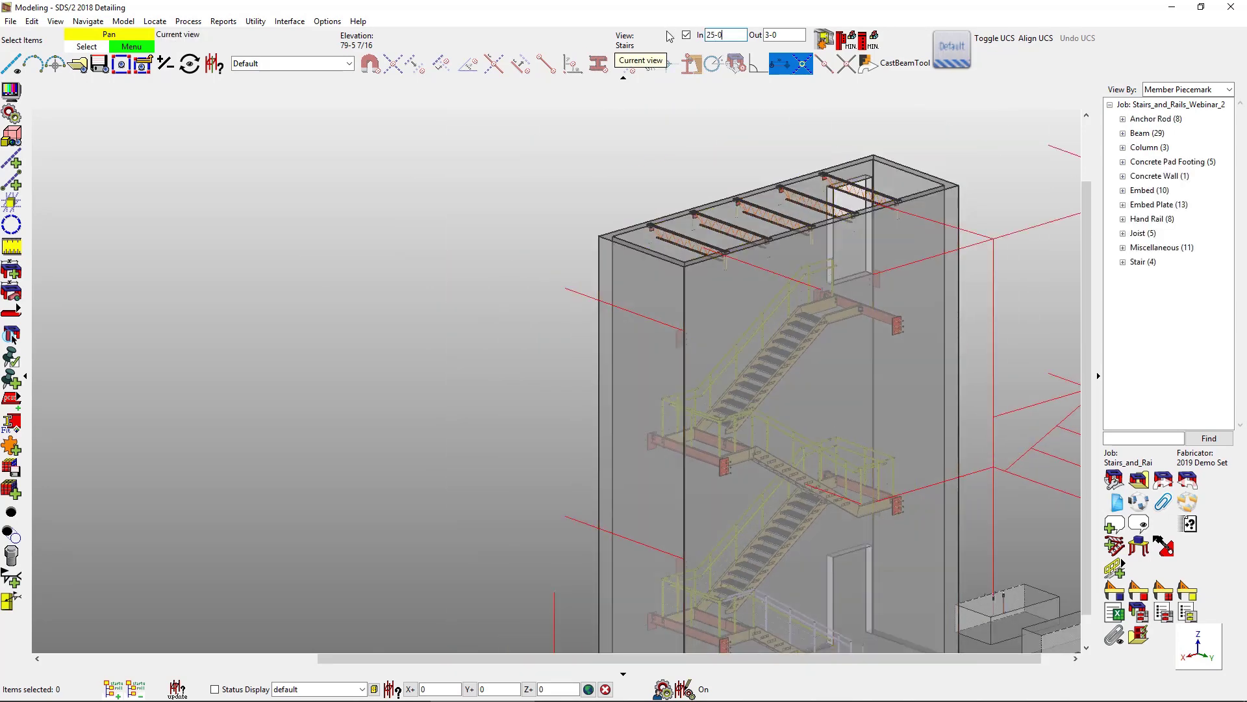
key("Return")
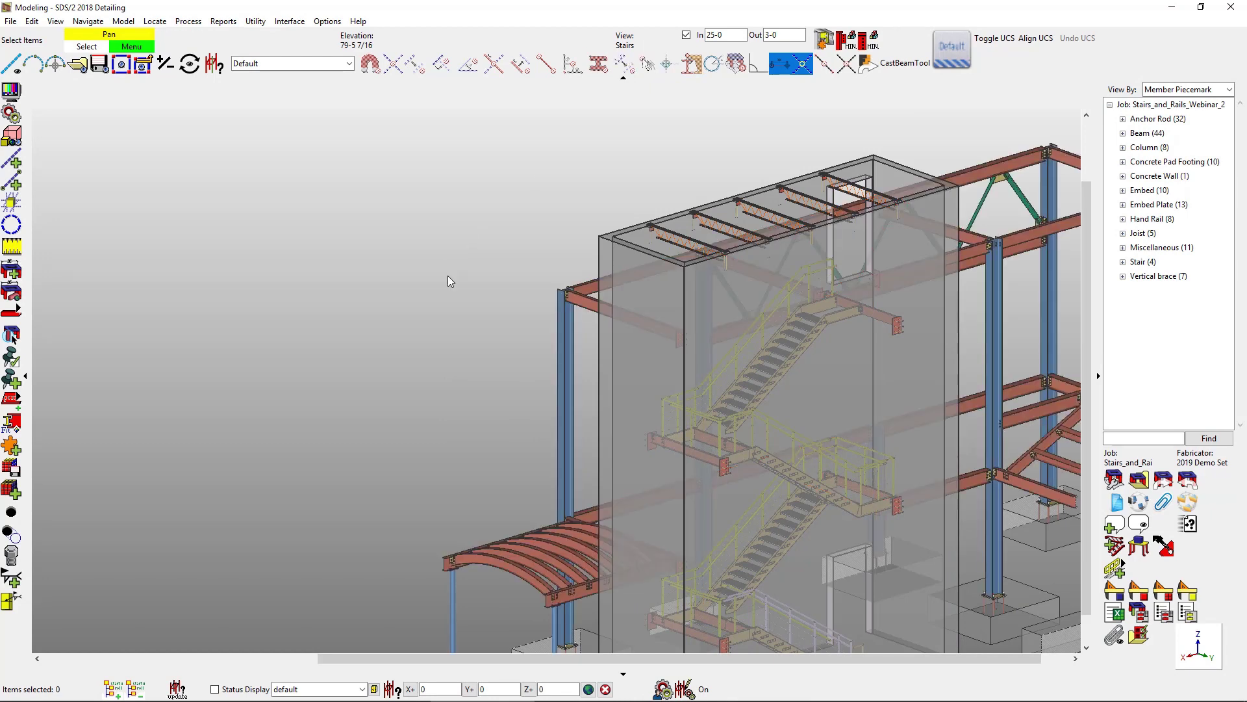
middle_click_drag(611, 311, 891, 301)
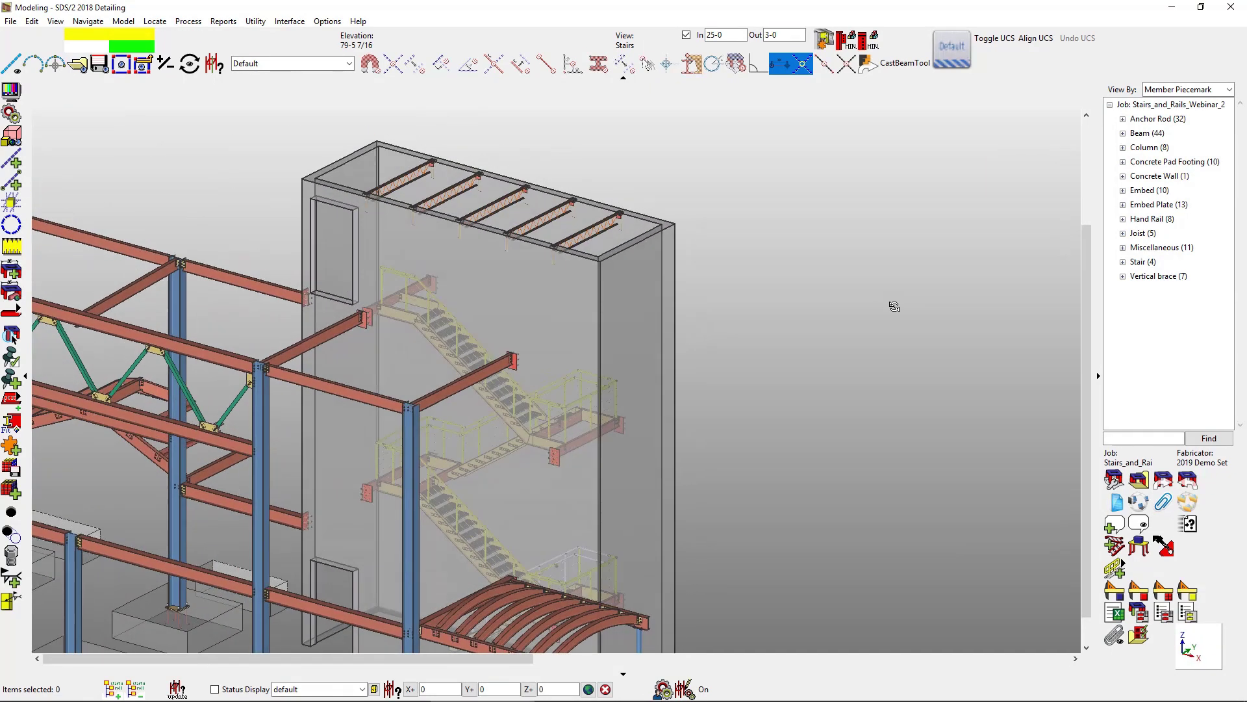
middle_click_drag(442, 299, 821, 401)
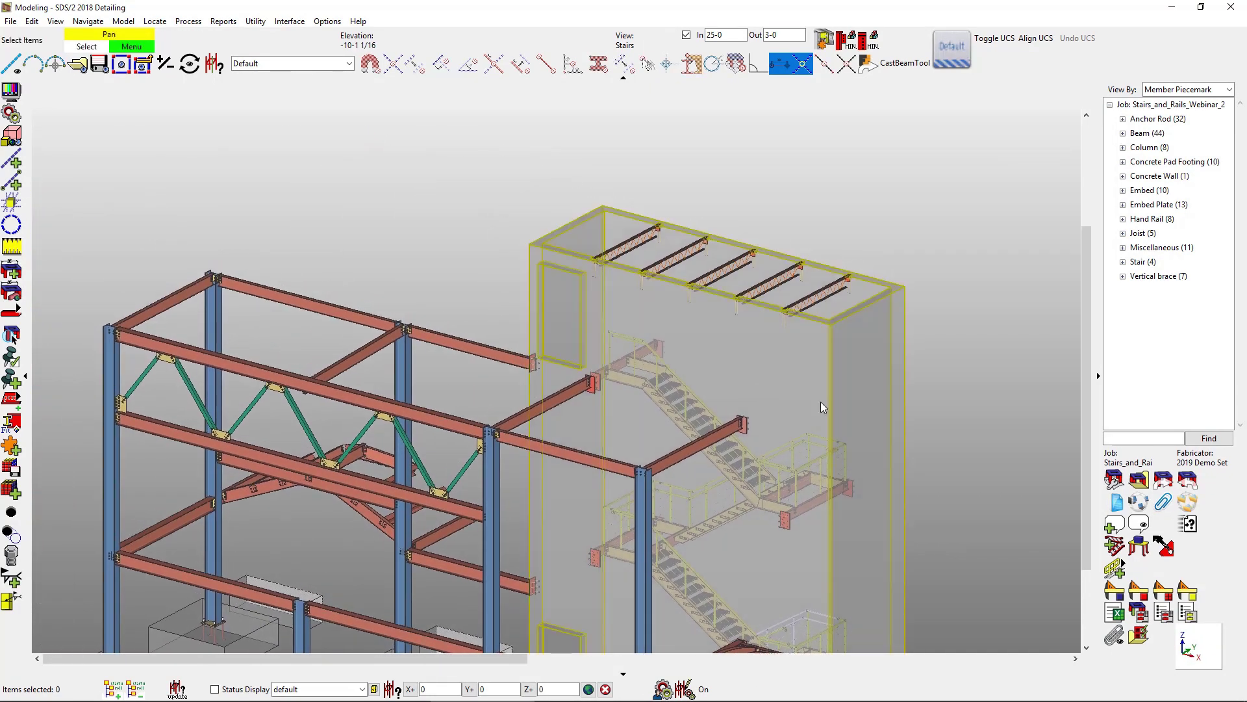
mouse_move(1115, 569)
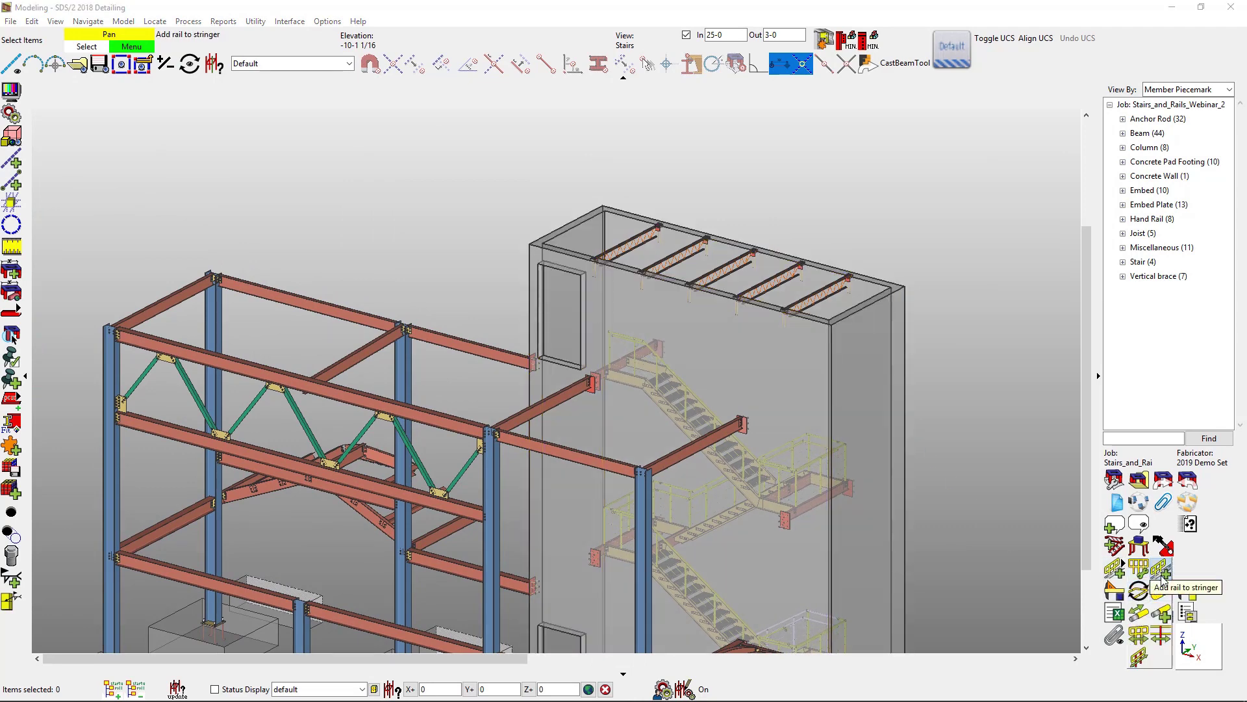
left_click(1163, 572)
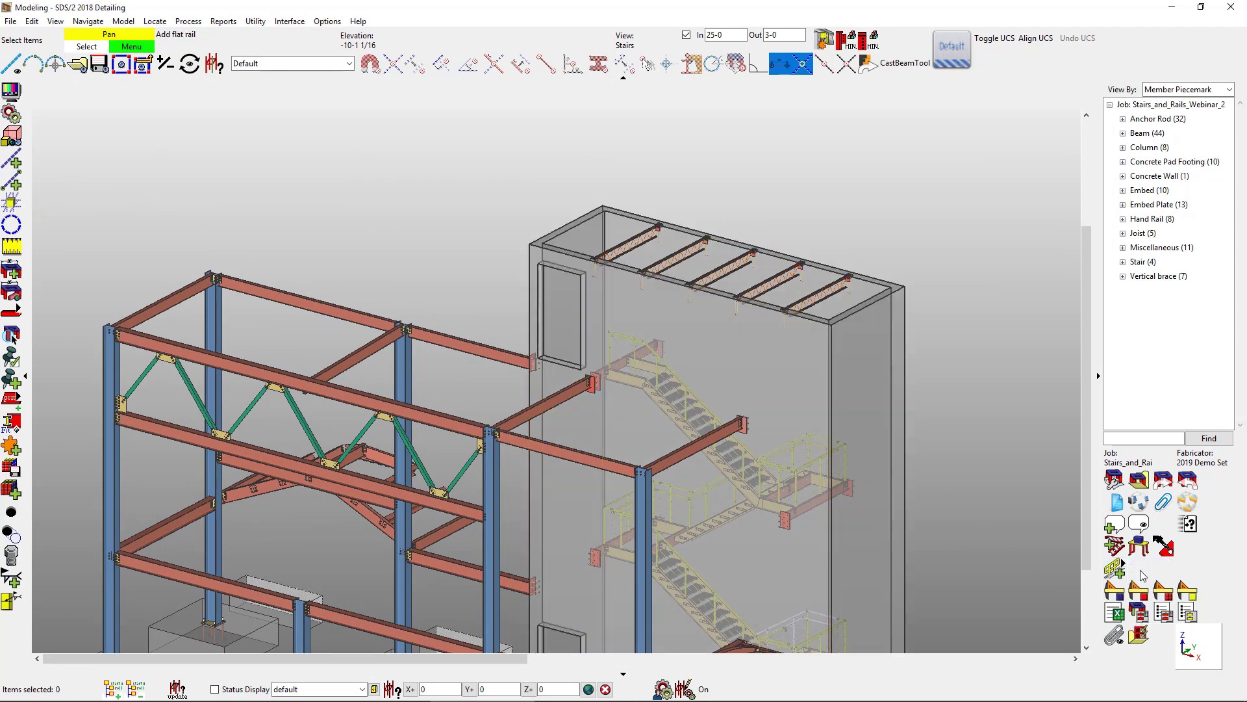
- Trace the rail line over the frame's beam end and column tops with offset 5
left_click(535, 361)
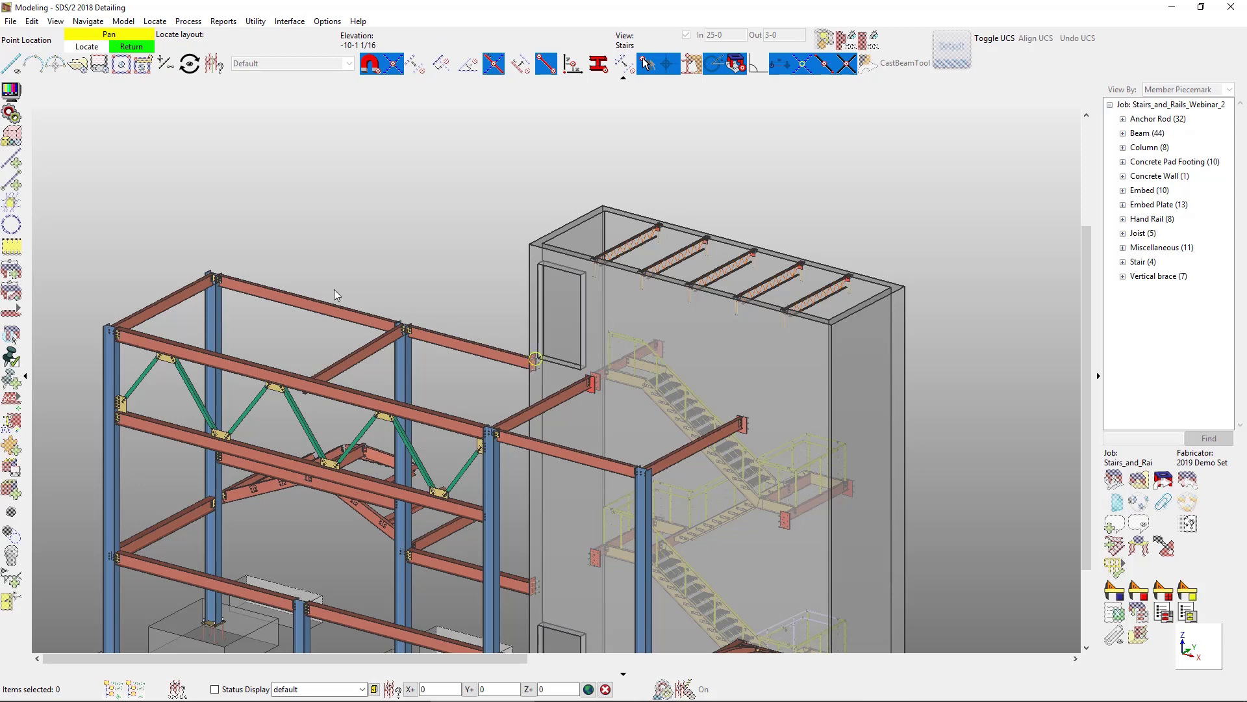
left_click(213, 276)
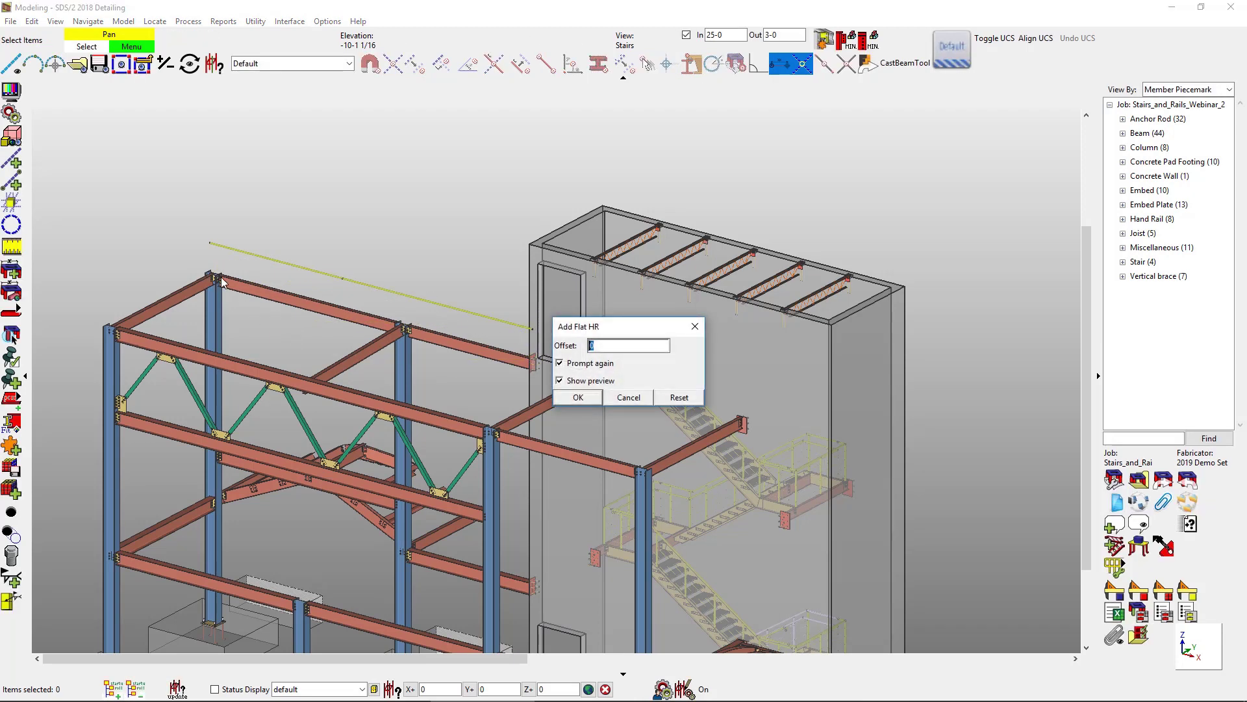
type("5 1/2")
left_click(560, 363)
left_click(577, 397)
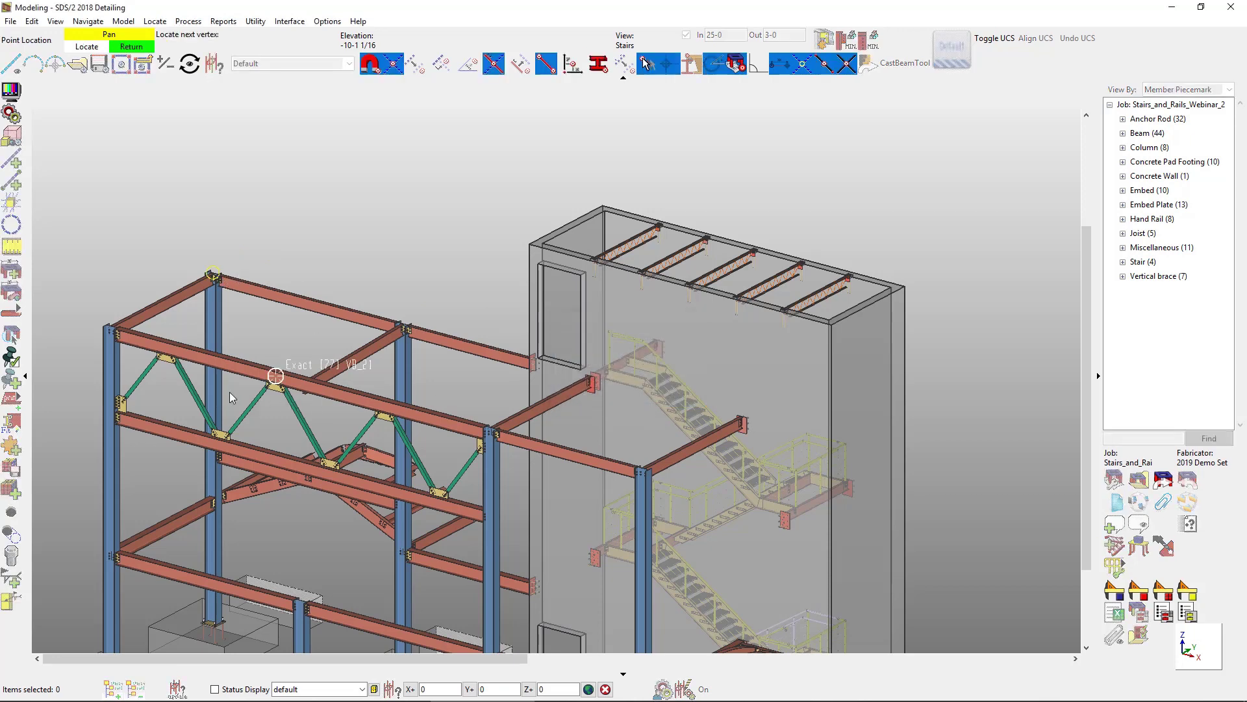
left_click(111, 328)
left_click(643, 469)
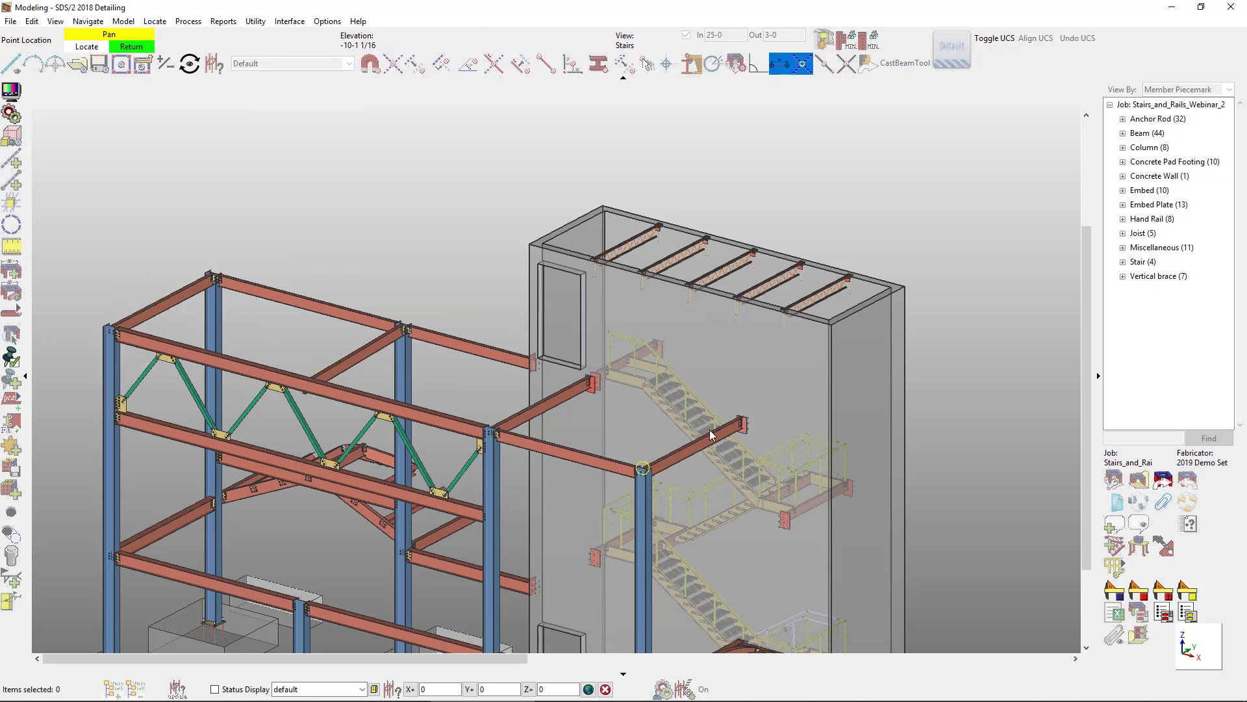
right_click(745, 421)
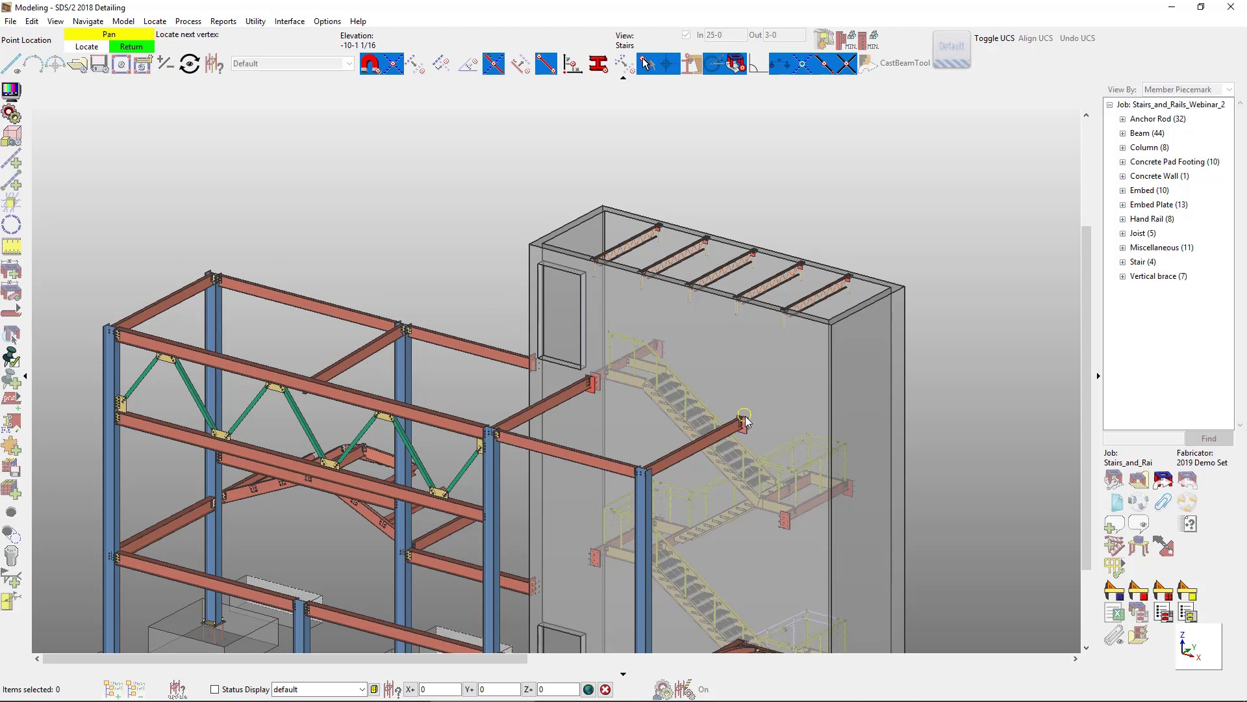
right_click(746, 421)
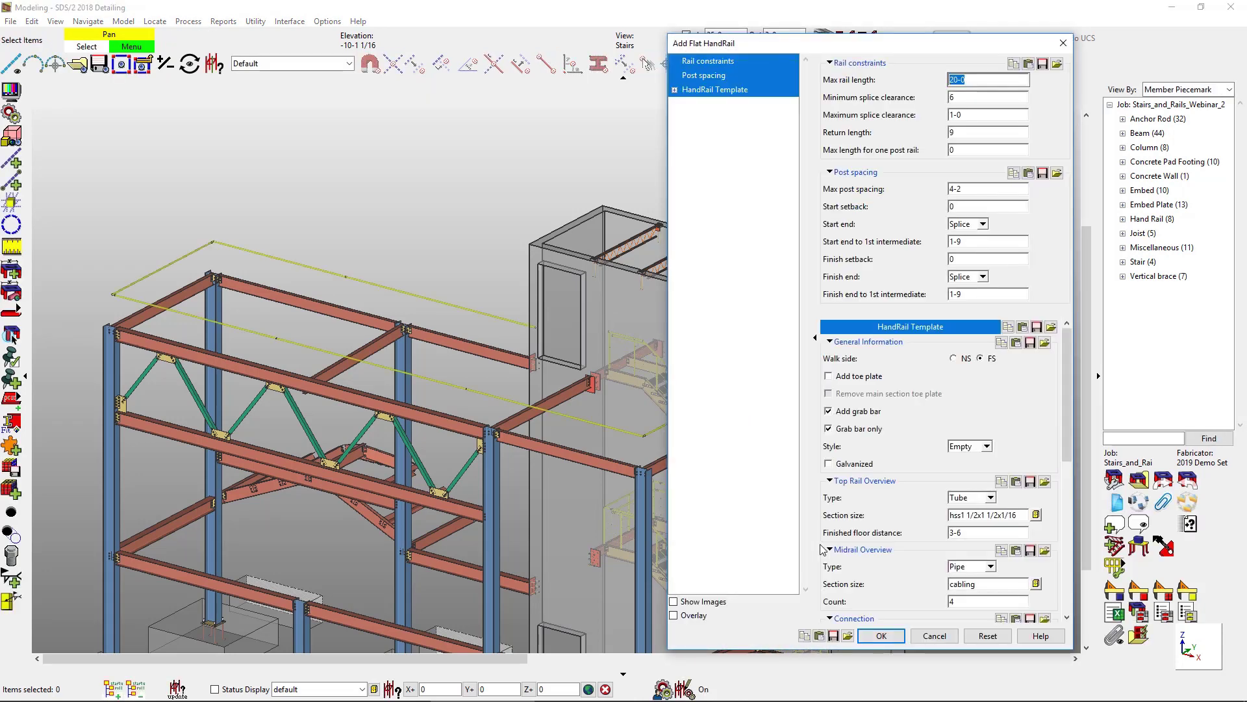
- Load the Balcony_Mesh settings with a 20-0 maximum rail length and create the rails
left_click(848, 635)
double_click(857, 171)
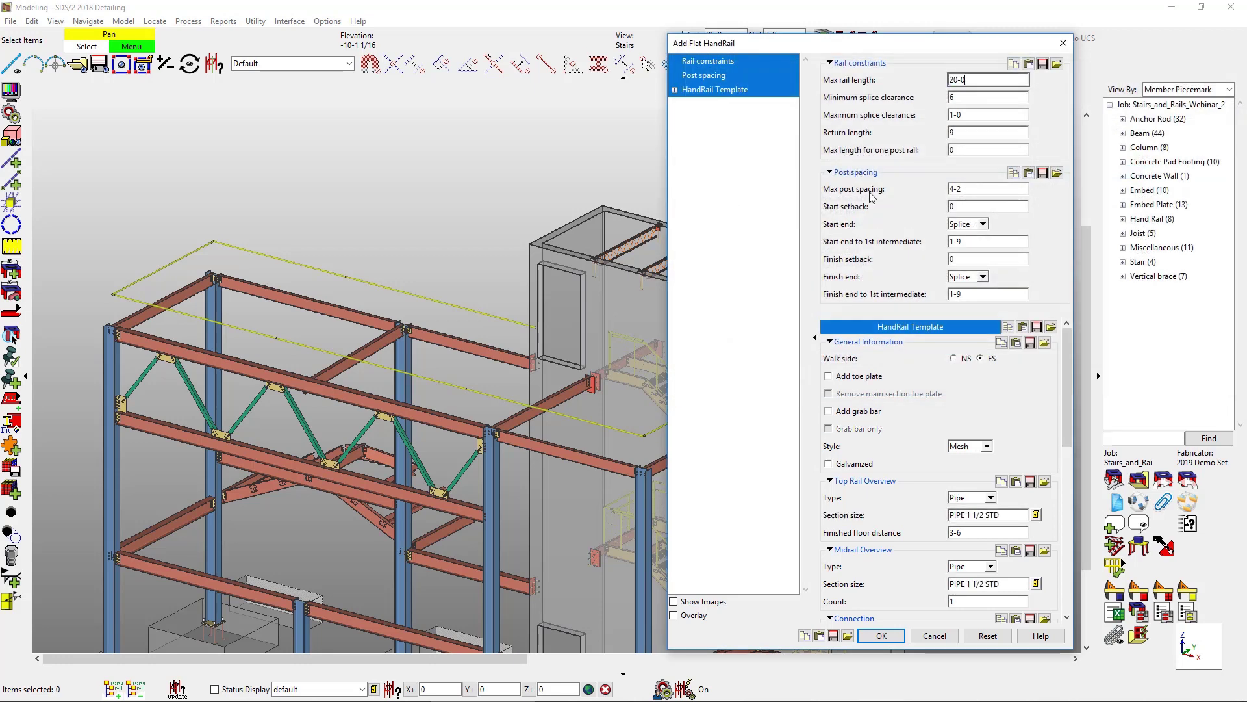
left_click(894, 638)
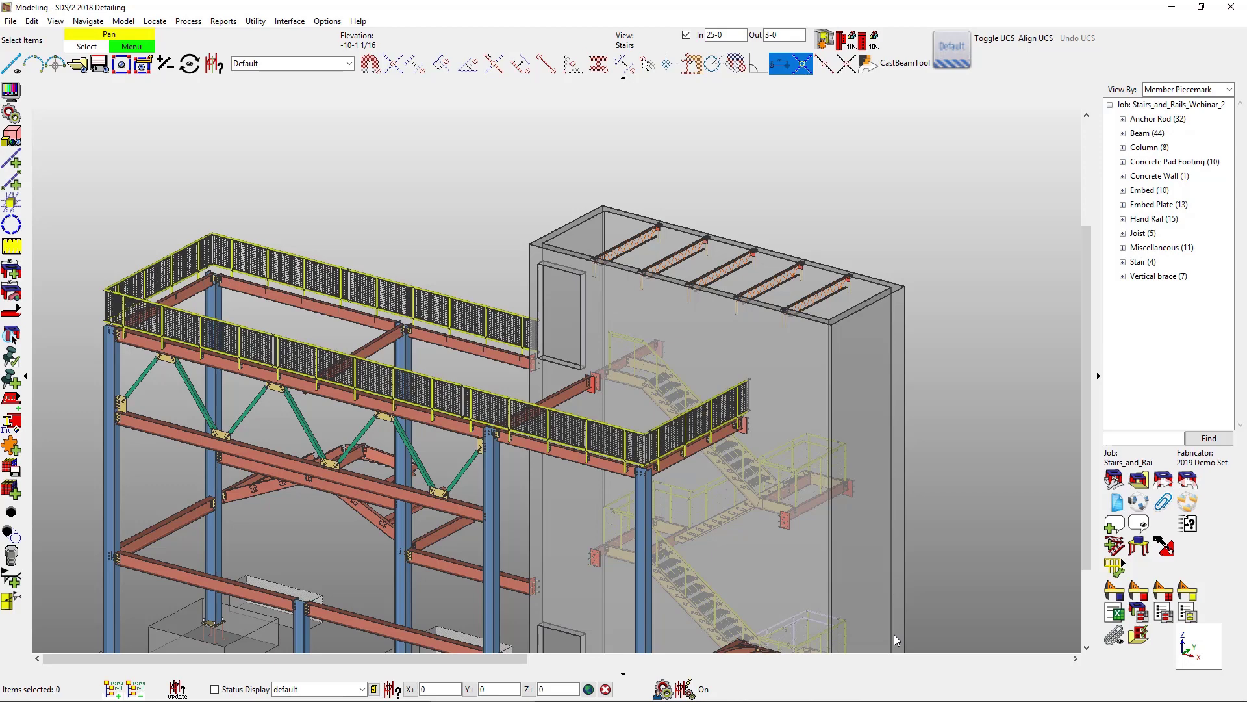
- Bring the columns and bracing into view and set member ends to always display
scroll(395, 297, "up", 5)
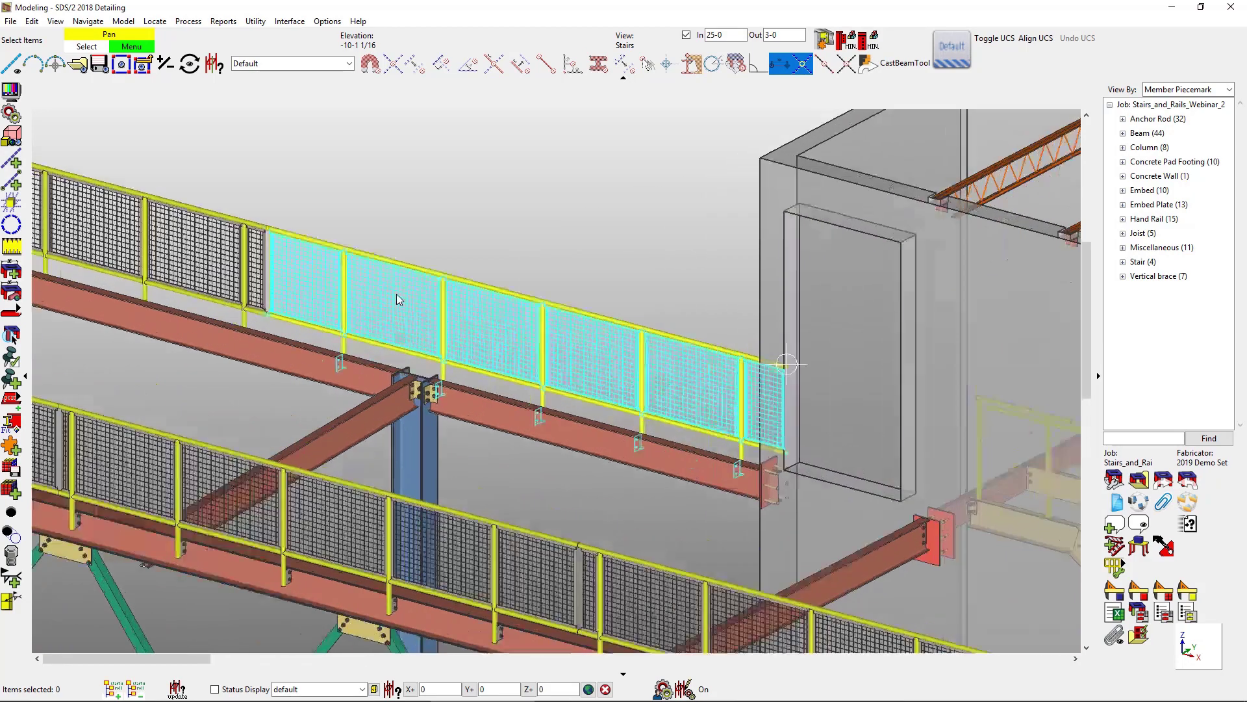
scroll(397, 296, "up", 1)
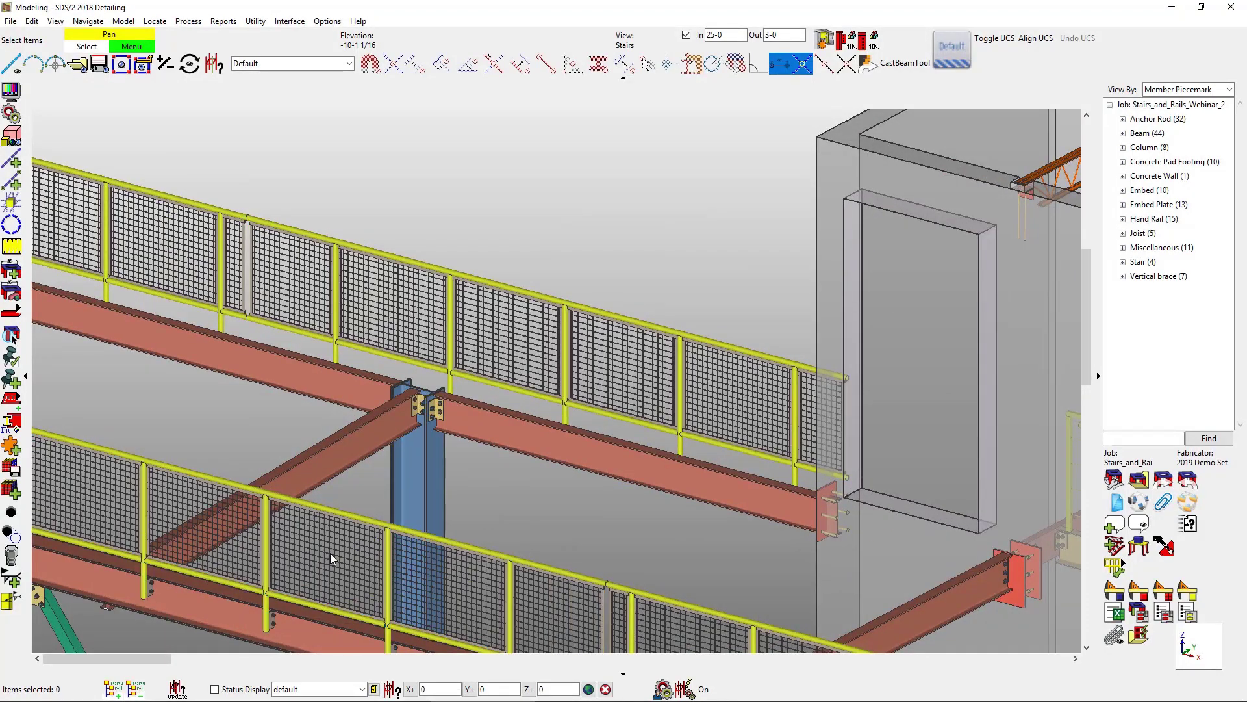
middle_click_drag(407, 507, 675, 546)
scroll(673, 548, "up", 1)
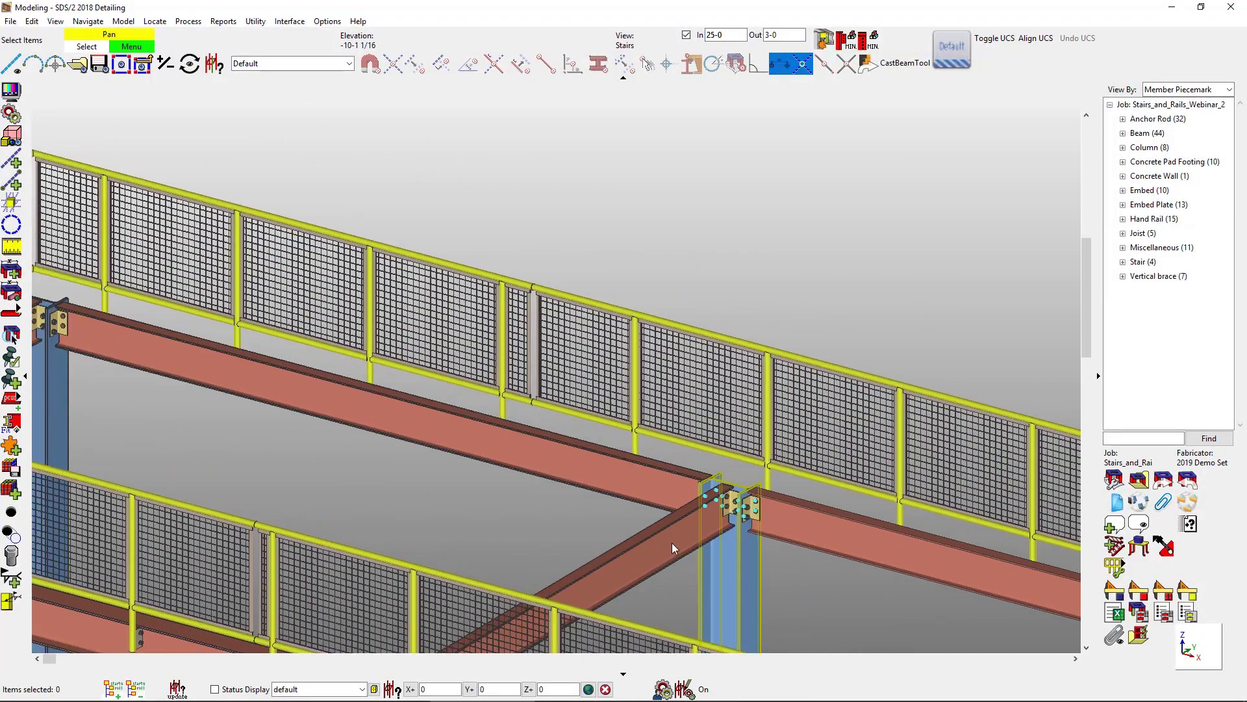
left_click(11, 91)
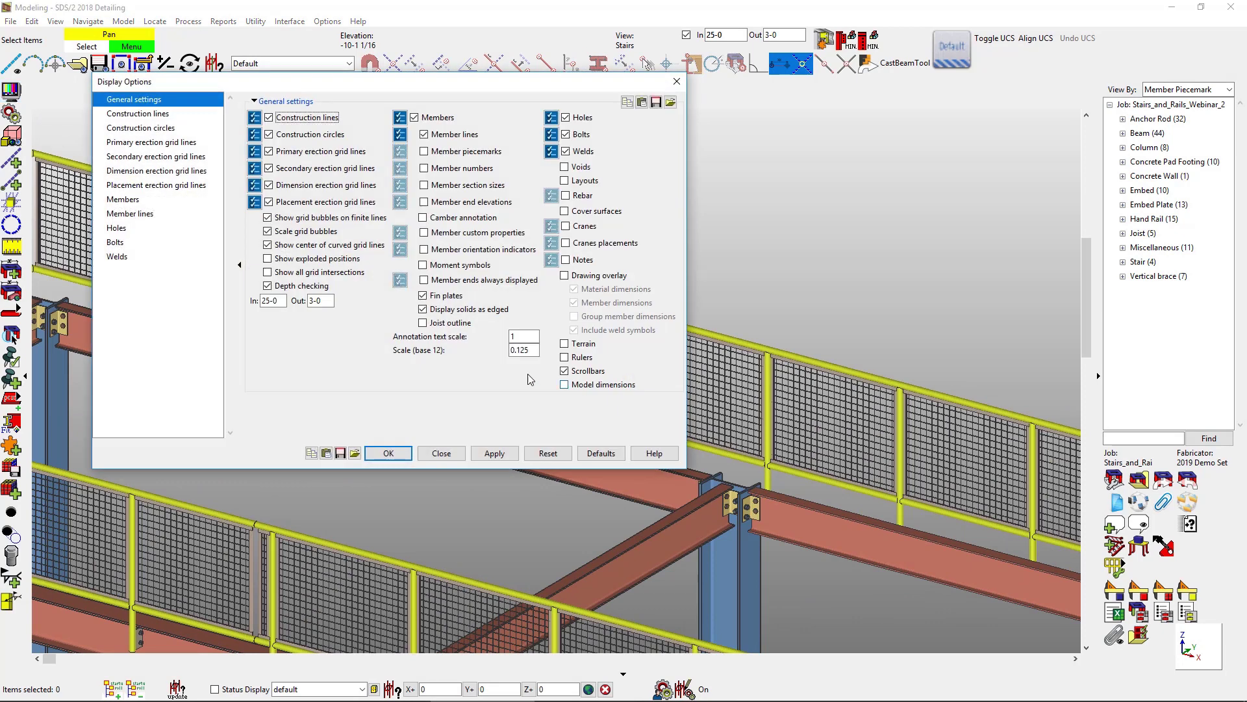
left_click(423, 279)
left_click(388, 453)
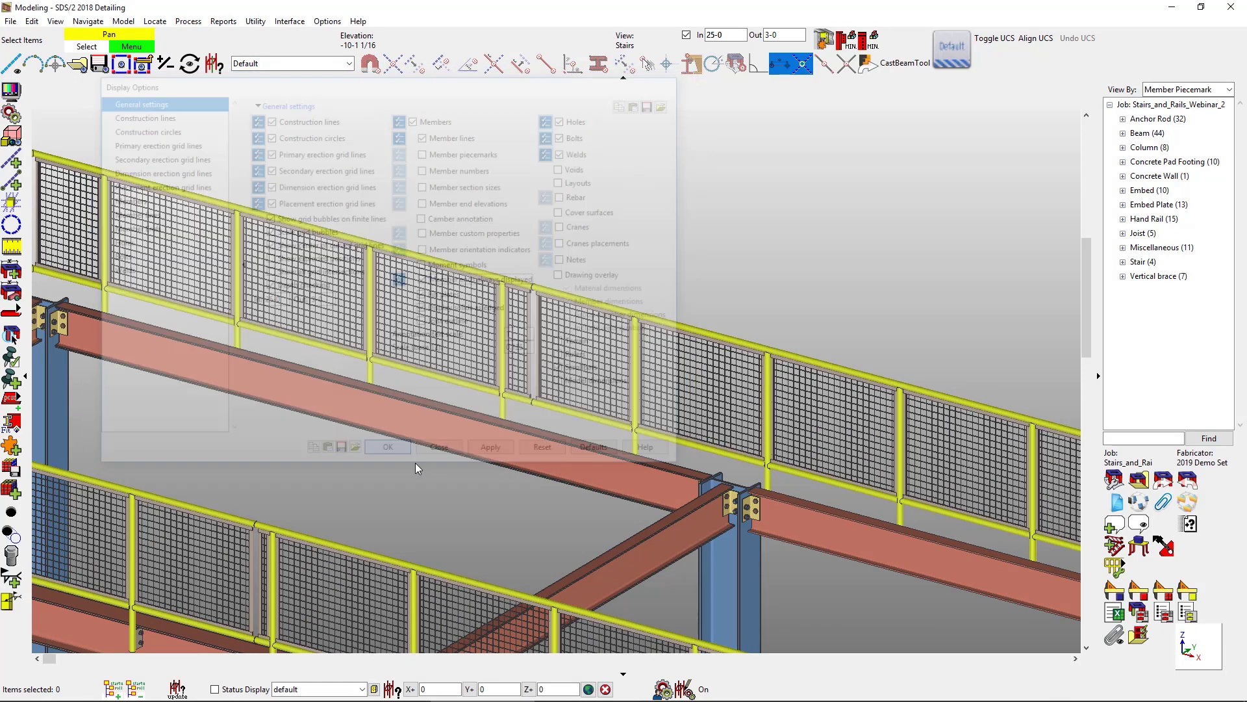
- Move the upper mesh rail splice to the rail's midpoint
left_click(1122, 565)
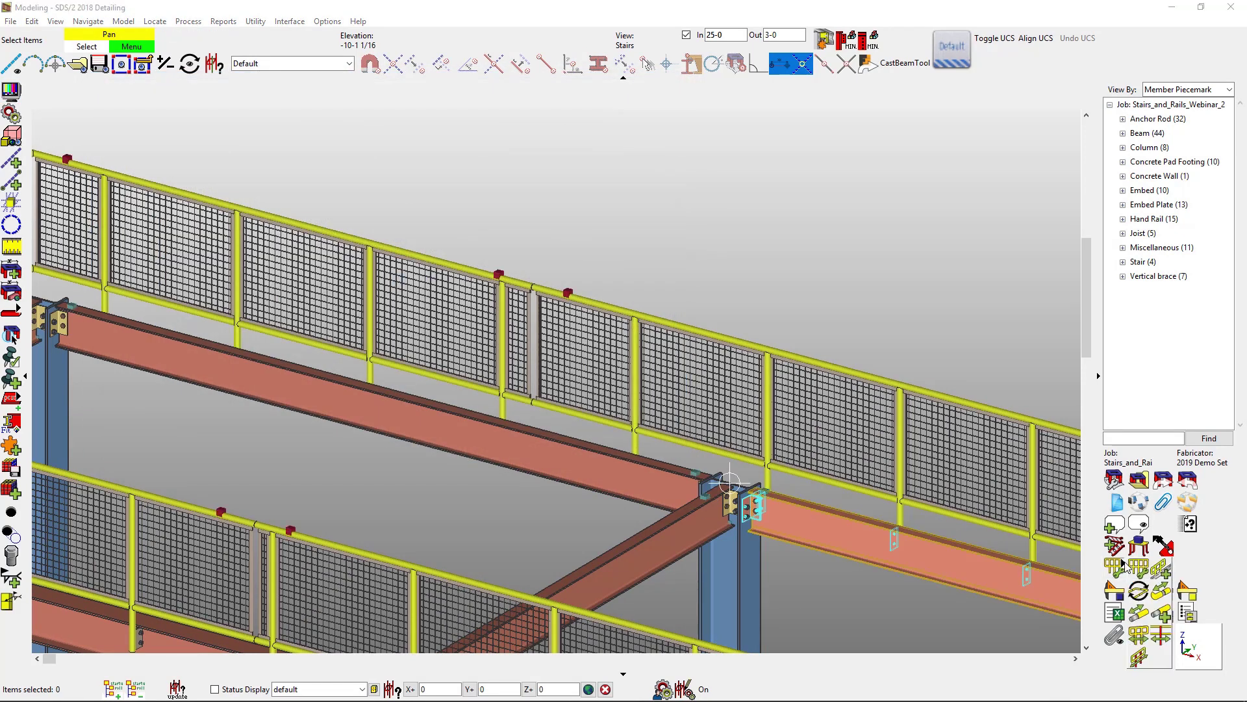
left_click(1136, 614)
left_click_drag(466, 237, 633, 335)
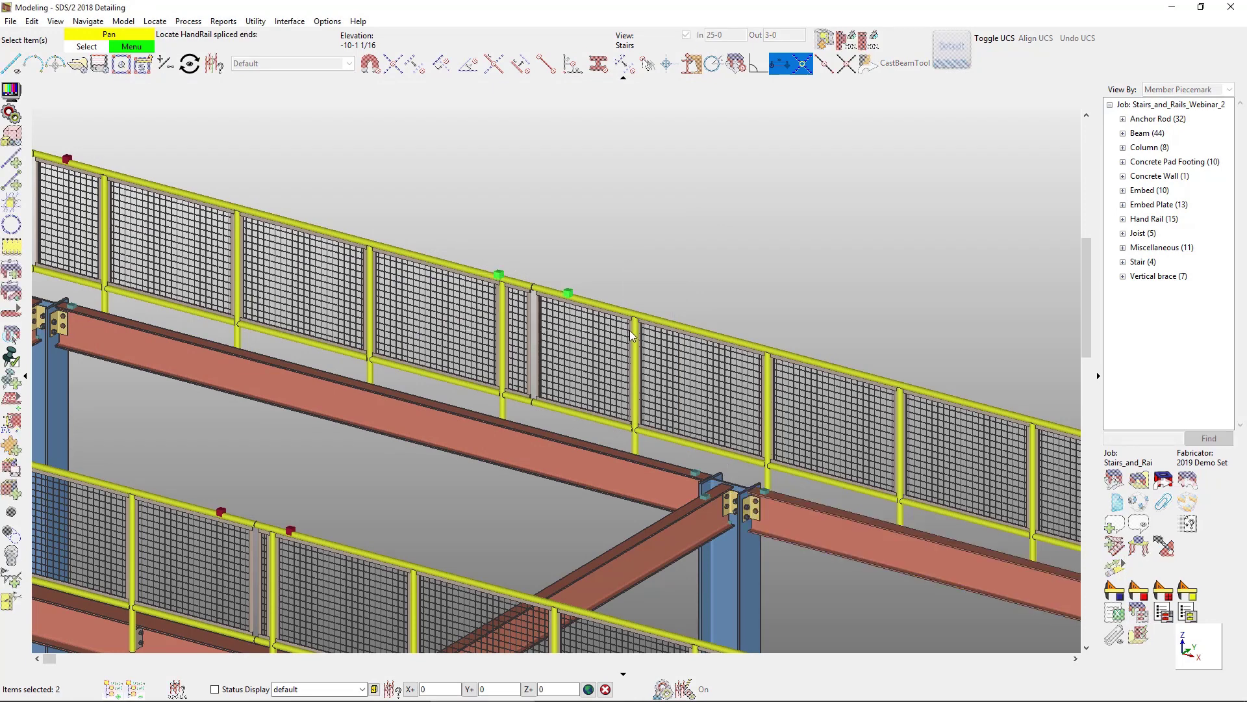
right_click(644, 290)
left_click(681, 298)
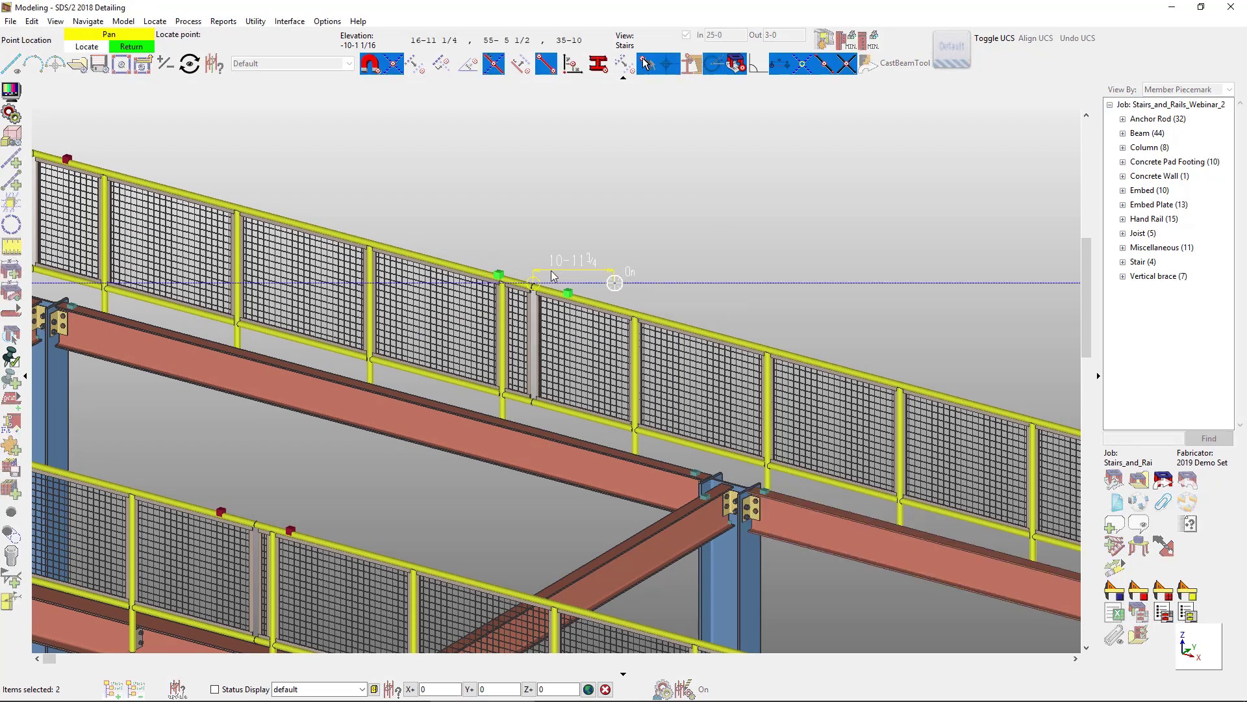
left_click(266, 215)
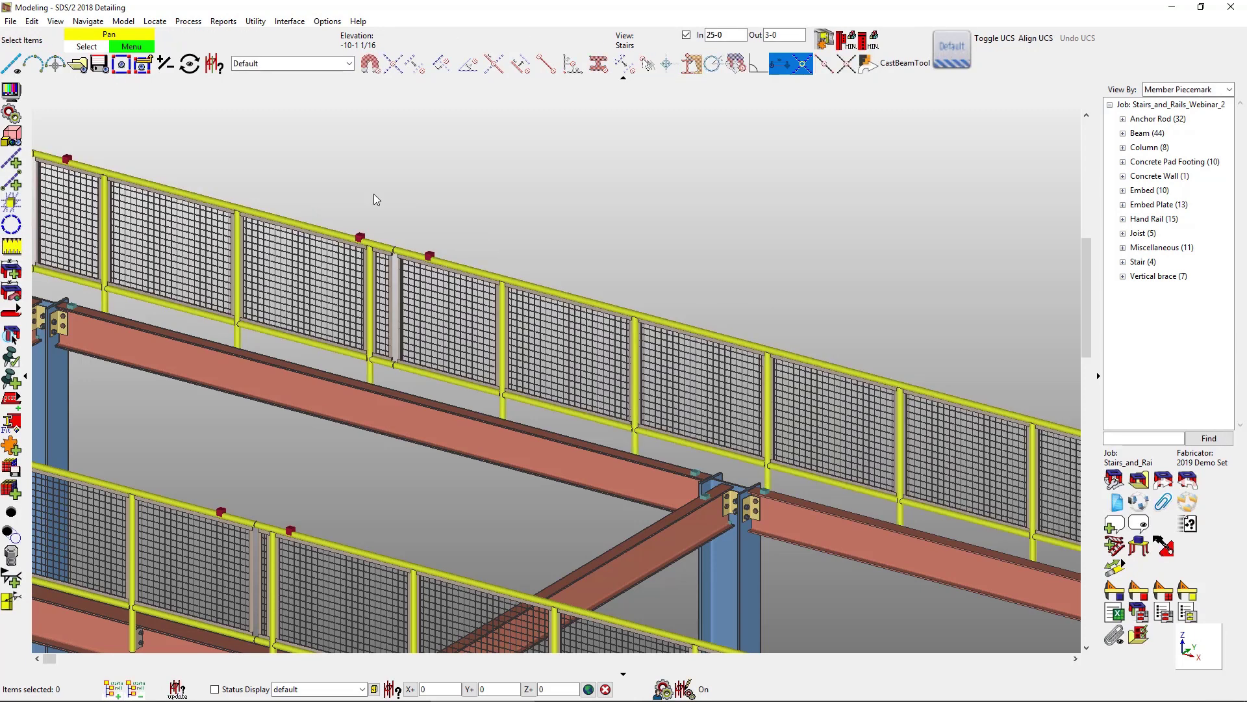
left_click(1114, 568)
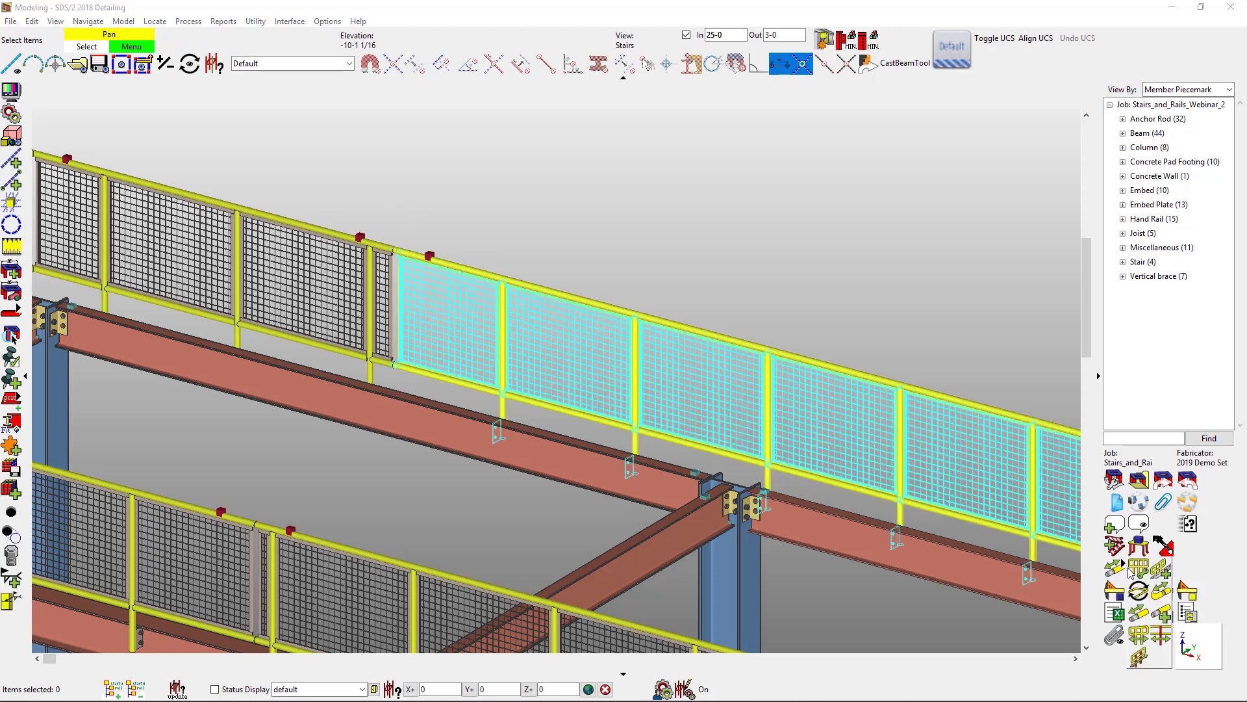
- Add a new splice at the midpoint of the far guard rail run
left_click(1145, 642)
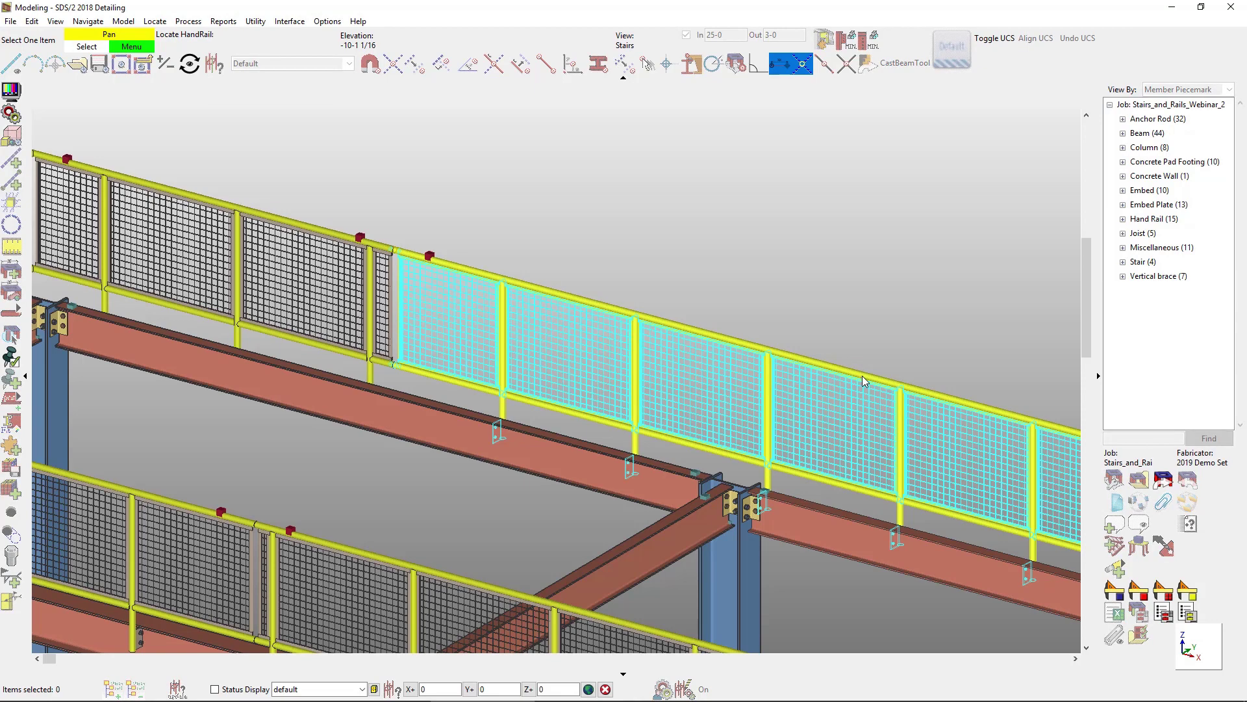
left_click(863, 376)
scroll(794, 364, "down", 2)
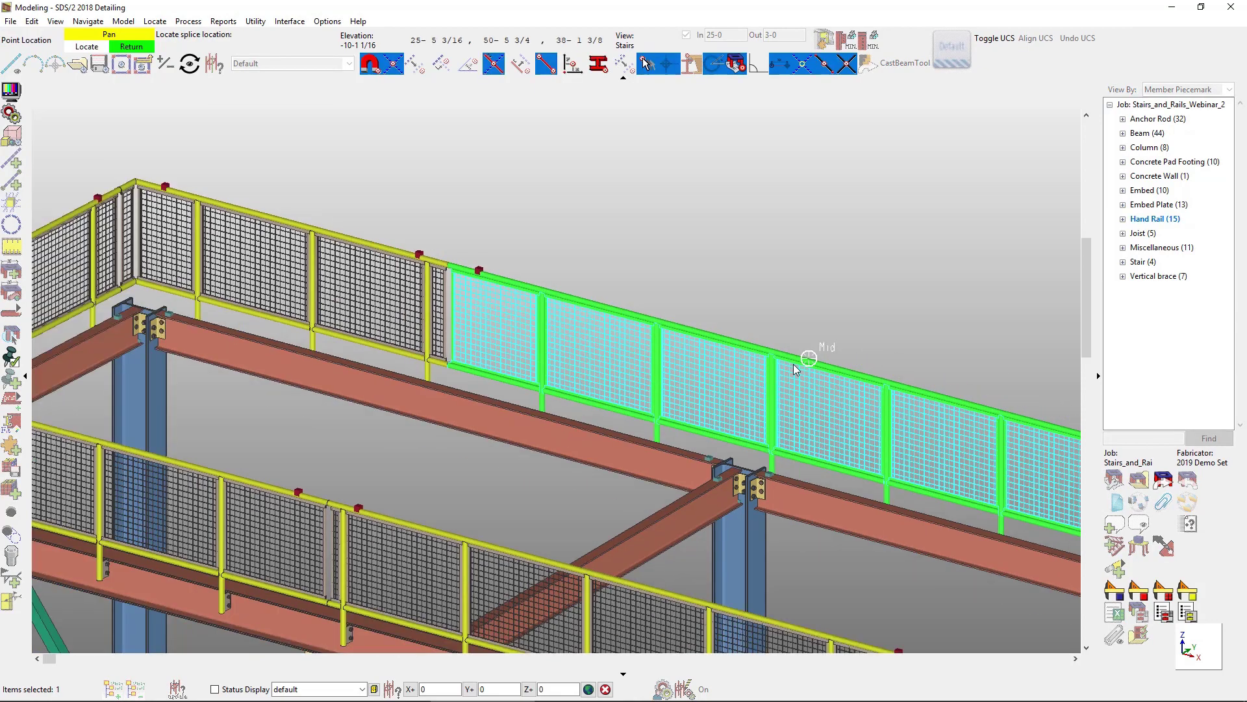
scroll(793, 364, "down", 2)
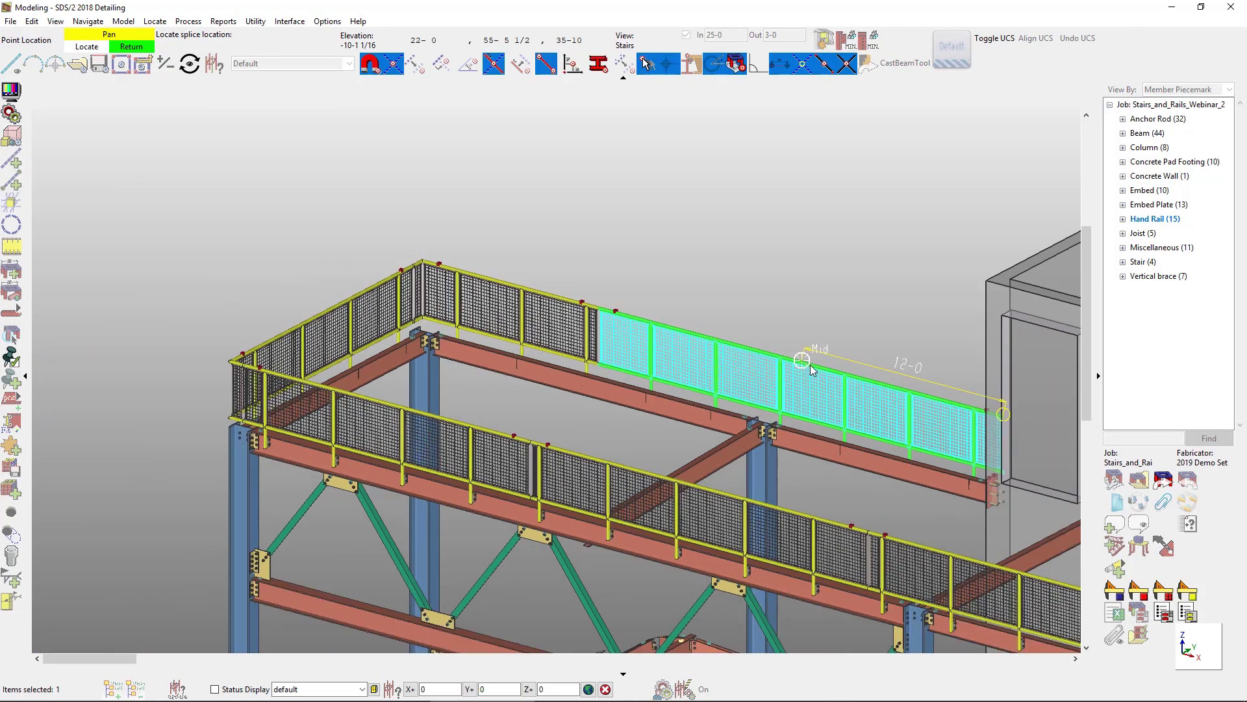
left_click(809, 365)
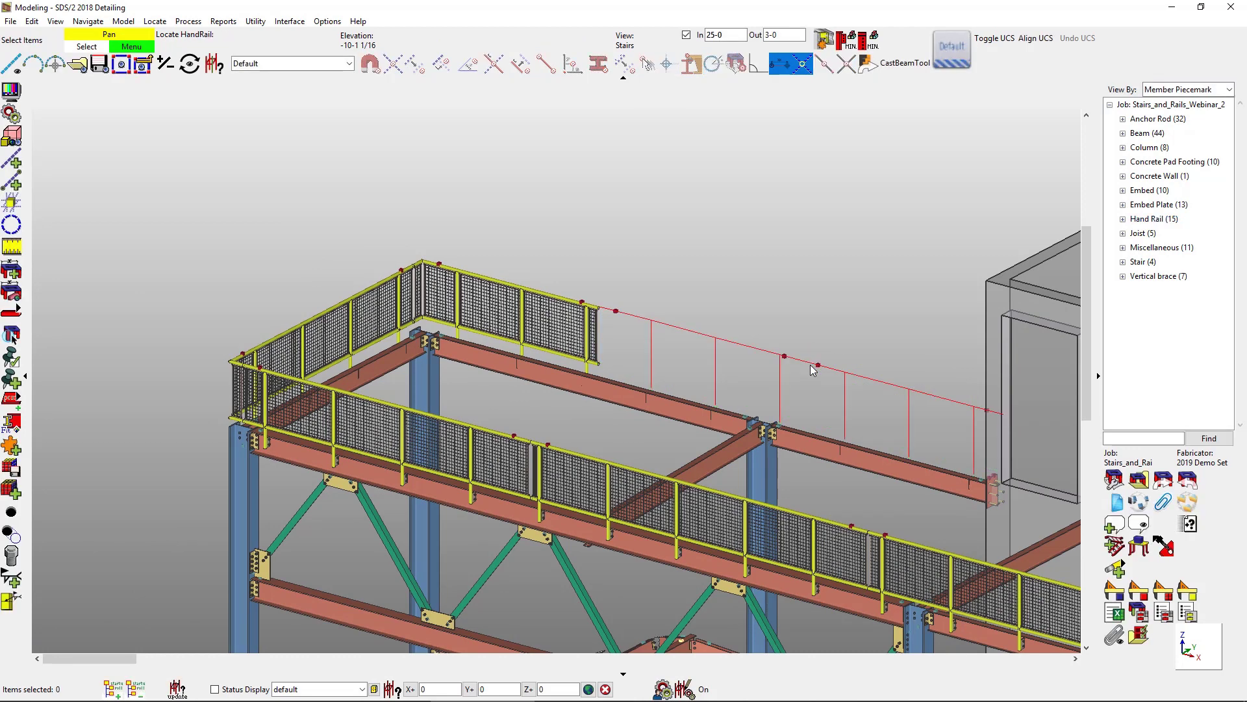
right_click(780, 275)
left_click(801, 287)
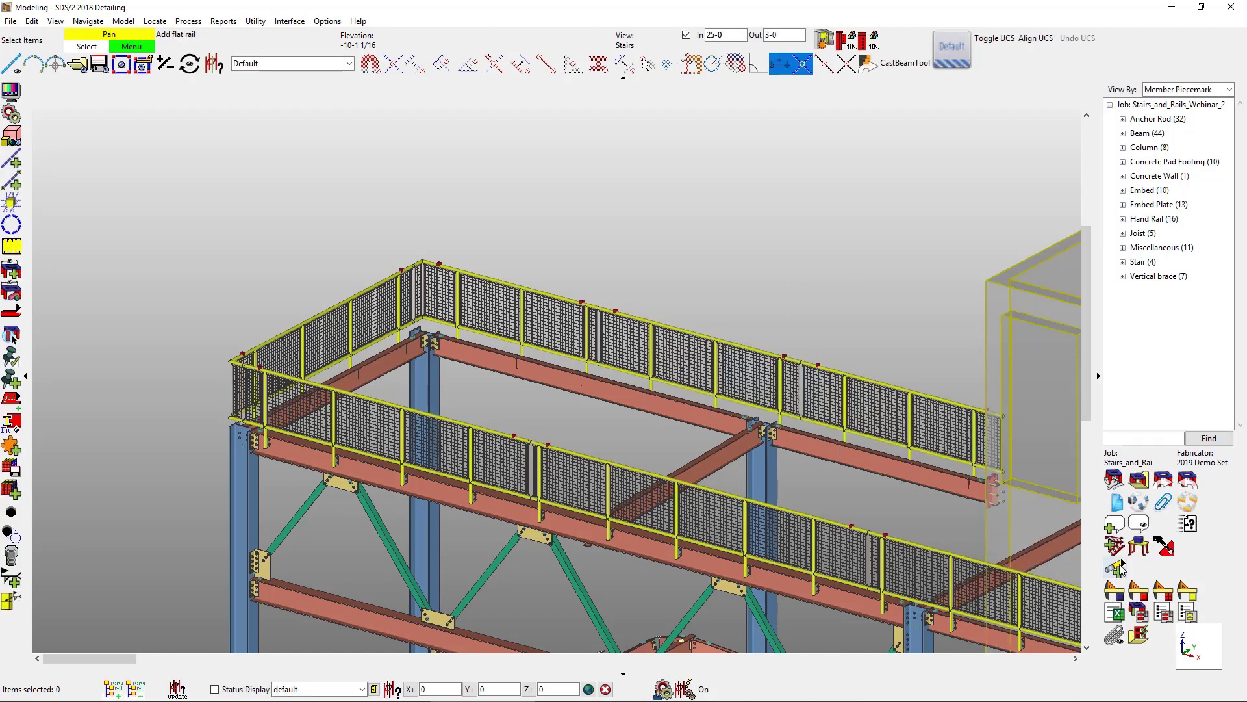
- Relocate that splice to a new point along the rail and regenerate the rails
mouse_move(1121, 563)
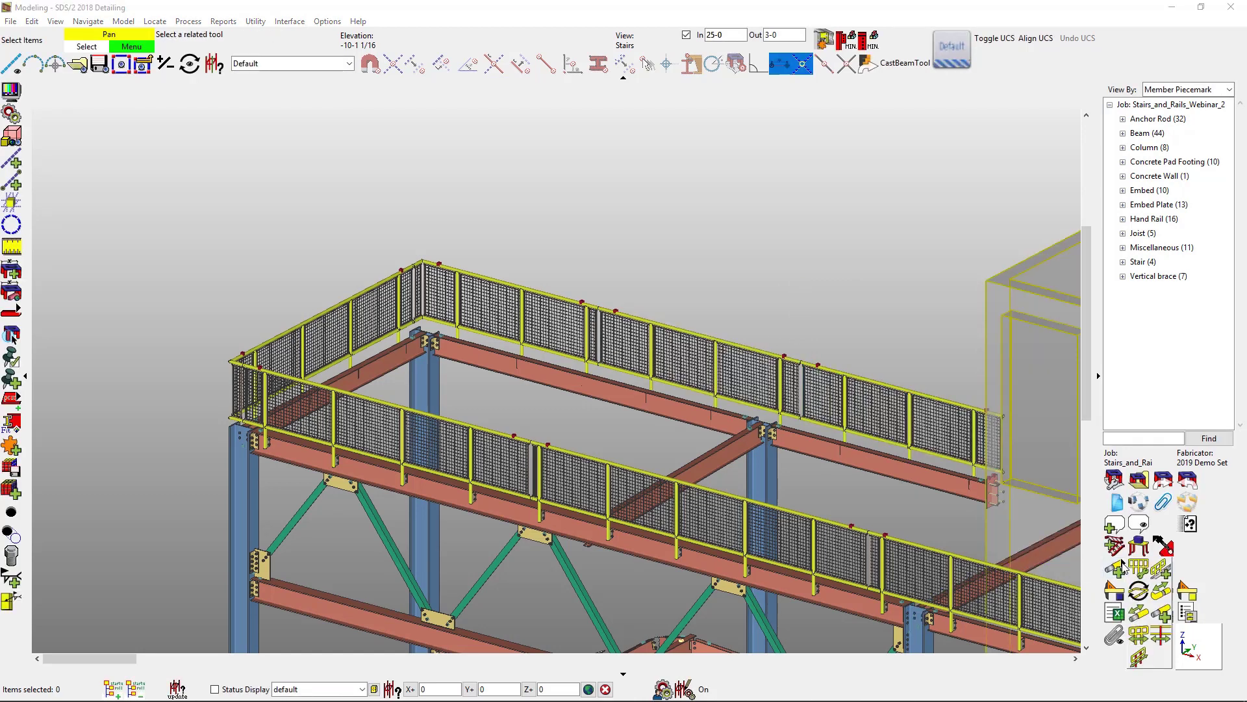
left_click(1139, 614)
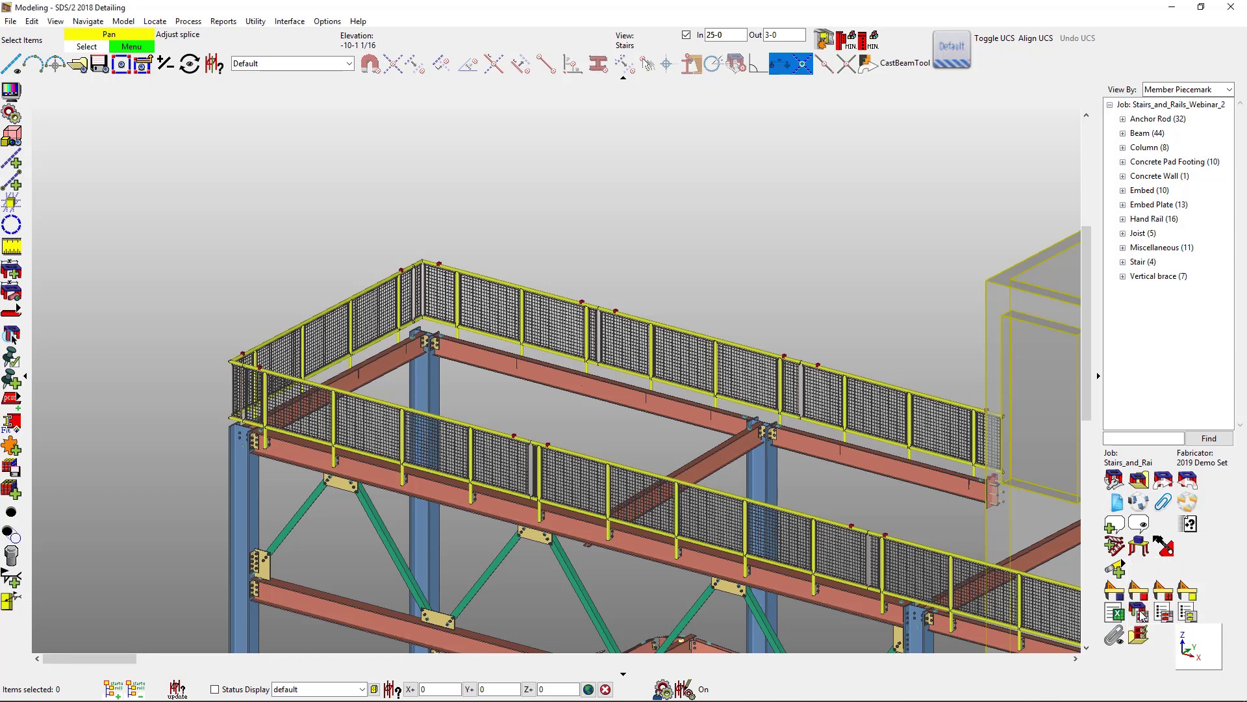
left_click(801, 332)
scroll(628, 318, "up", 5)
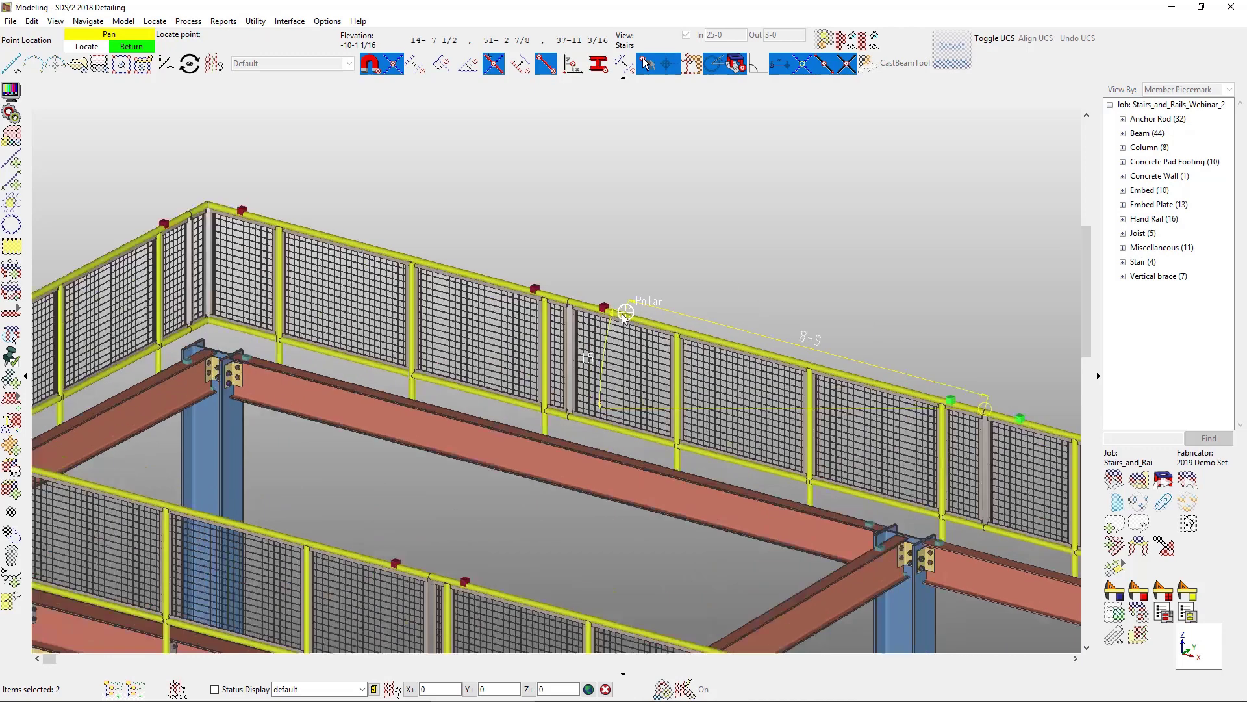
left_click(624, 290)
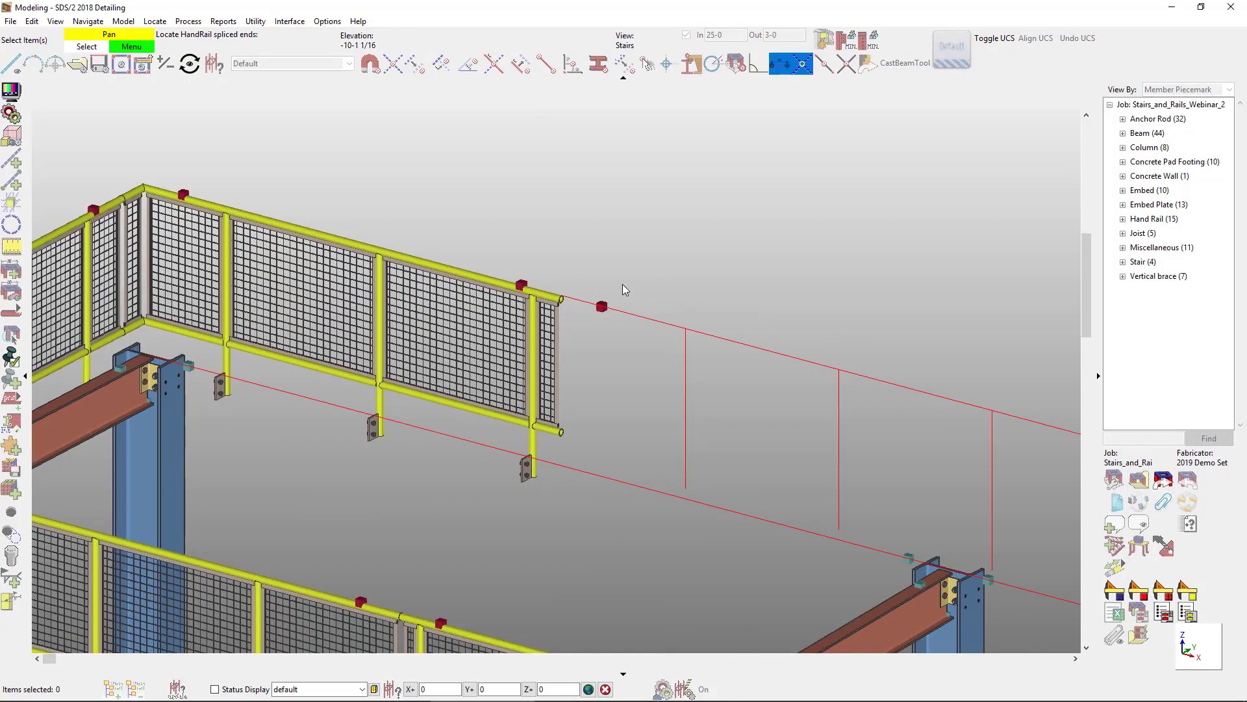
right_click(659, 254)
left_click(675, 264)
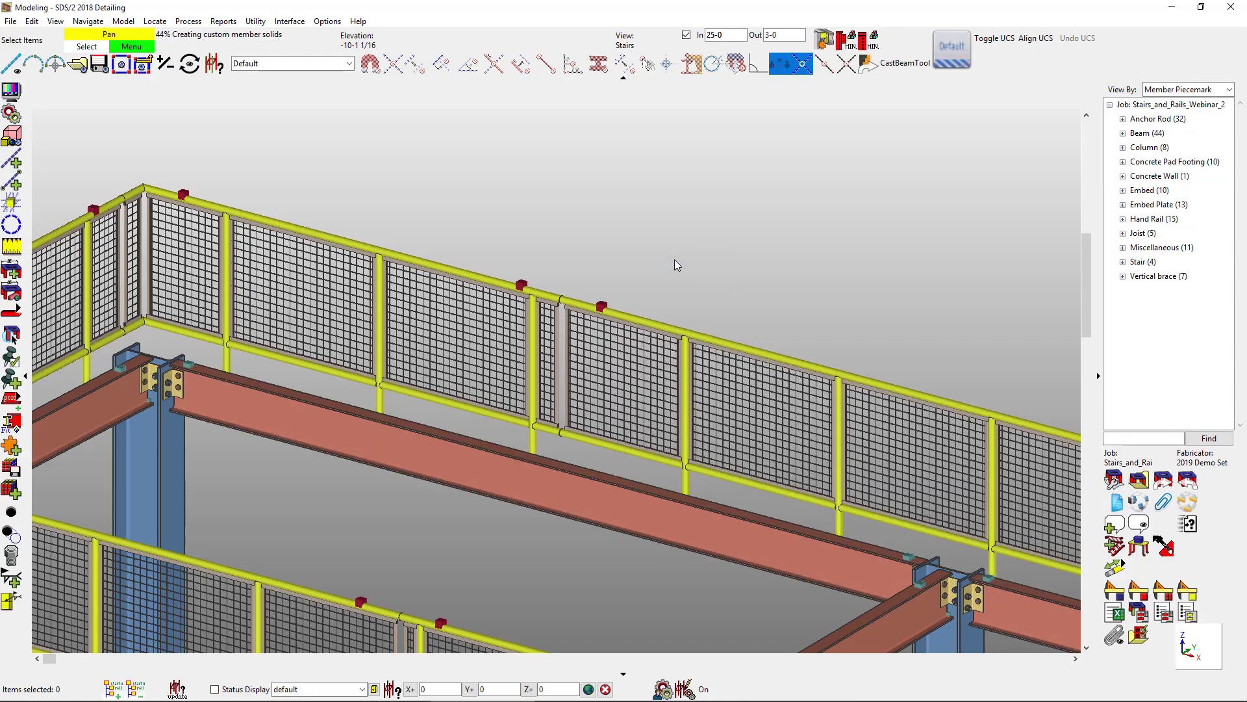
scroll(651, 265, "down", 3)
scroll(651, 265, "down", 1)
middle_click_drag(651, 265, 615, 338)
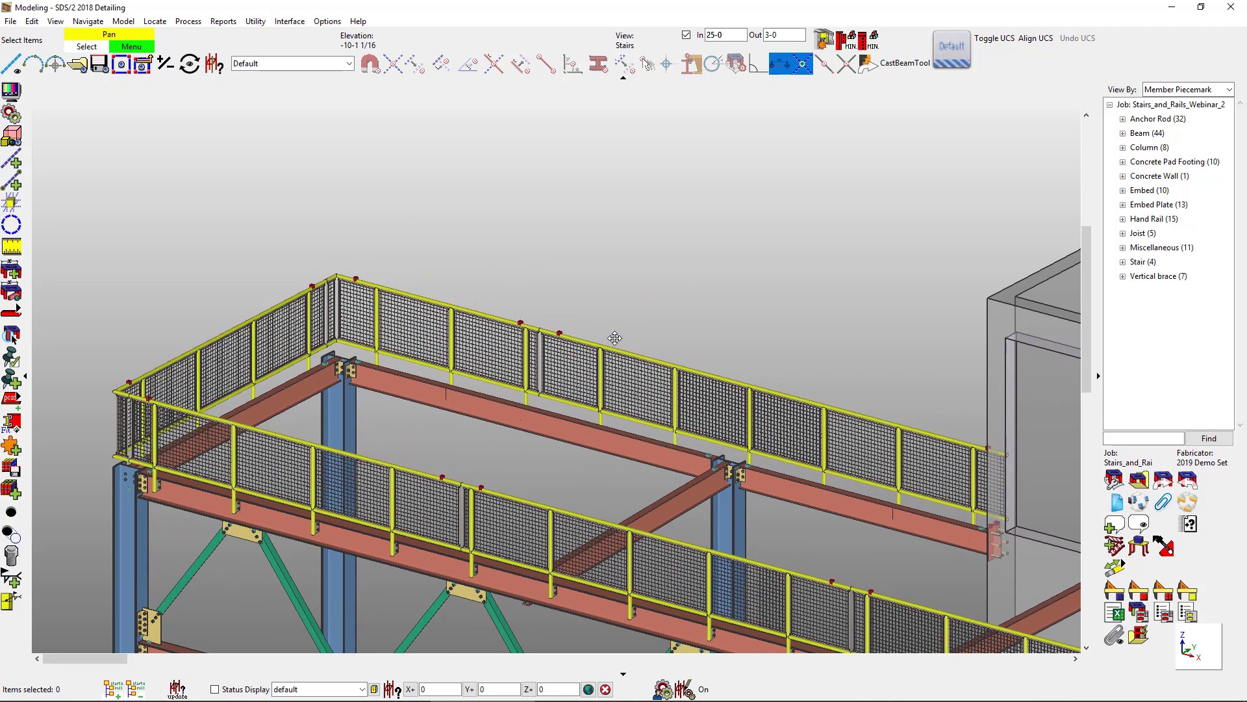
left_click(1115, 567)
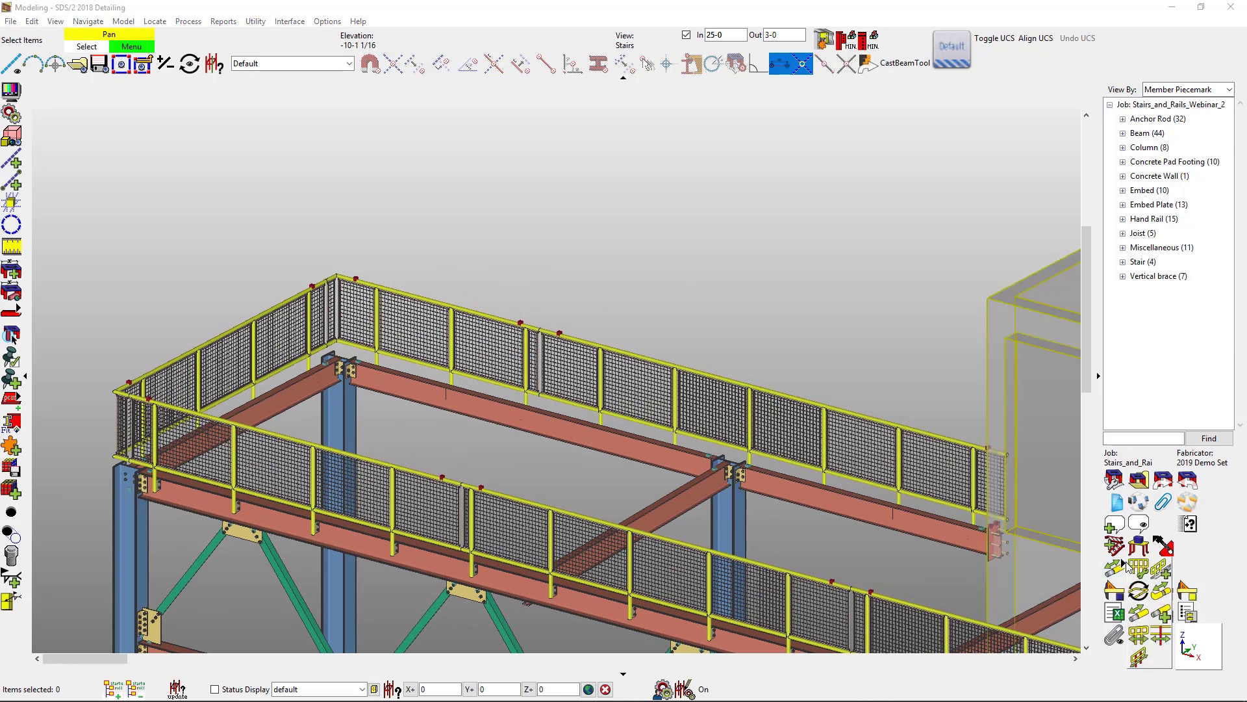
- Pick the guard rail's corner return end for return adjustment
left_click(1163, 592)
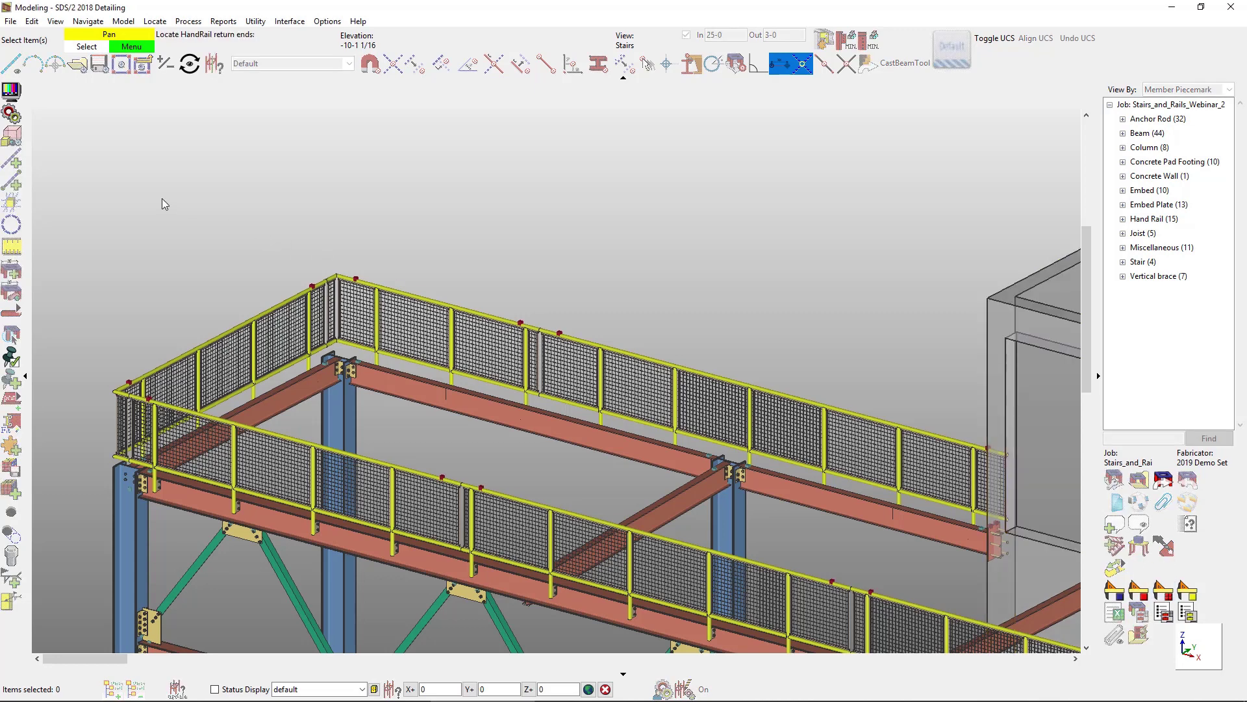
scroll(173, 207, "up", 3)
scroll(173, 207, "up", 1)
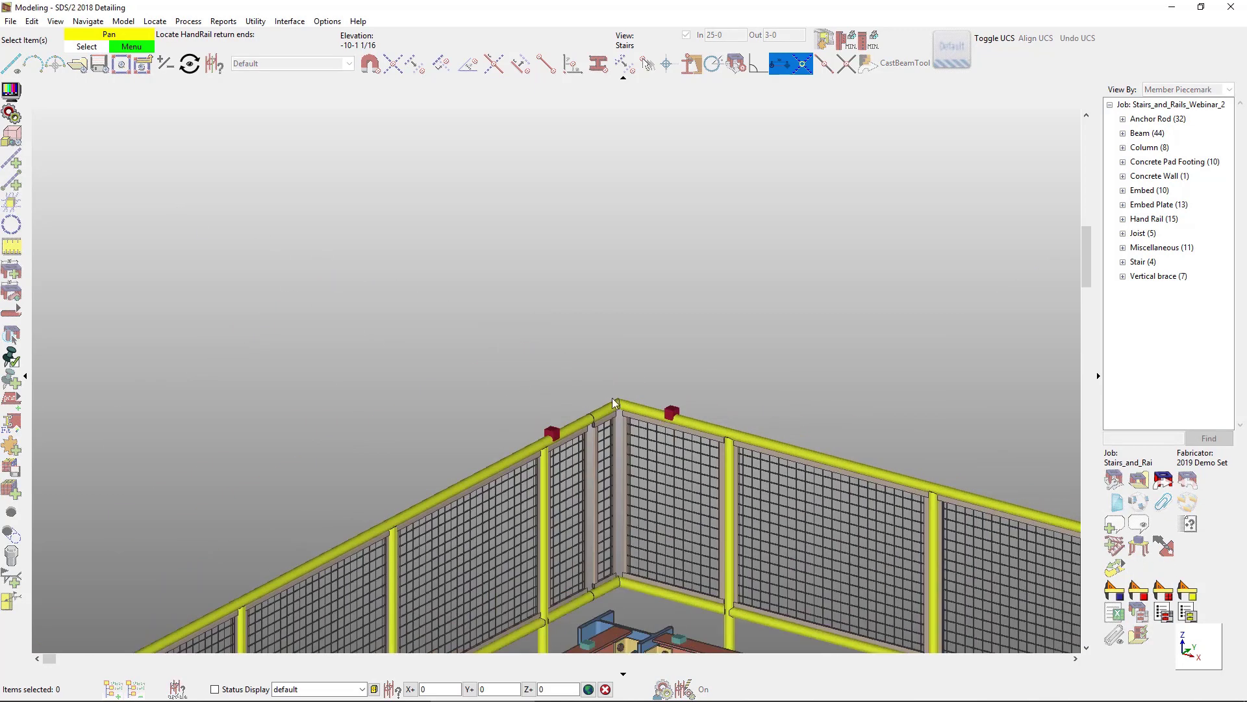
left_click(673, 414)
right_click(671, 417)
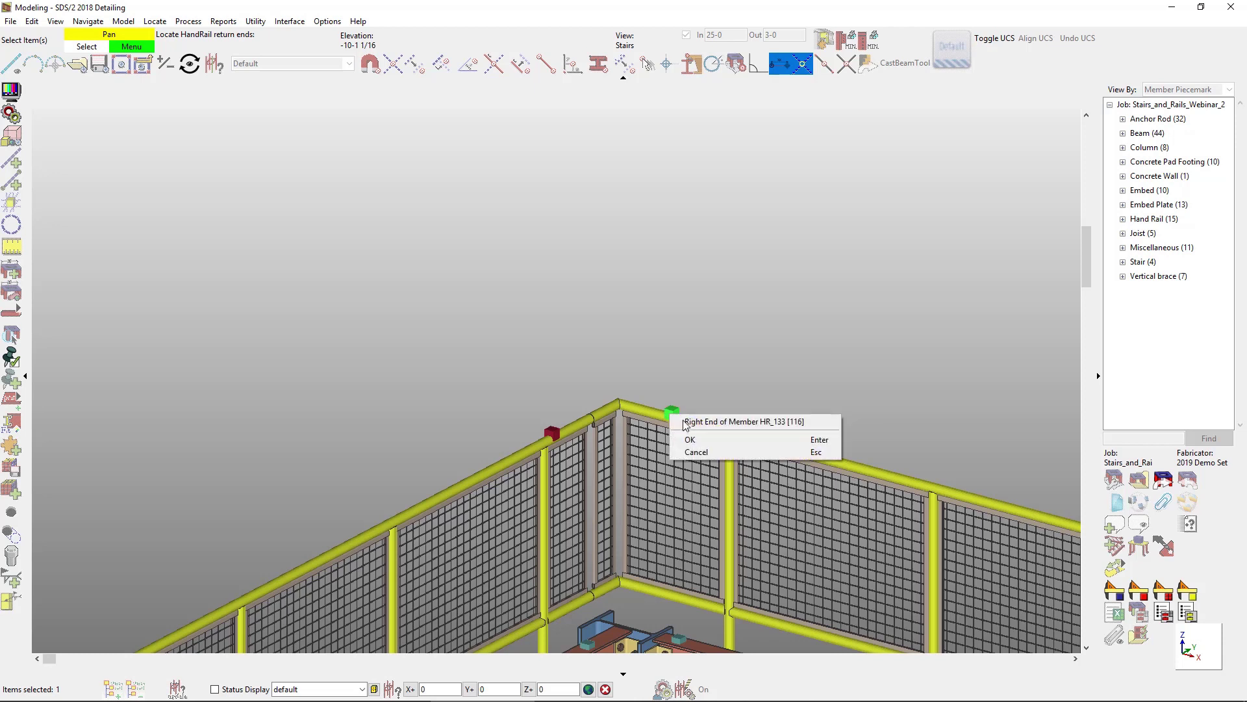
left_click(697, 440)
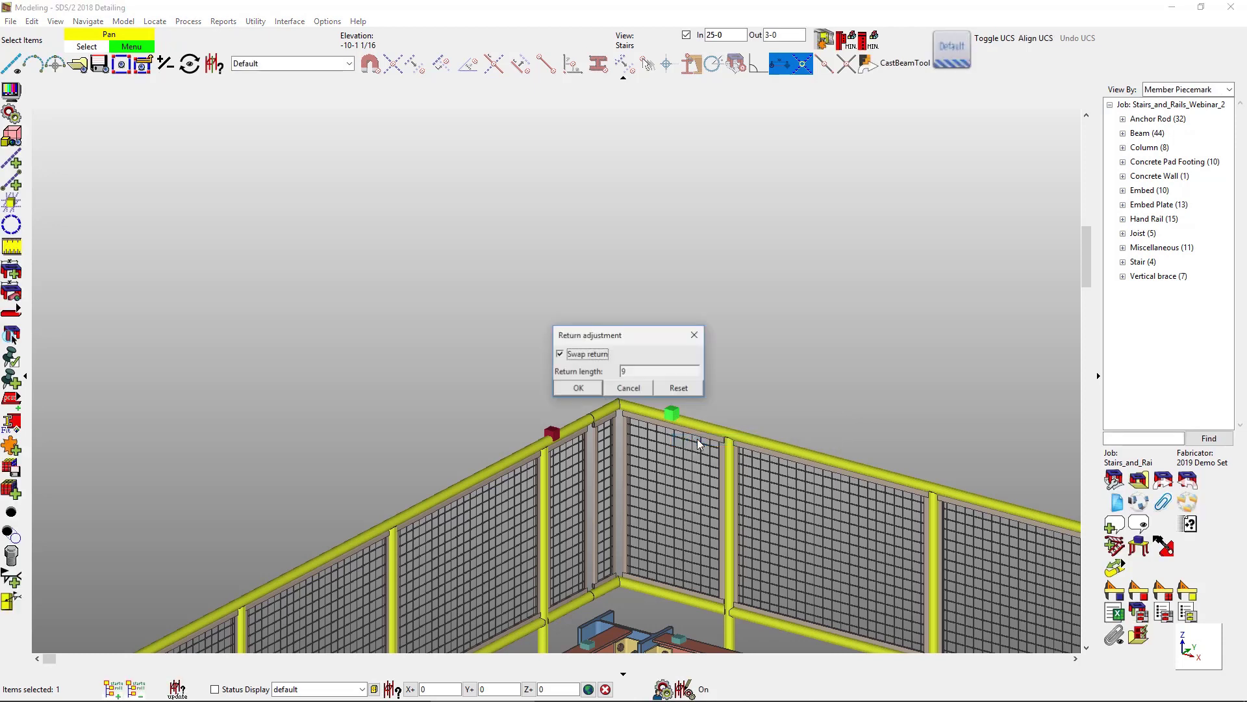
- Clear Swap return and set the return length to 1-, then redraw the rails
left_click(560, 354)
double_click(629, 371)
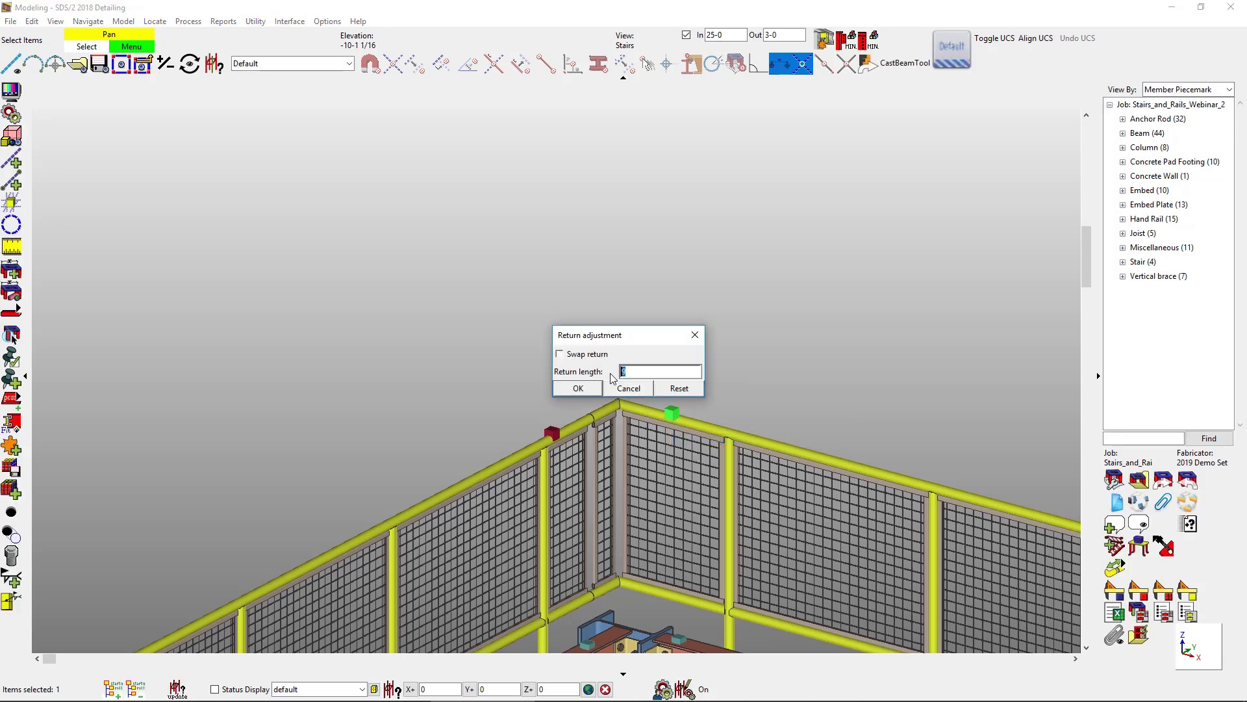
type("1-6")
key("Return")
right_click(599, 346)
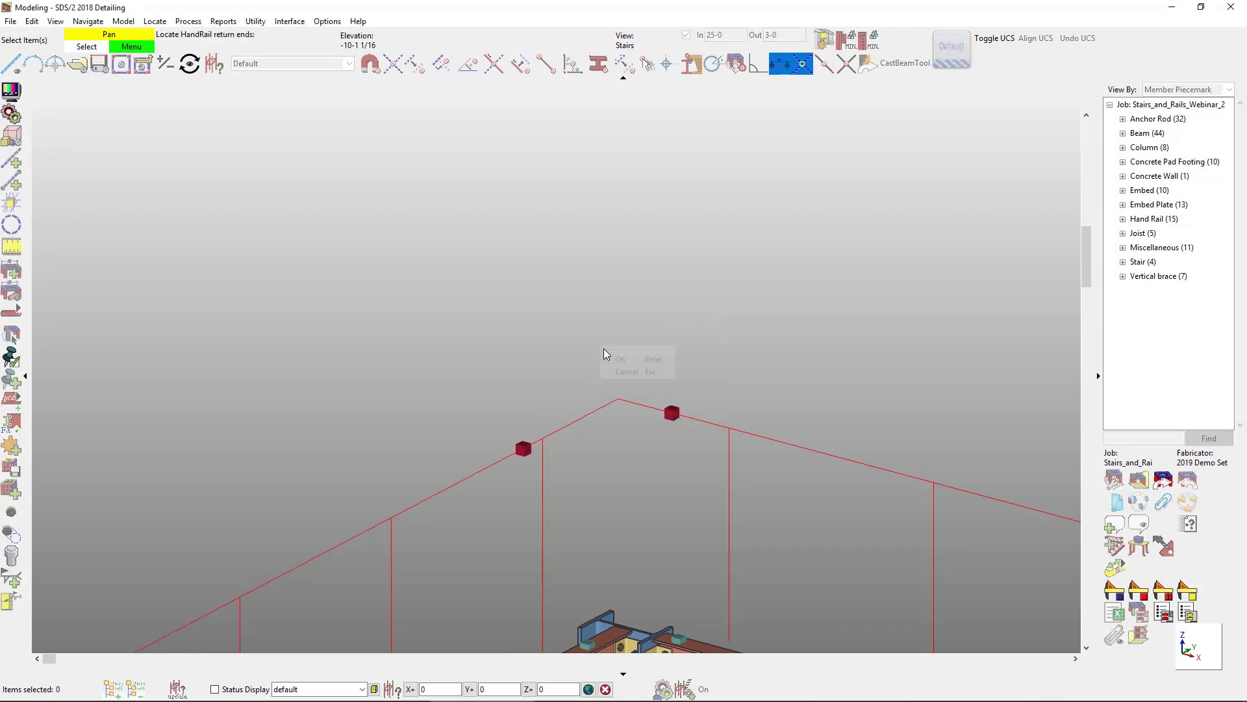
left_click(618, 356)
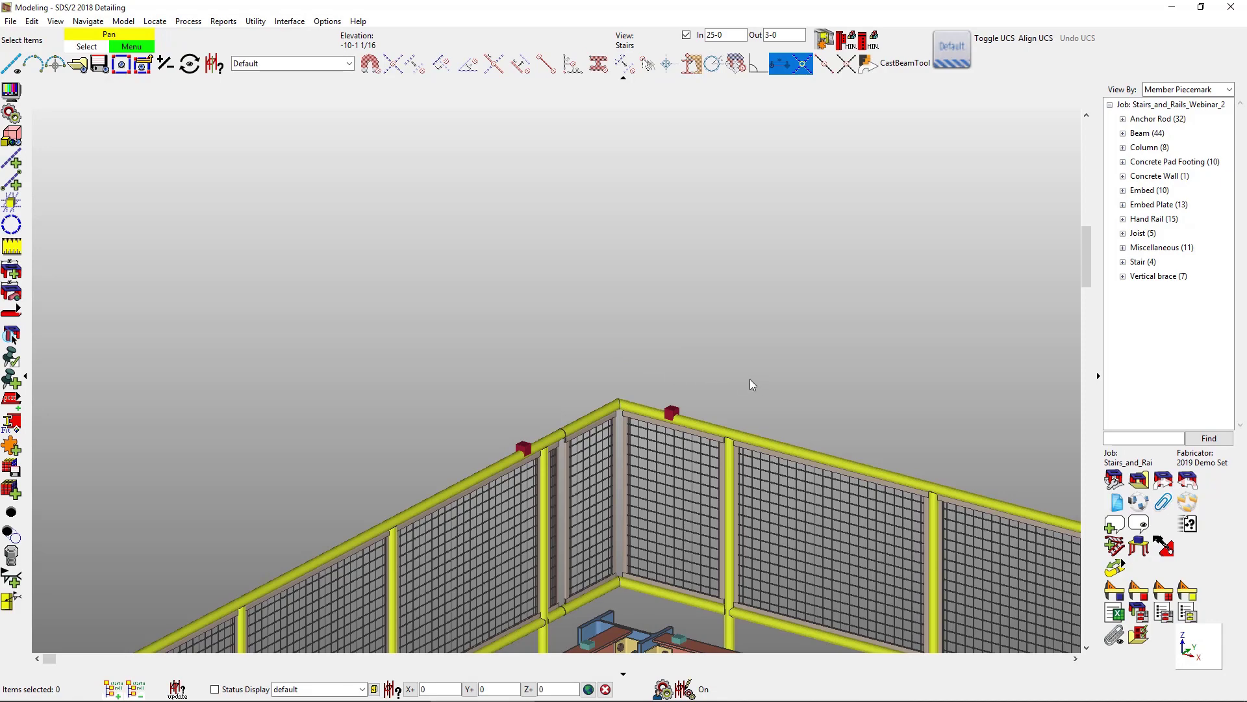
scroll(752, 384, "down", 3)
middle_click_drag(807, 419, 409, 279)
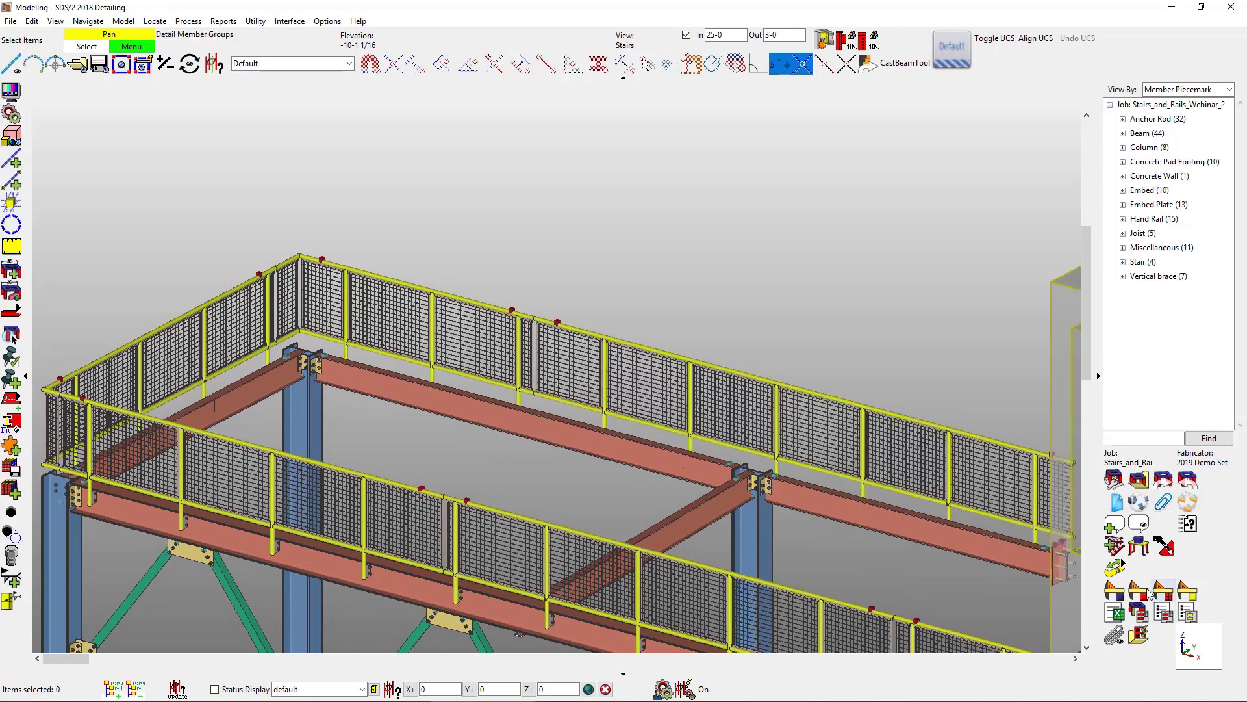
- Set run post spacing to 3- maximum with Setback from point offsets of 1- and 1-9
left_click(1124, 567)
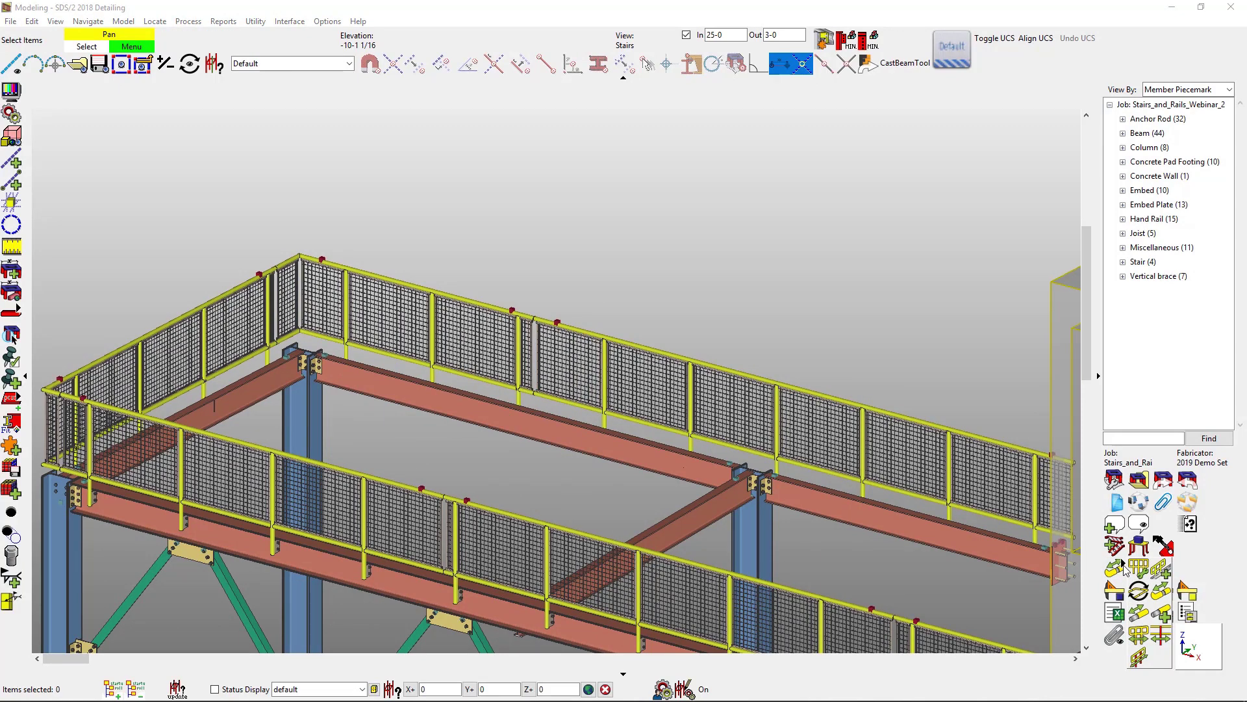
left_click(1139, 634)
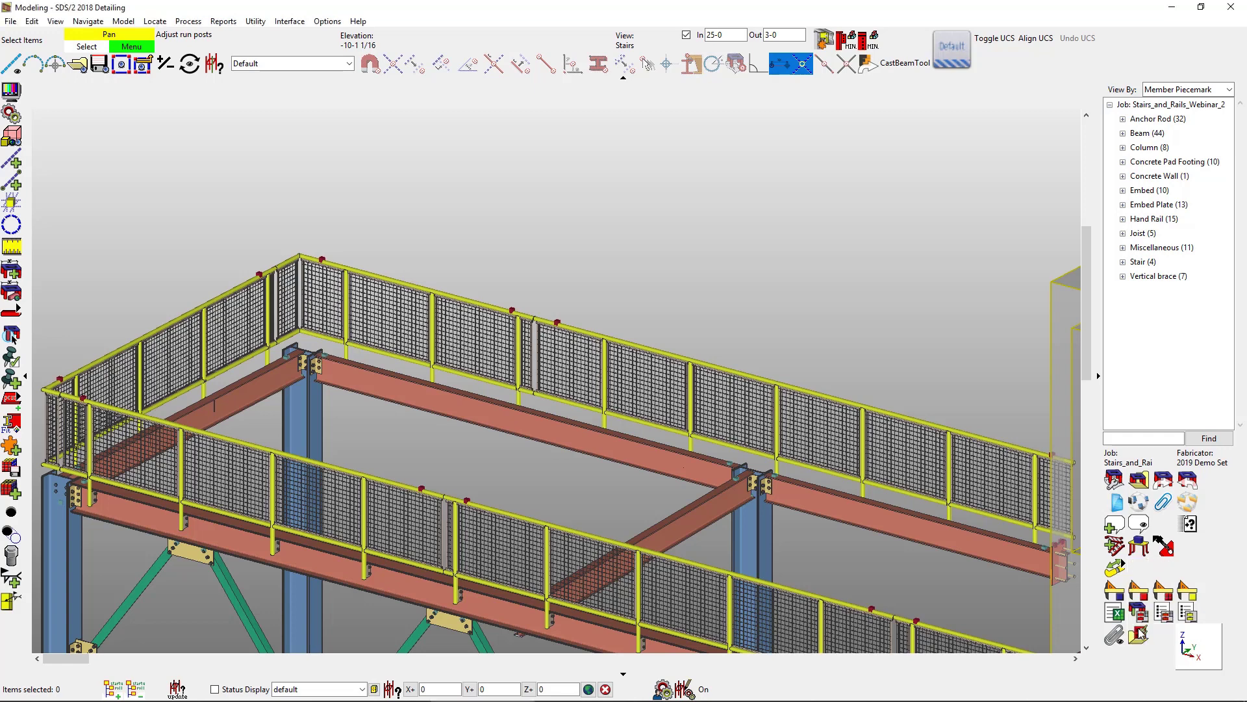
type("3-6")
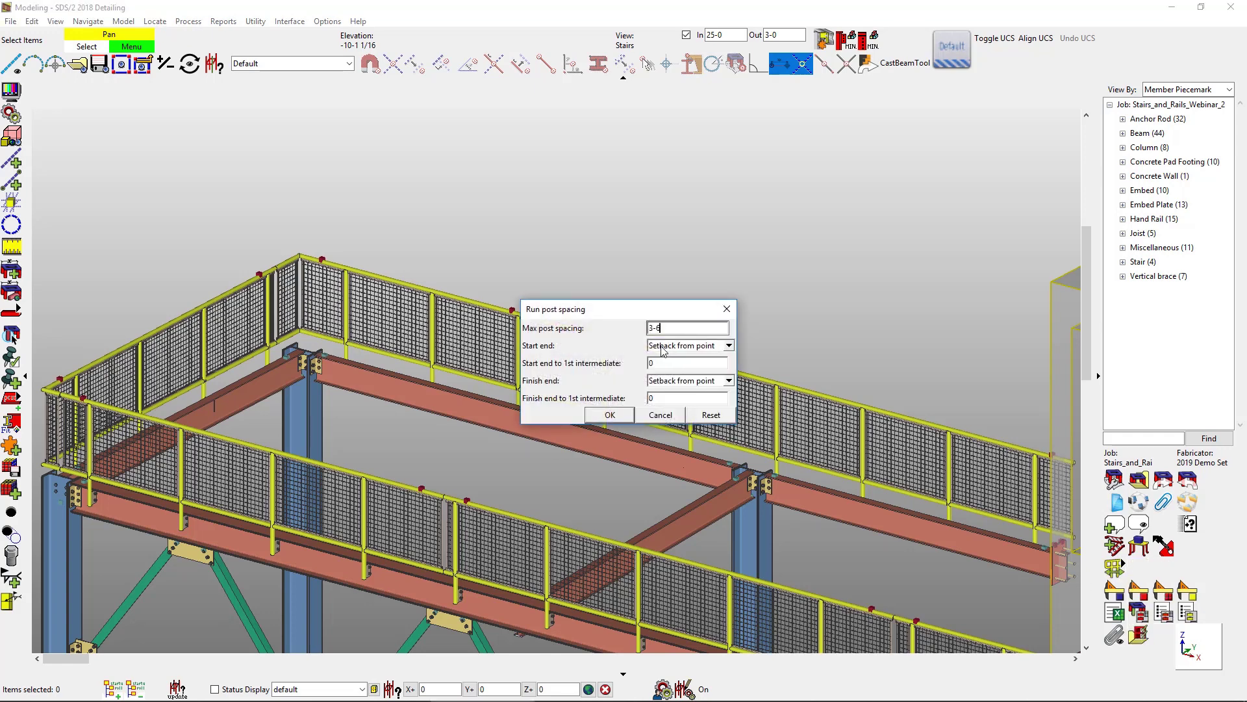
left_click(664, 349)
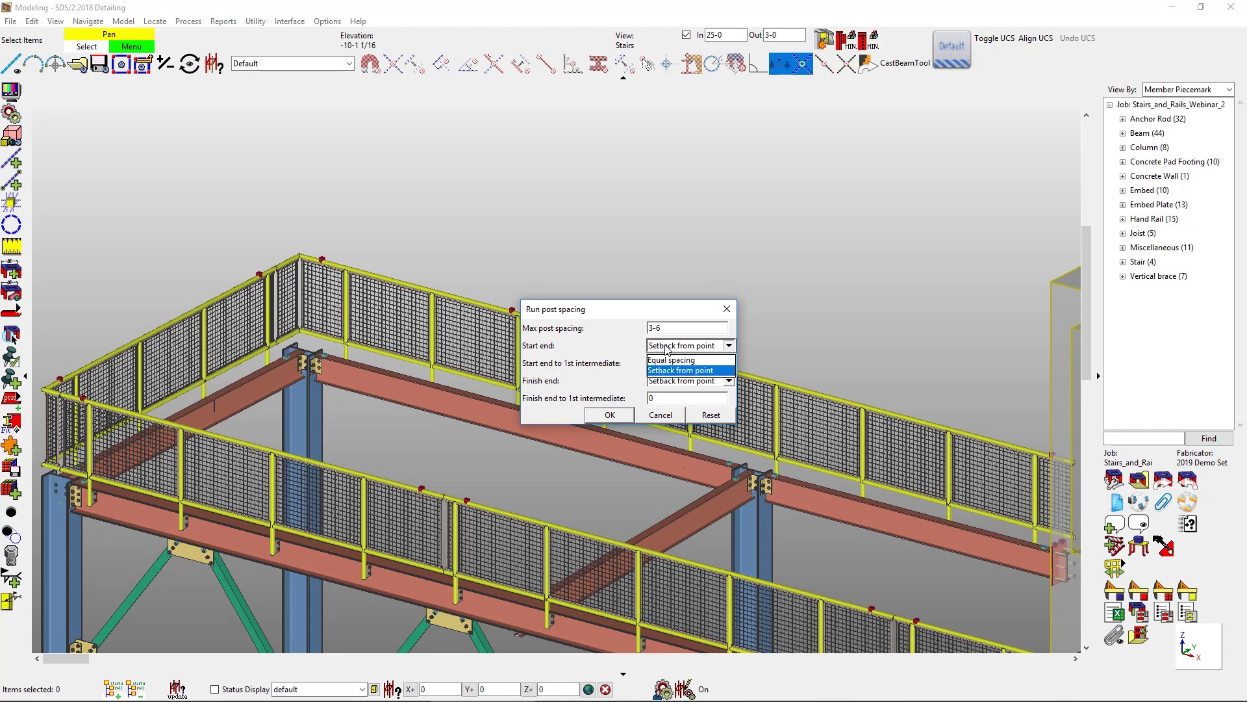
left_click(666, 351)
left_click(669, 364)
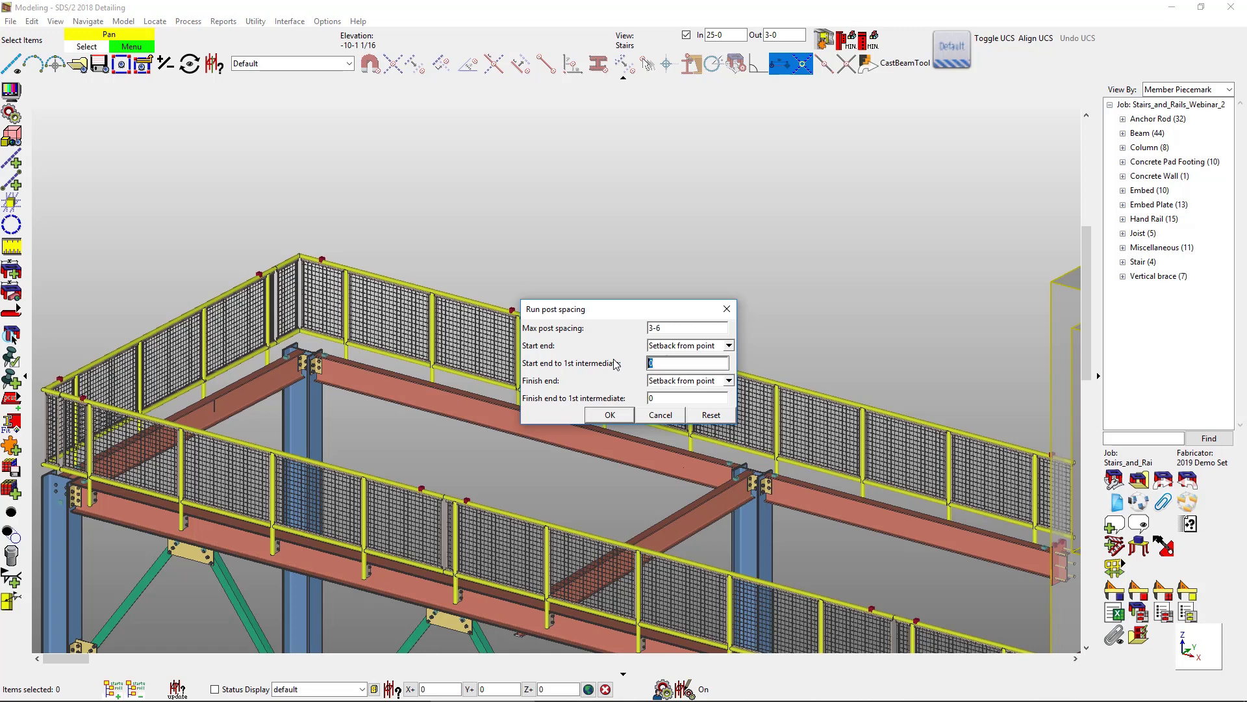
type("1-9")
left_click(670, 398)
type("1-9")
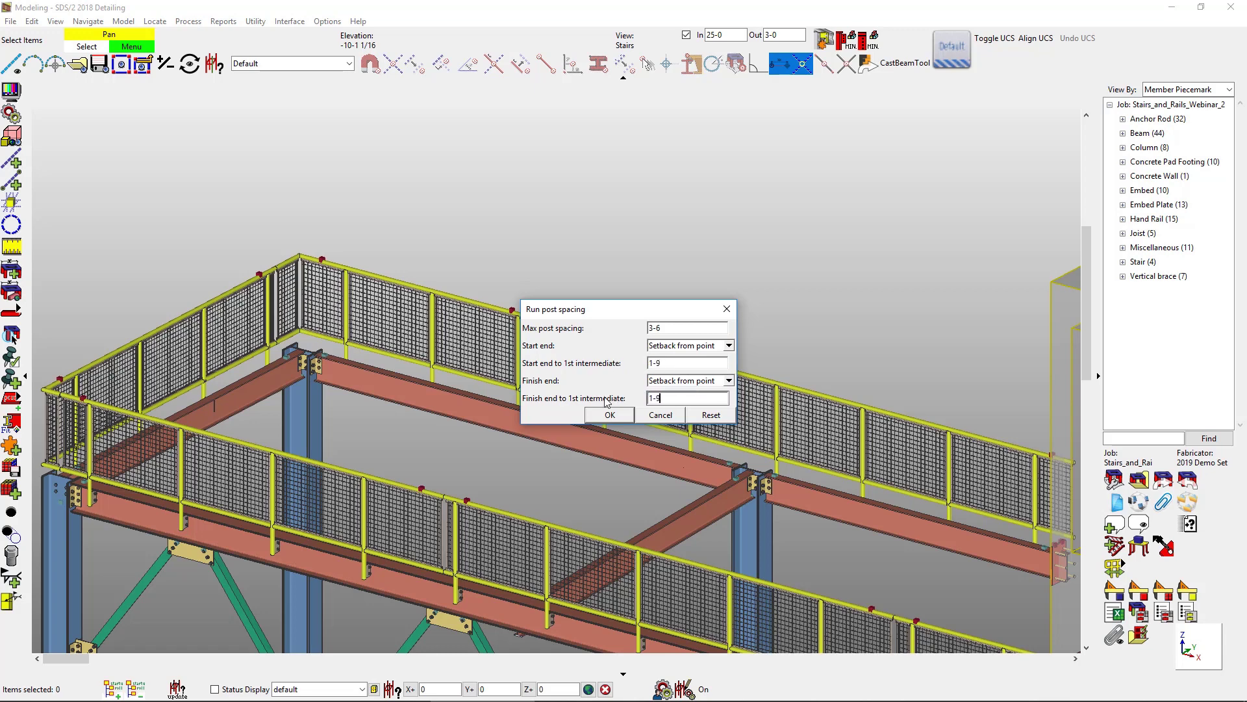
left_click(608, 414)
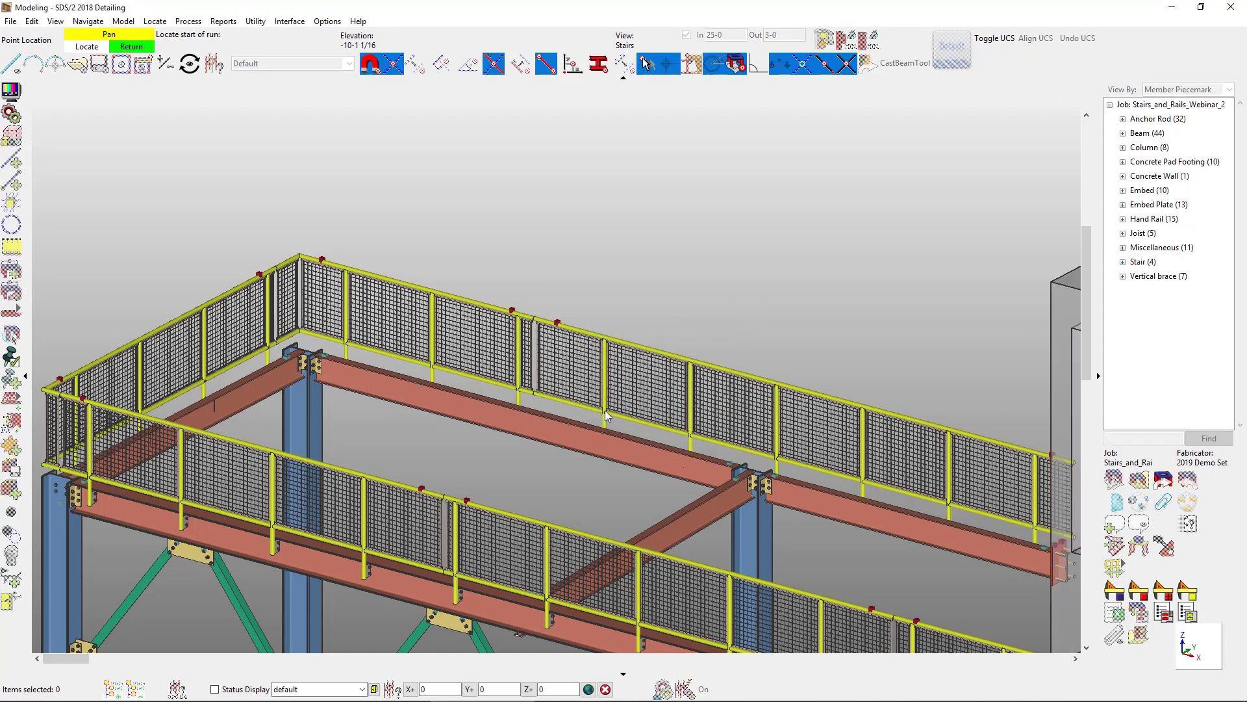
- Mark the start and end of the separate run on HR_13 to regenerate it
scroll(606, 415, "down", 2)
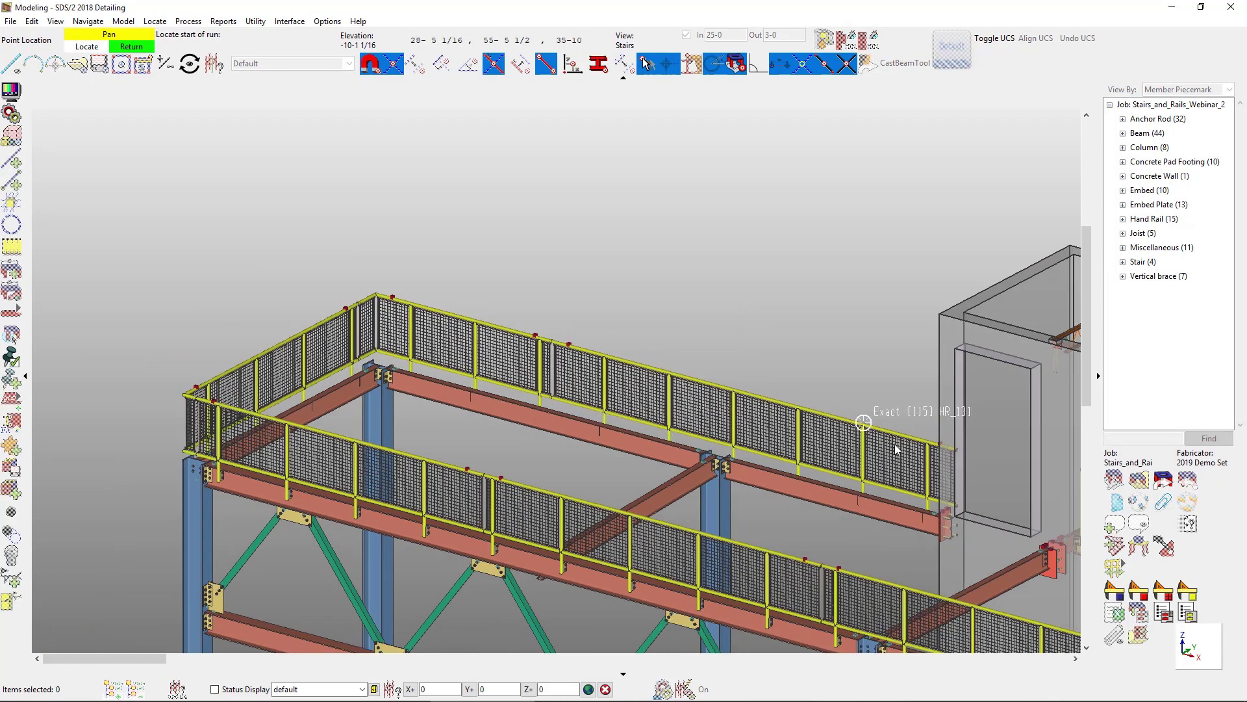
left_click(924, 449)
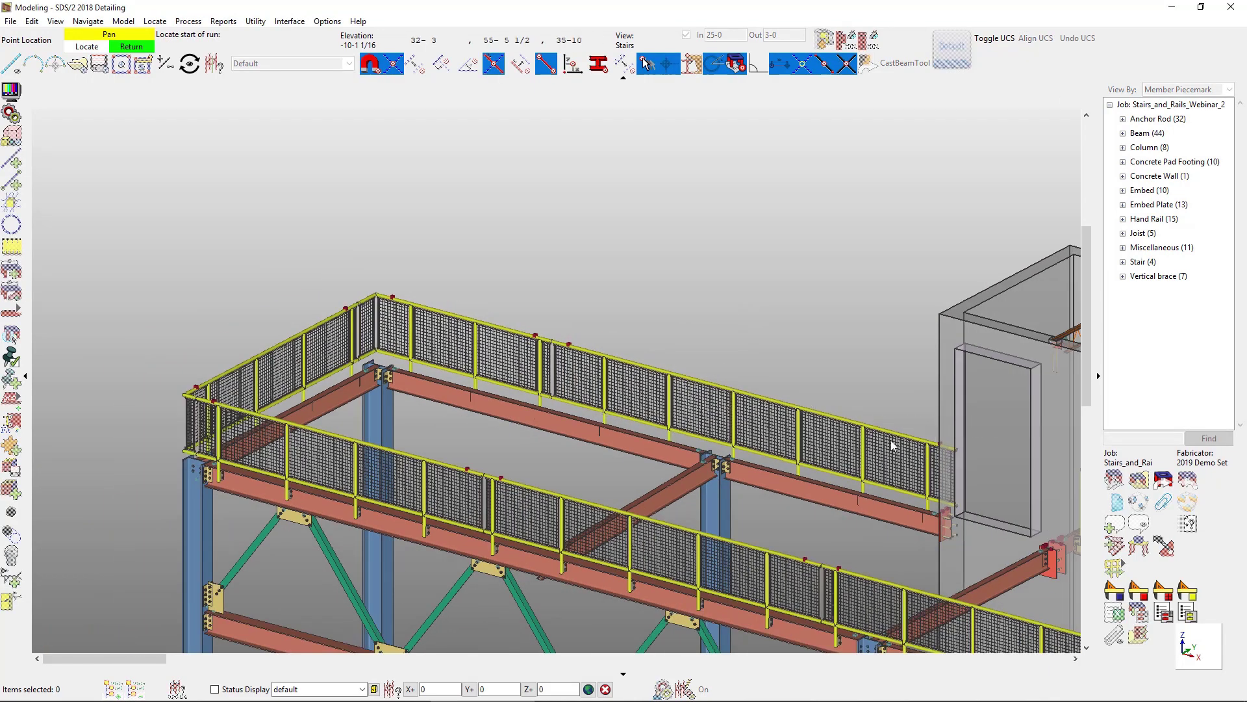
left_click(606, 354)
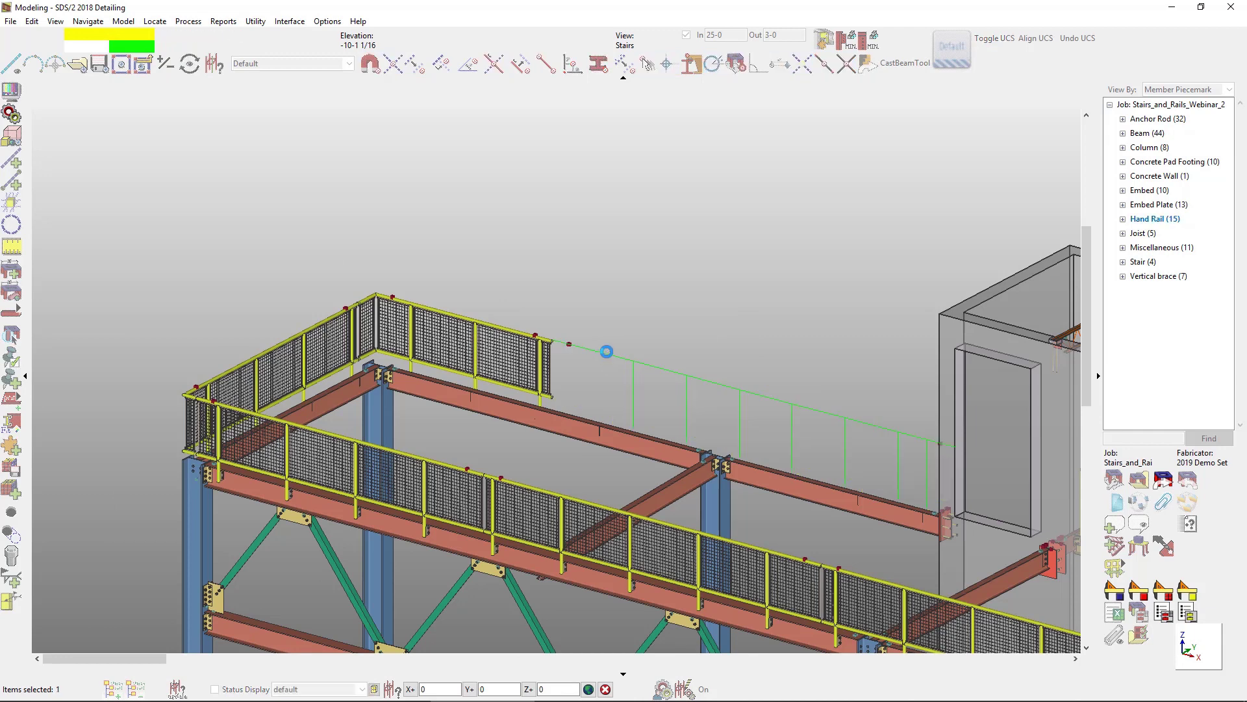
left_click(780, 521)
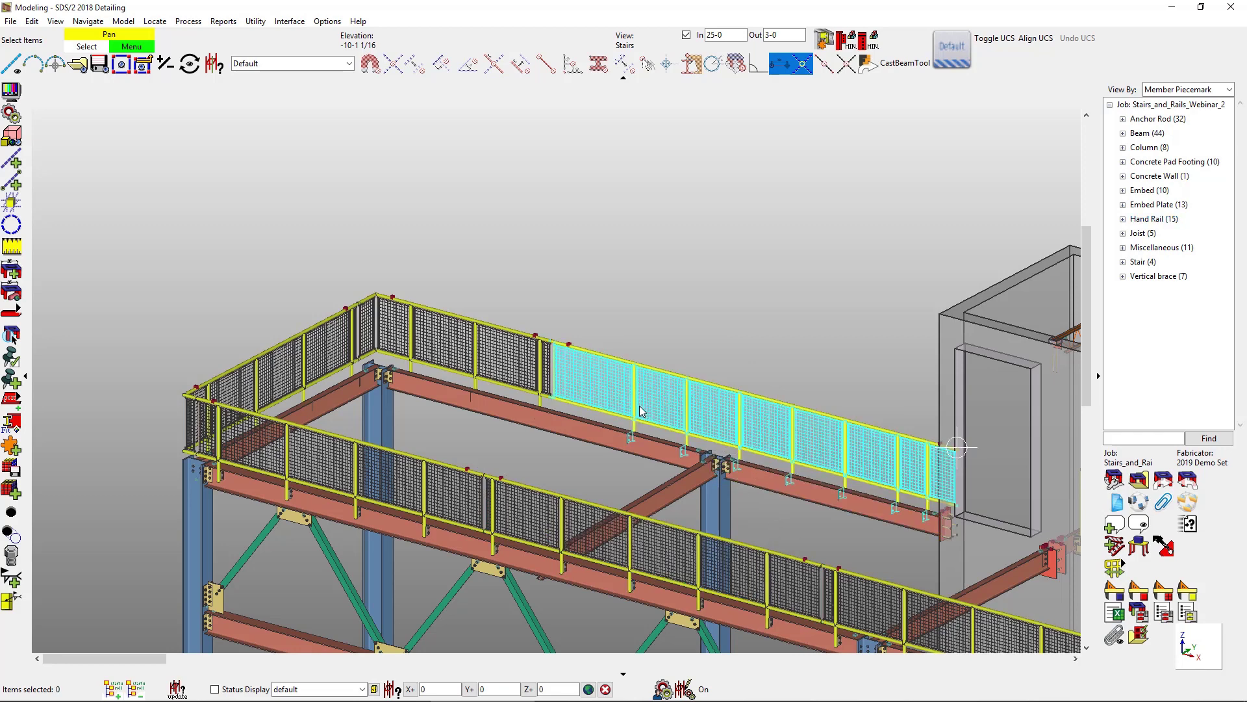
- Move two posts on the far guard rail to new positions along the rail
scroll(640, 409, "up", 3)
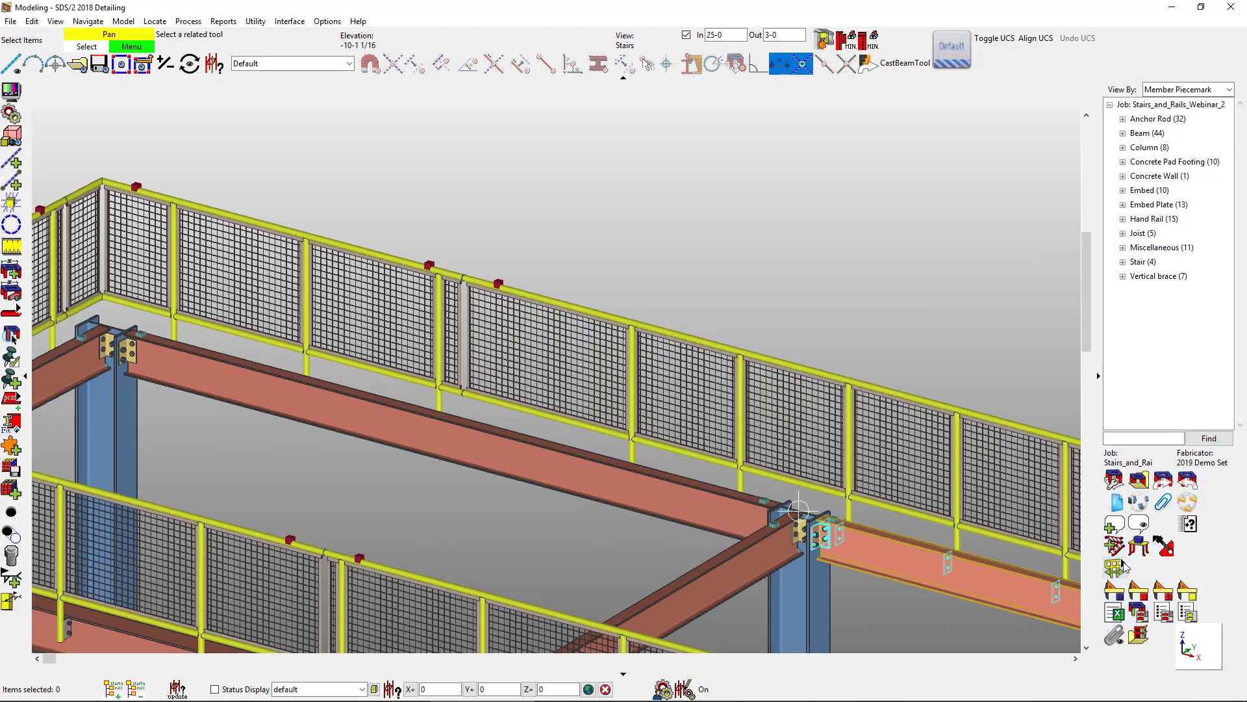
mouse_move(1128, 568)
left_click(1162, 638)
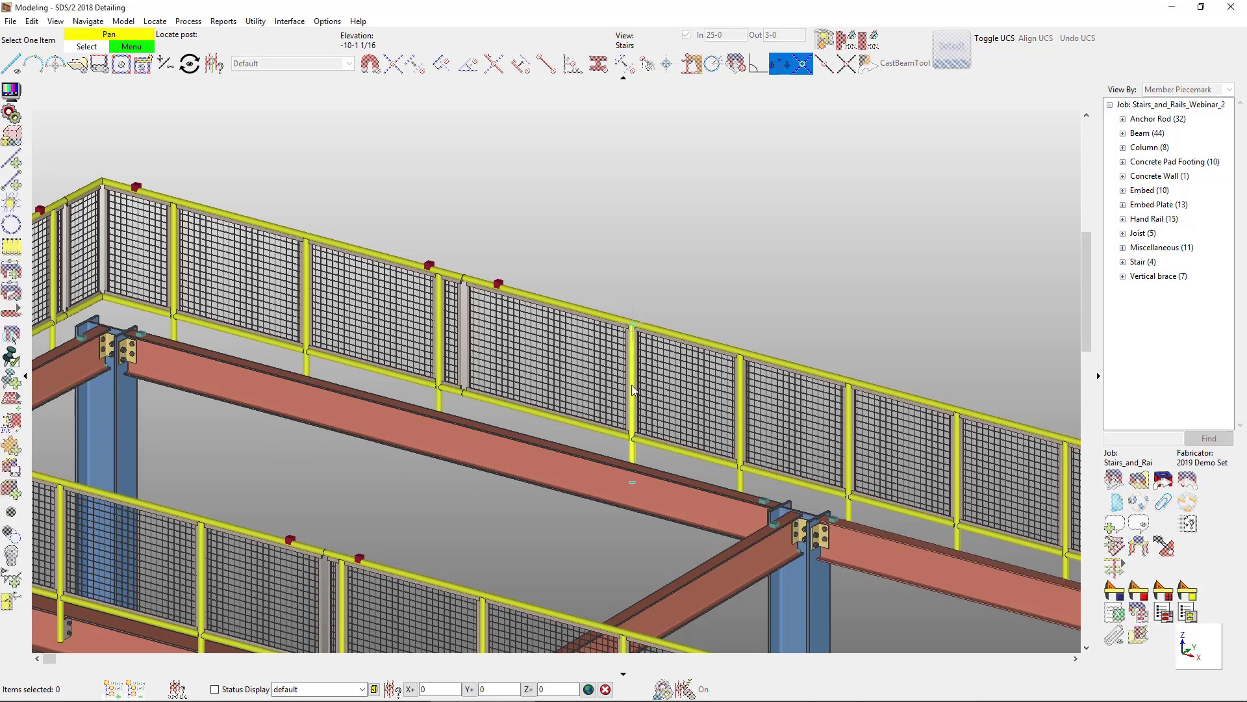
left_click(588, 380)
left_click(585, 380)
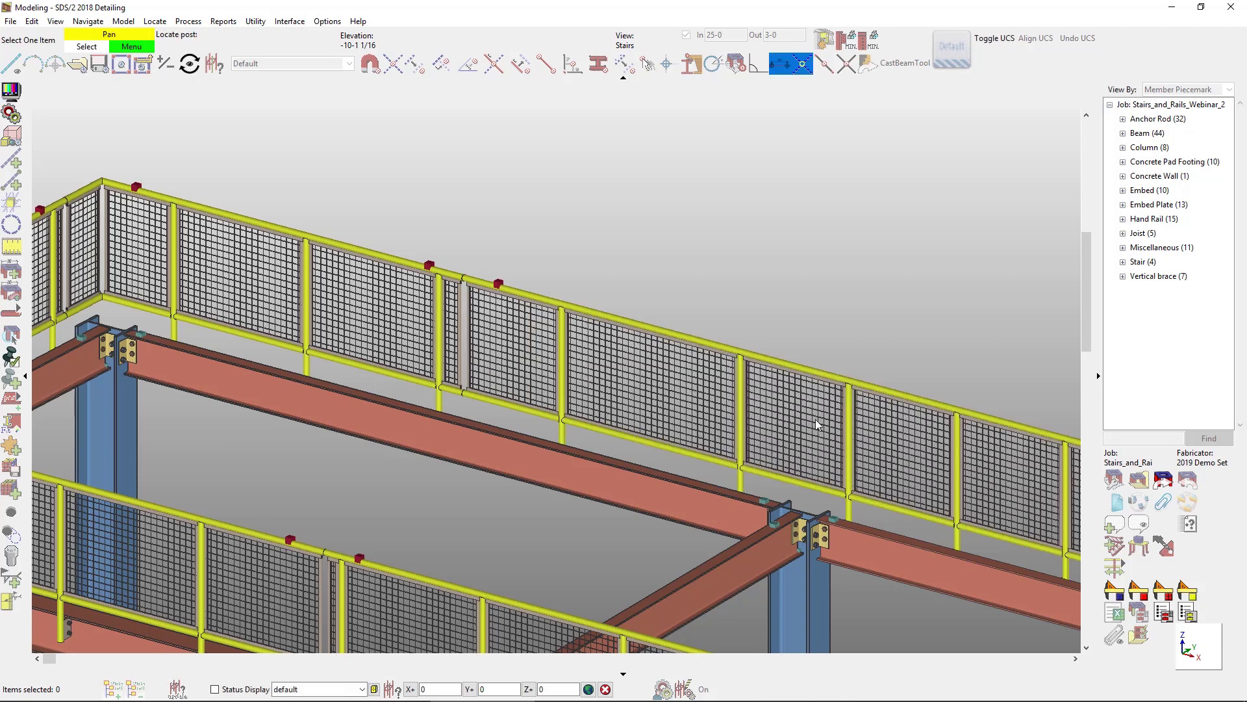
left_click(746, 413)
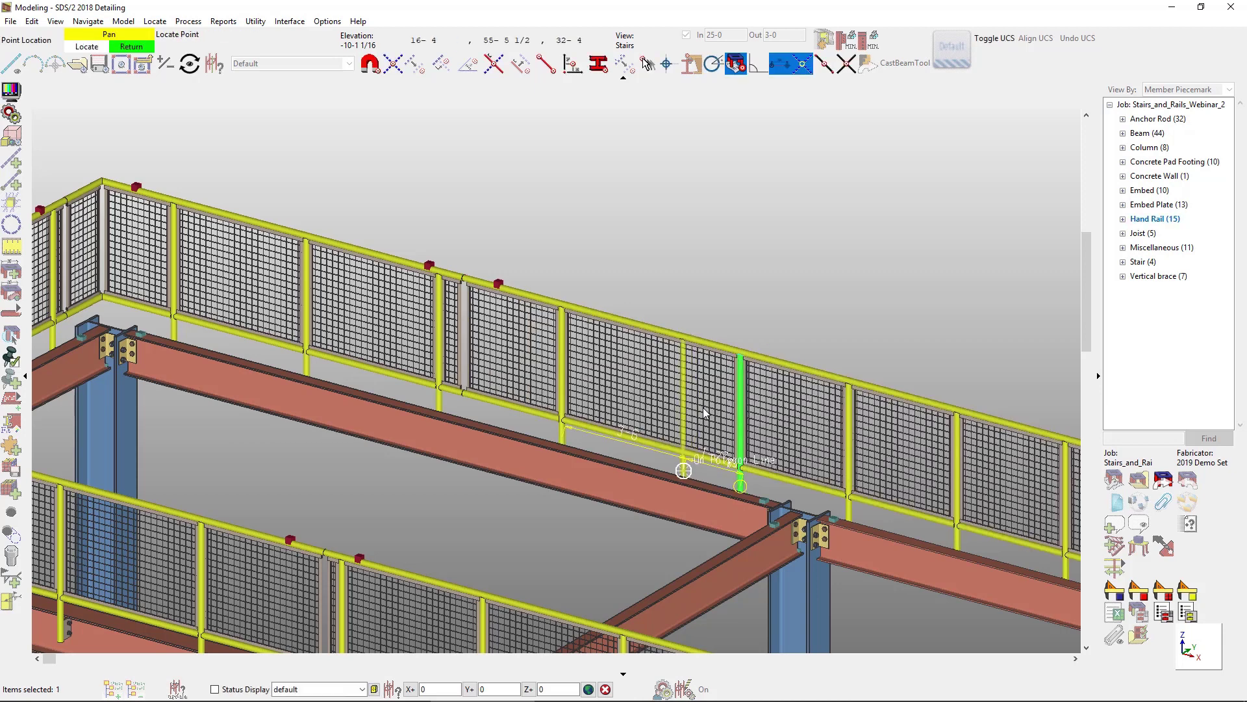
left_click(705, 413)
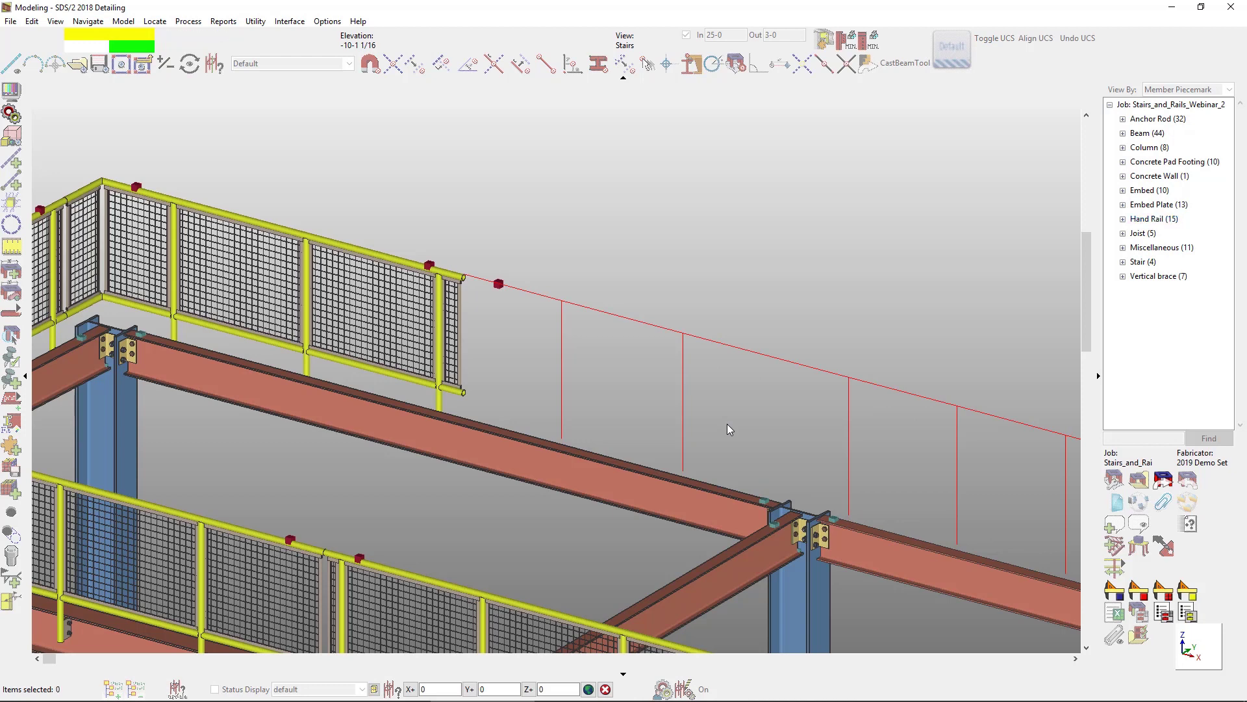
right_click(770, 307)
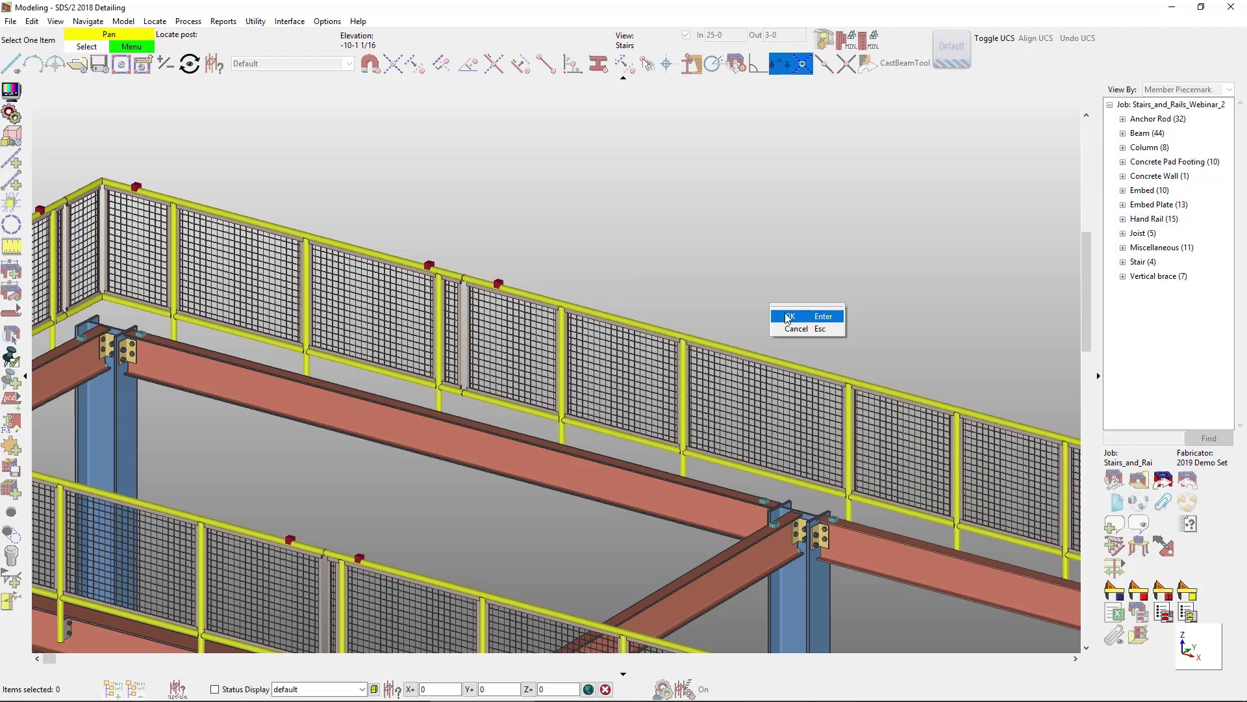
left_click(788, 317)
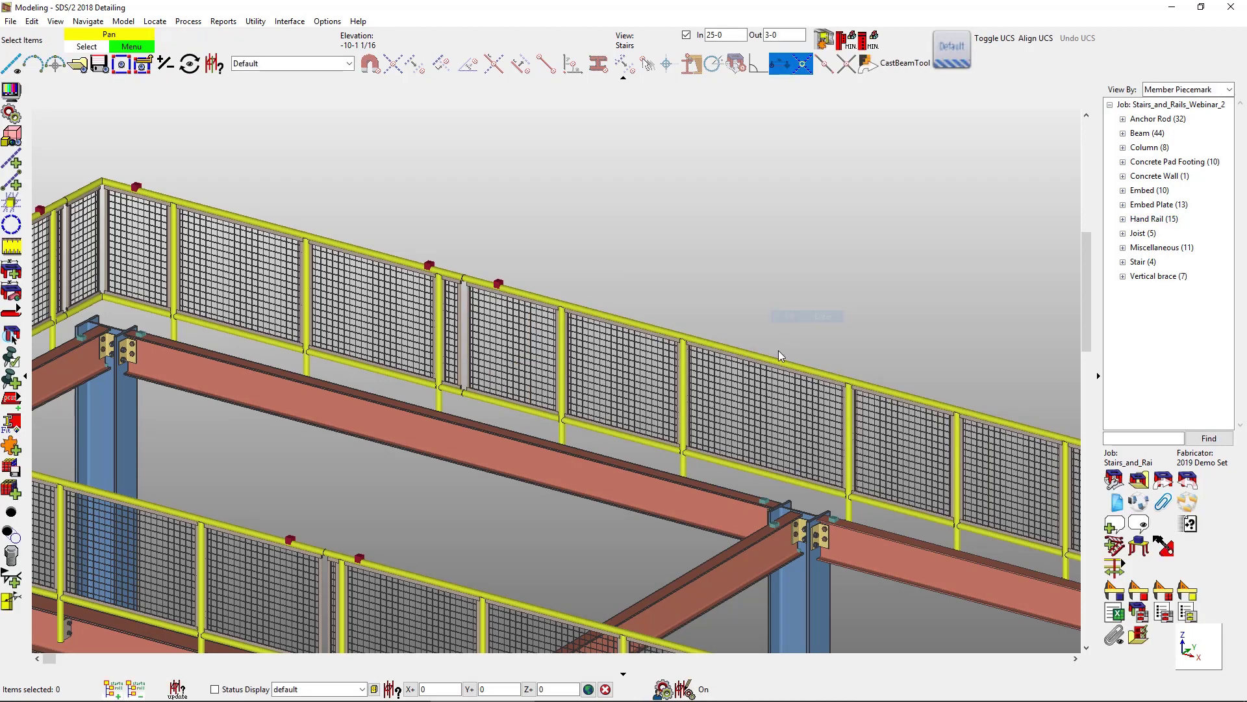
left_click(758, 388)
right_click(759, 388)
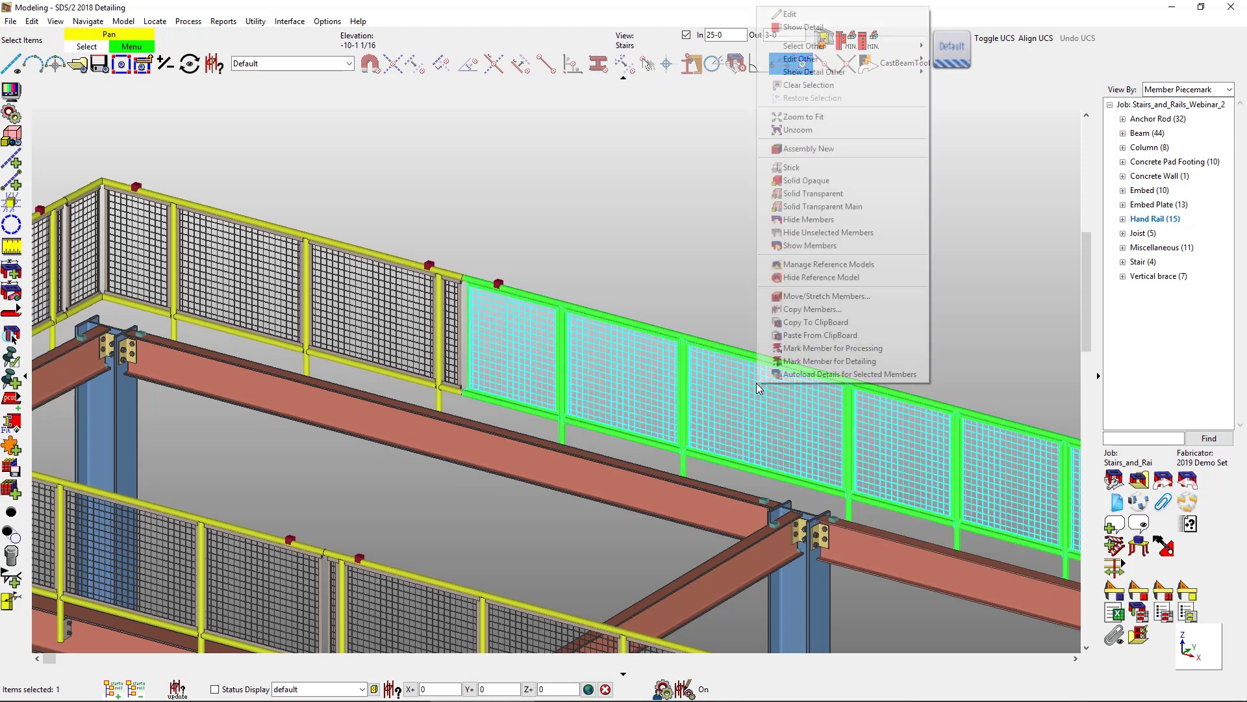
- Detail handrail HR_131 now with the current annotation settings and show its drawing
left_click(803, 27)
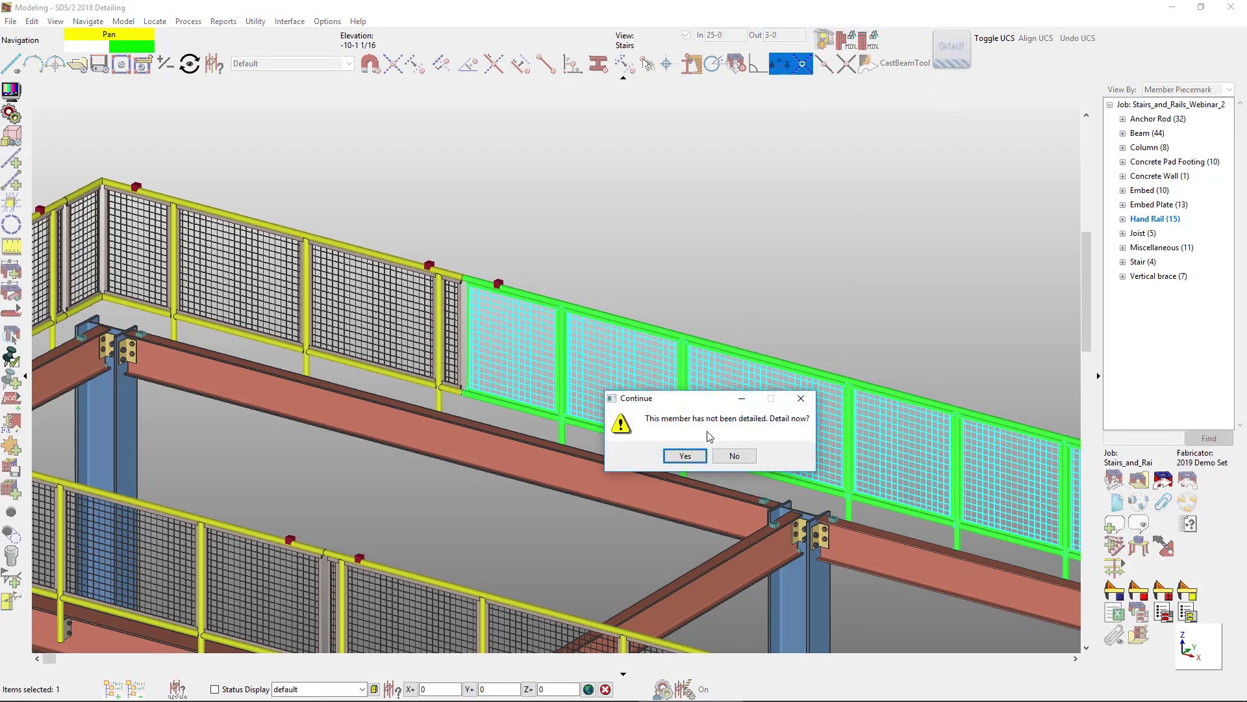
left_click(684, 455)
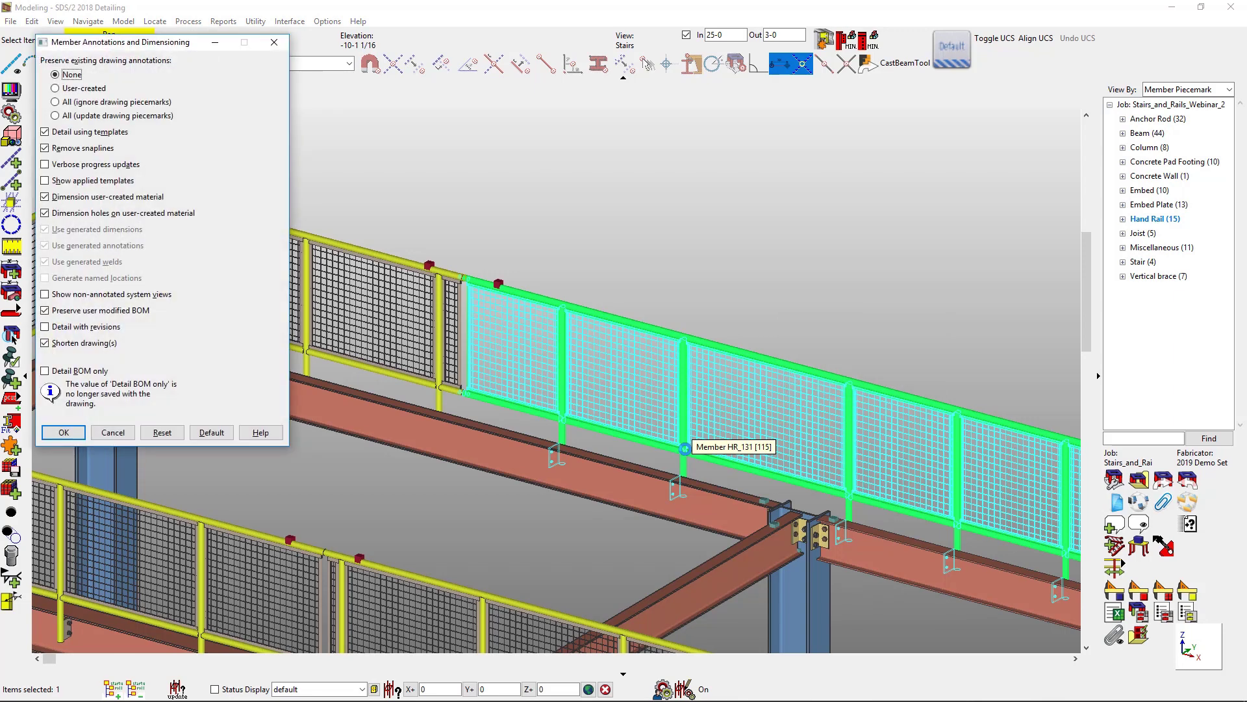
left_click(64, 432)
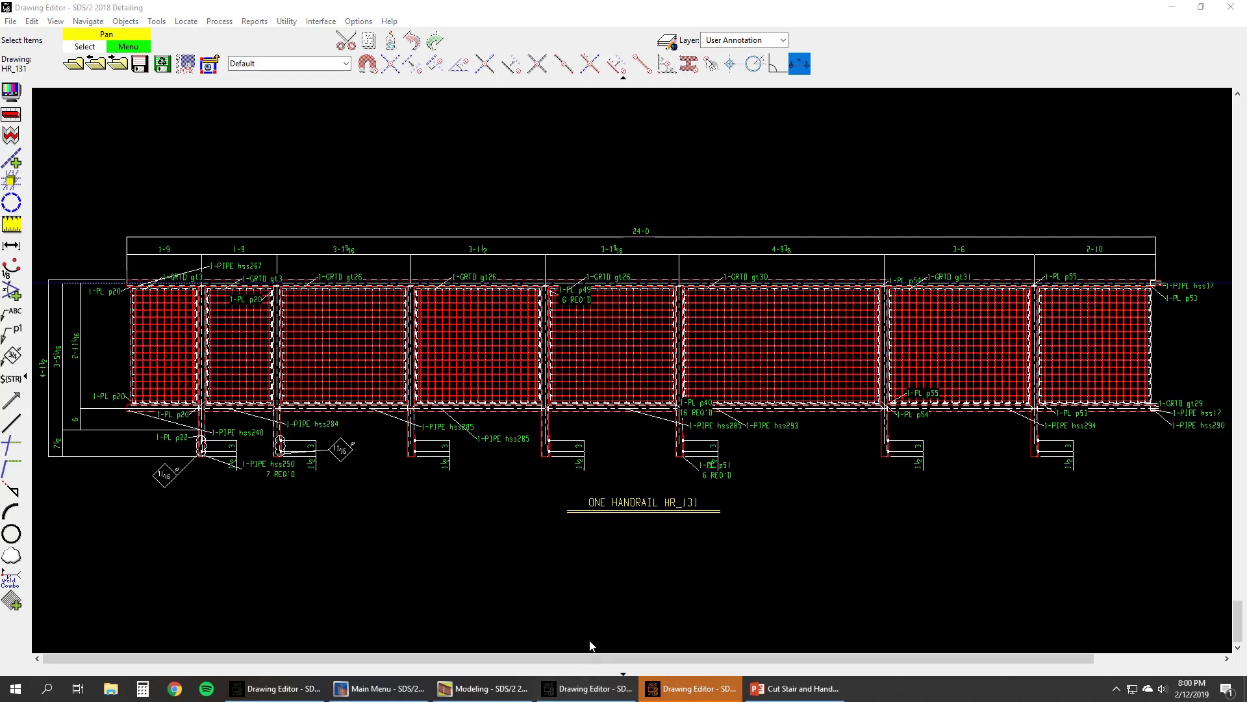
left_click(378, 690)
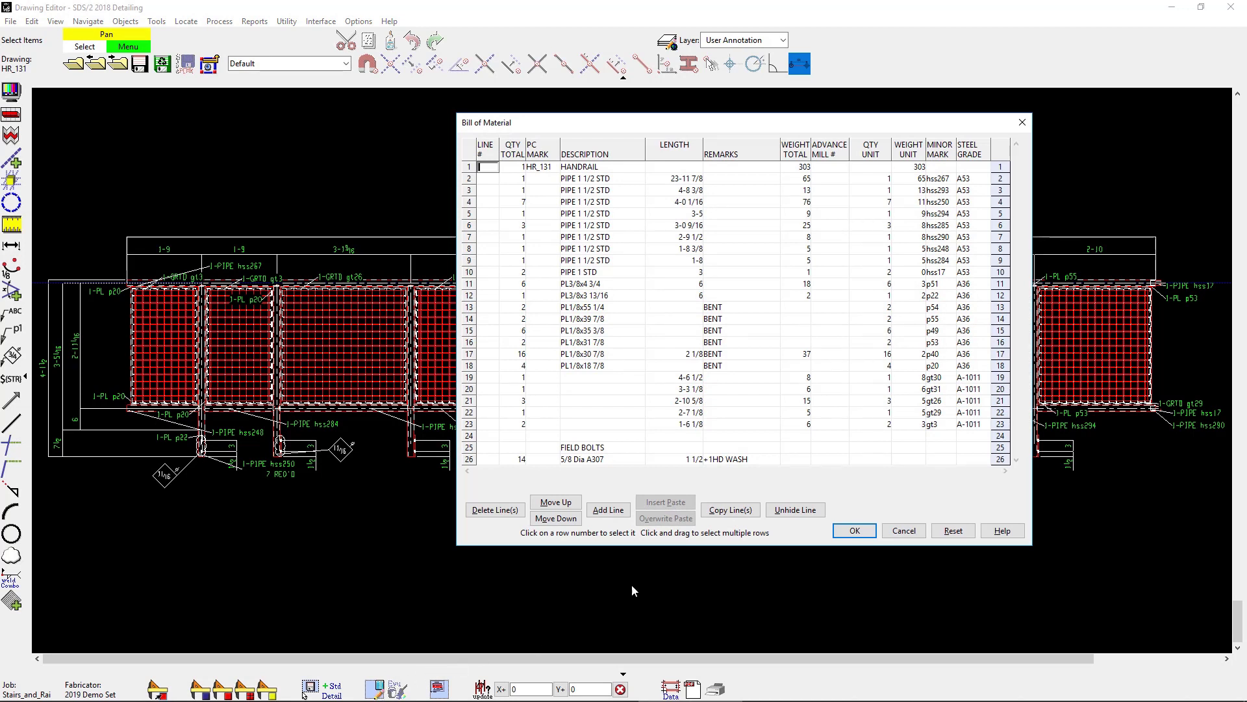
left_click(905, 531)
- Enable shop-bill linear measure for handrail rails, elbows and grab bars, then redetail HR_131
left_click(357, 21)
mouse_move(400, 58)
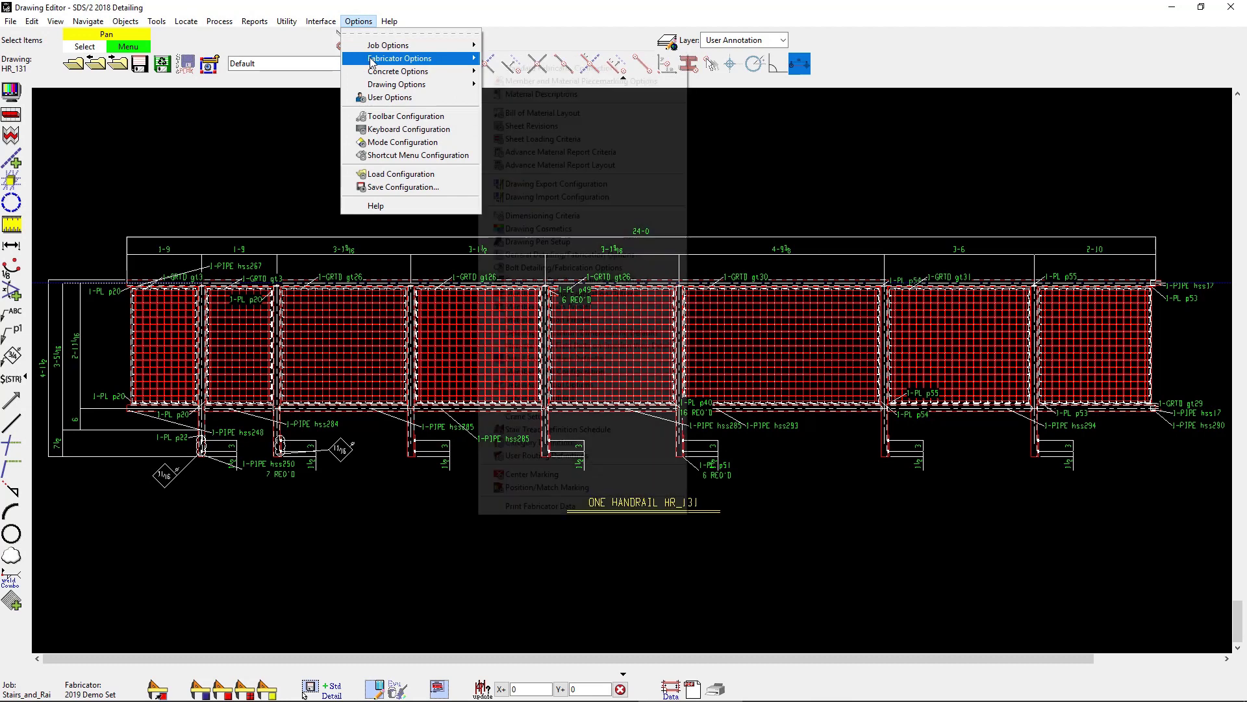
left_click(520, 81)
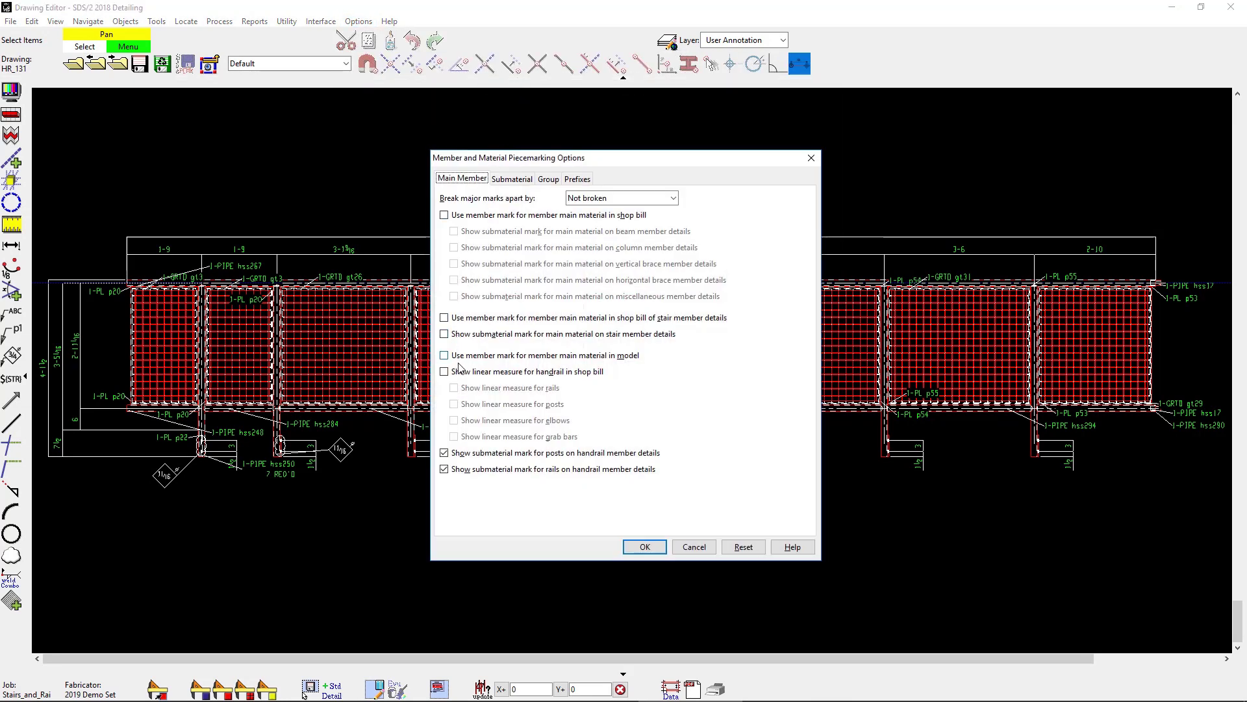
left_click(460, 374)
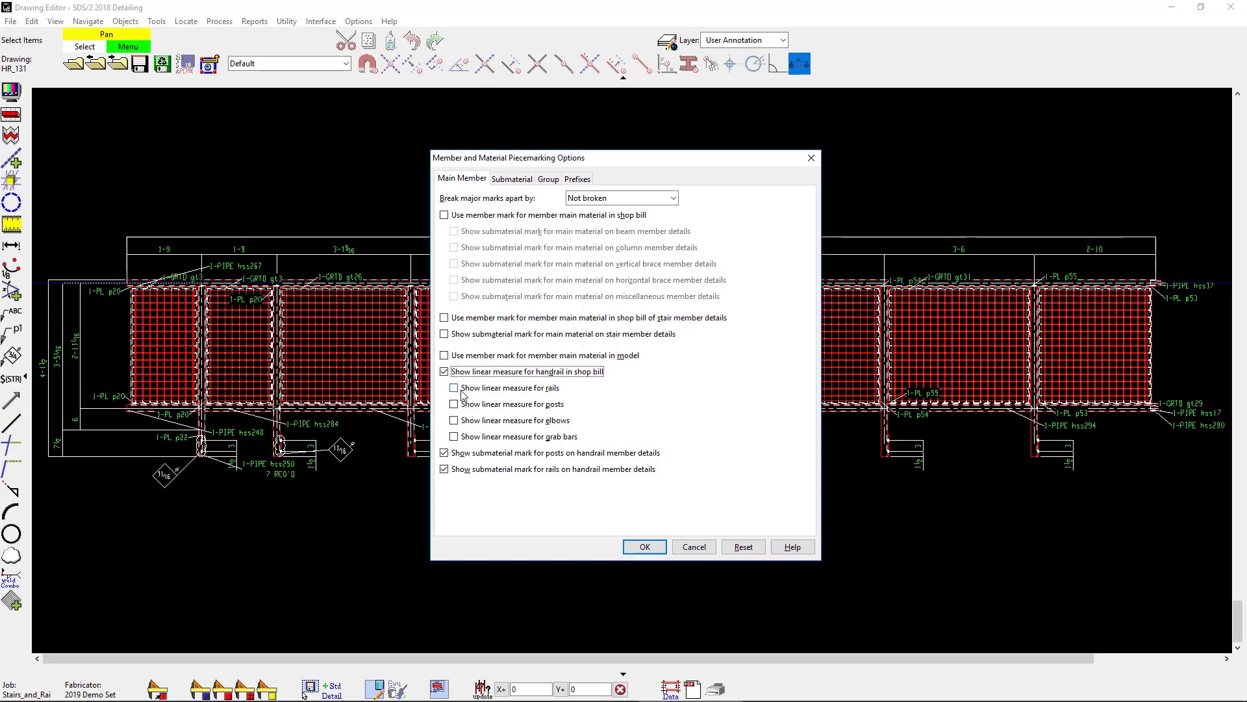
left_click(462, 389)
left_click(465, 421)
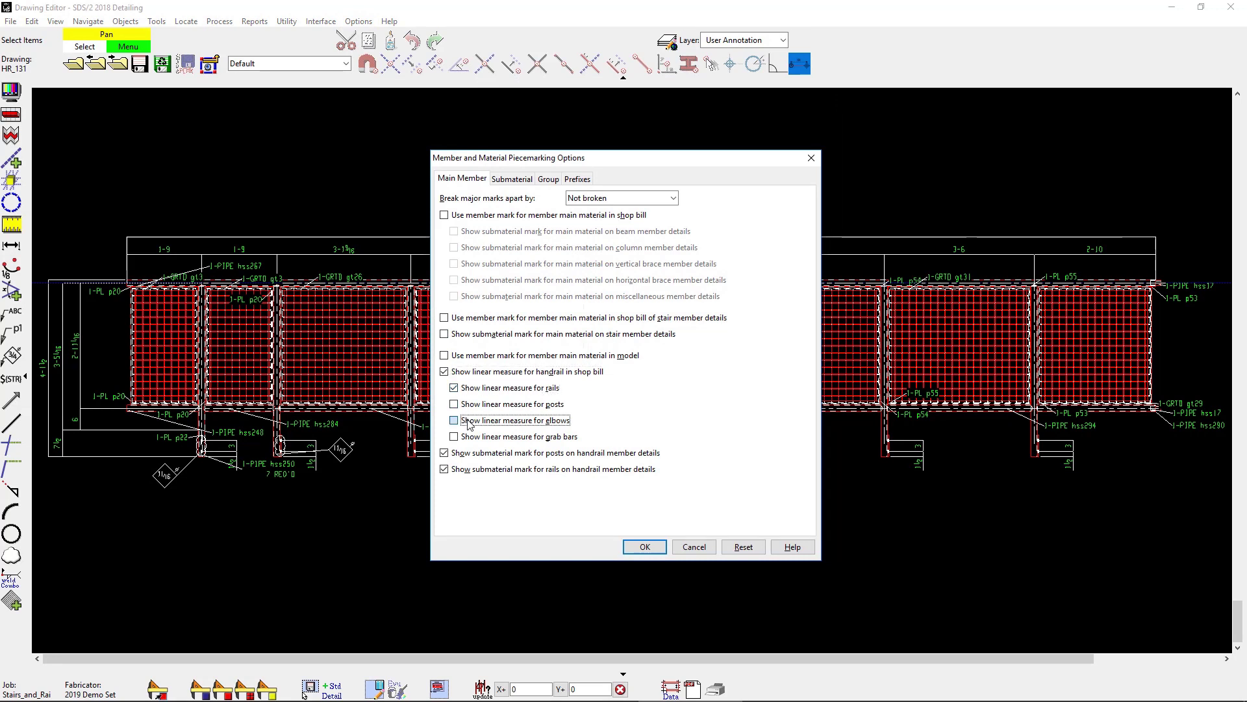
left_click(465, 436)
left_click(645, 547)
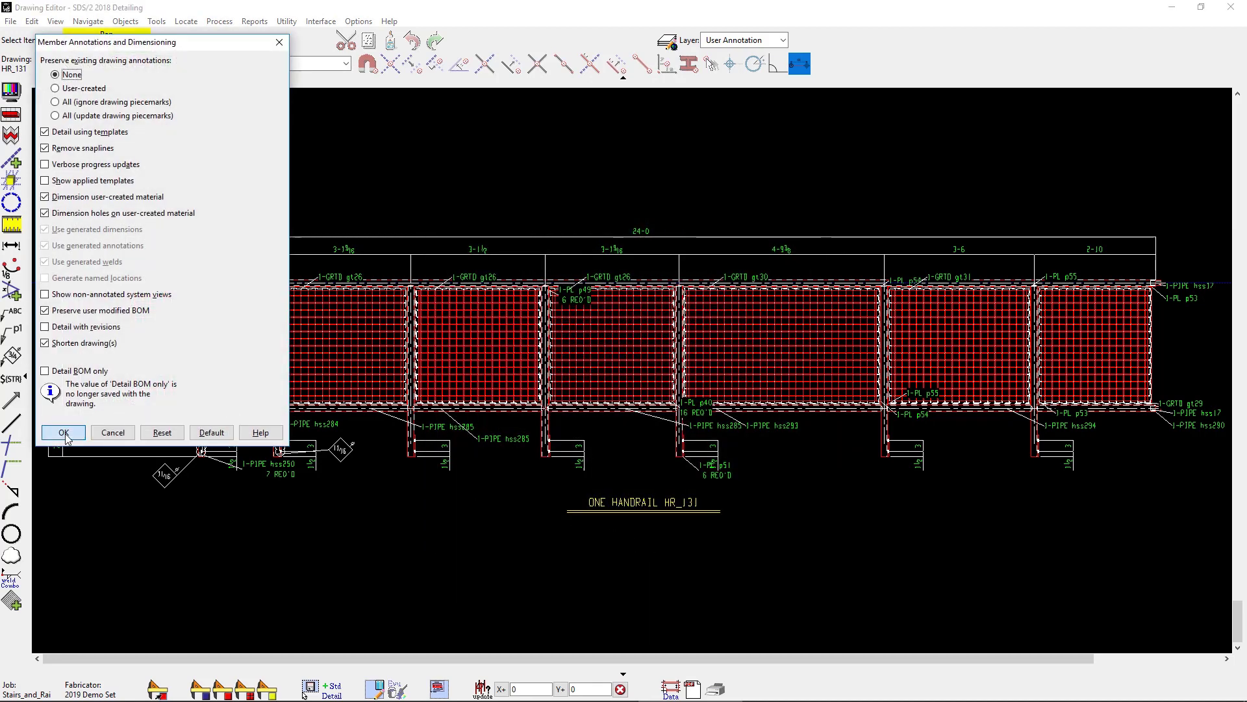
left_click(64, 434)
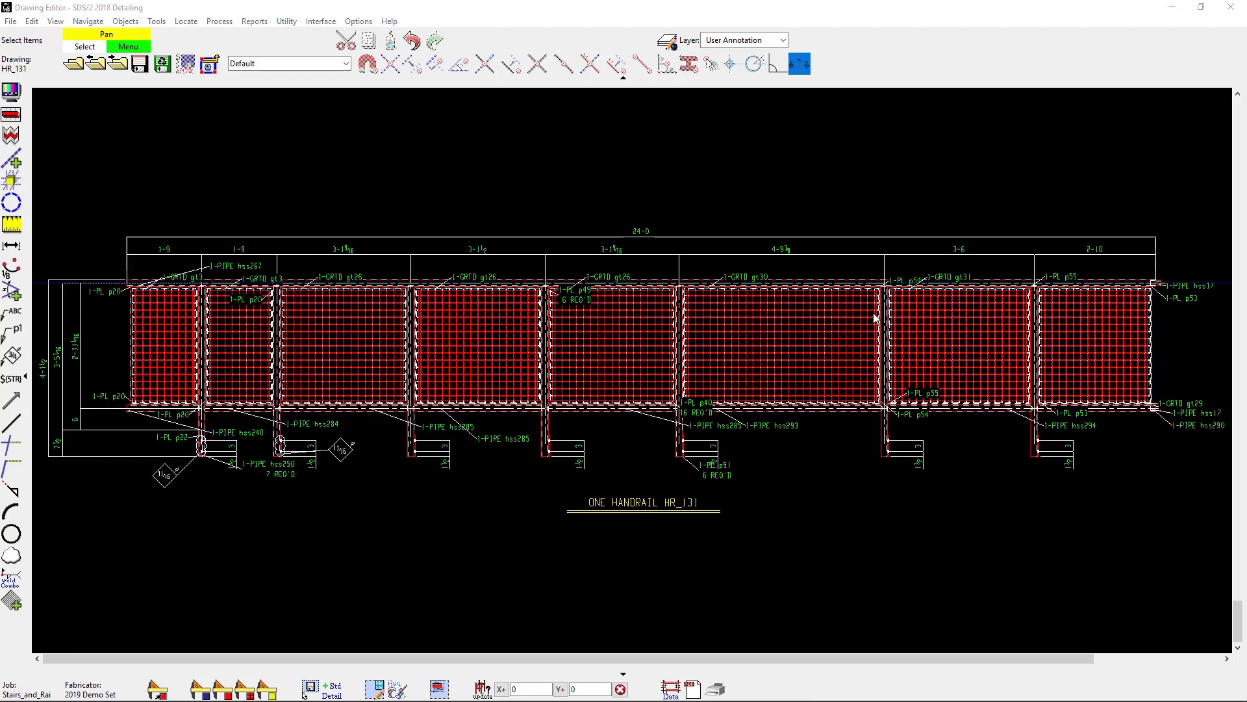
left_click(377, 690)
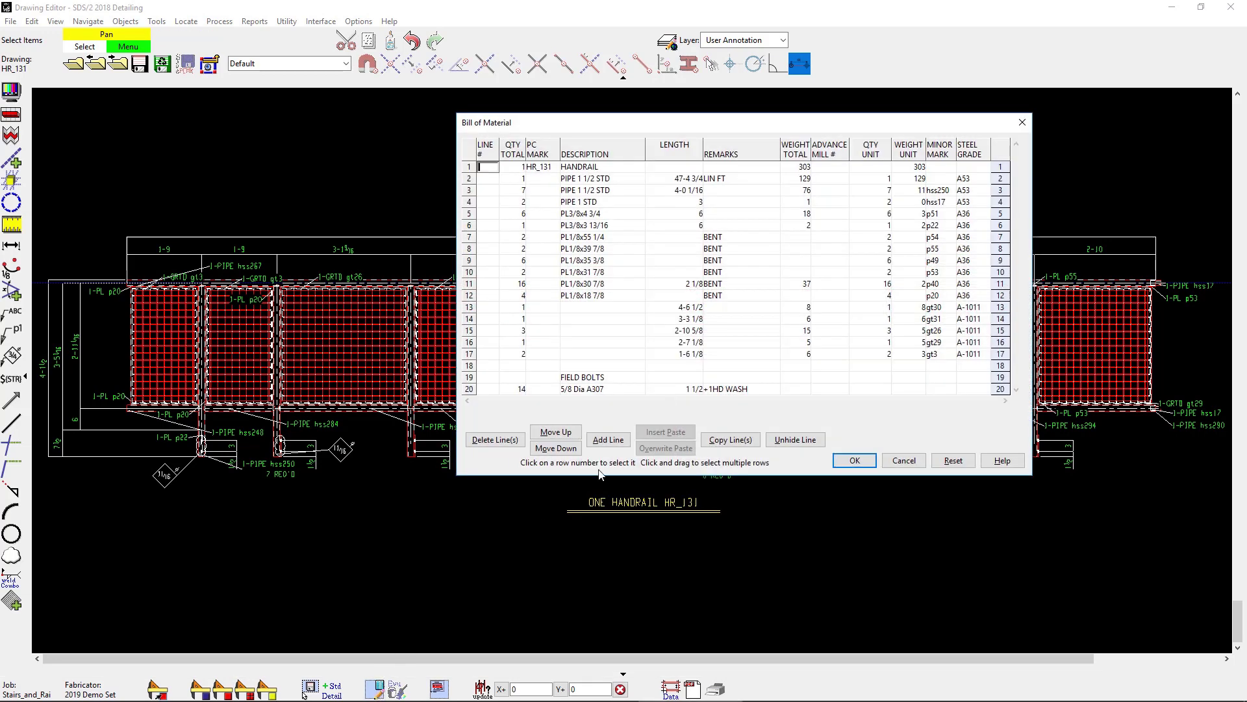
left_click(747, 178)
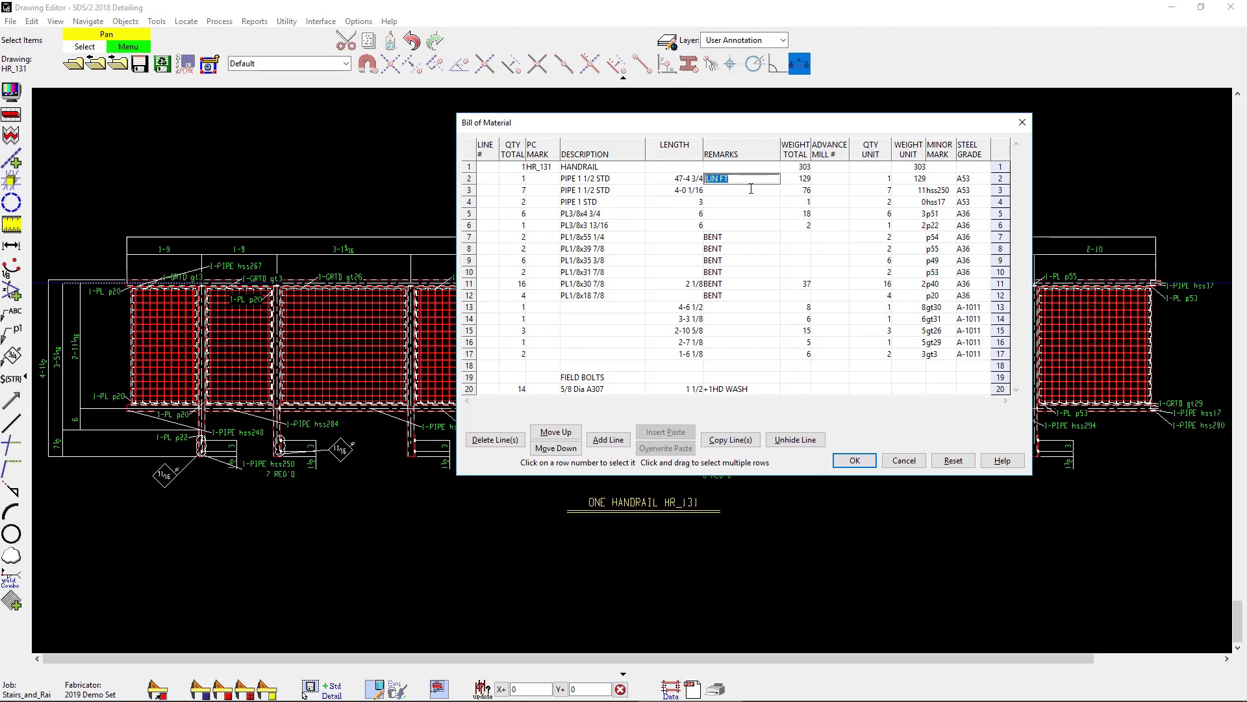
left_click(855, 460)
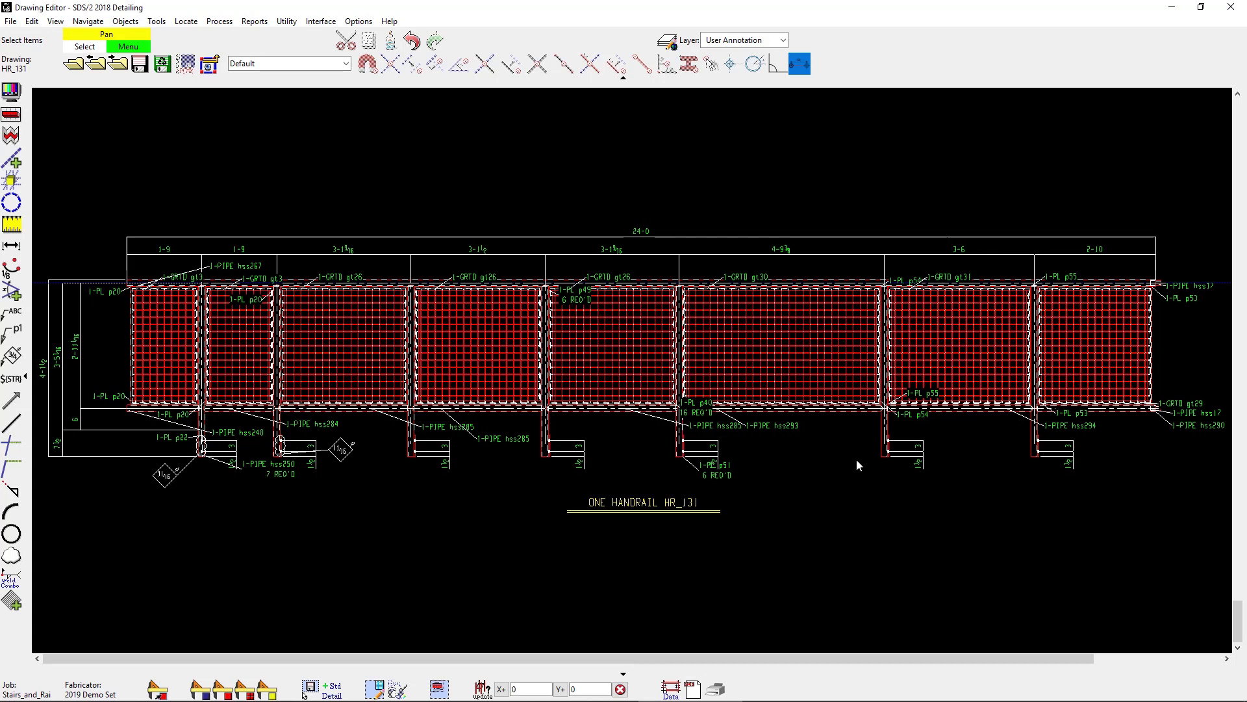